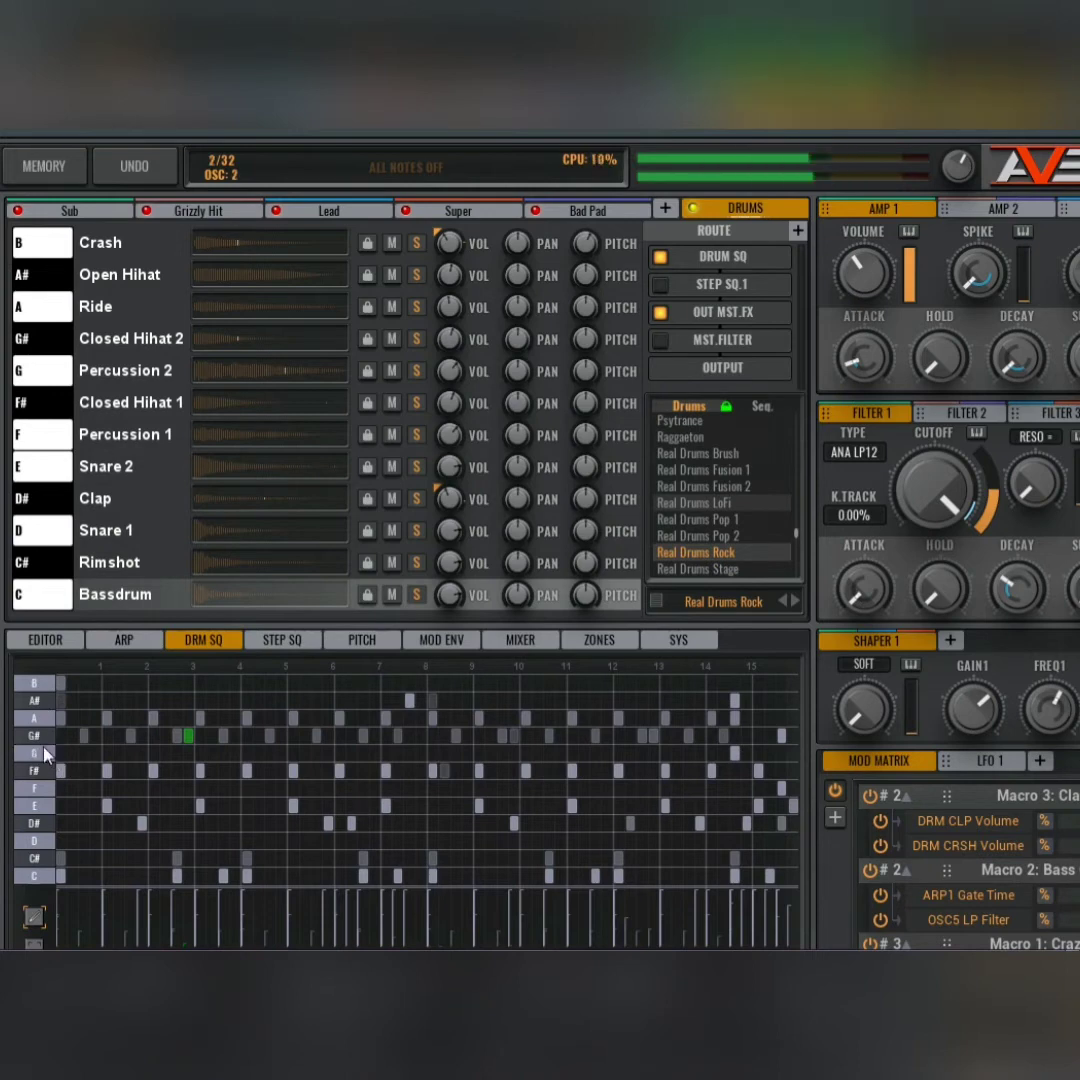
- Replace the Snare 2 hit on E at grid position 1 with one at position 2 in the drum sequence, and play it
{"action": "left_click", "coordinate": [48, 842]}
{"action": "left_click", "coordinate": [48, 854]}
{"action": "key", "text": "space"}
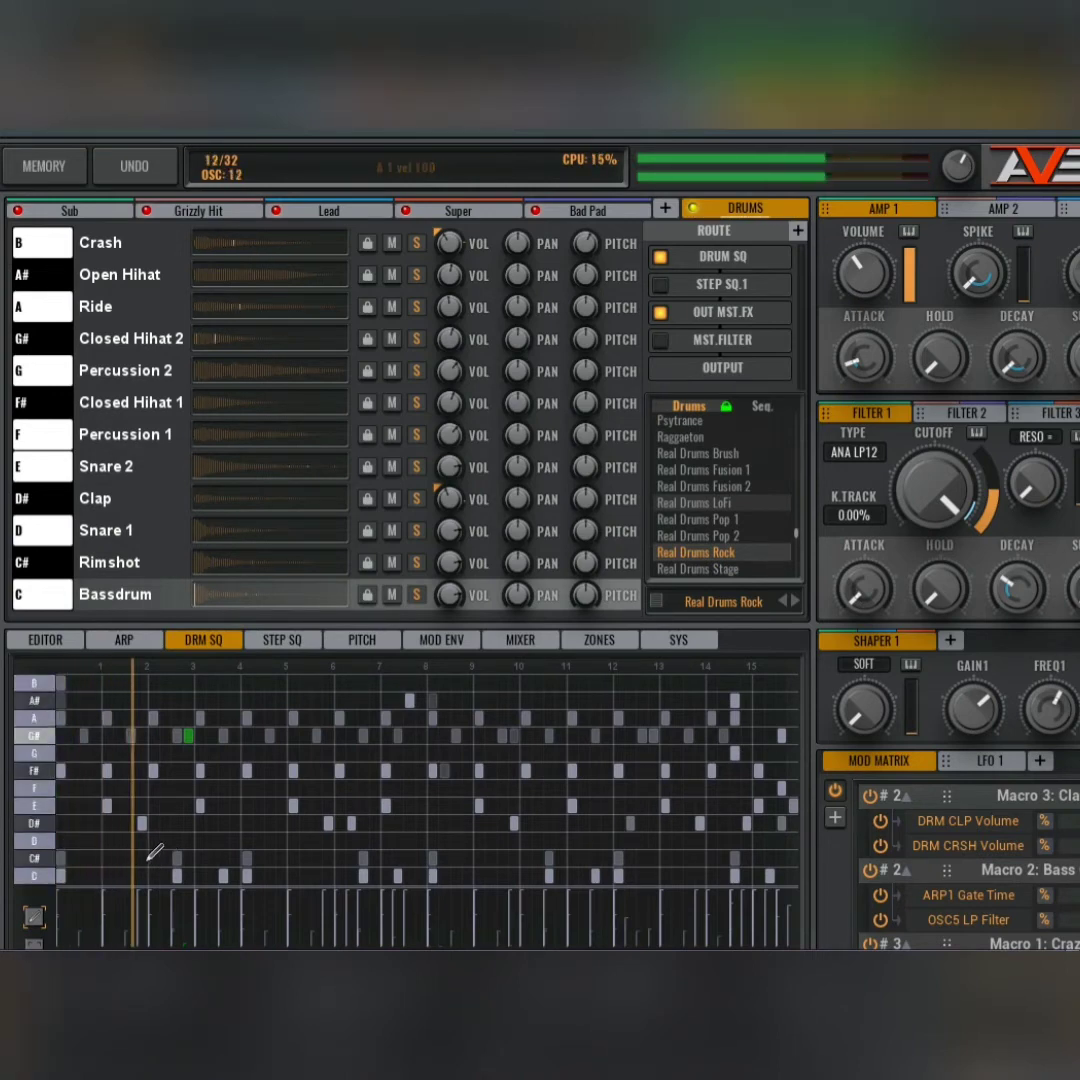
{"action": "left_click", "coordinate": [110, 806]}
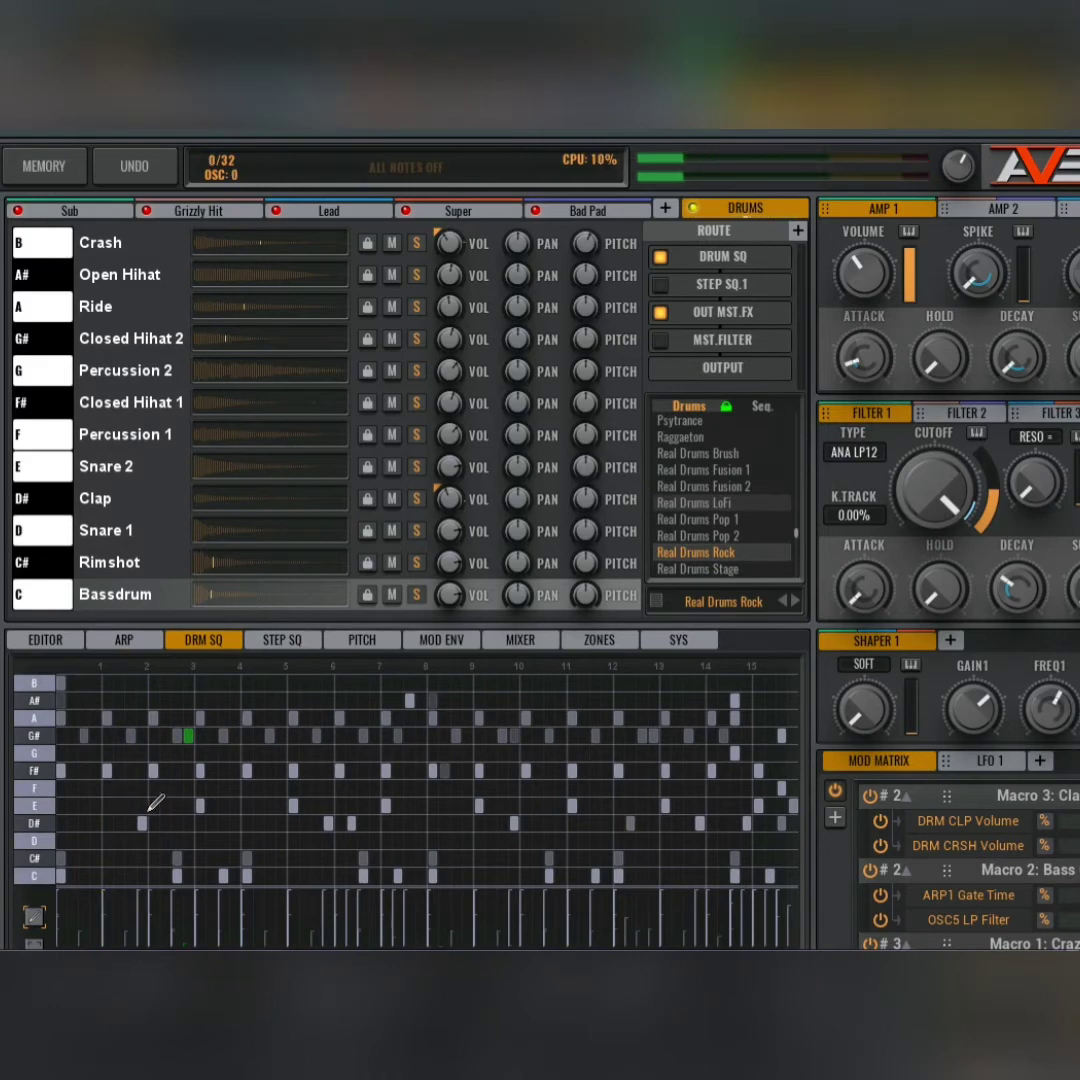
{"action": "key", "text": "space"}
{"action": "left_click", "coordinate": [155, 807]}
{"action": "key", "text": "space"}
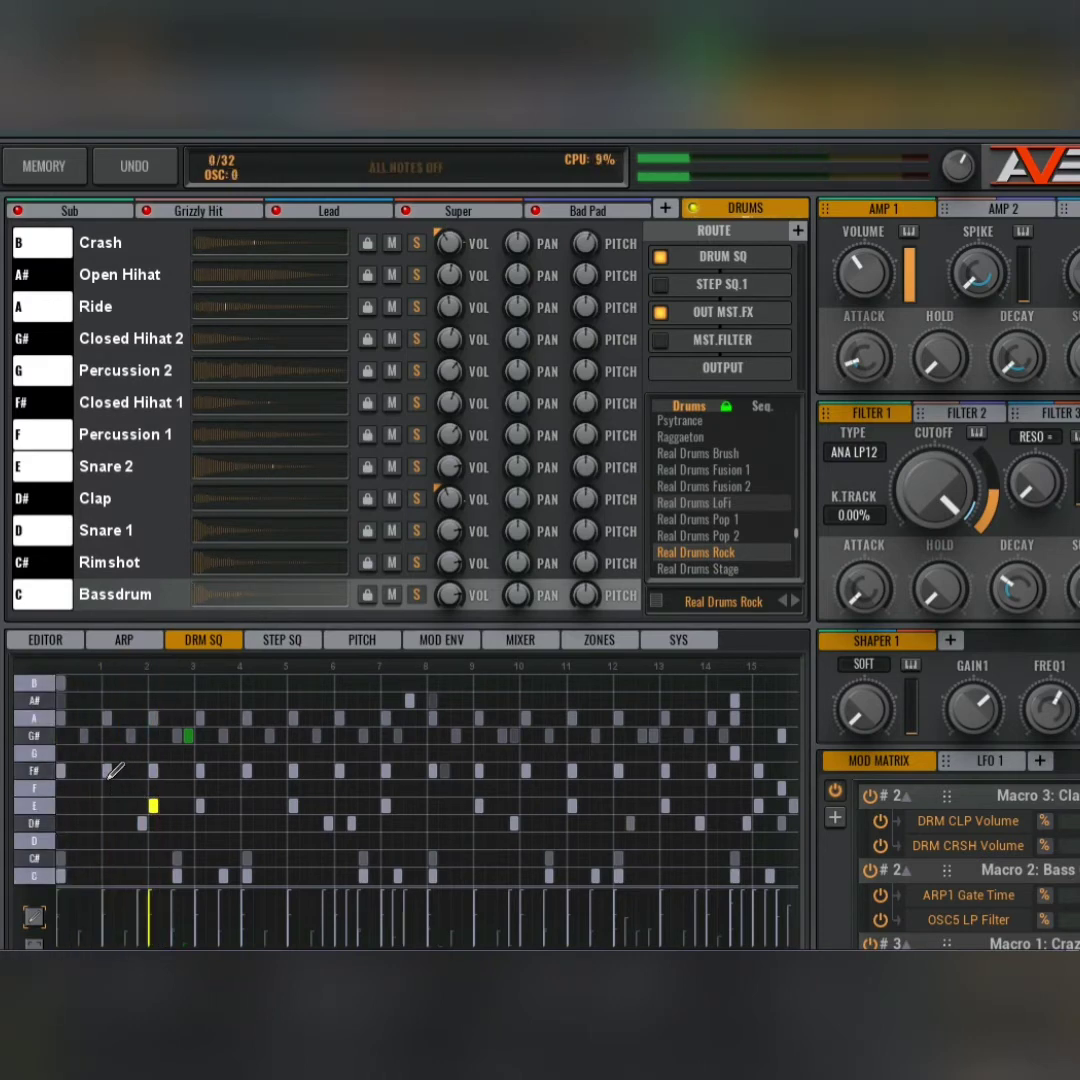
- Remove the Clap hit on D# just before grid position 2 and play the drum sequence
{"action": "key", "text": "space"}
{"action": "left_click", "coordinate": [147, 824]}
{"action": "key", "text": "space"}
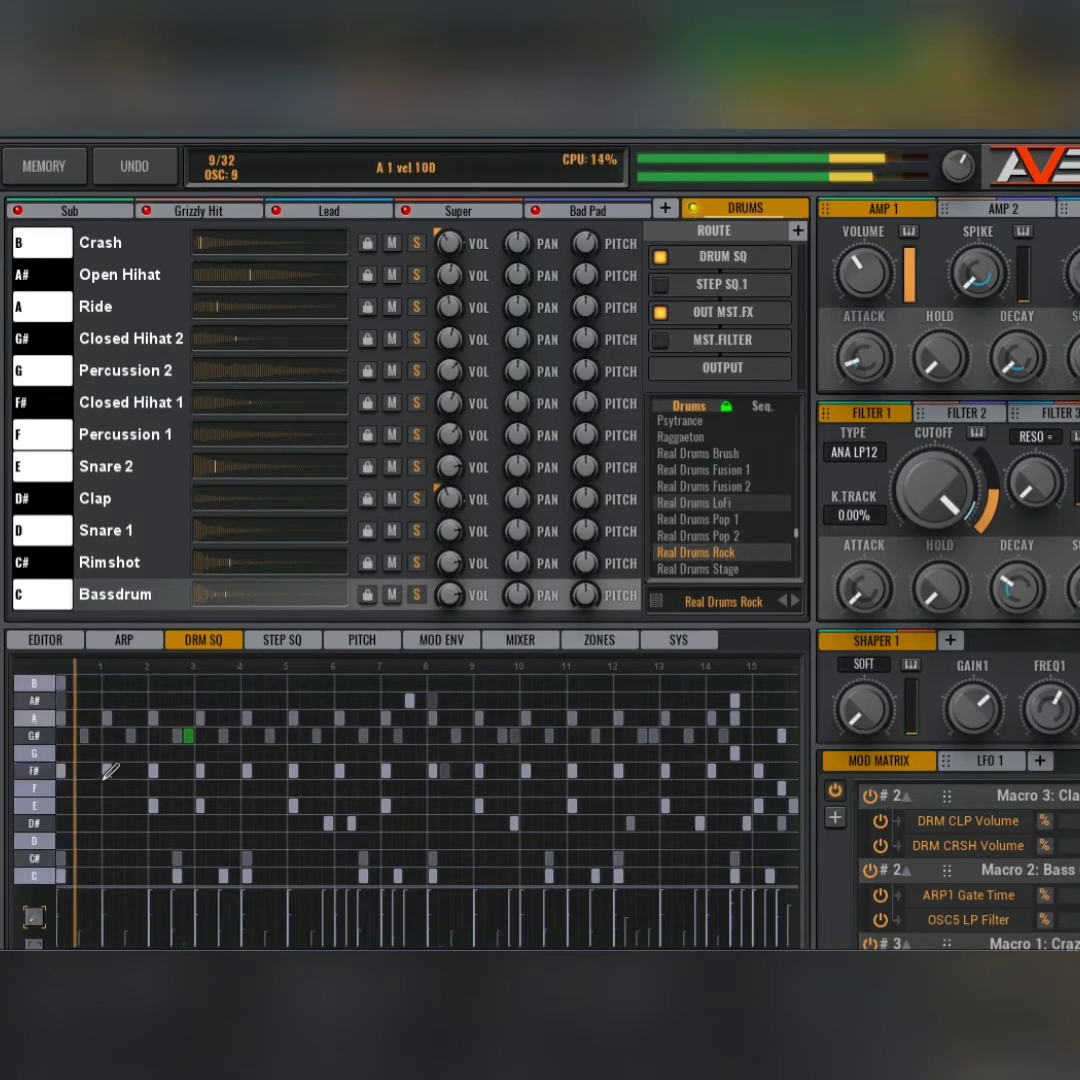
- Play back the edited drum sequence to check the groove
{"action": "key", "text": "space"}
{"action": "key", "text": "space"}
{"action": "key", "text": "space"}
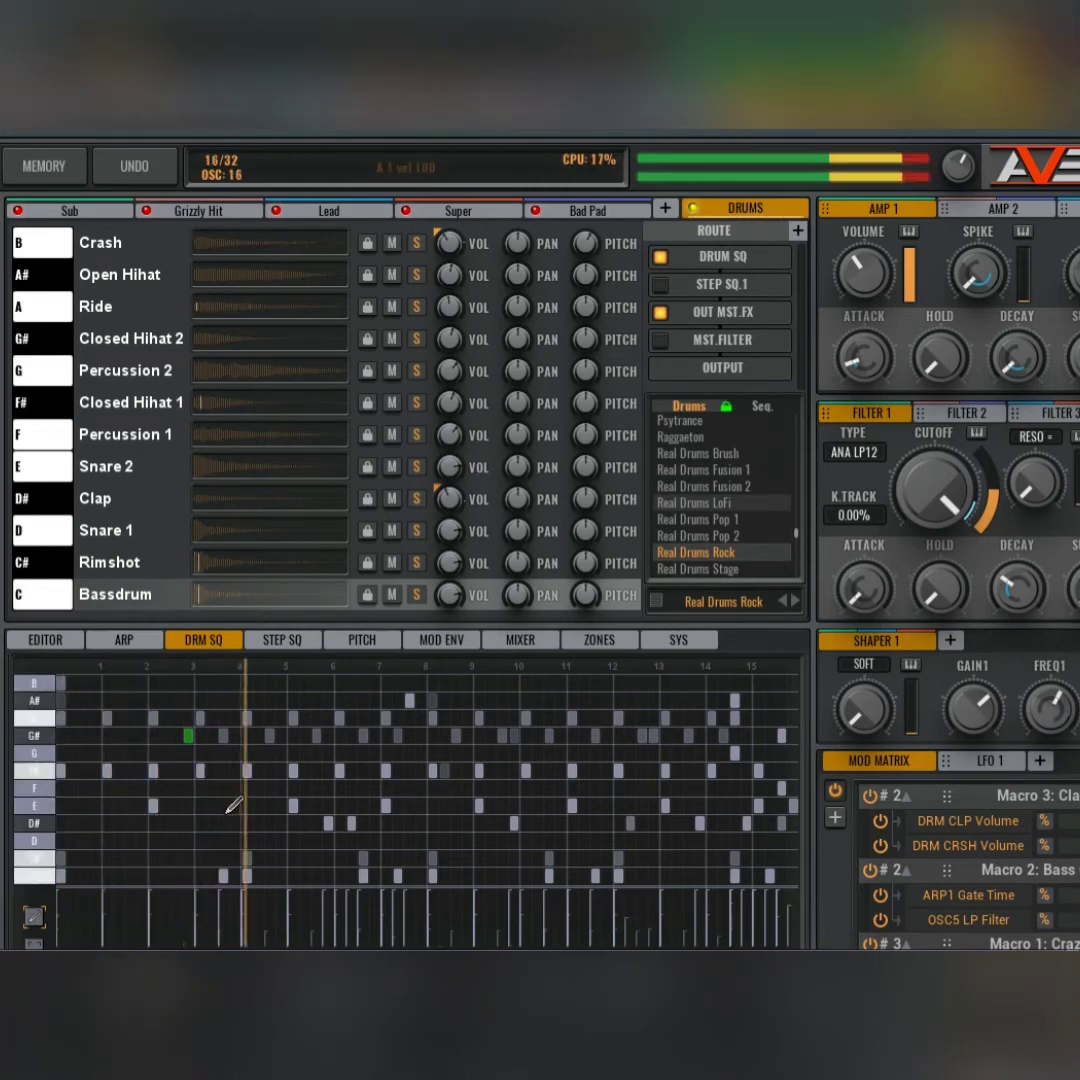
{"action": "key", "text": "space"}
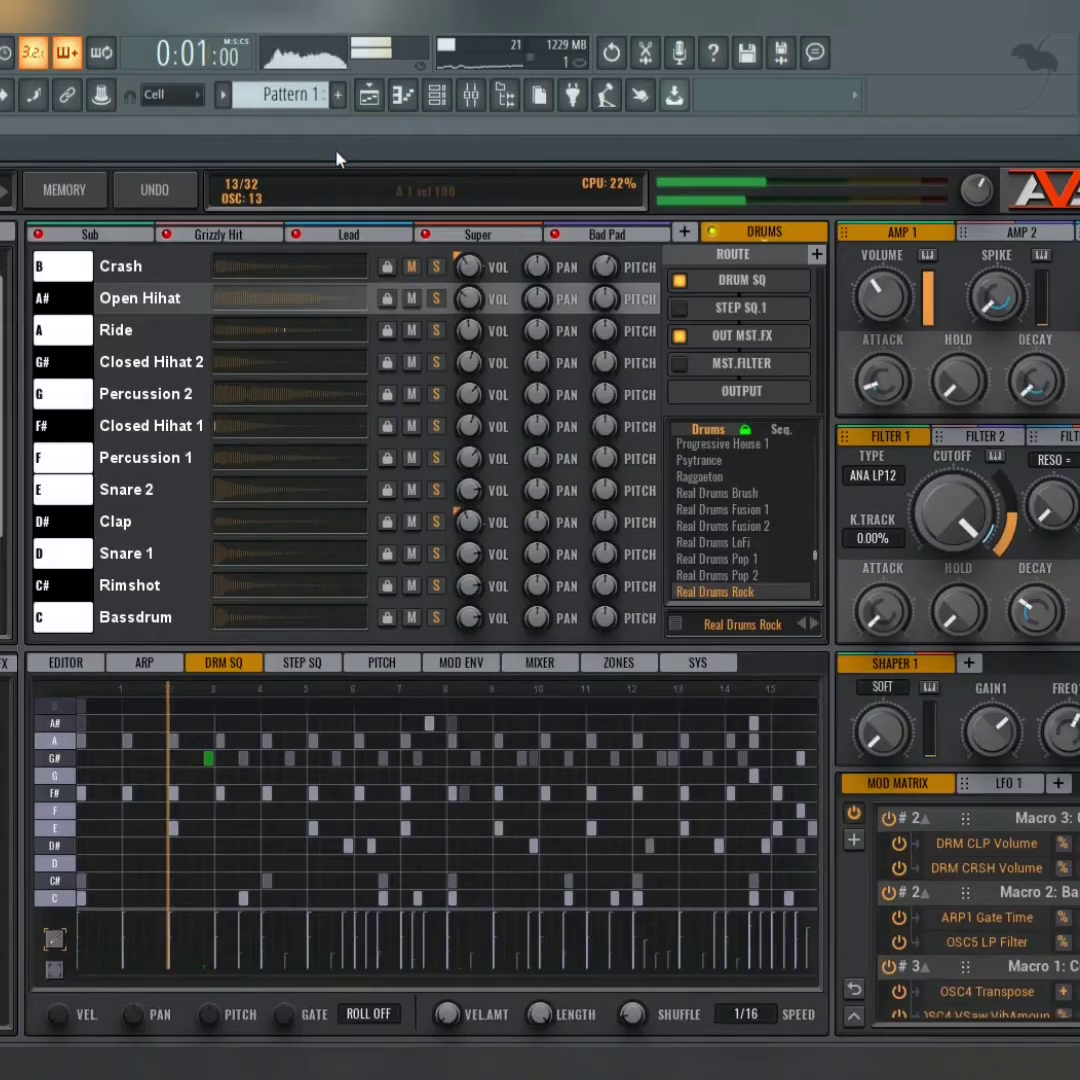
- Adjust the panning of the Closed Hihat 1 hit at grid position 1 and the pitch of the one at position 3
{"action": "key", "text": "space"}
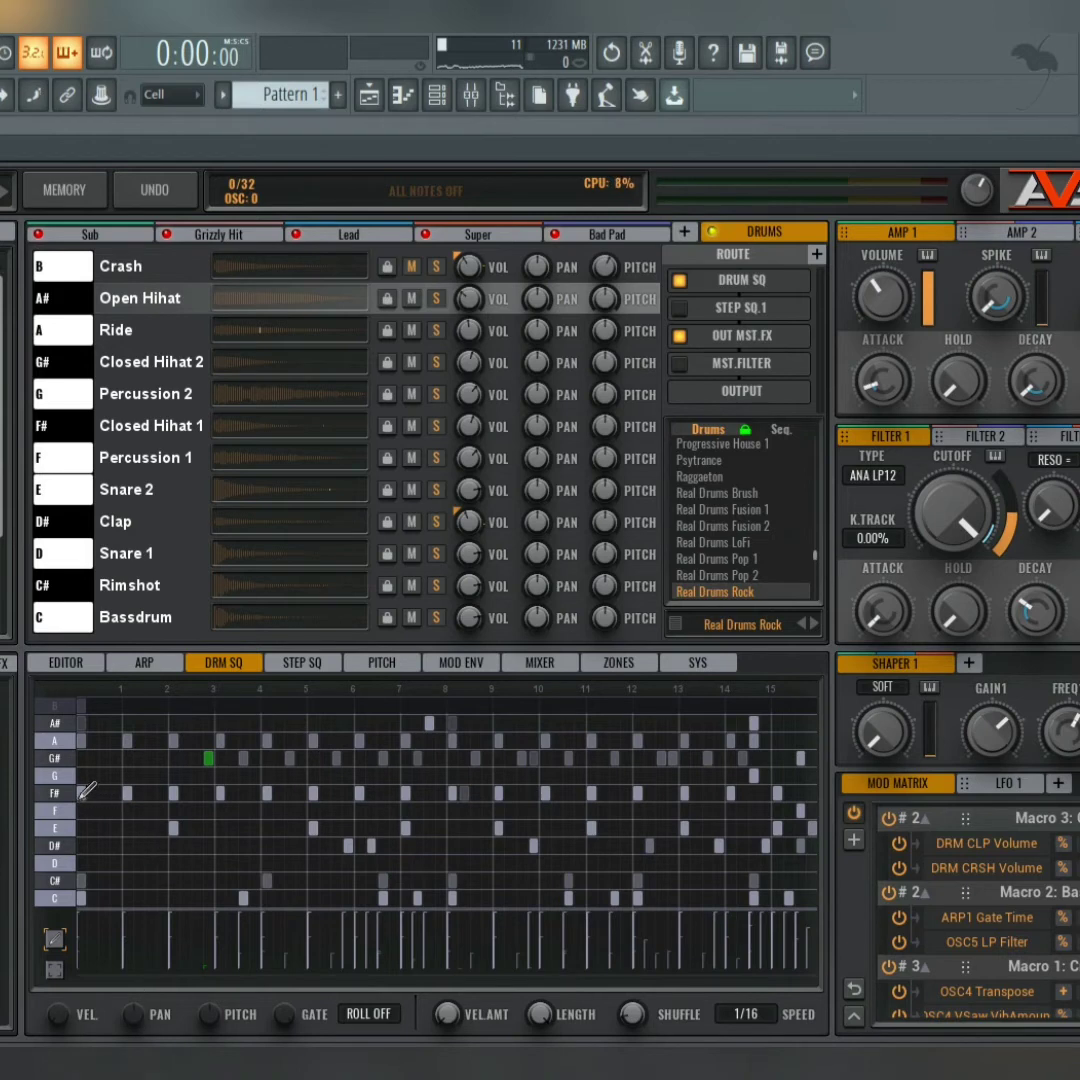
{"action": "left_click", "coordinate": [128, 793]}
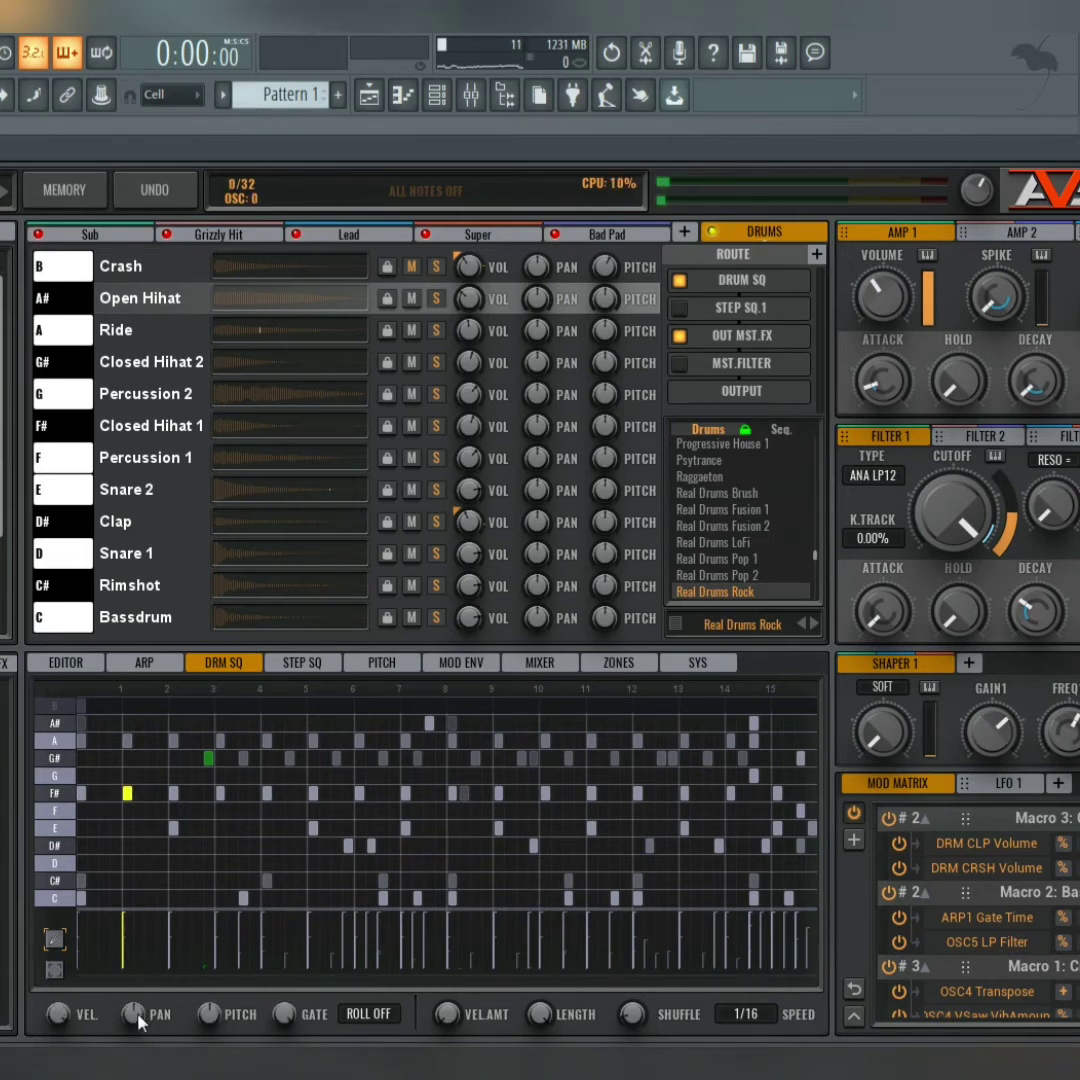
{"action": "key", "text": "space"}
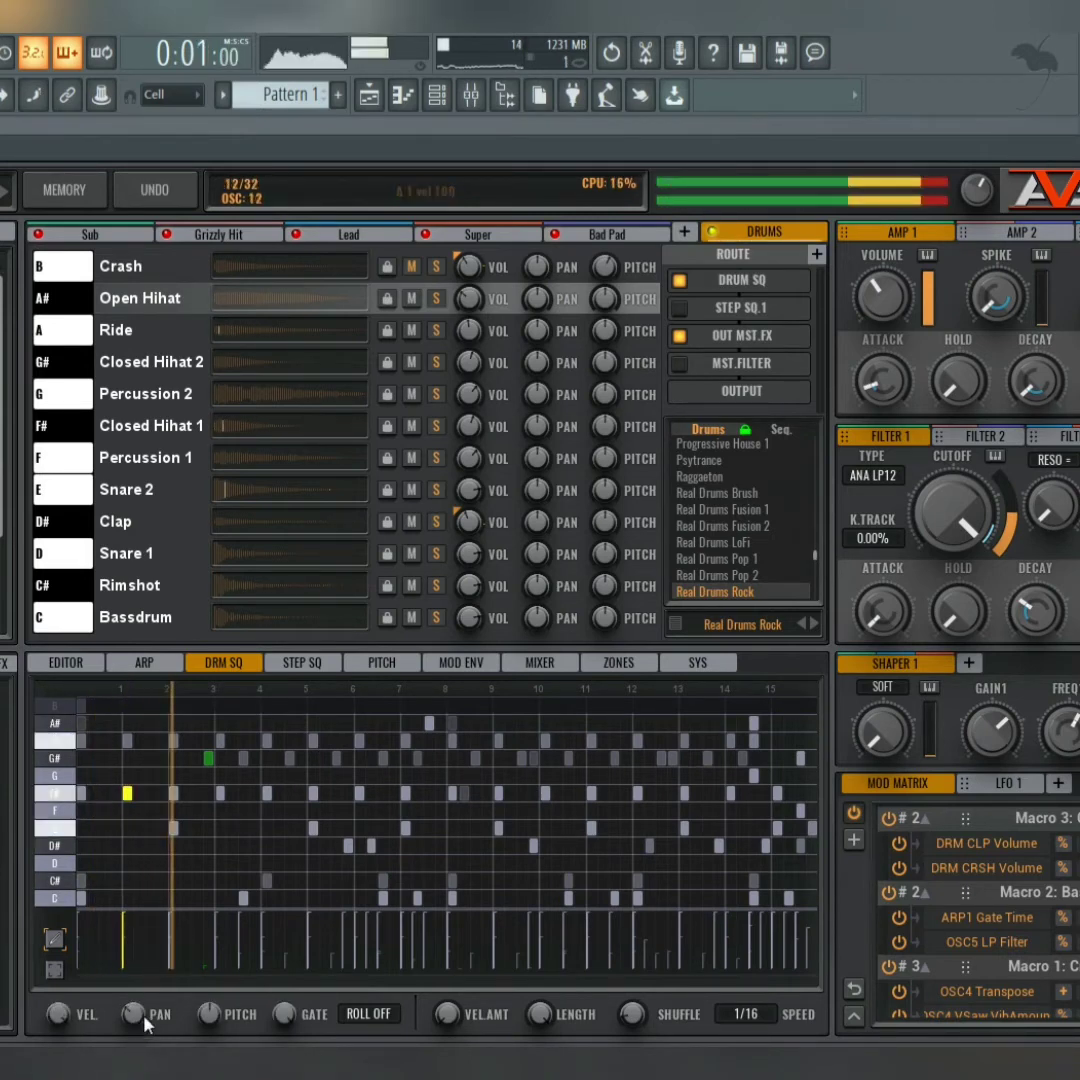
{"action": "key", "text": "space"}
{"action": "left_click", "coordinate": [220, 793]}
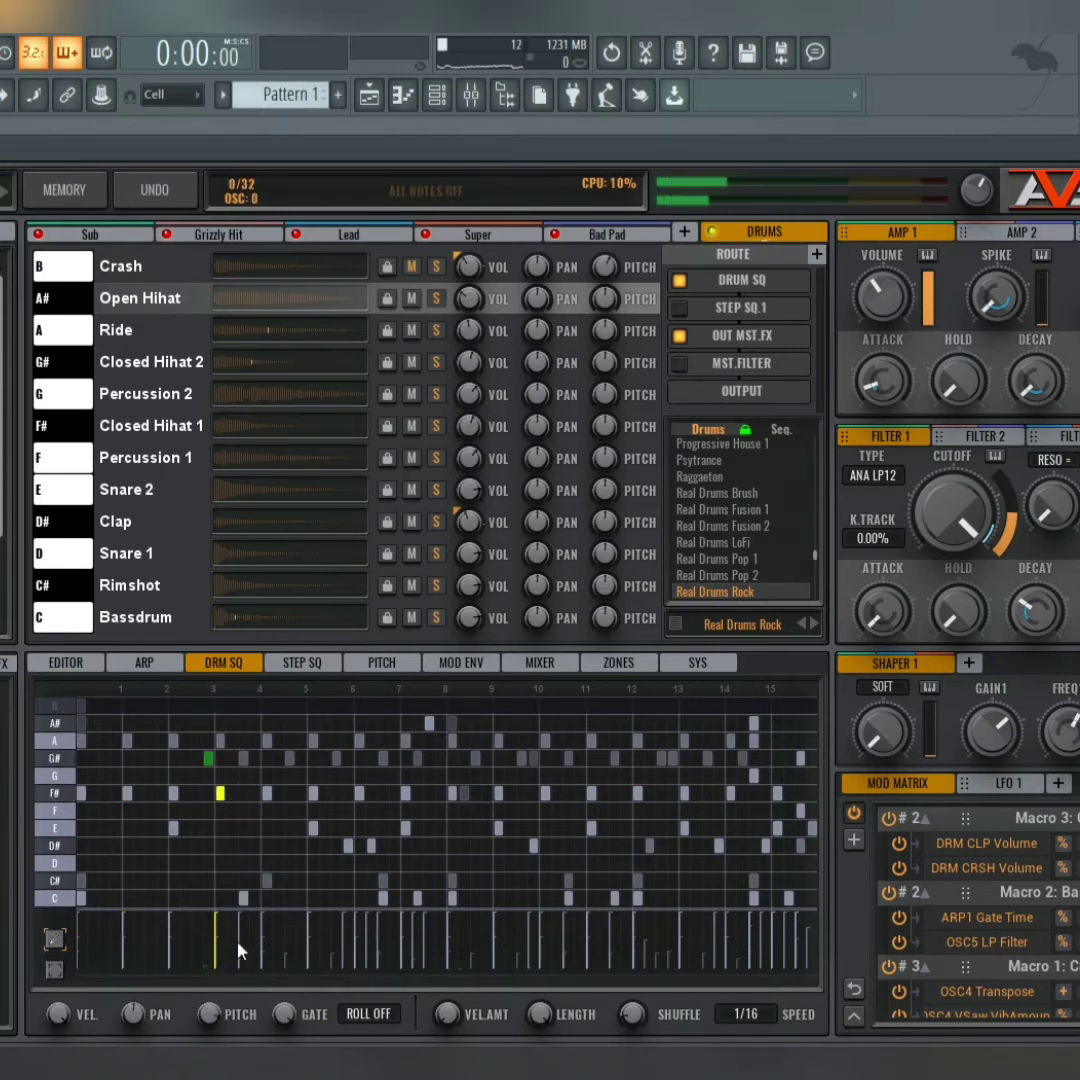
{"action": "key", "text": "space"}
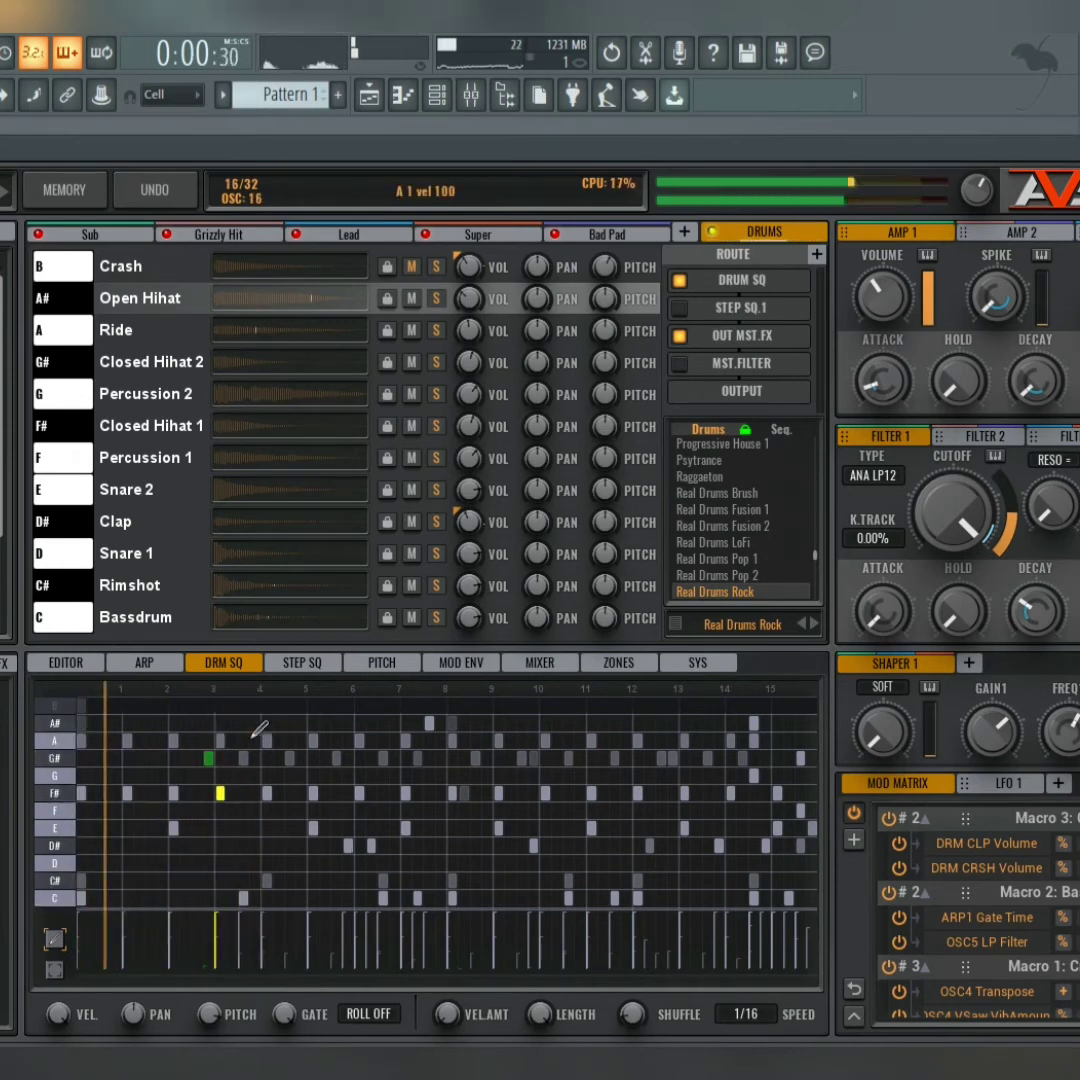
{"action": "left_click", "coordinate": [140, 664]}
{"action": "left_click", "coordinate": [88, 664]}
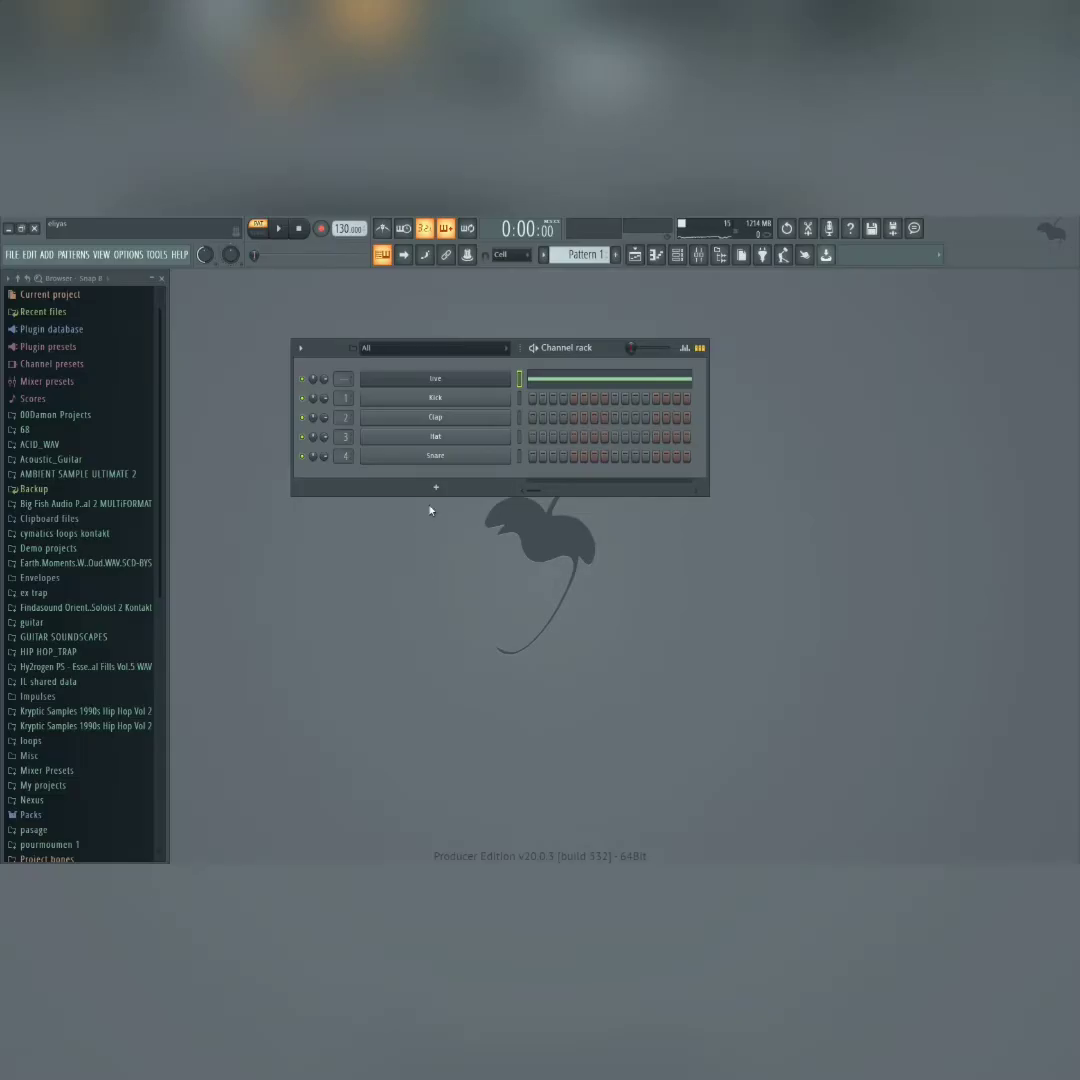
- Clone the live channel and load the factory pad preset PD Analog Padding 1 in the copy
{"action": "right_click", "coordinate": [462, 387]}
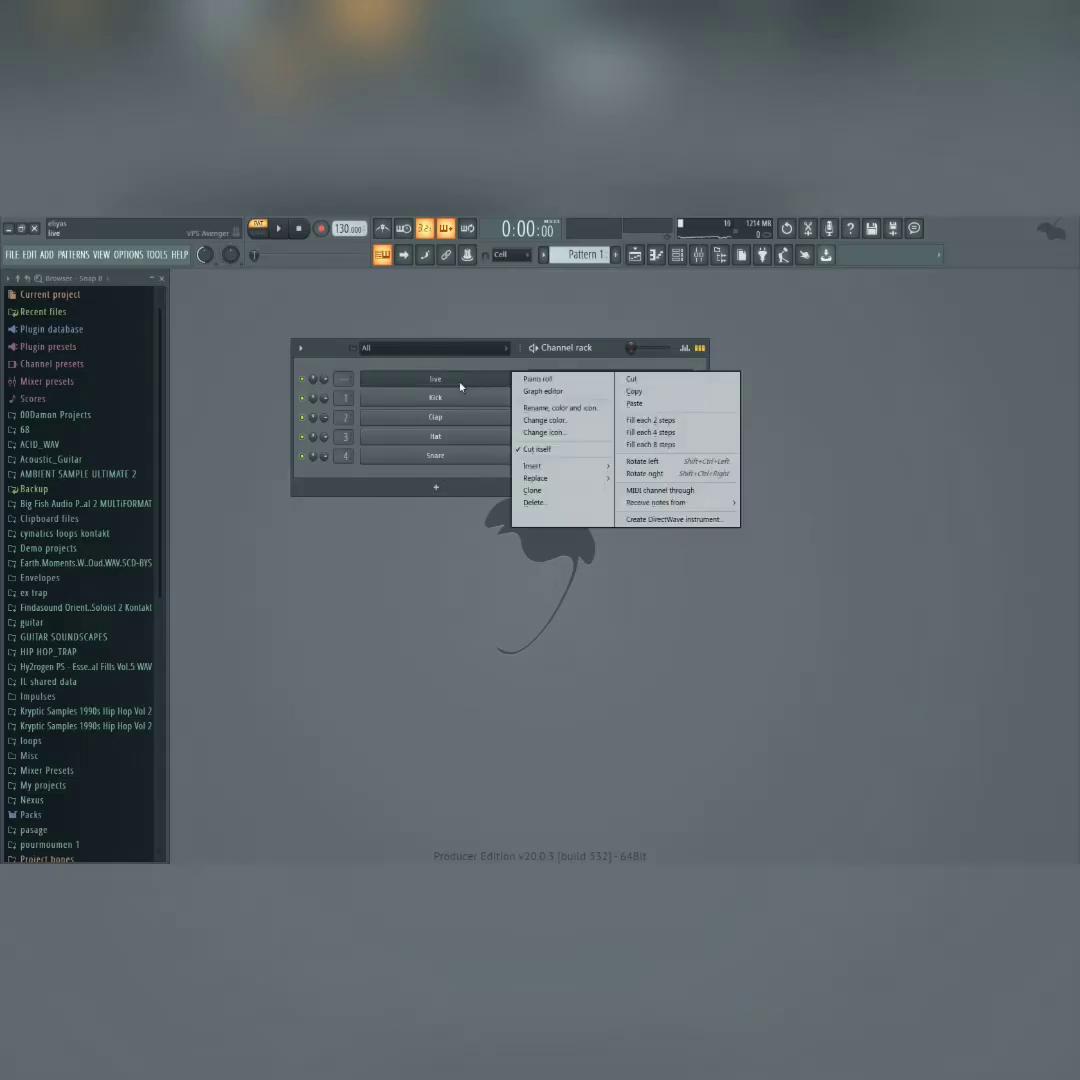
{"action": "left_click", "coordinate": [534, 491]}
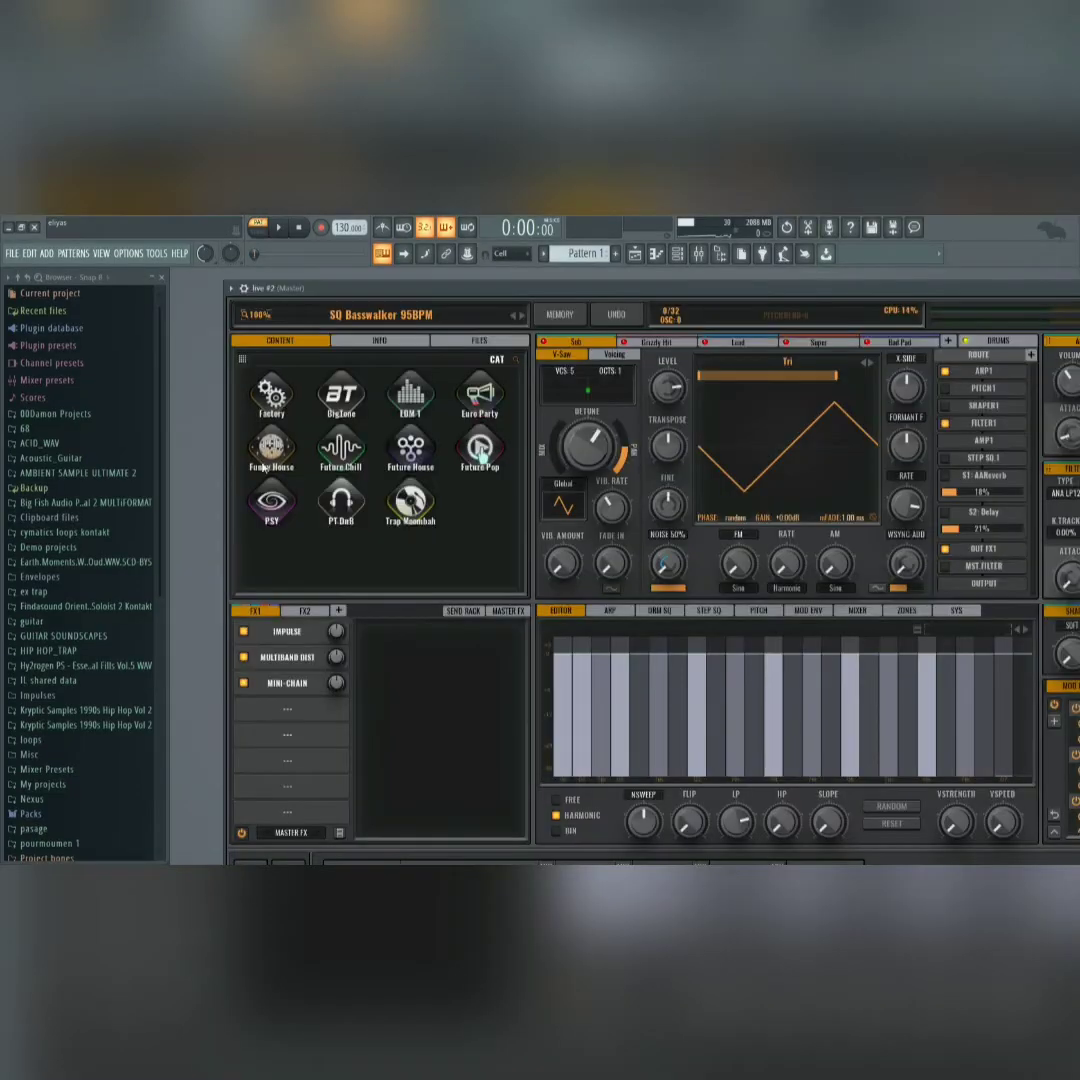
{"action": "left_click", "coordinate": [272, 397]}
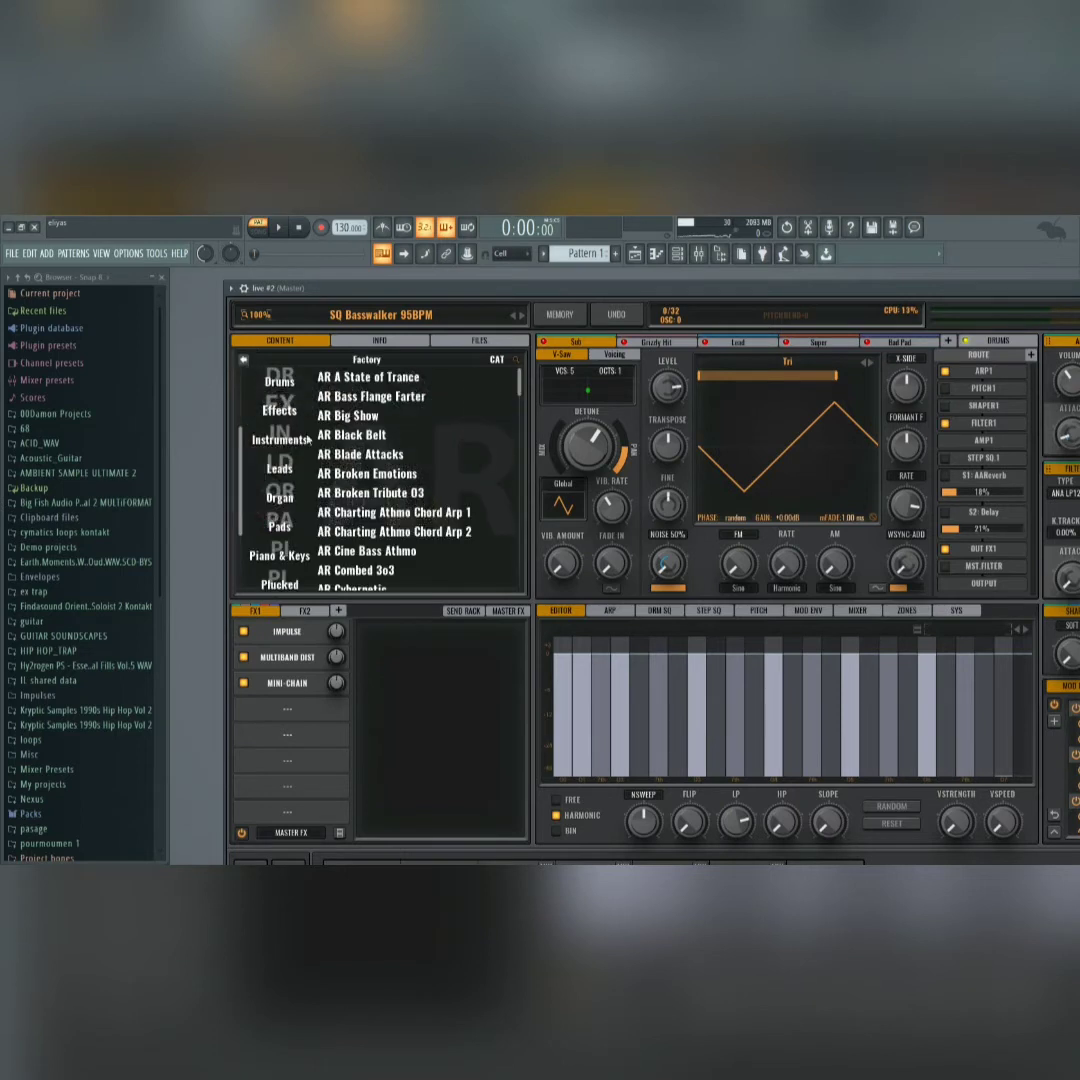
{"action": "left_click", "coordinate": [283, 530]}
{"action": "left_click", "coordinate": [355, 377]}
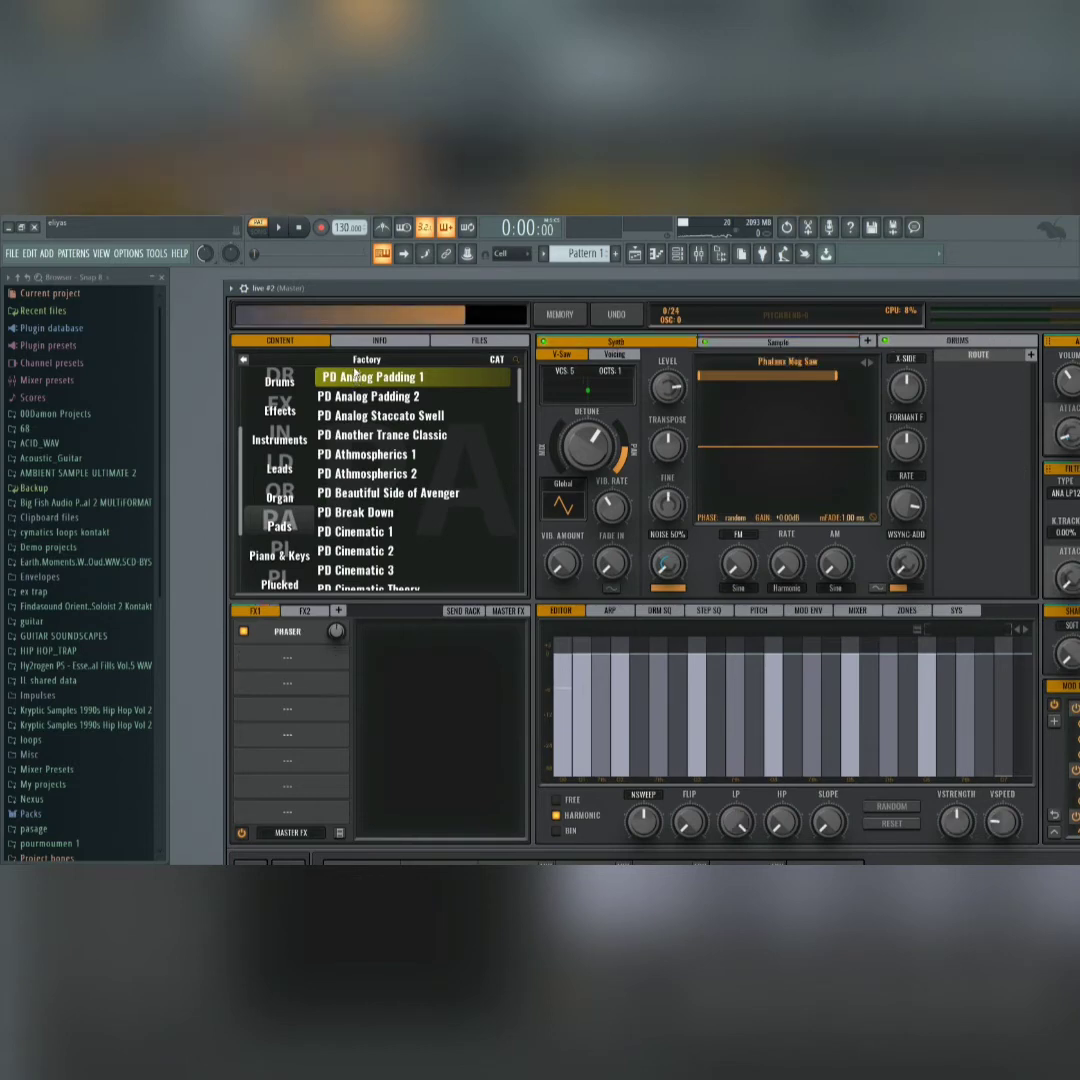
- Arrange the windows to audition PD Analog Padding 1, and load and play the preset PD Analog Padding 2
{"action": "left_click_drag", "start_coordinate": [405, 290], "coordinate": [367, 407]}
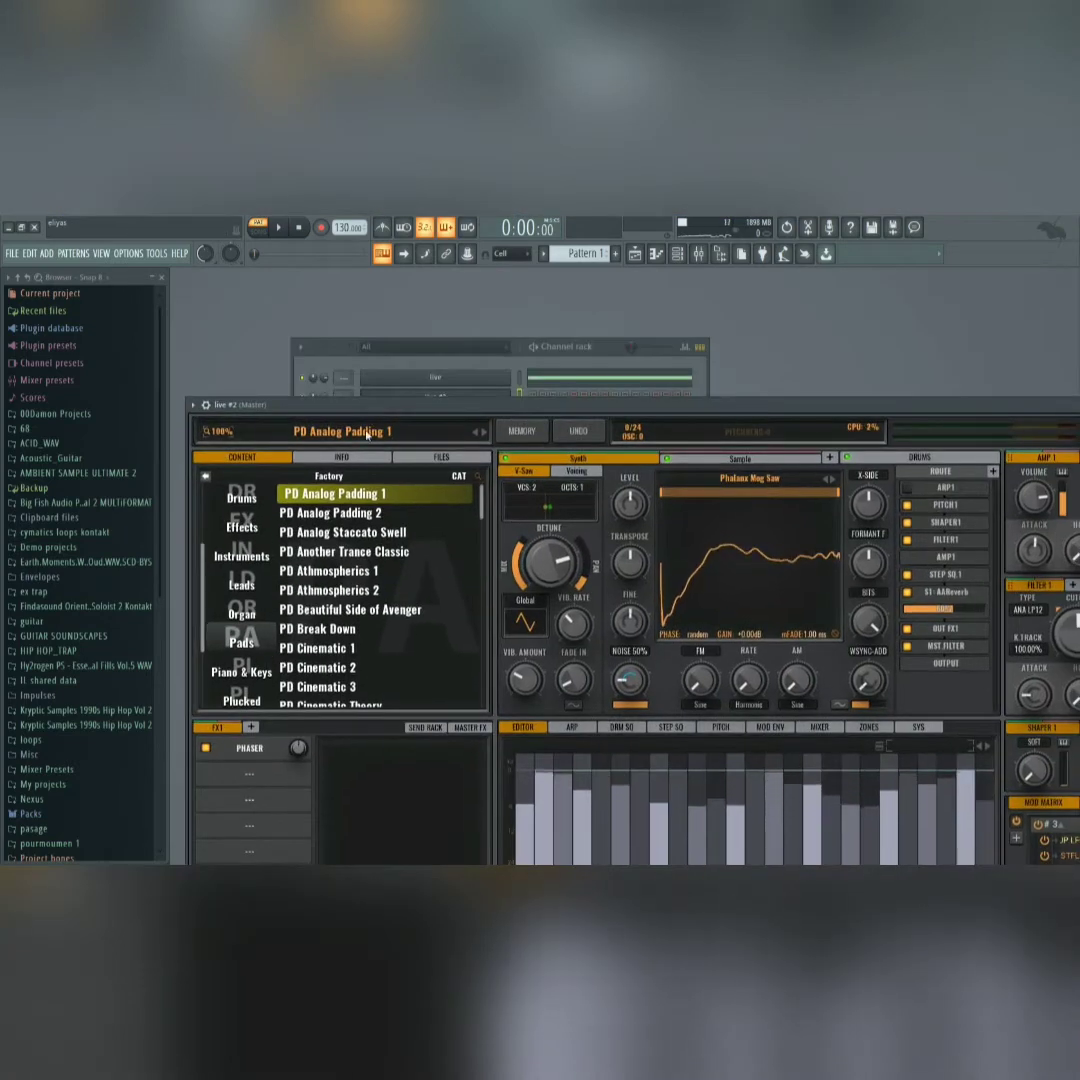
{"action": "left_click_drag", "start_coordinate": [609, 353], "coordinate": [612, 338]}
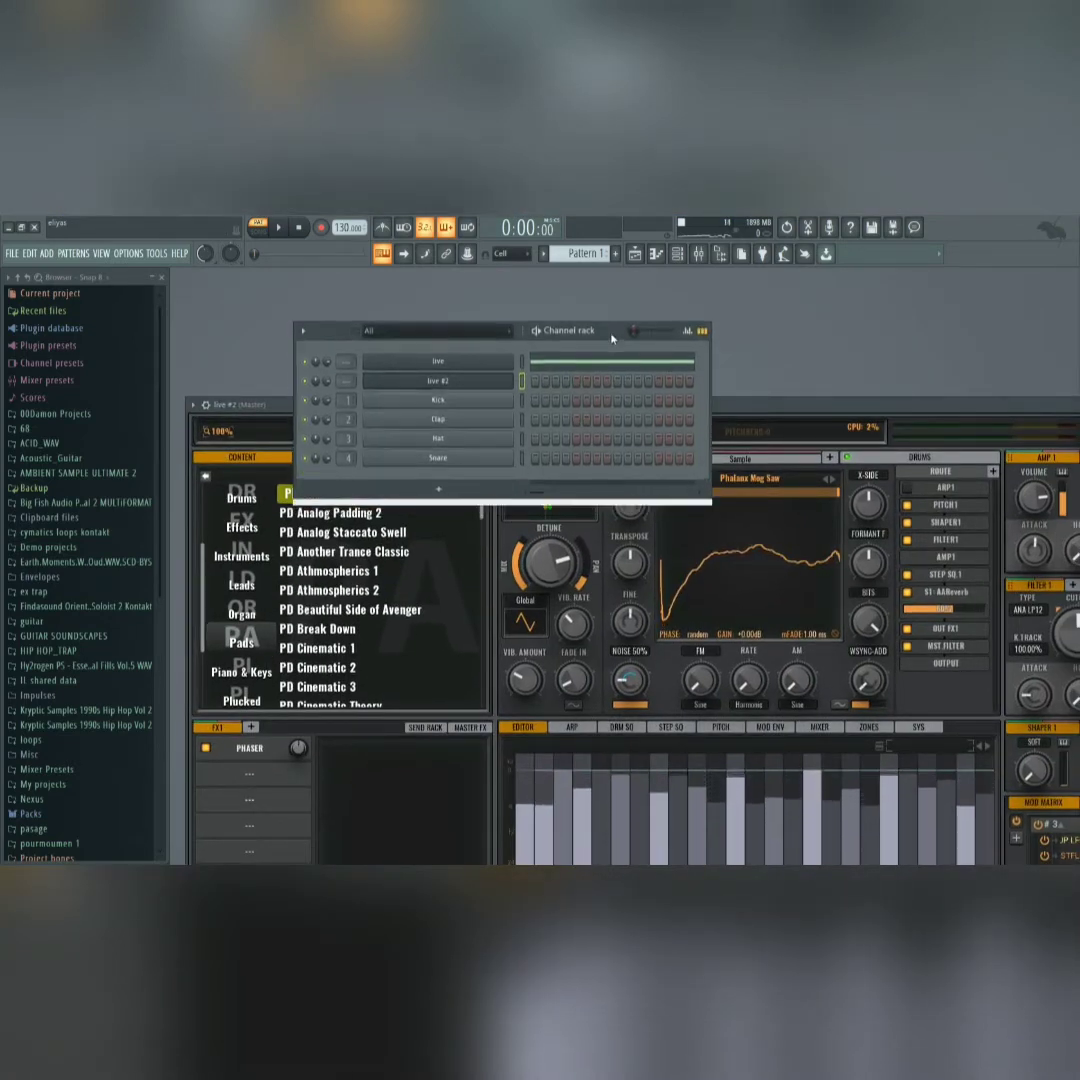
{"action": "key", "text": "n"}
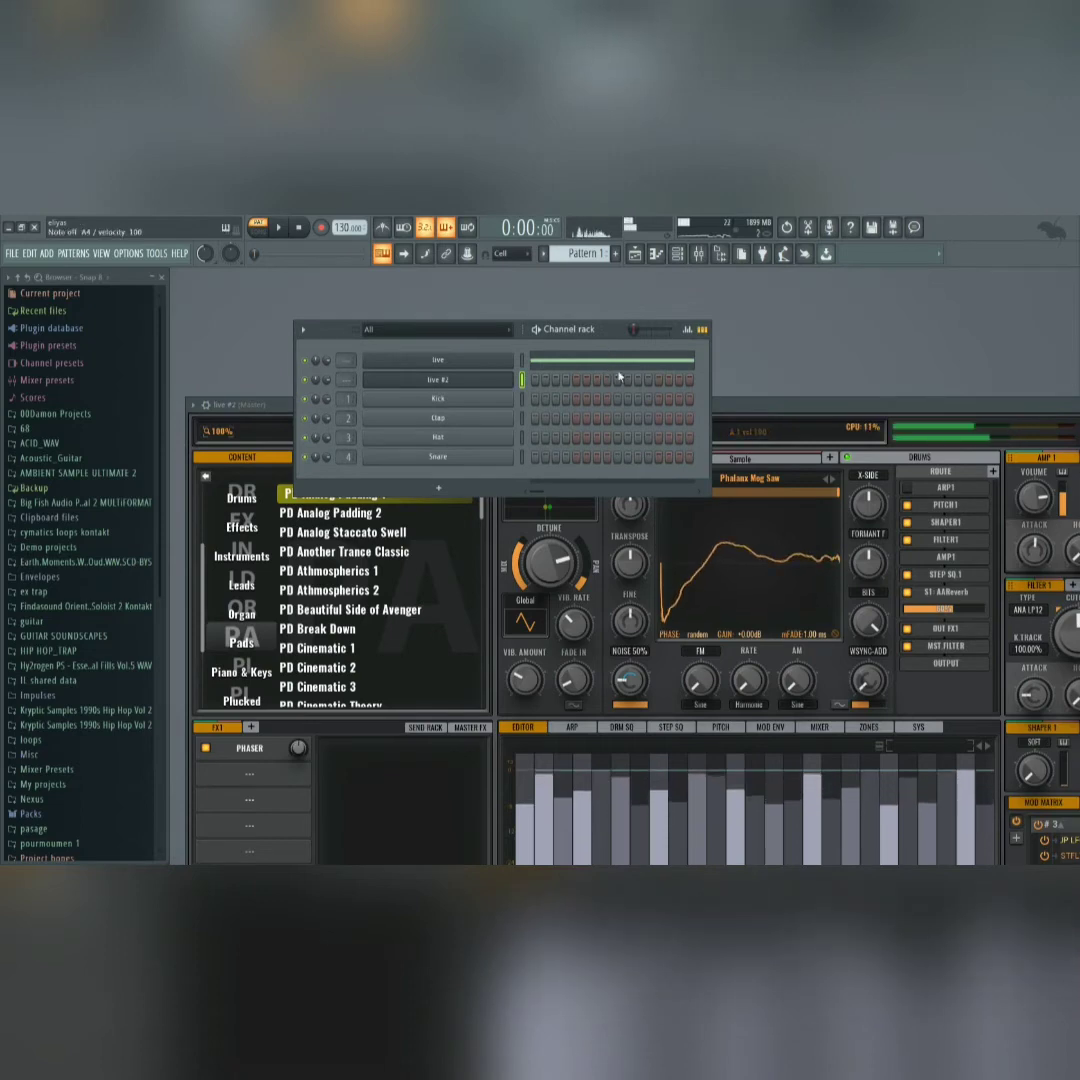
{"action": "left_click_drag", "start_coordinate": [740, 406], "coordinate": [762, 398]}
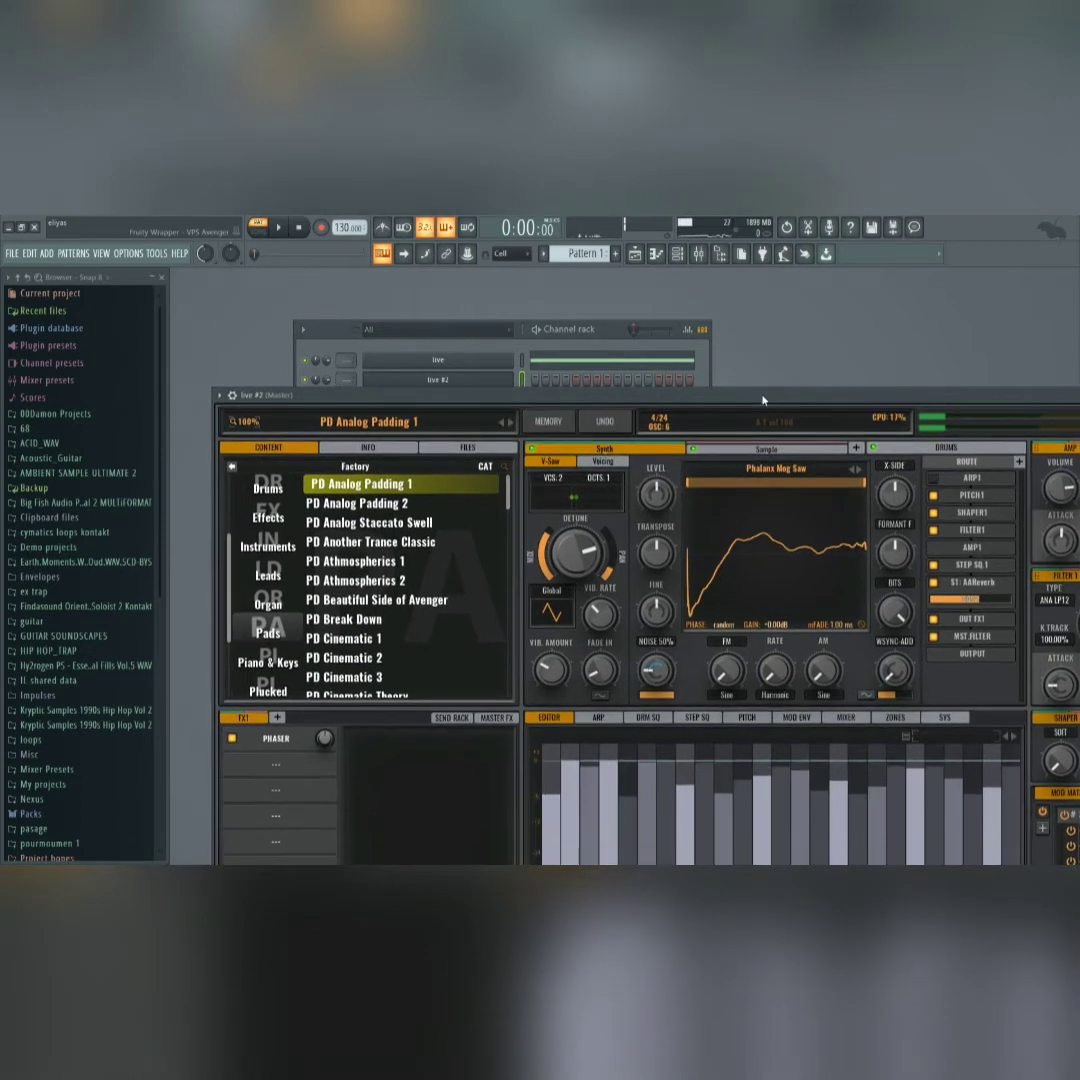
{"action": "left_click", "coordinate": [397, 505]}
{"action": "left_click_drag", "start_coordinate": [457, 406], "coordinate": [469, 398]}
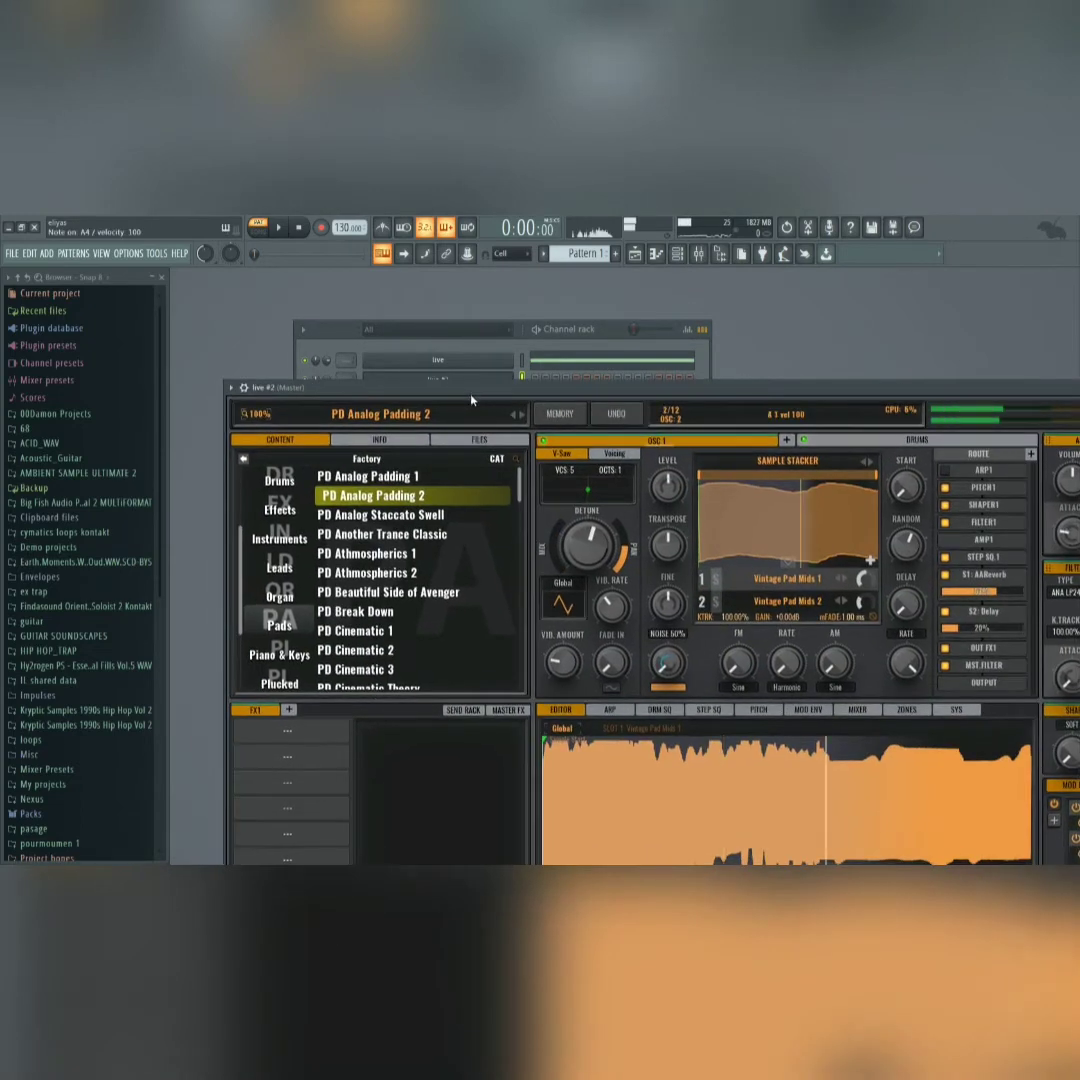
- Load and audition the pad presets PD Cinematic 1, PD Cinematic 2 and PD Cinematic 3
{"action": "scroll", "coordinate": [395, 575], "scroll_direction": "down", "scroll_amount": 2}
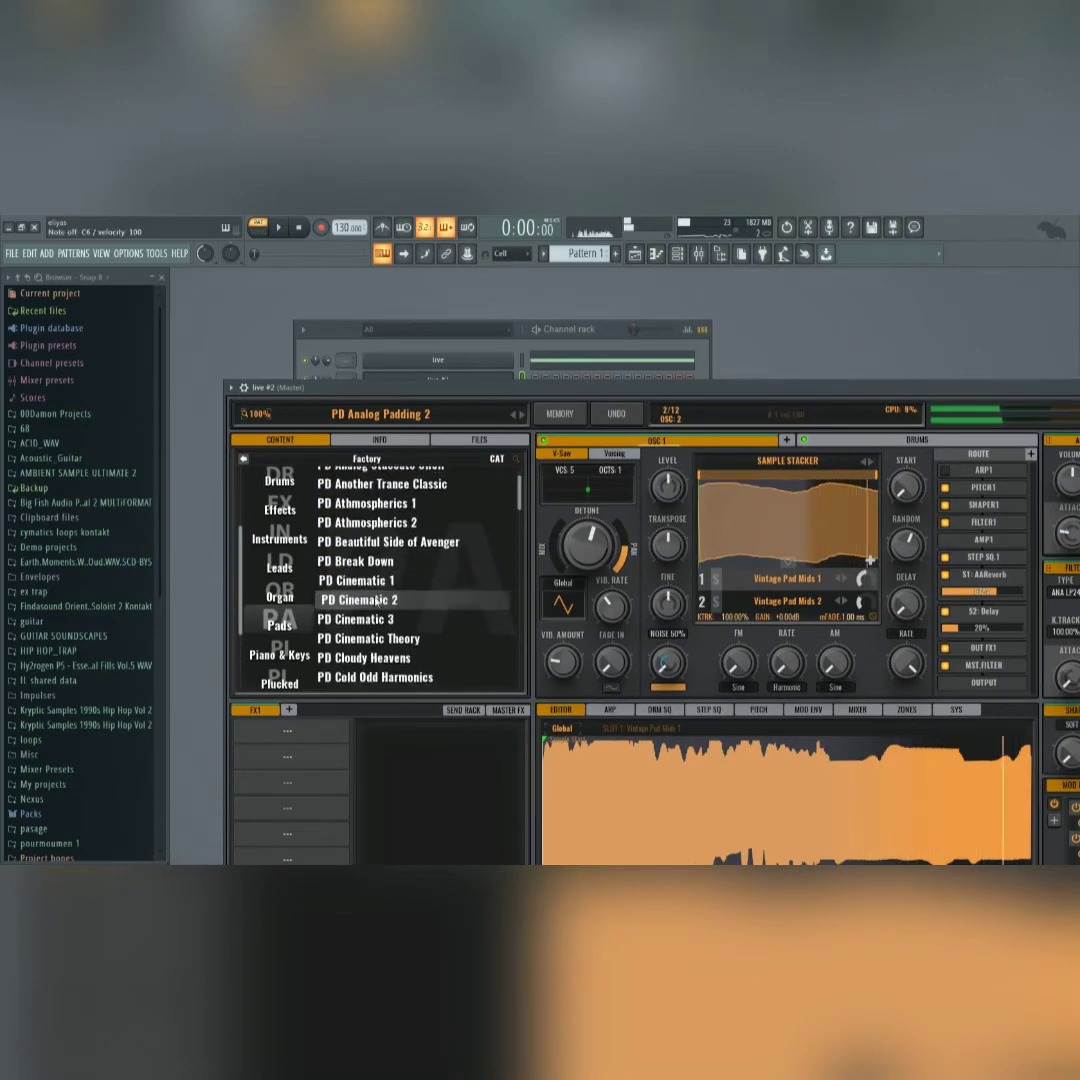
{"action": "left_click", "coordinate": [371, 583]}
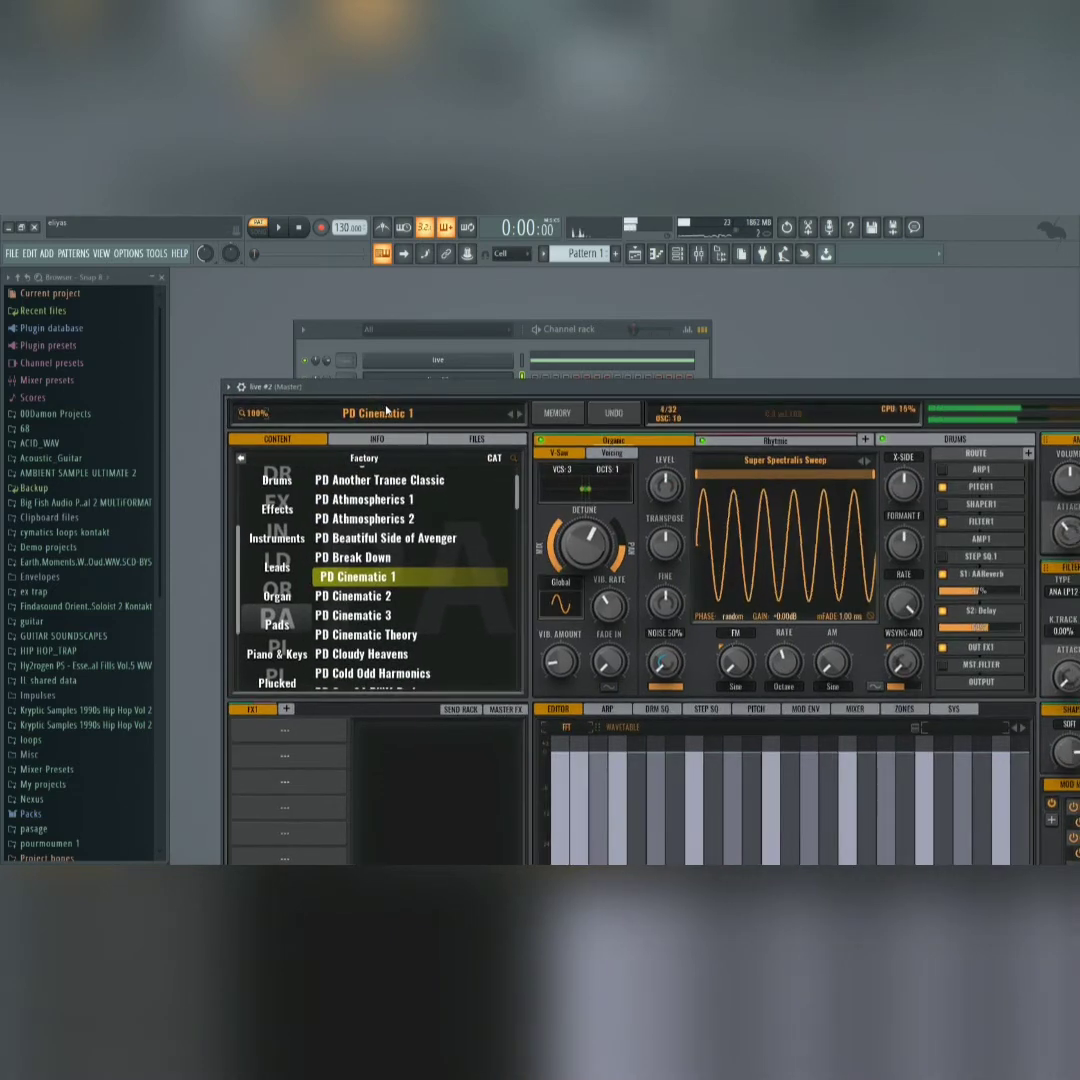
{"action": "key", "text": "Down"}
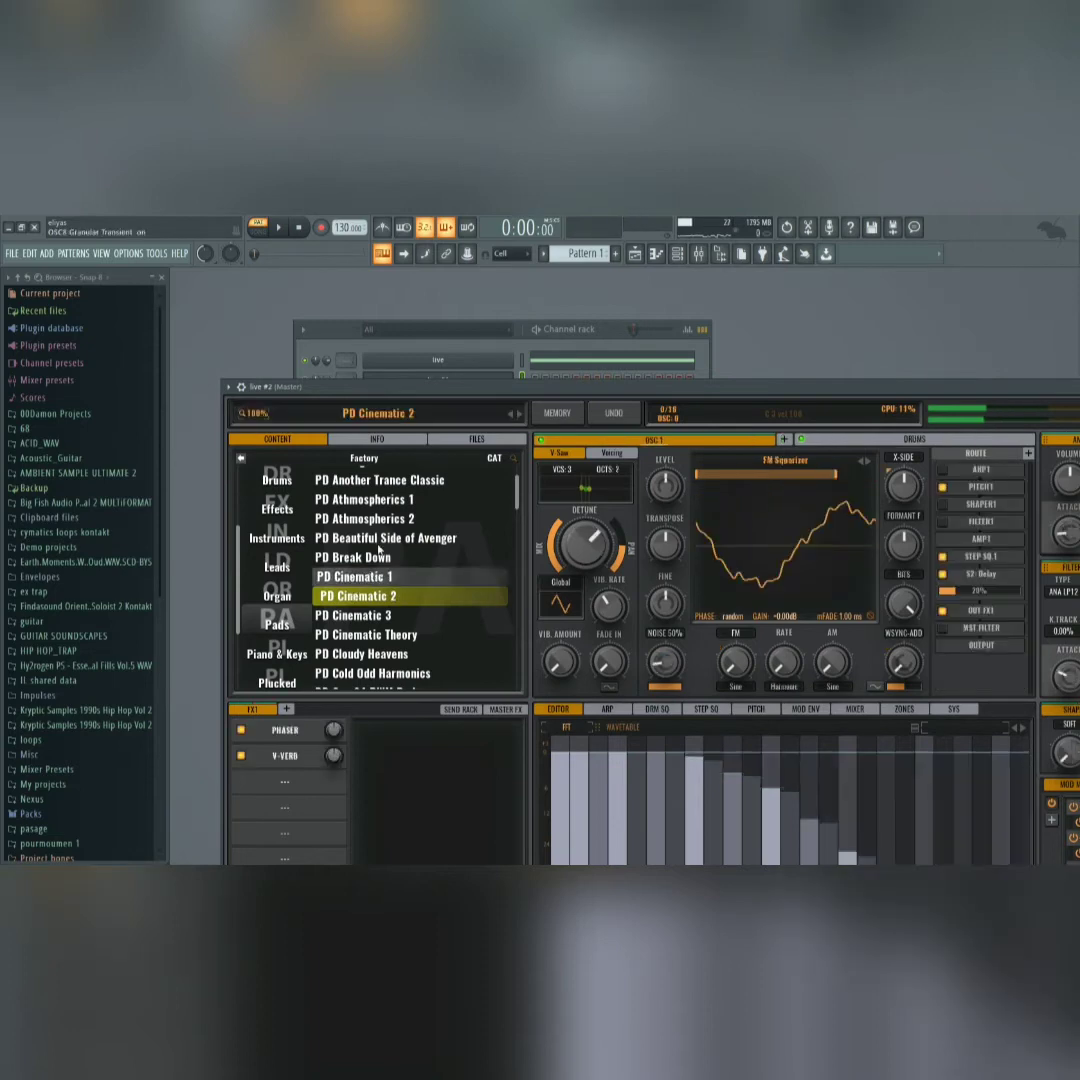
{"action": "left_click_drag", "start_coordinate": [397, 391], "coordinate": [394, 390]}
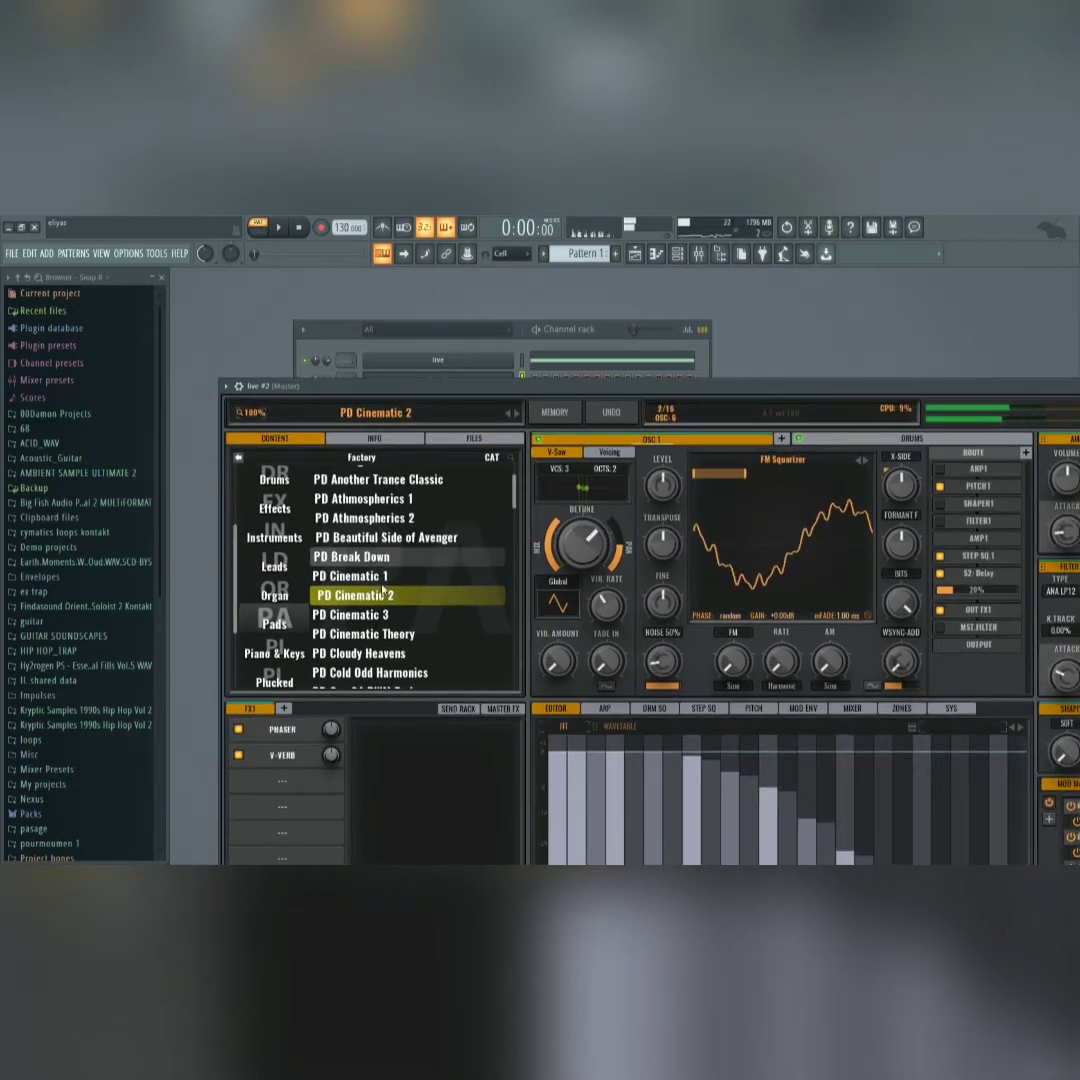
{"action": "left_click", "coordinate": [355, 616]}
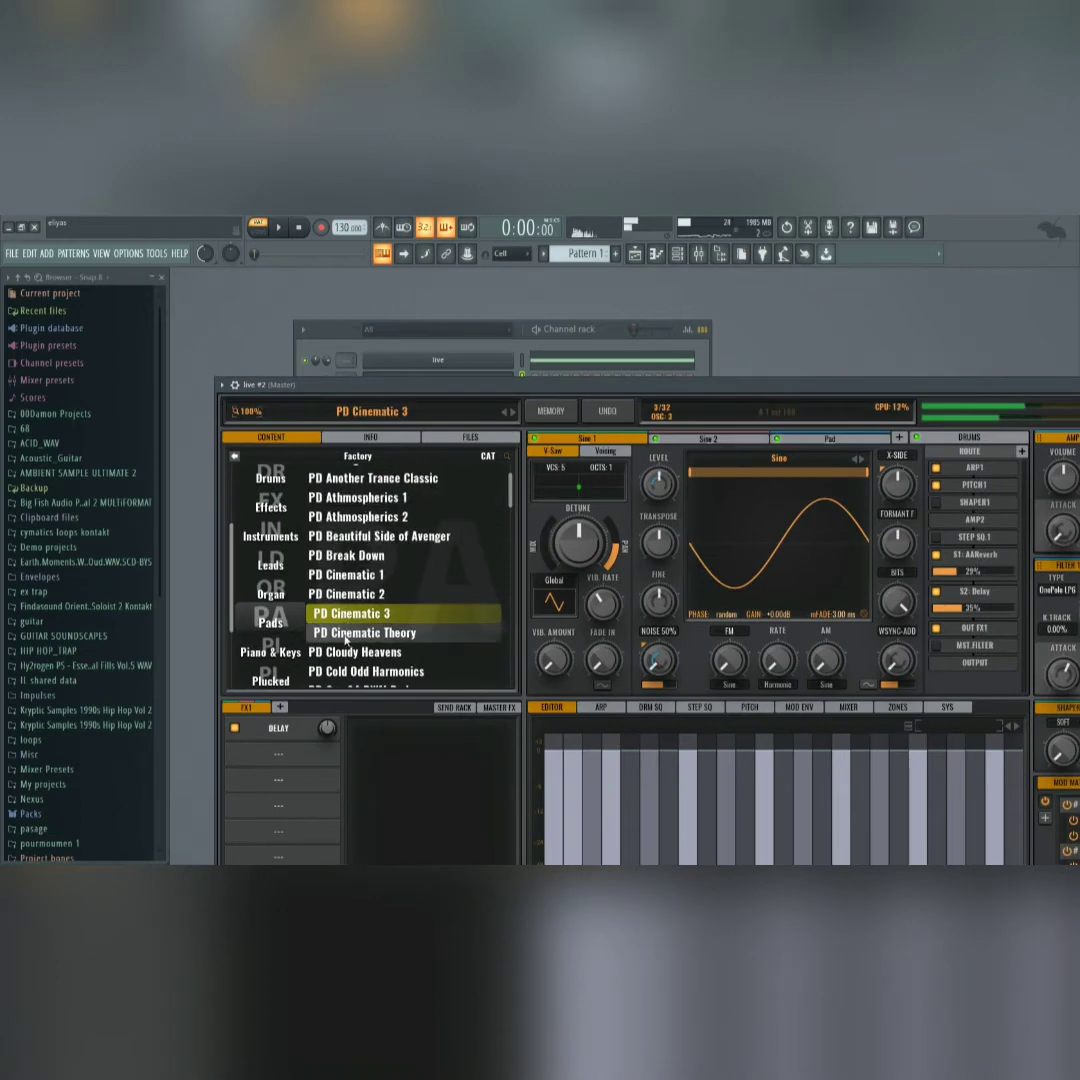
{"action": "left_click", "coordinate": [617, 335]}
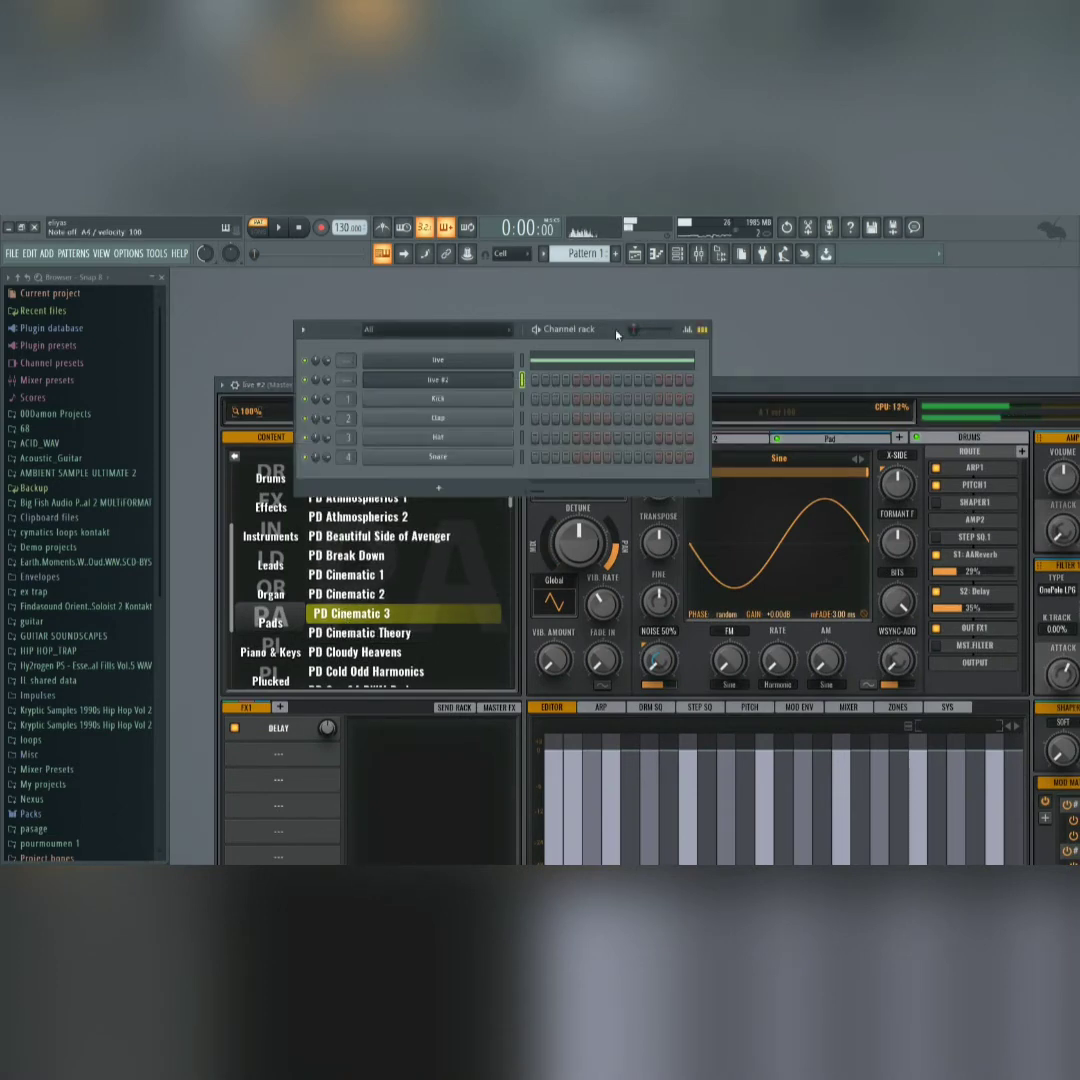
- Load the pad preset PD Athmospherics 2 and open the live #2 channel's piano roll in Pattern 2
{"action": "left_click", "coordinate": [377, 521]}
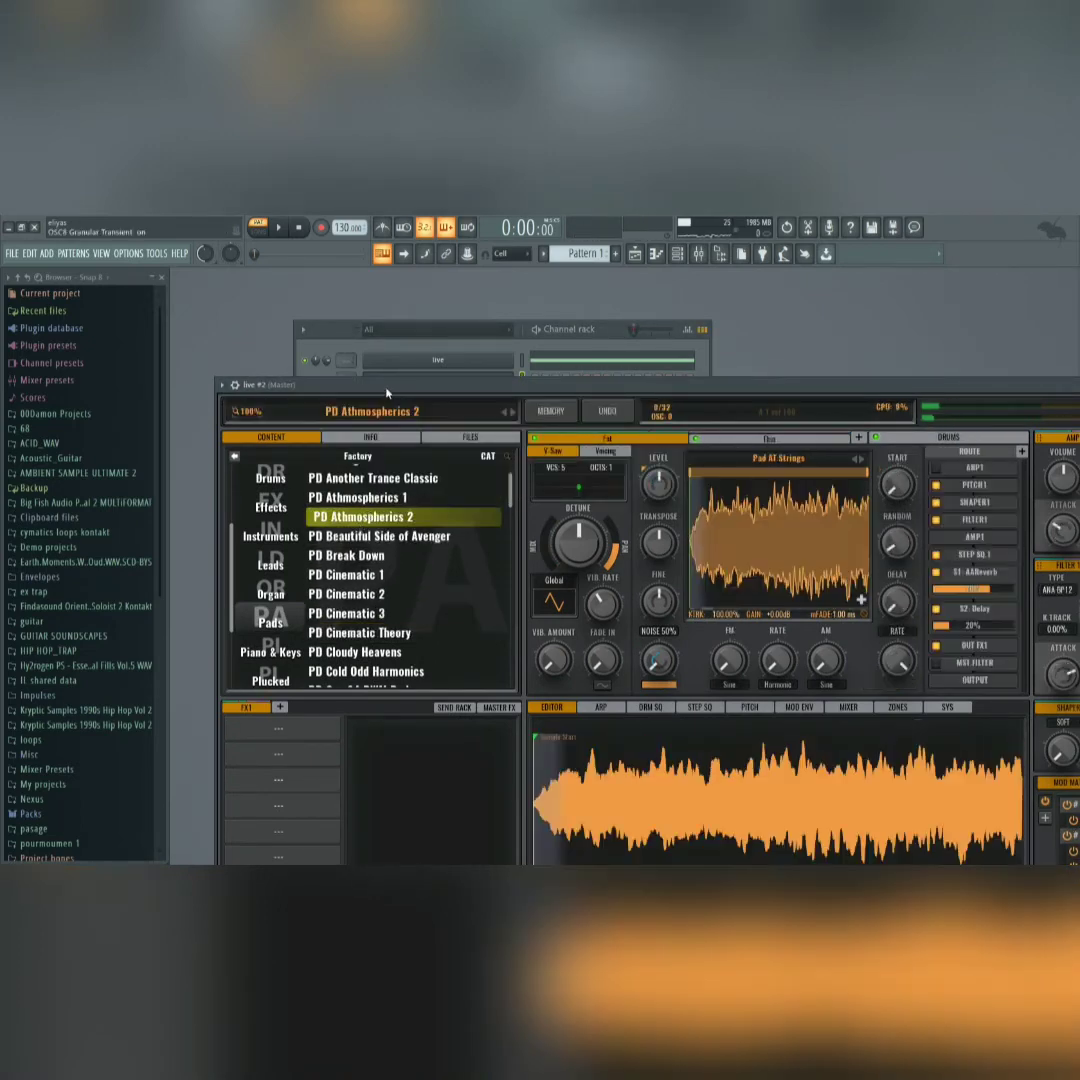
{"action": "left_click", "coordinate": [619, 337]}
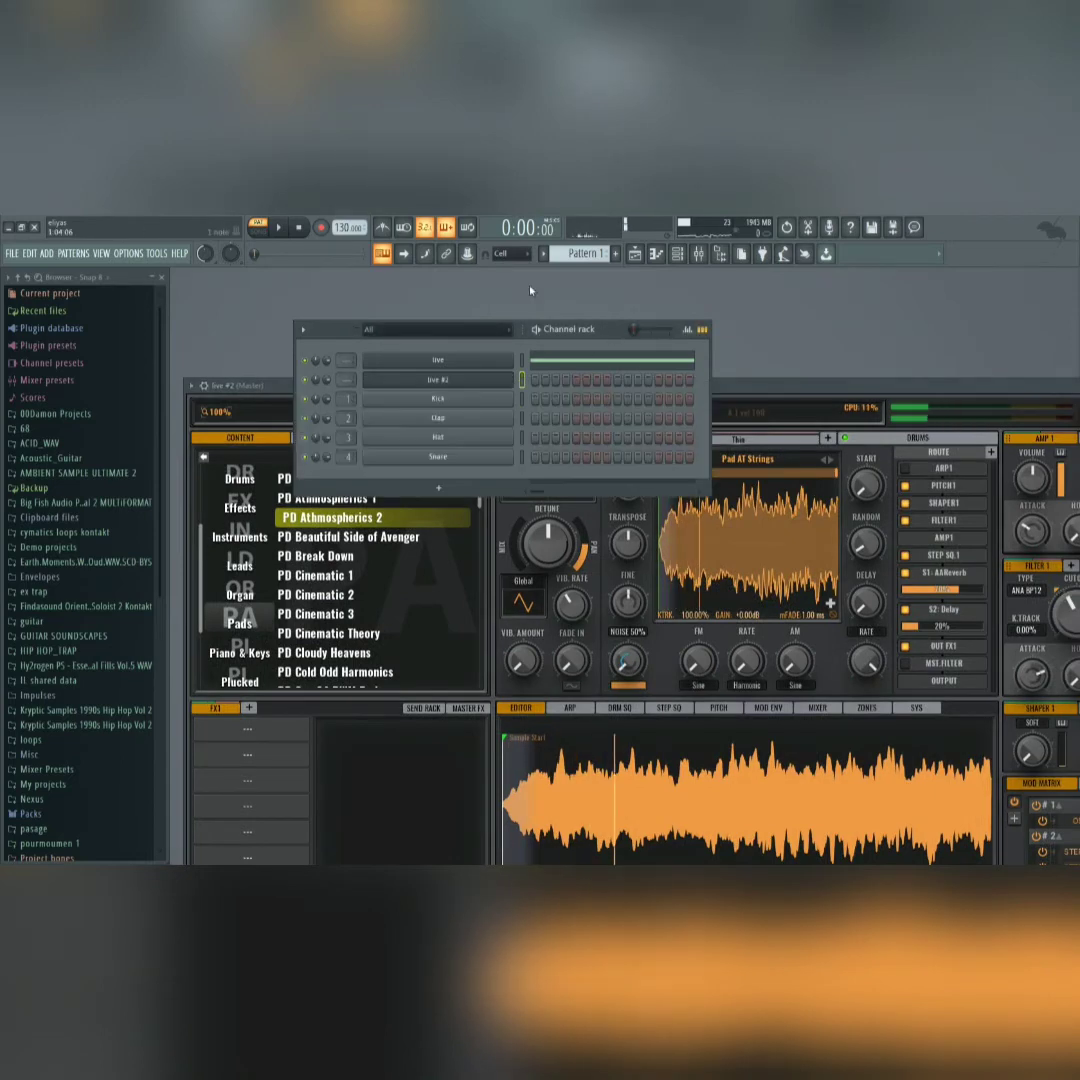
{"action": "right_click", "coordinate": [468, 374]}
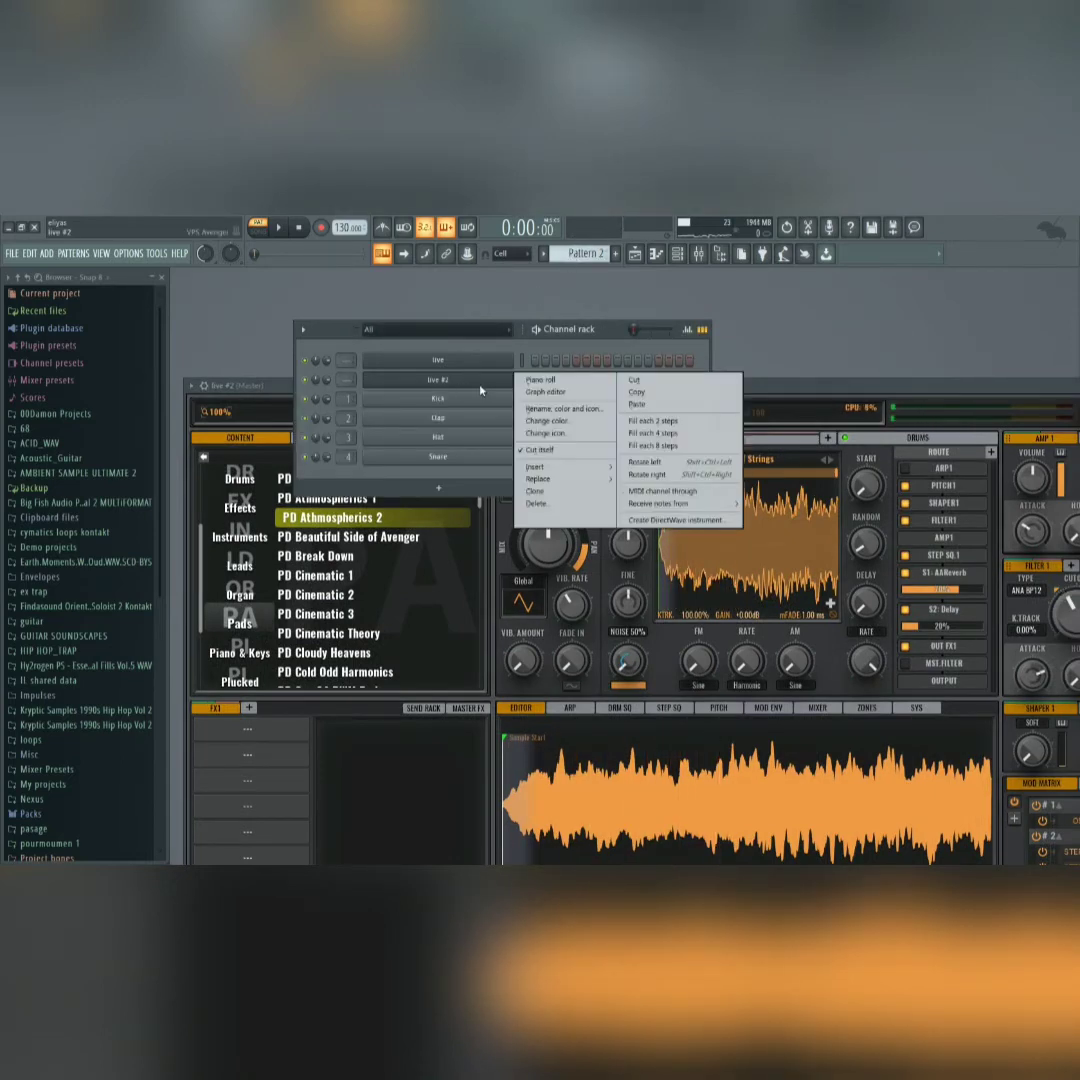
{"action": "left_click", "coordinate": [542, 386]}
- Place two-bar A4 and C6 notes at the start of the live #2 piano roll and play them
{"action": "left_click", "coordinate": [221, 528]}
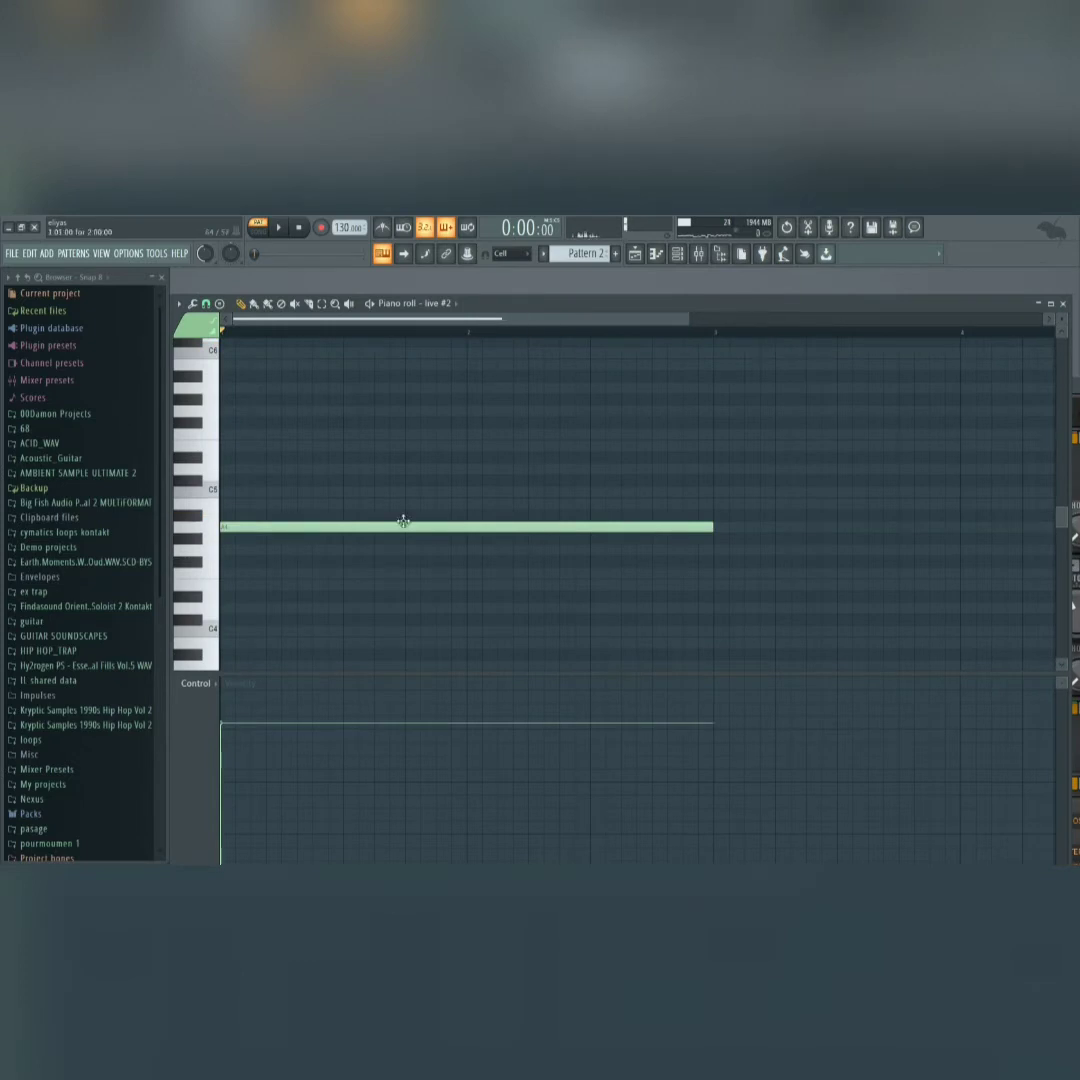
{"action": "scroll", "coordinate": [252, 474], "scroll_direction": "up", "scroll_amount": 3}
{"action": "left_click", "coordinate": [241, 428]}
{"action": "scroll", "coordinate": [265, 426], "scroll_direction": "down", "scroll_amount": 2}
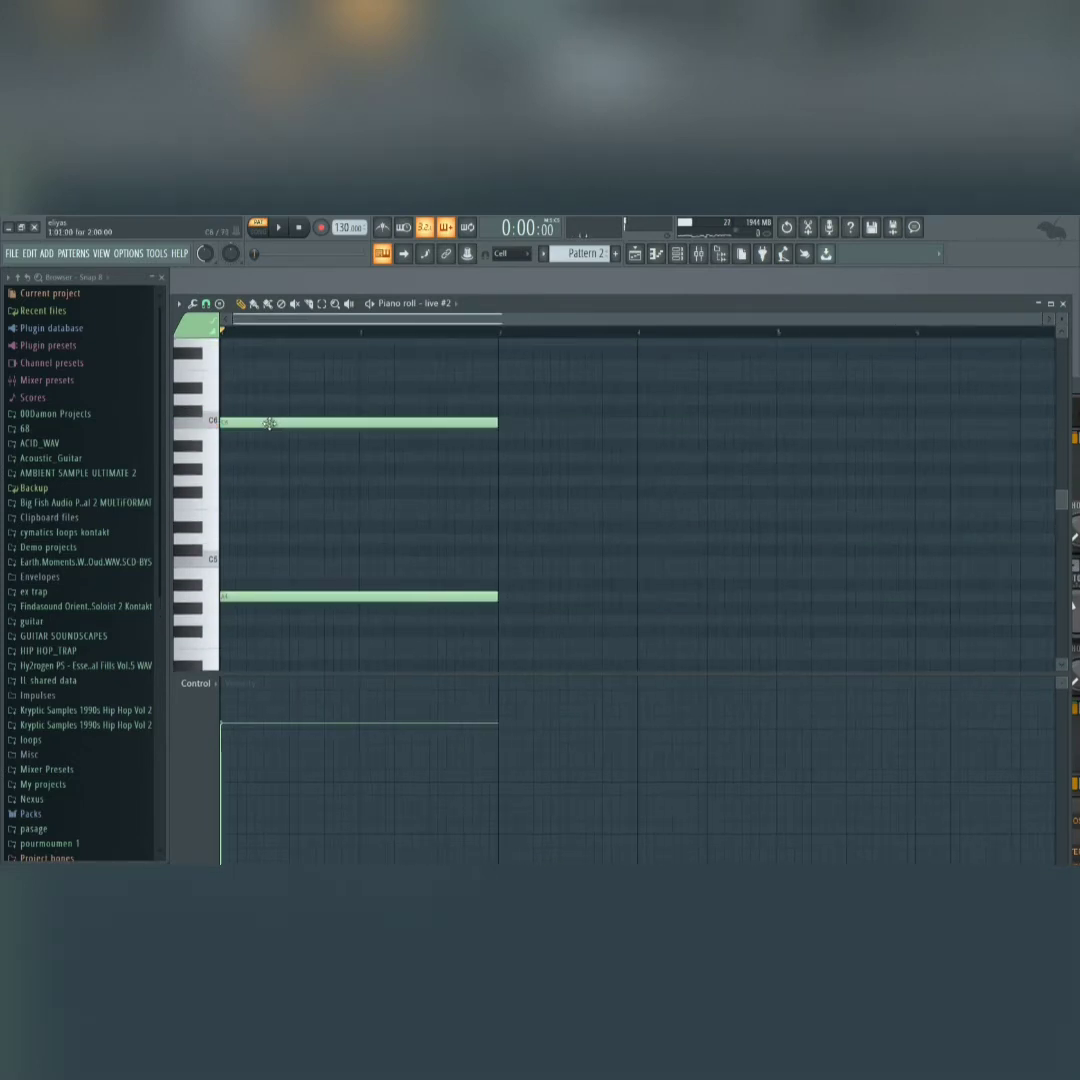
{"action": "key", "text": "space"}
{"action": "scroll", "coordinate": [412, 516], "scroll_direction": "down", "scroll_amount": 2}
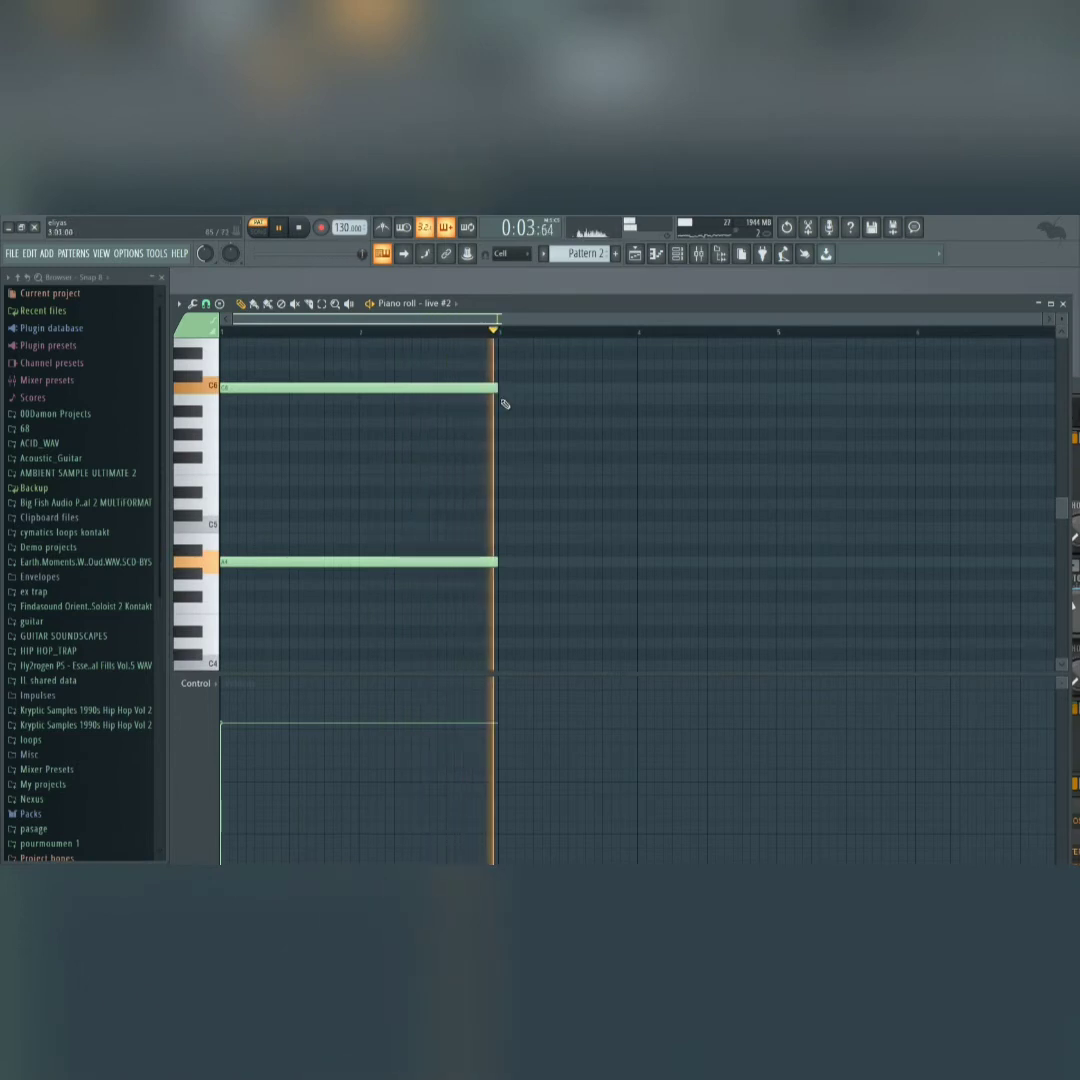
- Shorten the C6 note to one bar, add a one-bar B5 note after it and play the pattern
{"action": "key", "text": "space"}
{"action": "left_click_drag", "start_coordinate": [501, 398], "coordinate": [360, 397]}
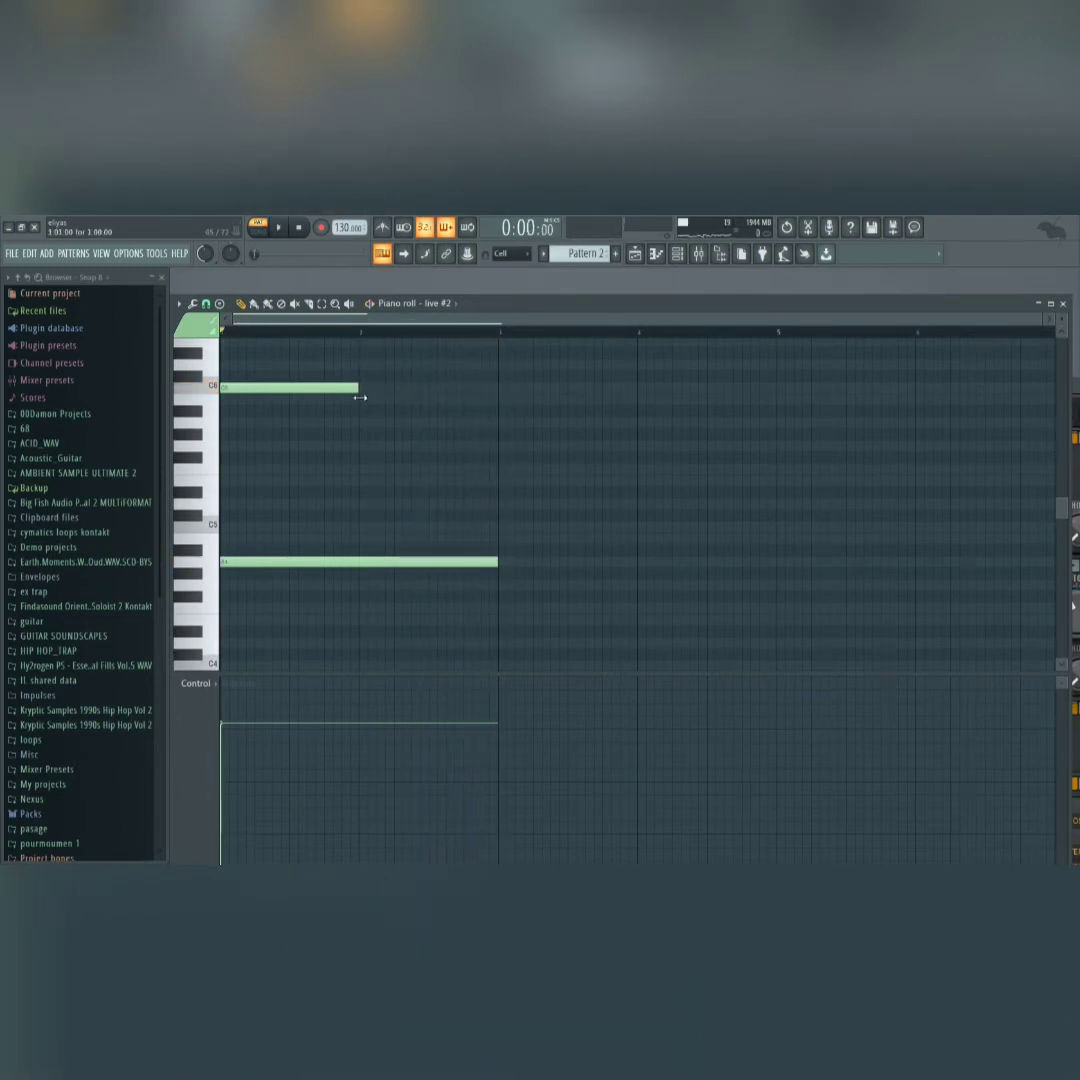
{"action": "key", "text": "space"}
- Duplicate the A4, C6 and B5 notes into bars 3 and 4
{"action": "left_click_drag", "start_coordinate": [519, 612], "coordinate": [328, 378]}
{"action": "key", "text": "ctrl+b"}
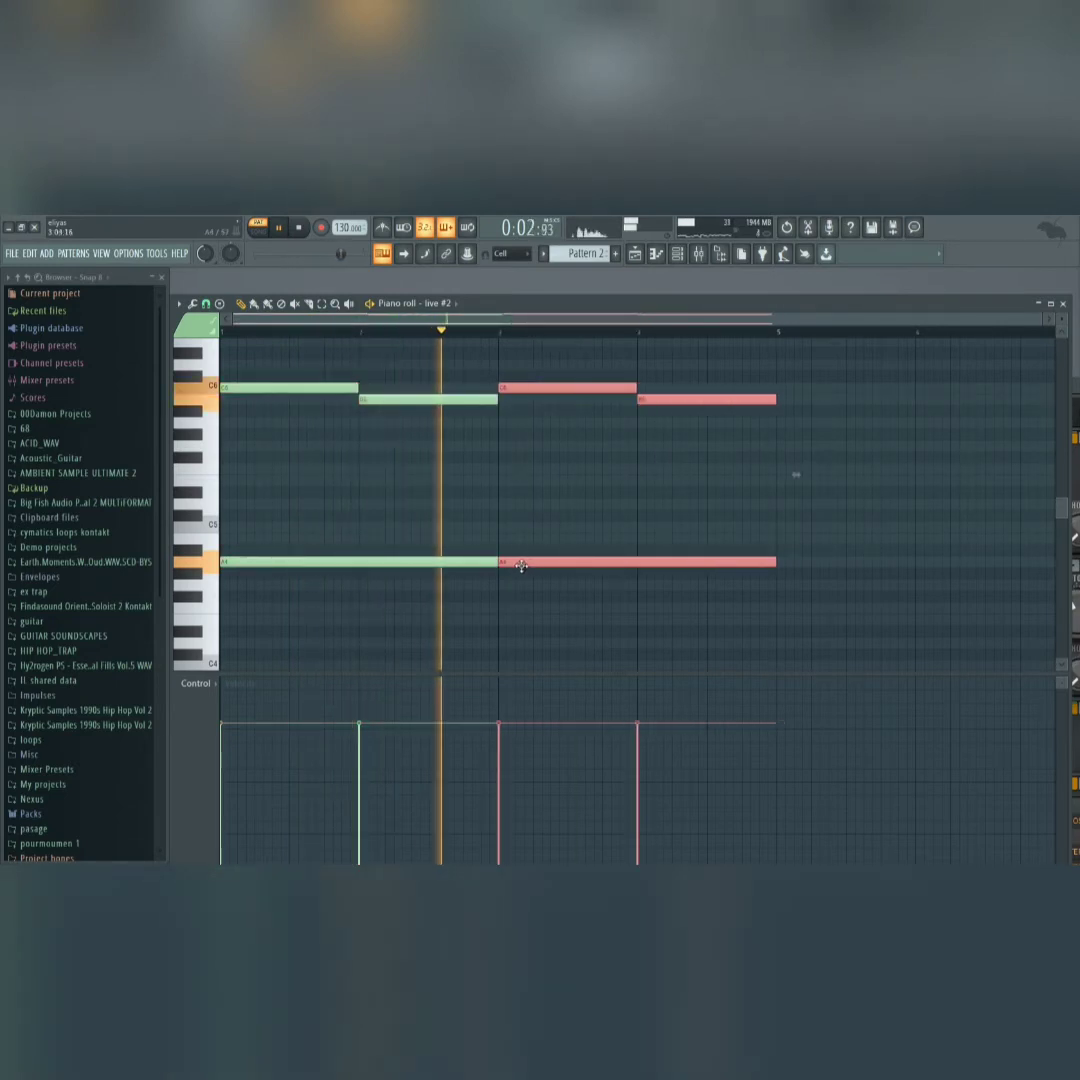
- Lower the copied A4 note in bars 3 and 4 to G4 and play the pattern
{"action": "key", "text": "space"}
{"action": "key", "text": "ctrl+d"}
{"action": "left_click_drag", "start_coordinate": [513, 564], "coordinate": [513, 581]}
{"action": "key", "text": "space"}
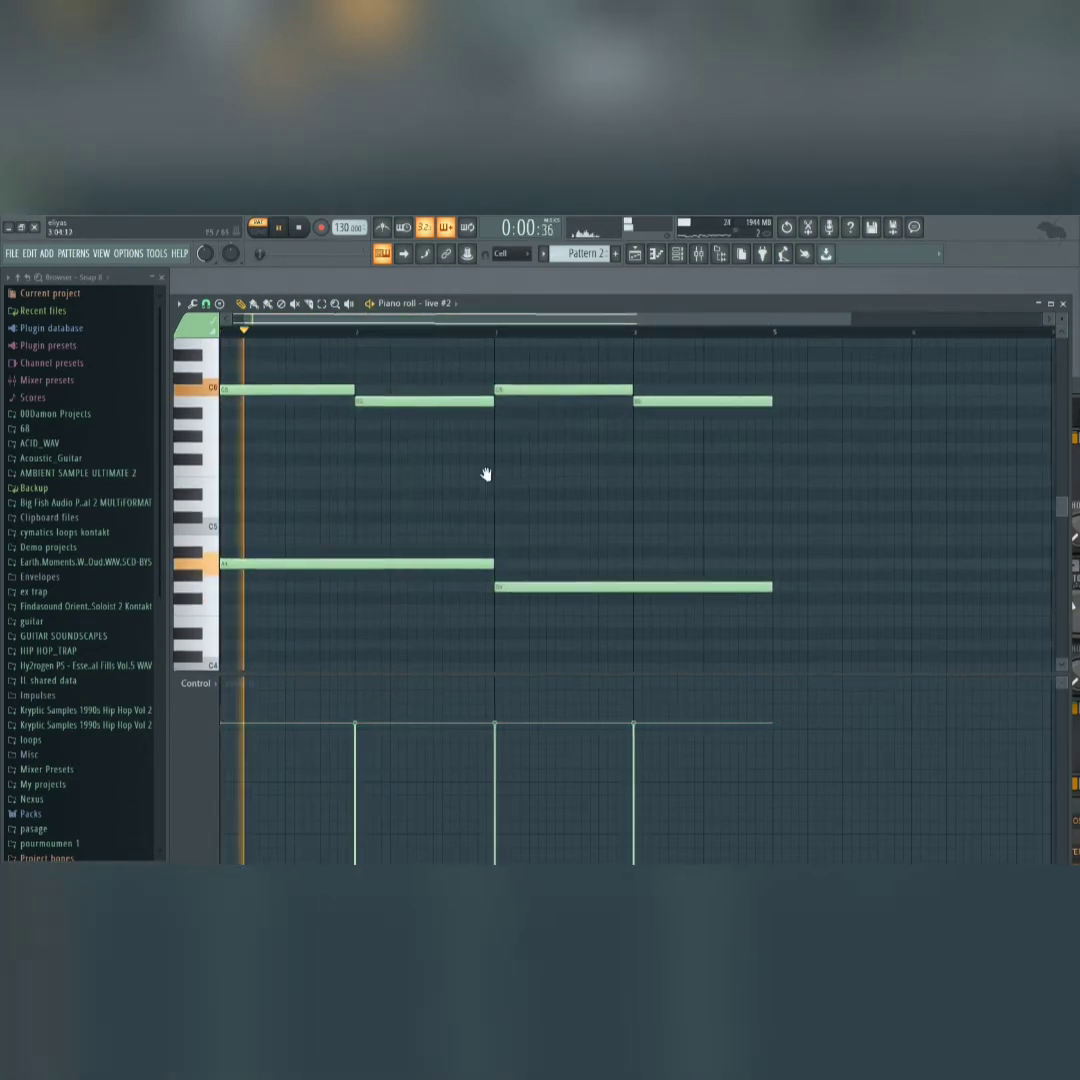
- Add a two-bar F4 note at bar 5 and copy the C6 and B5 notes into bars 5 and 6
{"action": "scroll", "coordinate": [374, 492], "scroll_direction": "down", "scroll_amount": 2}
{"action": "left_click_drag", "start_coordinate": [660, 606], "coordinate": [668, 630]}
{"action": "scroll", "coordinate": [475, 586], "scroll_direction": "right", "scroll_amount": 3}
{"action": "mouse_move", "coordinate": [431, 458]}
{"action": "left_mouse_down"}
{"action": "mouse_move", "coordinate": [306, 374]}
{"action": "mouse_move", "coordinate": [270, 397]}
{"action": "mouse_move", "coordinate": [480, 404]}
{"action": "left_mouse_up"}
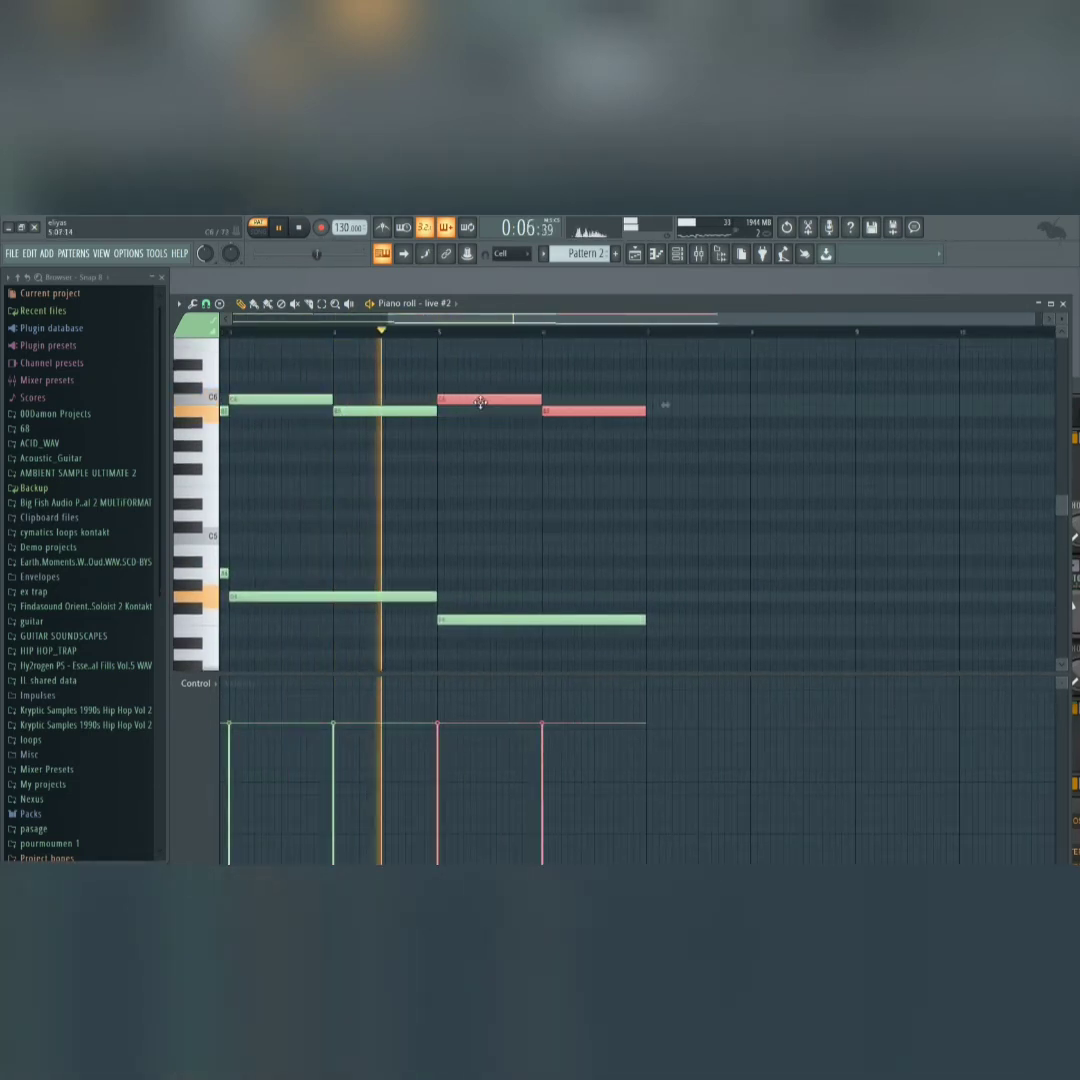
- Add a two-bar E4 note at bar 7, with one-bar B5 and G#5 notes above it in bars 7 and 8
{"action": "scroll", "coordinate": [477, 433], "scroll_direction": "down", "scroll_amount": 3}
{"action": "scroll", "coordinate": [528, 488], "scroll_direction": "down", "scroll_amount": 2}
{"action": "scroll", "coordinate": [629, 523], "scroll_direction": "up", "scroll_amount": 3}
{"action": "scroll", "coordinate": [629, 523], "scroll_direction": "right", "scroll_amount": 3}
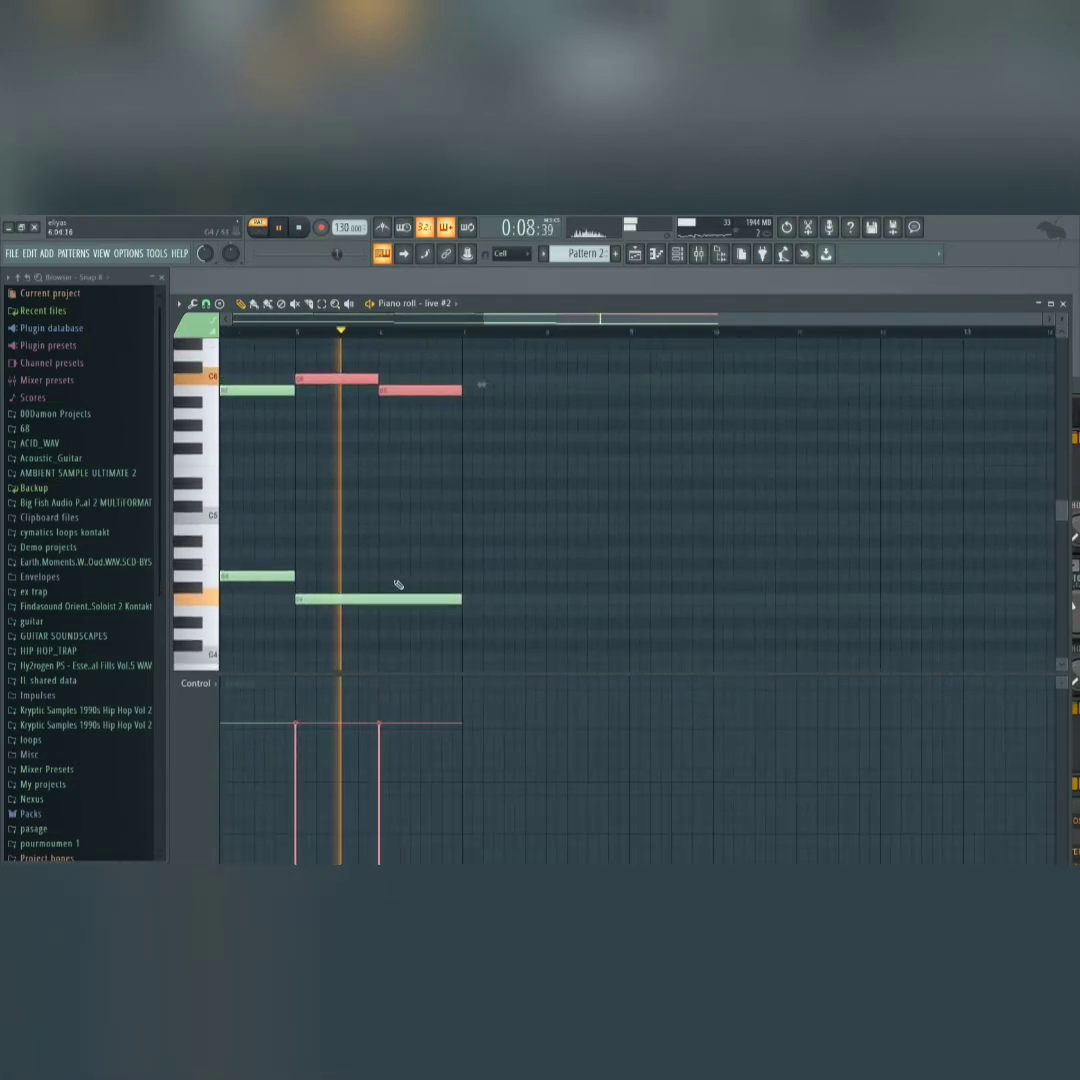
{"action": "mouse_move", "coordinate": [330, 600]}
{"action": "left_mouse_down"}
{"action": "mouse_move", "coordinate": [527, 611]}
{"action": "mouse_move", "coordinate": [499, 615]}
{"action": "left_mouse_up"}
{"action": "left_click_drag", "start_coordinate": [458, 440], "coordinate": [501, 398]}
{"action": "key", "text": "space"}
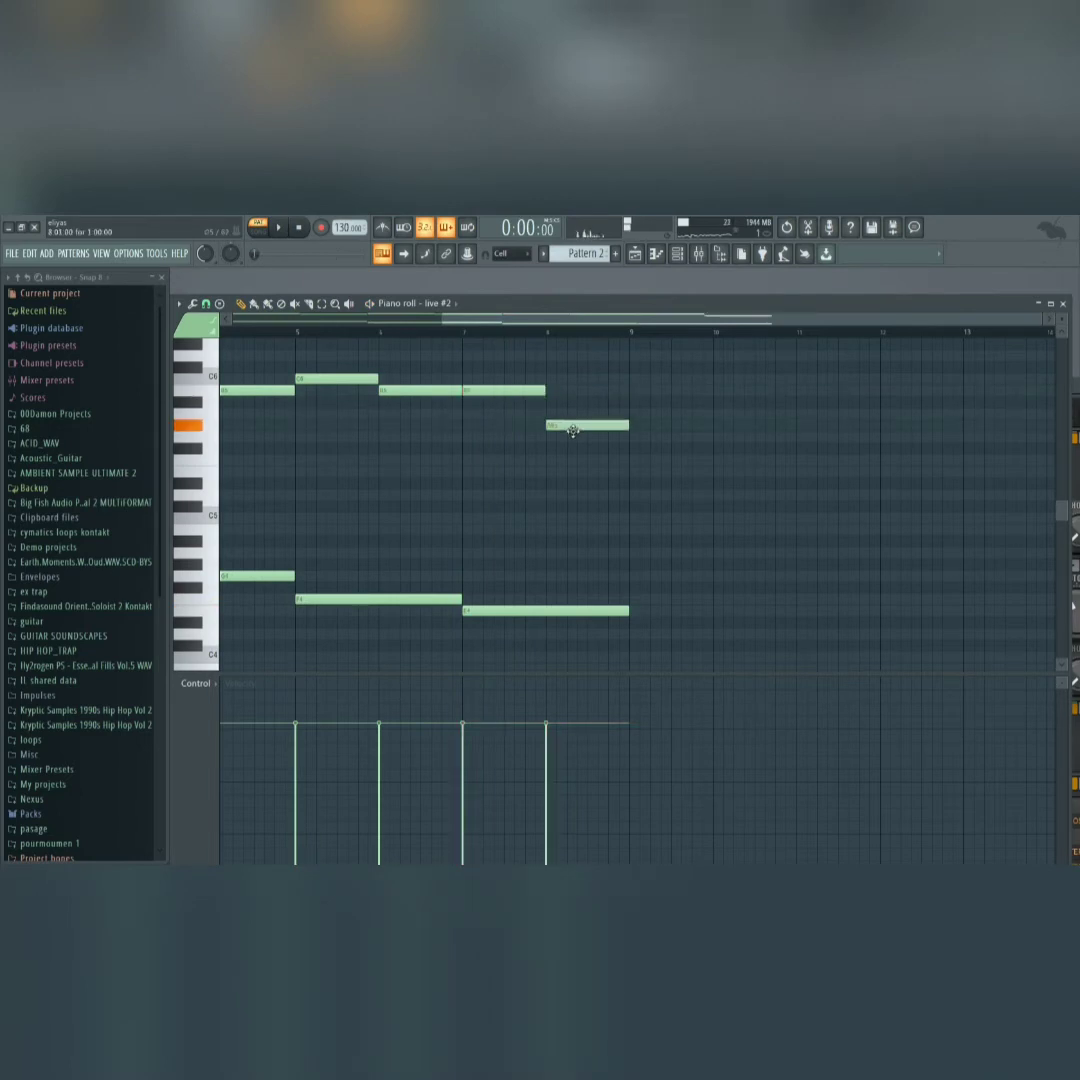
- Audition from bar 7 while raising its lower note to G4 and upper note to C6, and raise bar 8's upper note
{"action": "left_click", "coordinate": [467, 333]}
{"action": "key", "text": "space"}
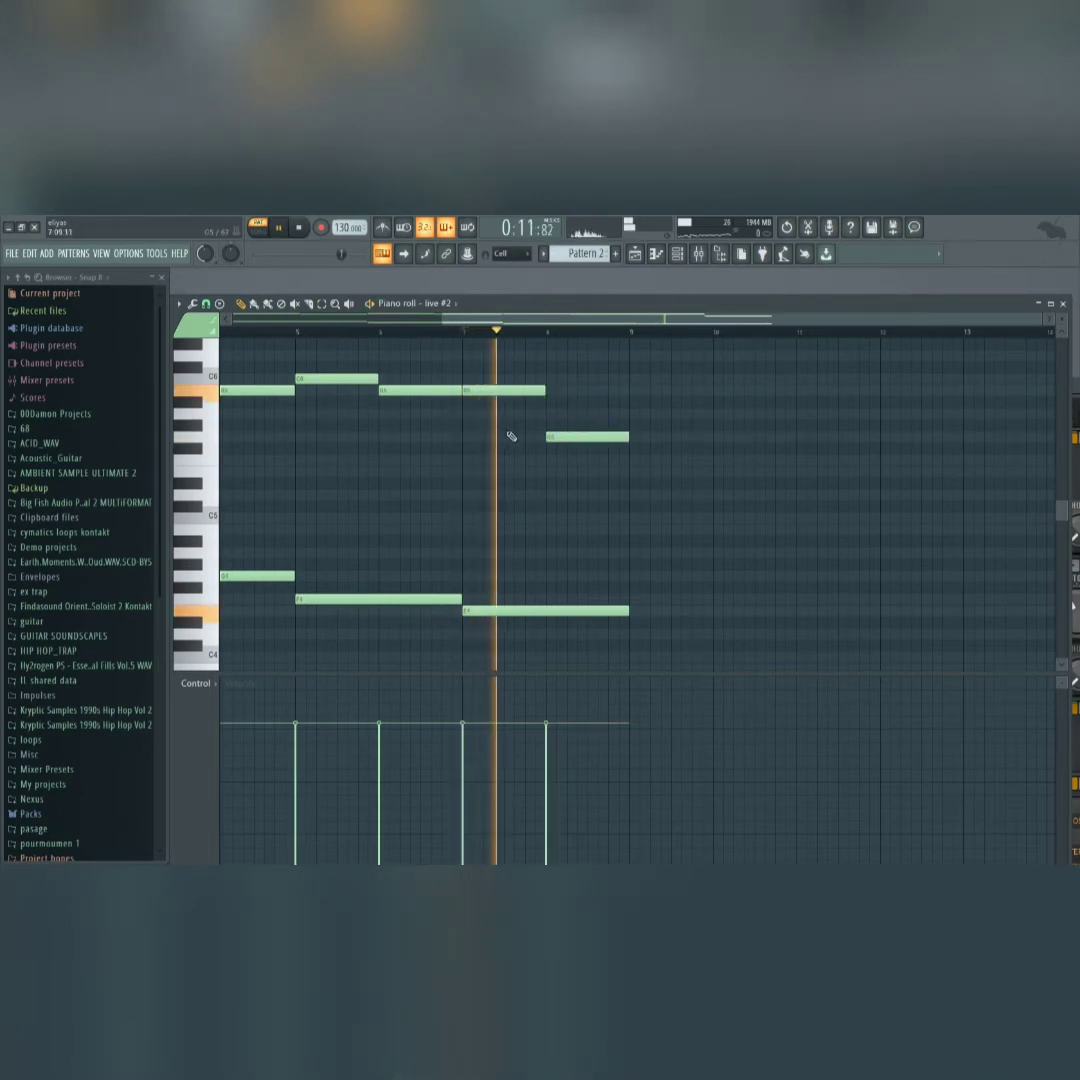
{"action": "key", "text": "space"}
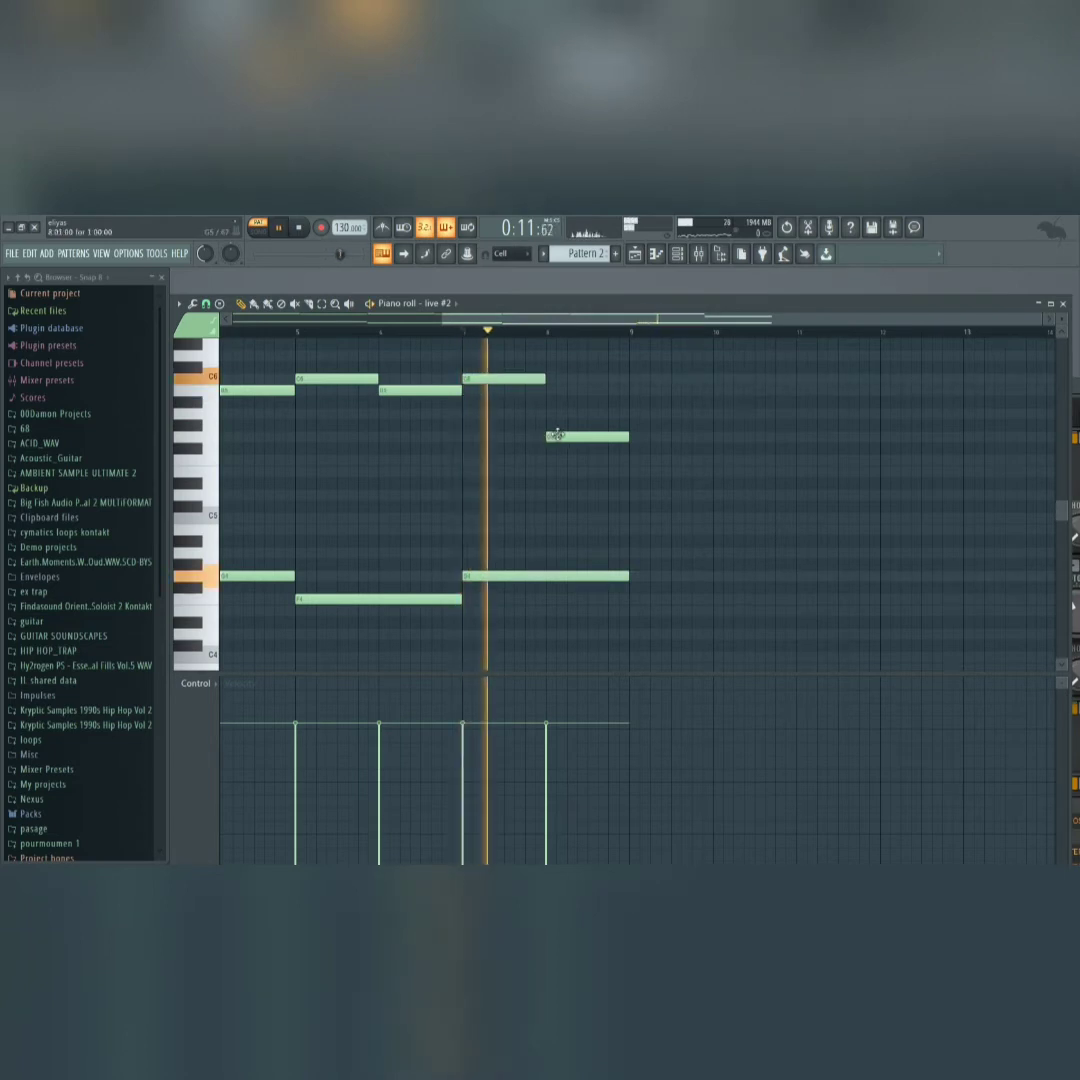
{"action": "left_click_drag", "start_coordinate": [554, 436], "coordinate": [554, 389]}
{"action": "key", "text": "space"}
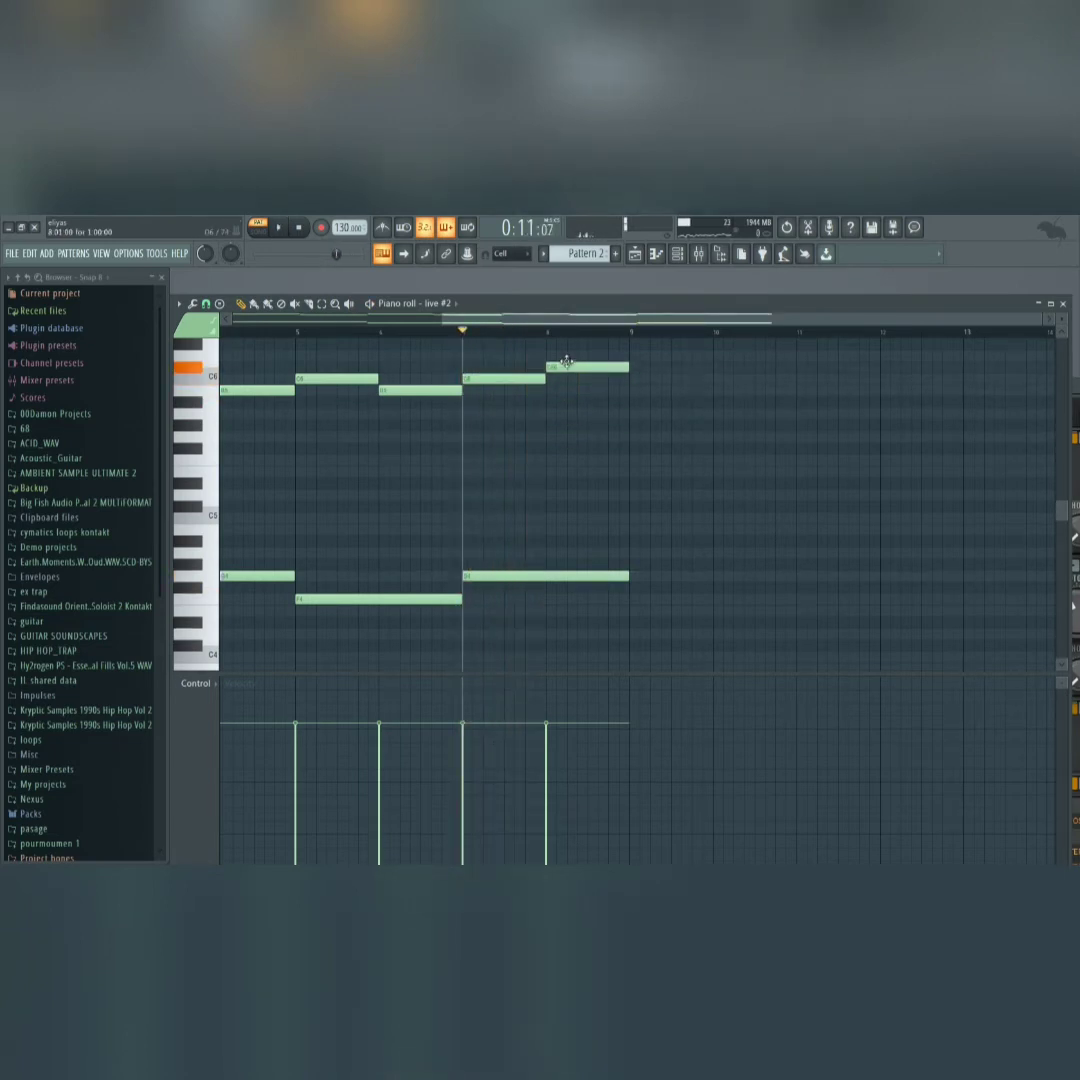
- Change the upper notes of bars 7 and 8 to D6 and B5 while auditioning them
{"action": "key", "text": "space"}
{"action": "key", "text": "space"}
{"action": "left_click", "coordinate": [502, 366]}
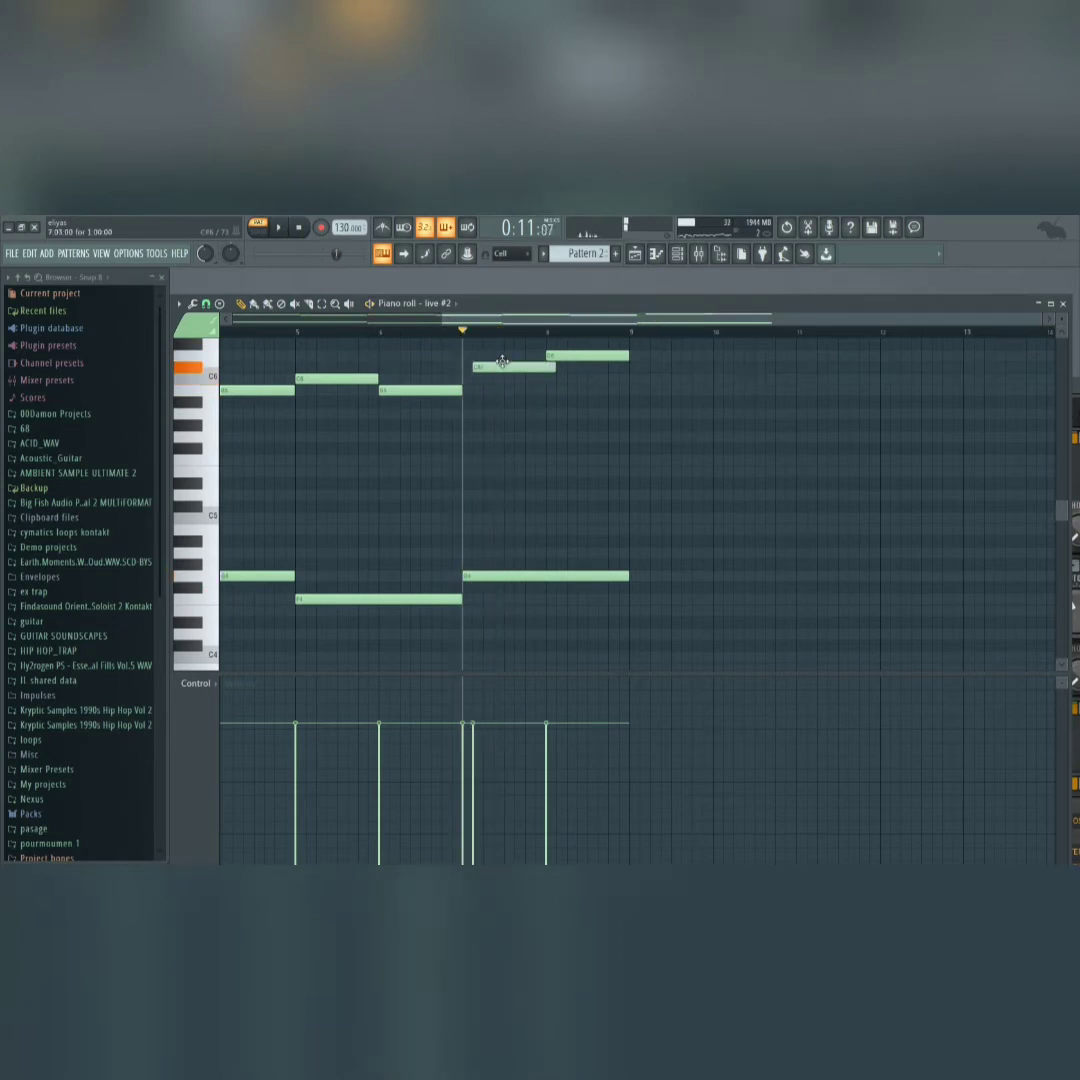
{"action": "left_click_drag", "start_coordinate": [554, 370], "coordinate": [572, 405]}
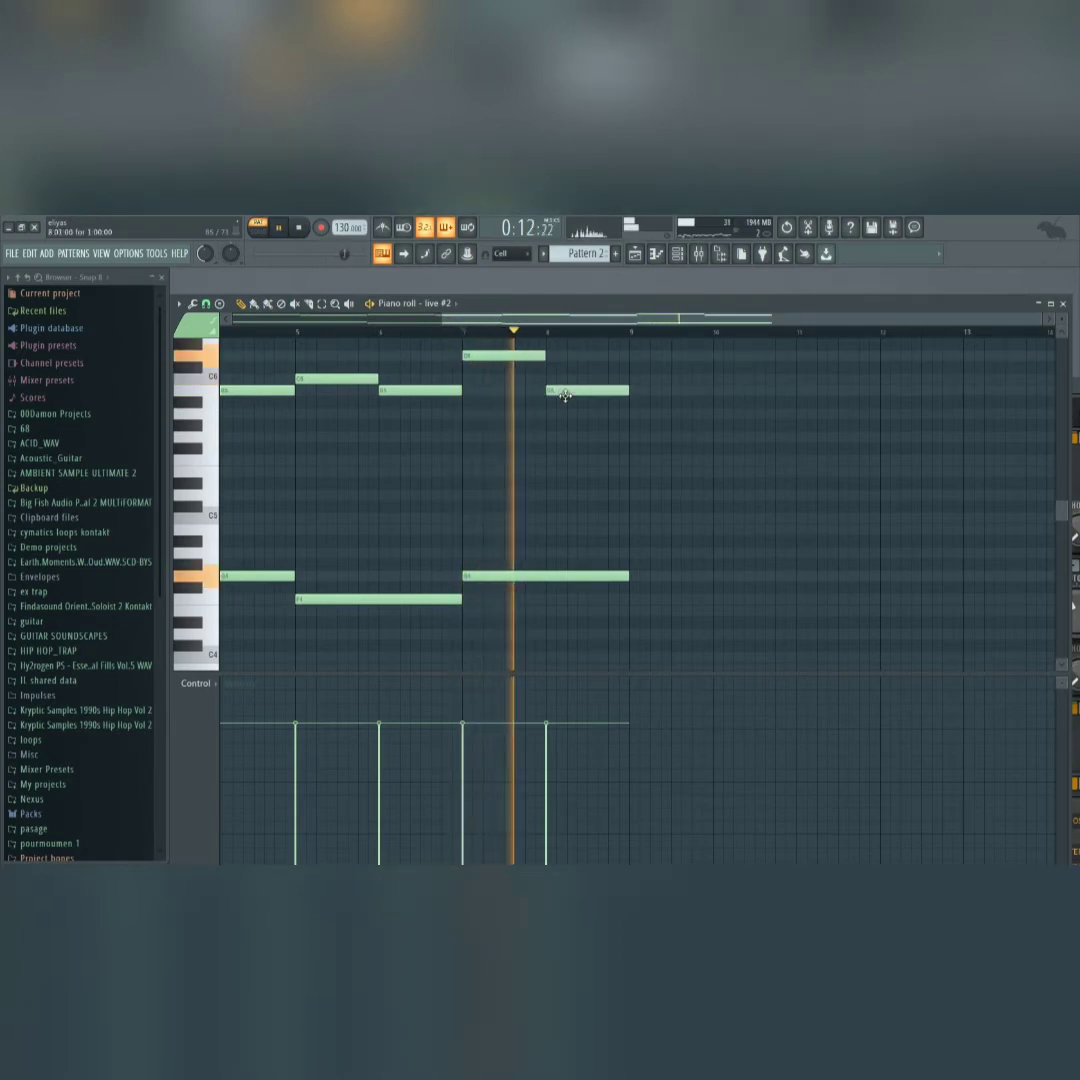
- Play the whole eight-bar pattern from bar 1 and close the piano roll
{"action": "scroll", "coordinate": [572, 405], "scroll_direction": "down", "scroll_amount": 2}
{"action": "key", "text": "space"}
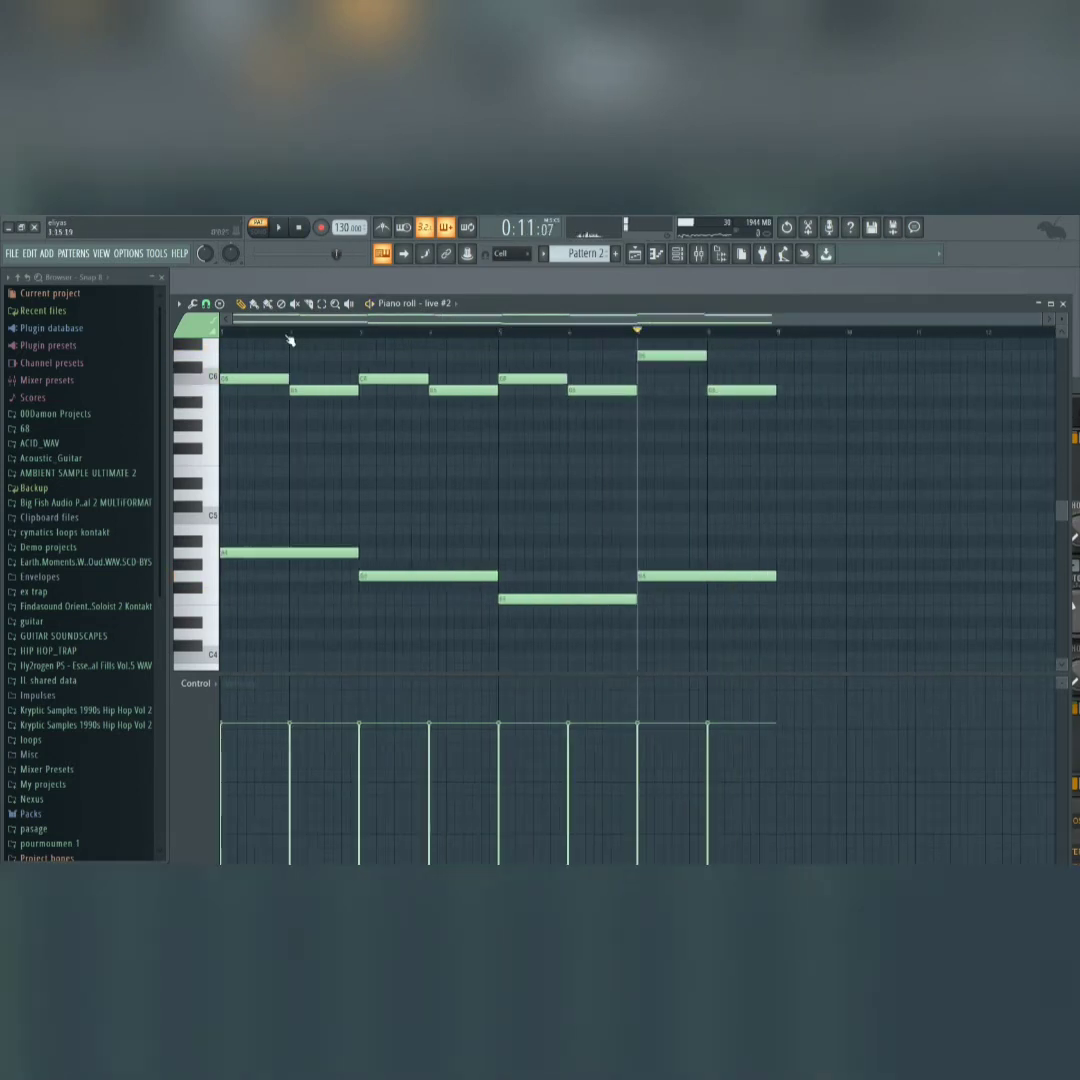
{"action": "left_click", "coordinate": [230, 332]}
{"action": "key", "text": "space"}
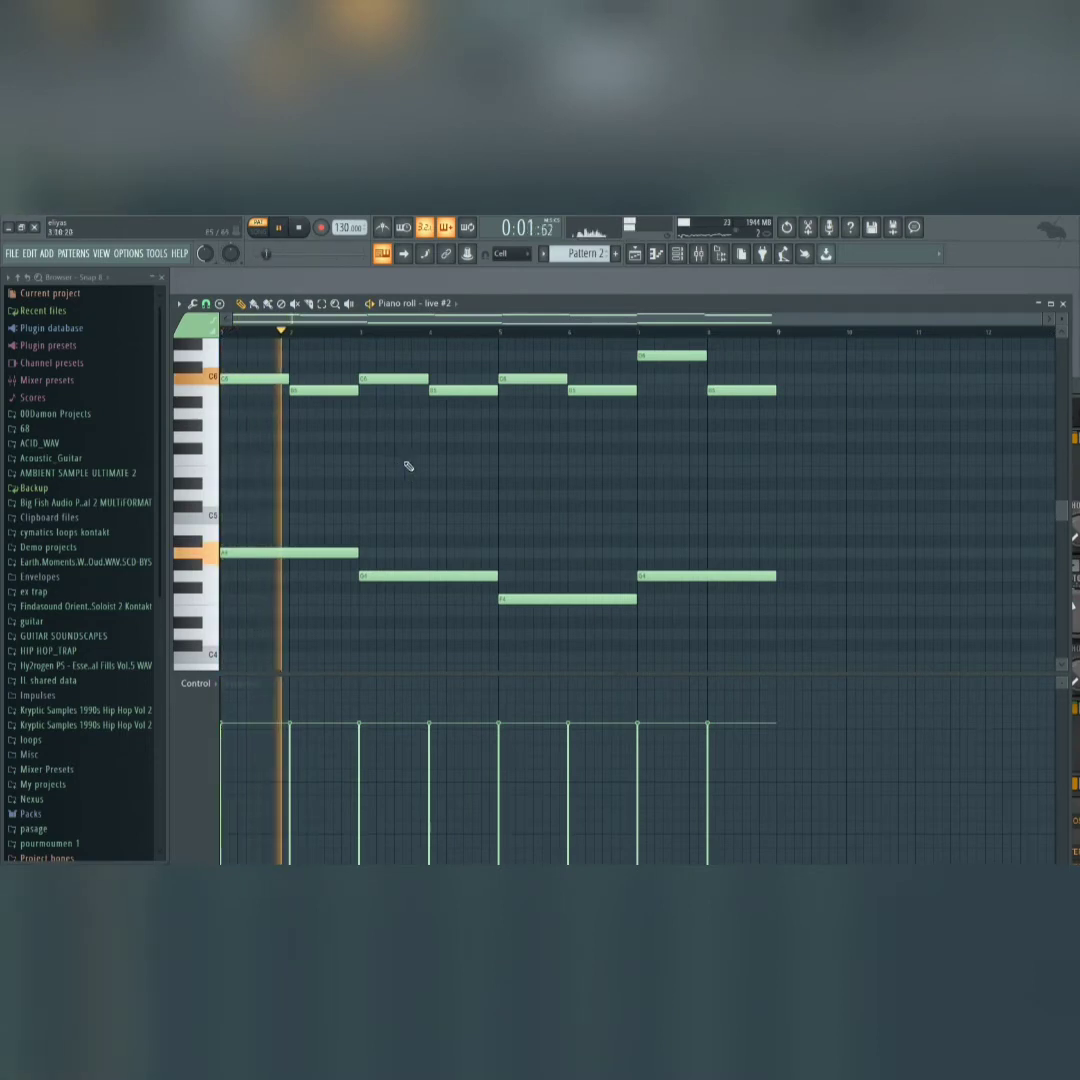
{"action": "key", "text": "Escape"}
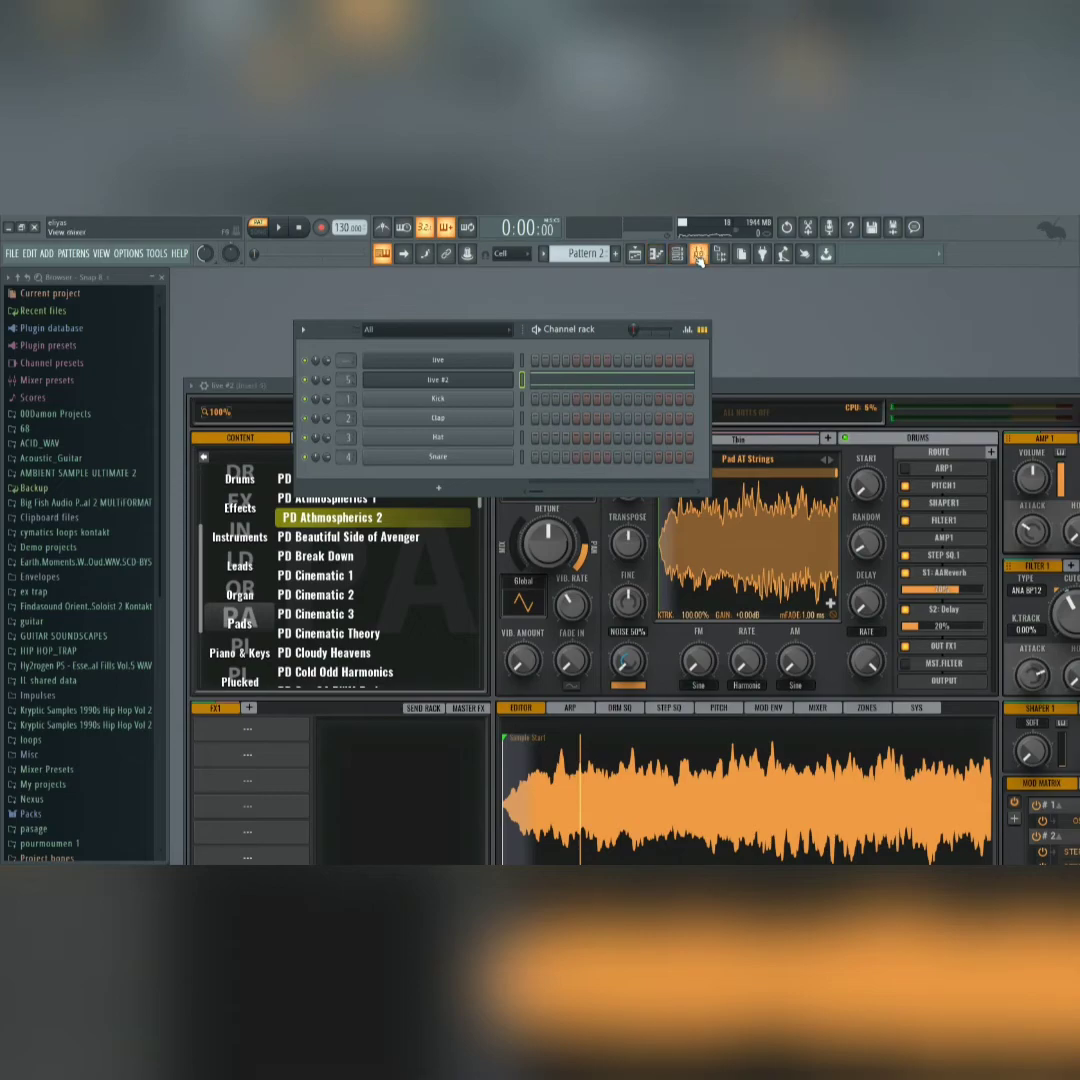
- Add Gross Beat to the live #2 channel's mixer insert 5 and select its Sidechain volume preset
{"action": "left_click", "coordinate": [698, 254]}
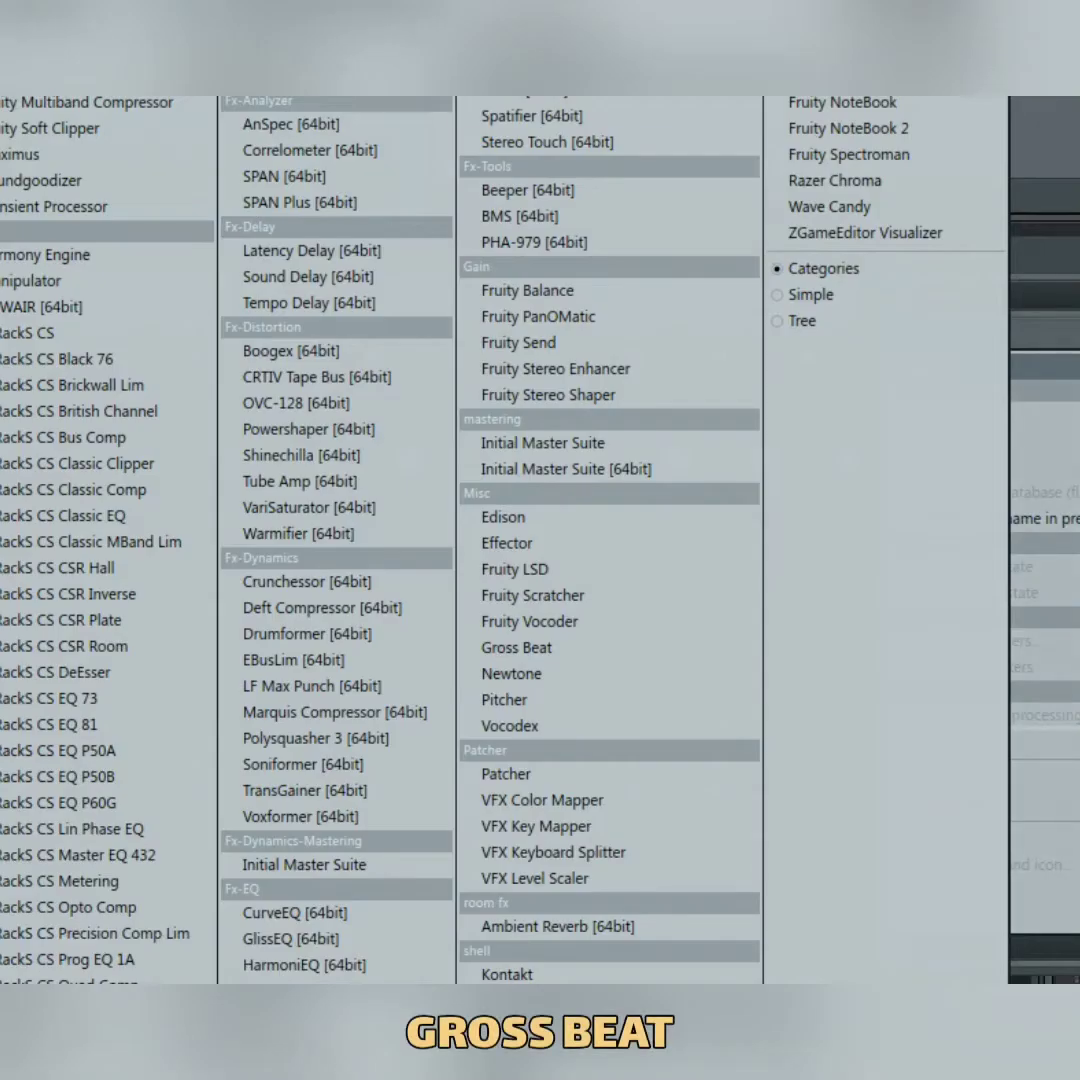
{"action": "left_click", "coordinate": [533, 649]}
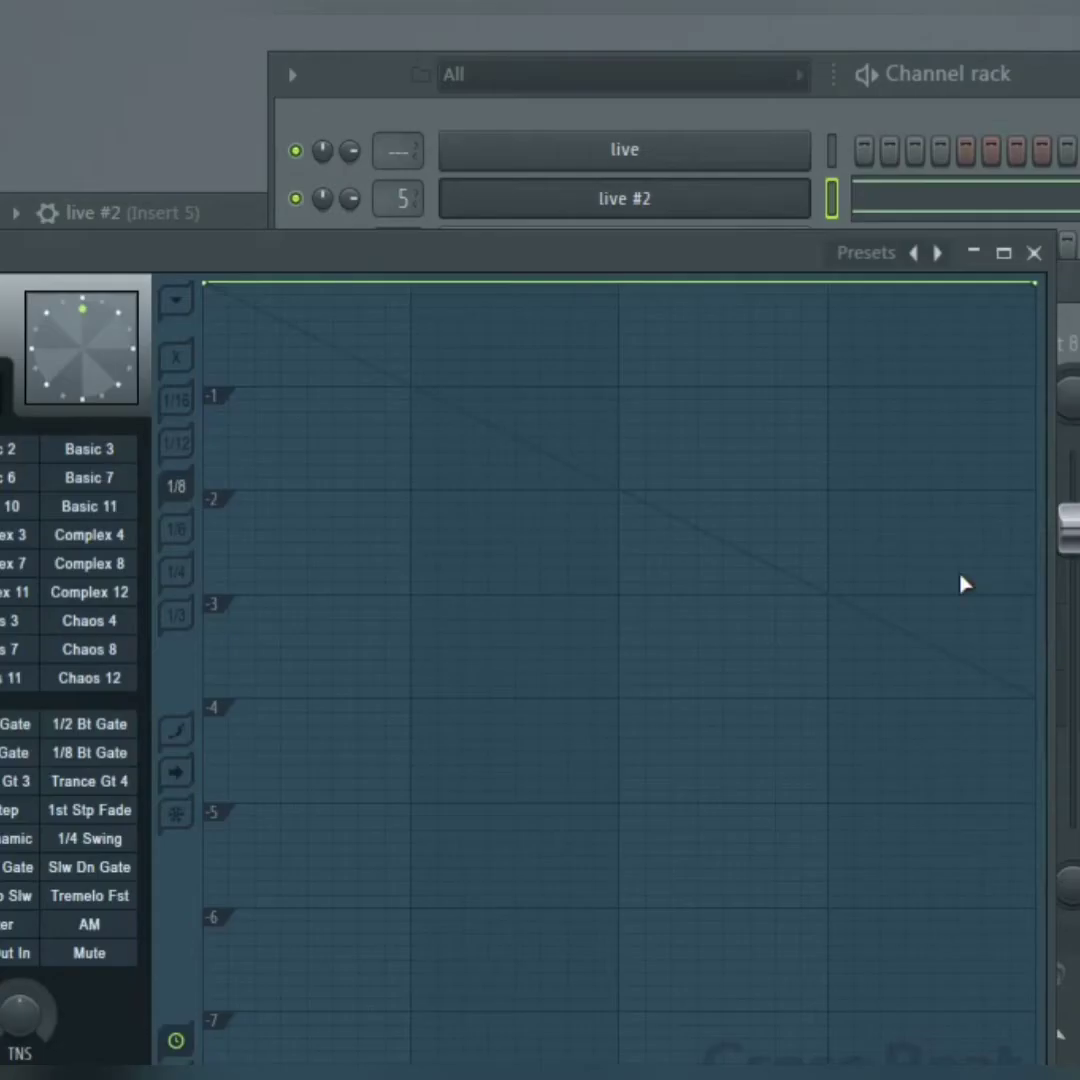
{"action": "left_click_drag", "start_coordinate": [415, 262], "coordinate": [755, 120]}
{"action": "left_click", "coordinate": [178, 760]}
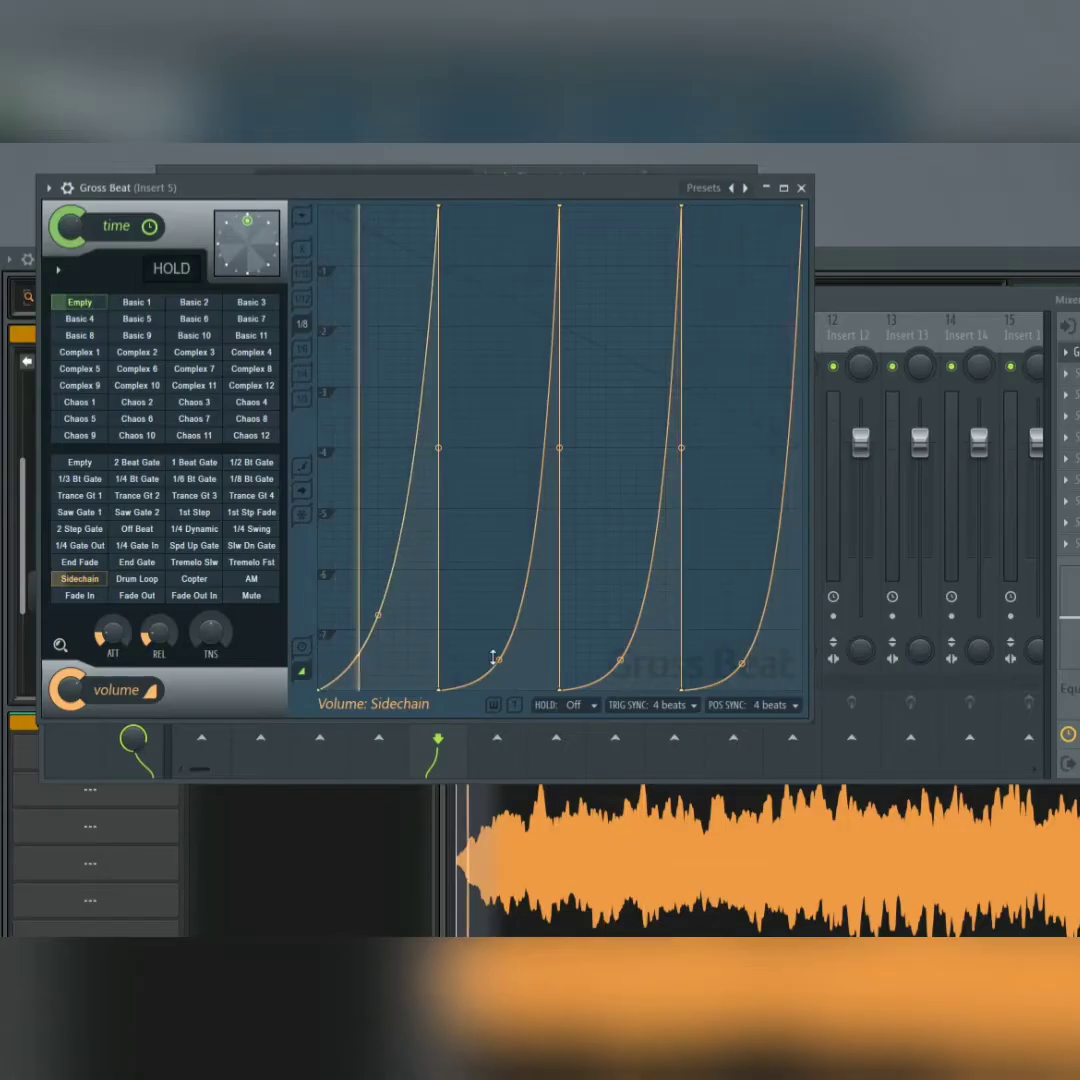
- Reshape the Sidechain volume envelope into two wide ramps by removing the surplus points and straightening the curves
{"action": "left_click_drag", "start_coordinate": [499, 659], "coordinate": [499, 620]}
{"action": "left_click_drag", "start_coordinate": [618, 662], "coordinate": [583, 646]}
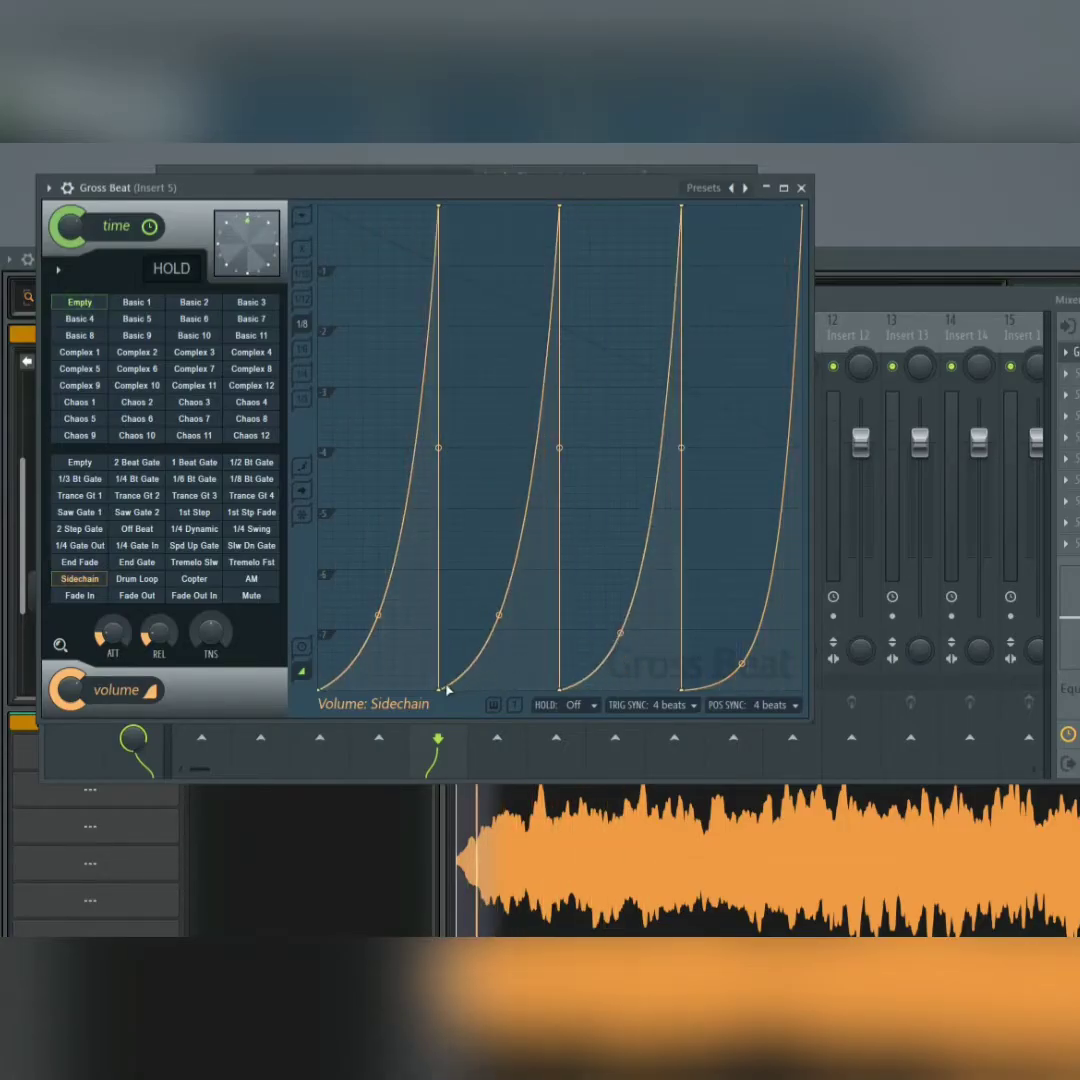
{"action": "left_click_drag", "start_coordinate": [445, 218], "coordinate": [549, 208]}
{"action": "right_click", "coordinate": [551, 213]}
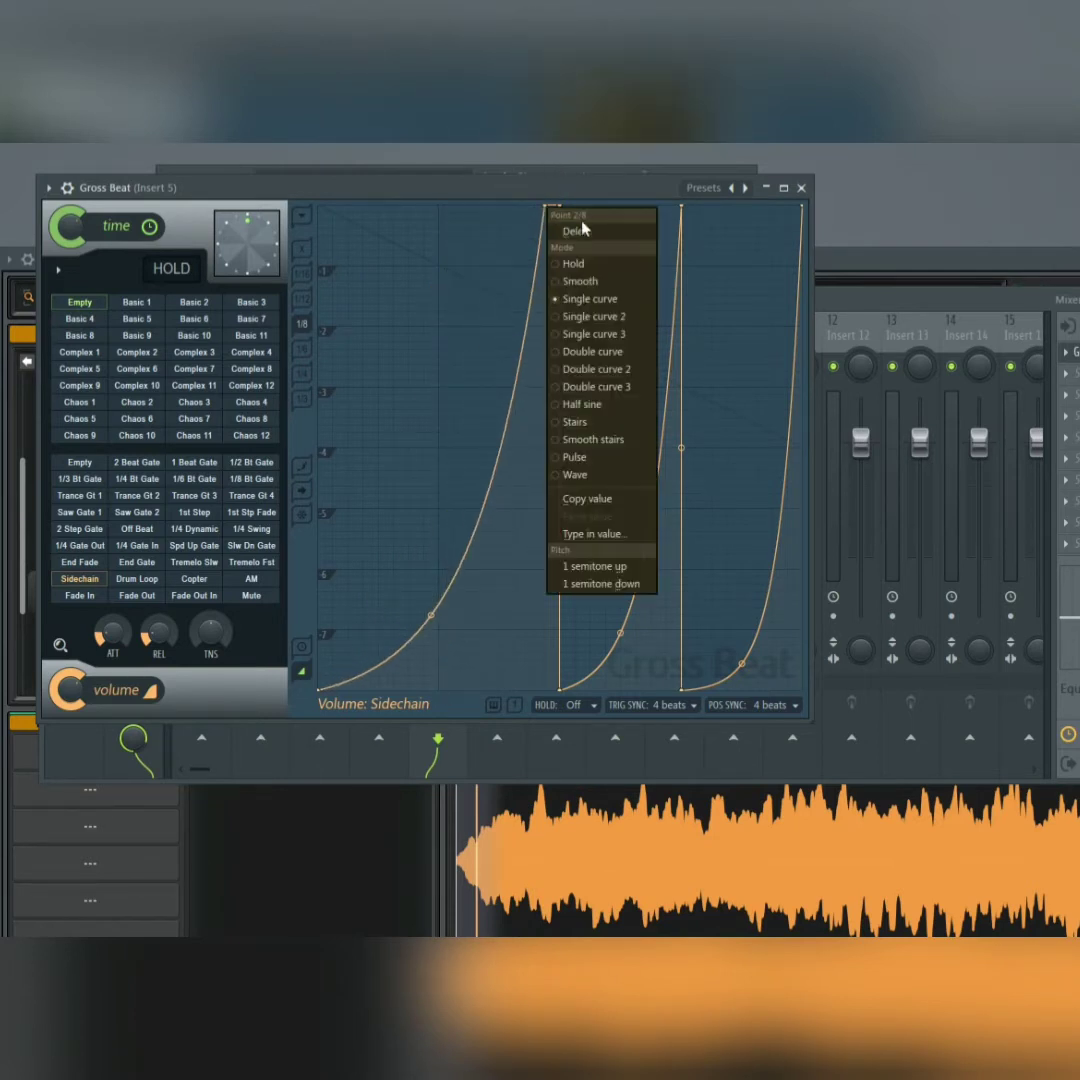
{"action": "left_click", "coordinate": [560, 231]}
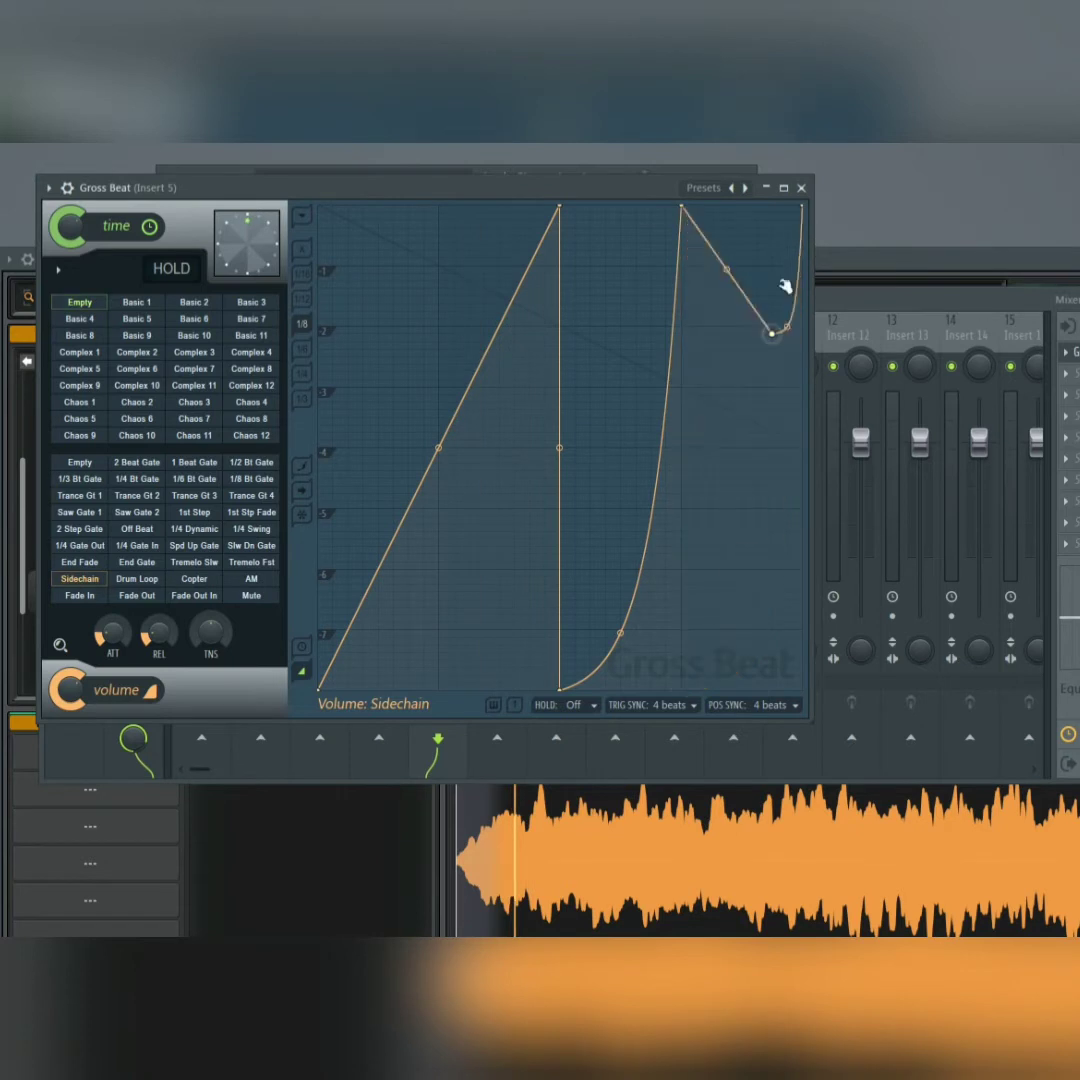
{"action": "left_click_drag", "start_coordinate": [685, 208], "coordinate": [800, 208]}
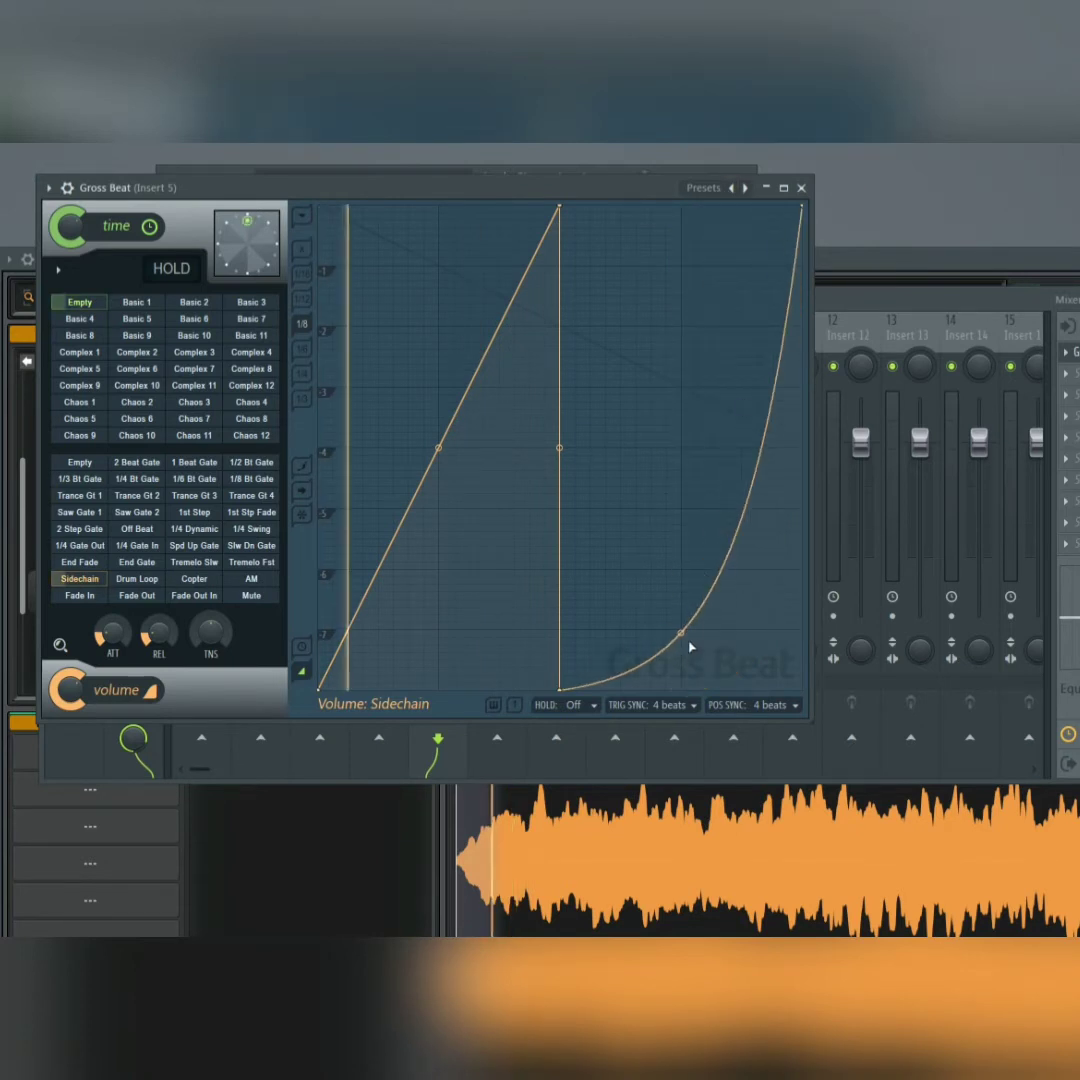
{"action": "left_click_drag", "start_coordinate": [682, 635], "coordinate": [682, 456]}
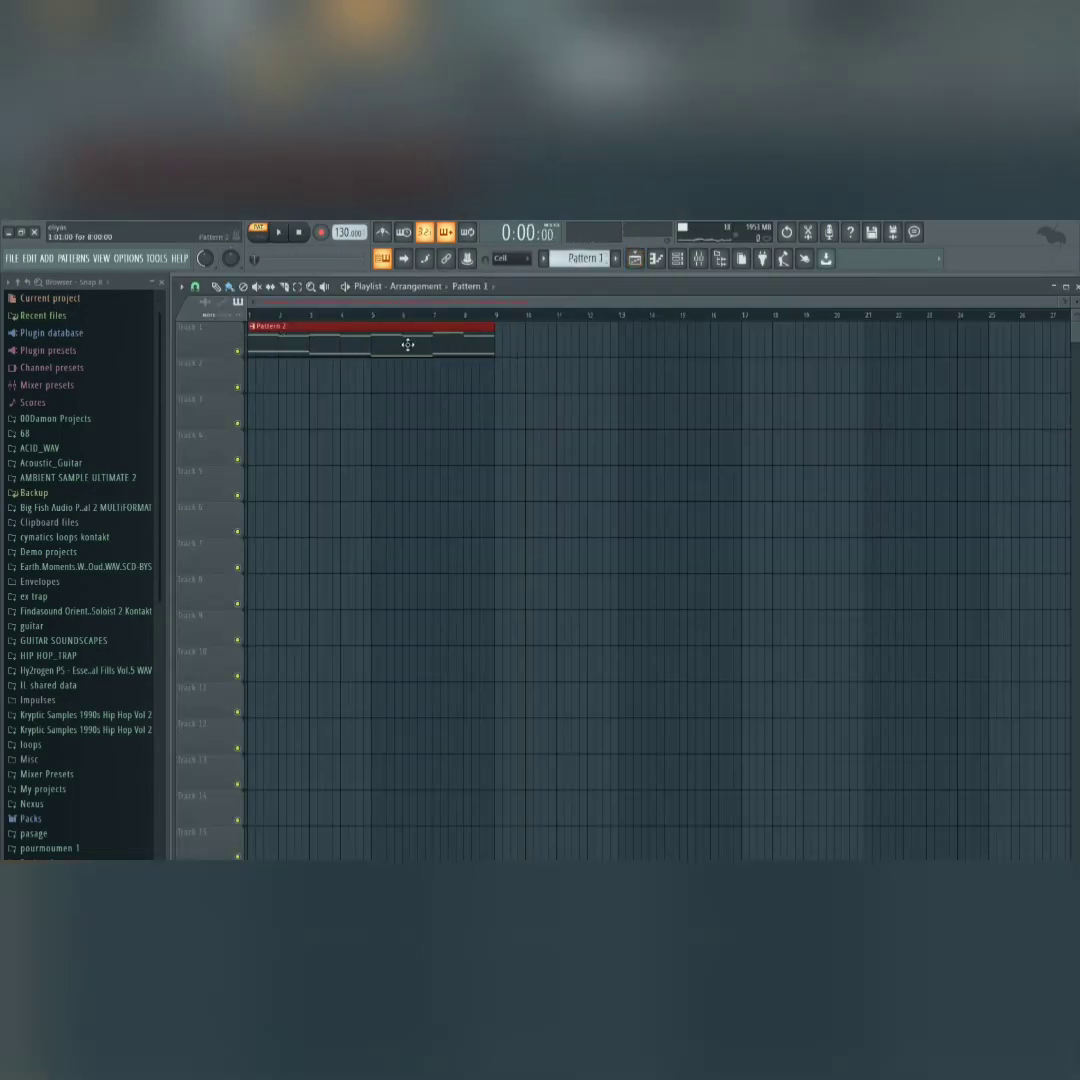
- Move the Pattern 2 clip to Track 2 and fill Track 1 with Pattern 1 clips across bars 1 to 8 during playback
{"action": "left_click_drag", "start_coordinate": [408, 345], "coordinate": [313, 390]}
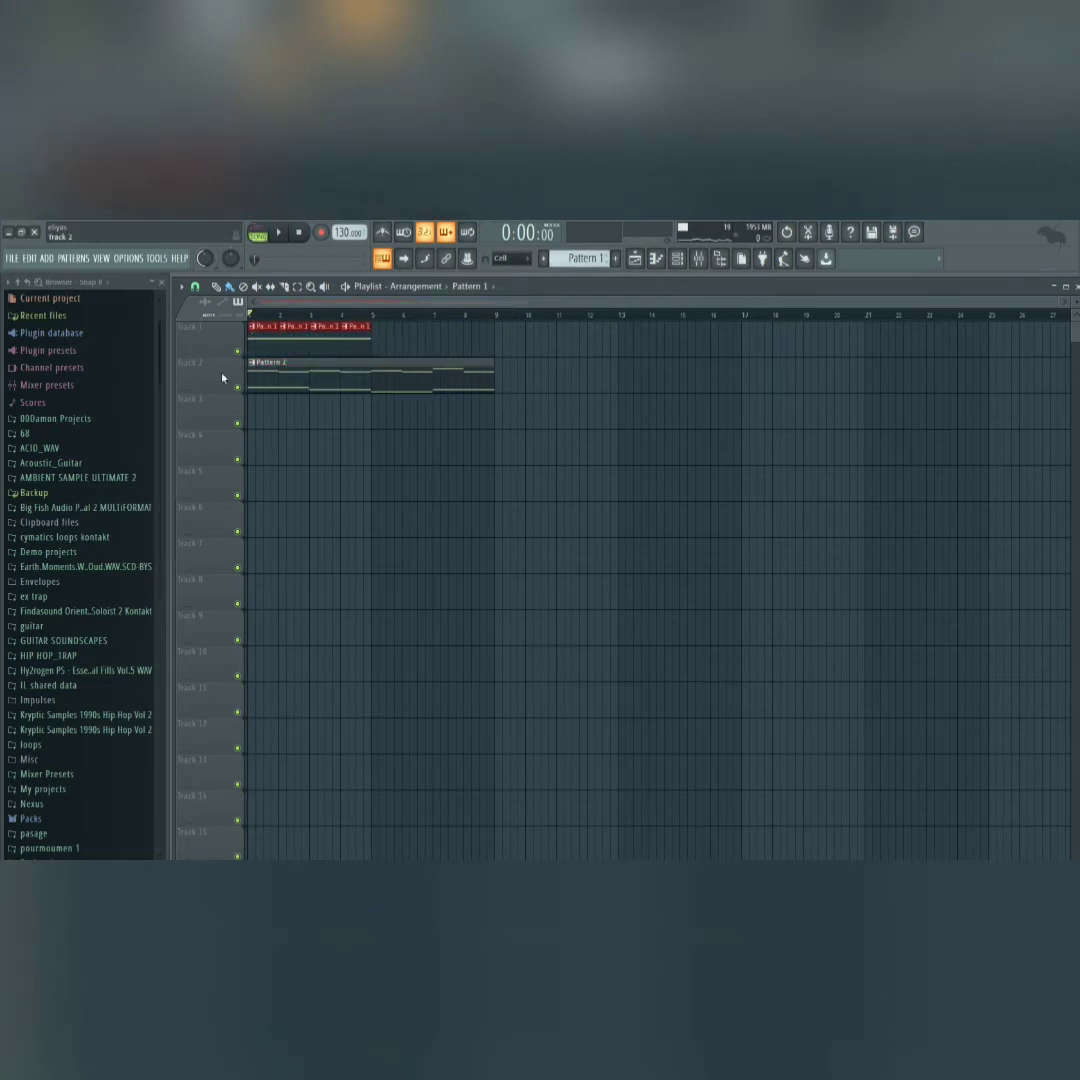
{"action": "key", "text": "space"}
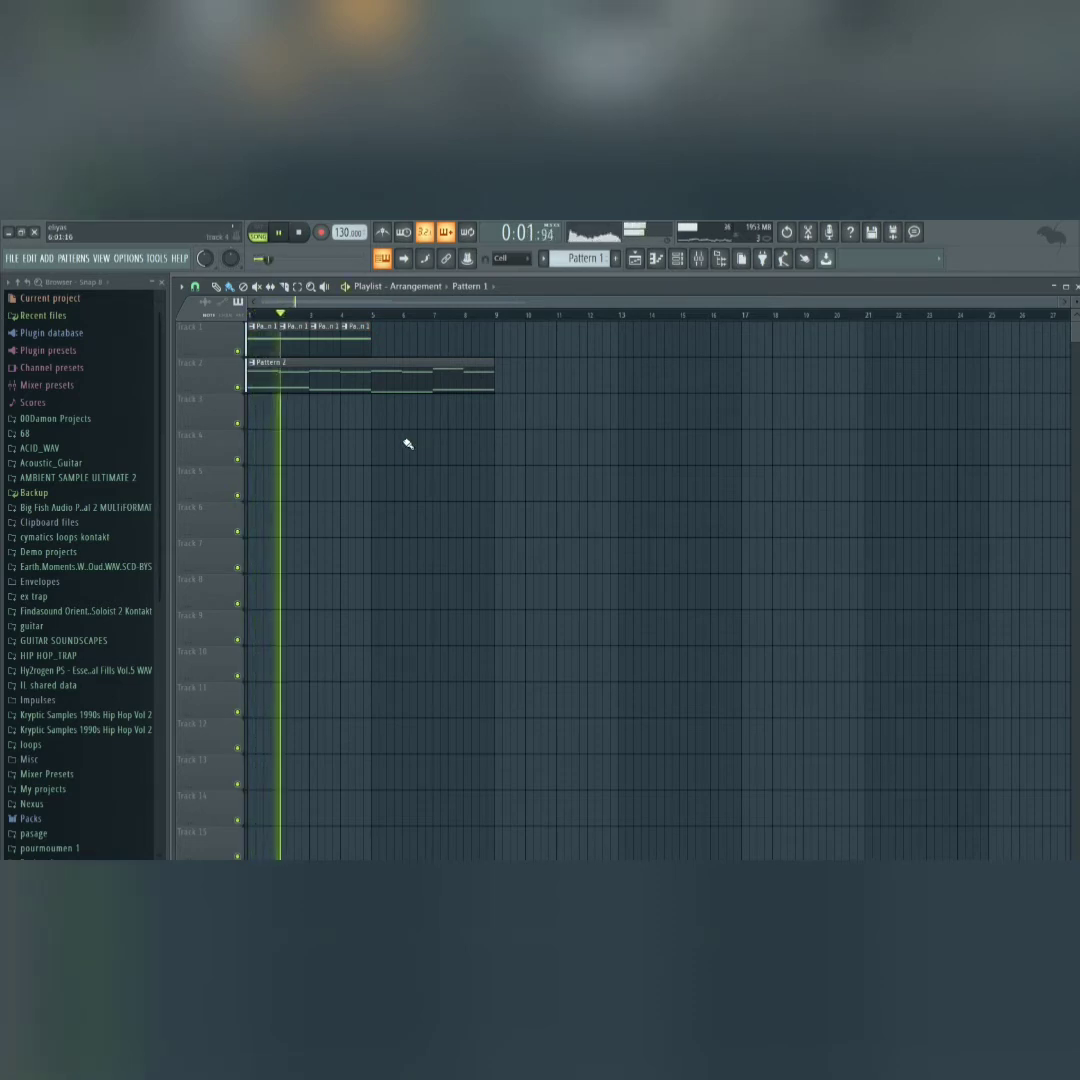
{"action": "left_click_drag", "start_coordinate": [377, 348], "coordinate": [481, 359]}
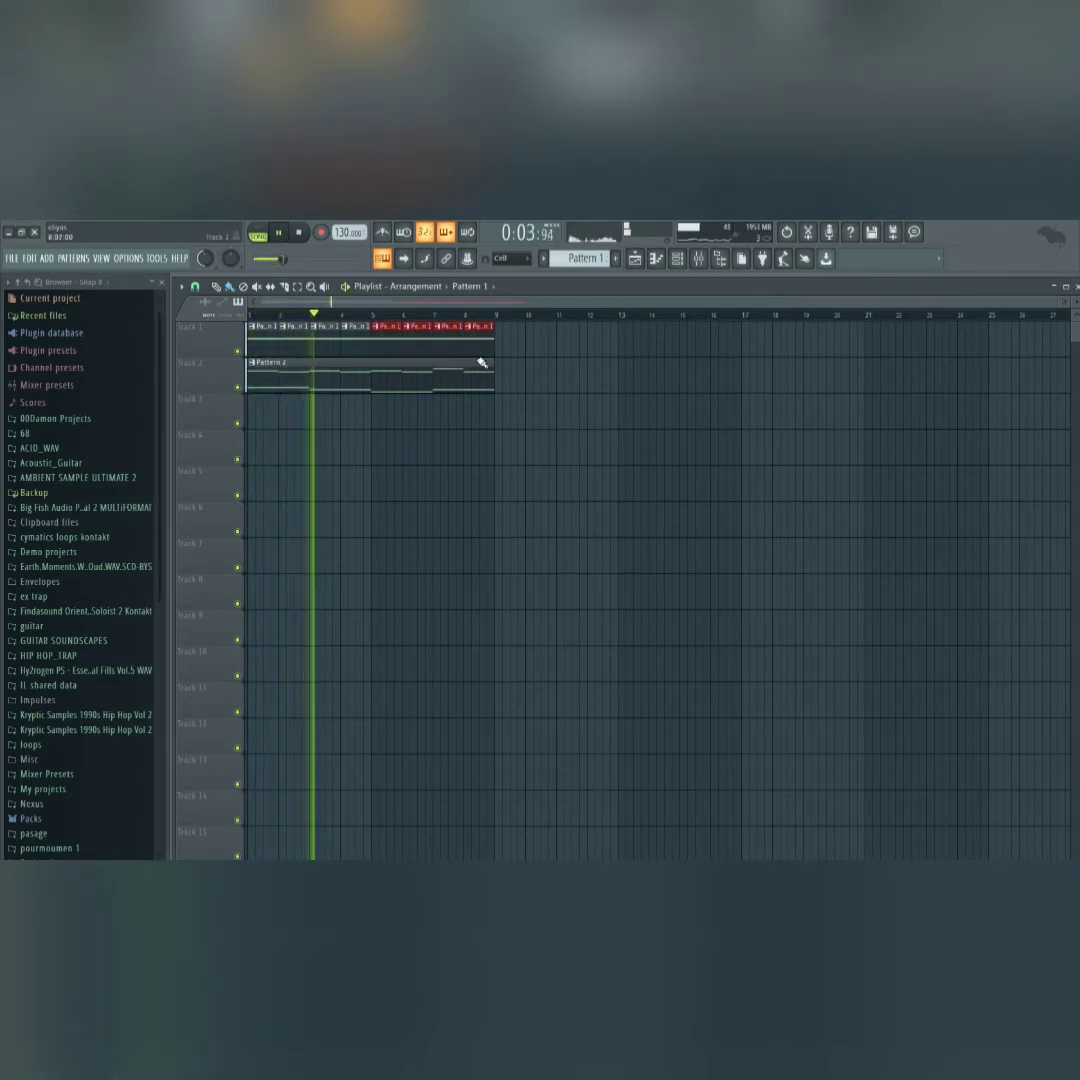
- Close the playlist and clone the live #2 channel in the channel rack
{"action": "key", "text": "F5"}
{"action": "left_click", "coordinate": [768, 396]}
{"action": "key", "text": "Escape"}
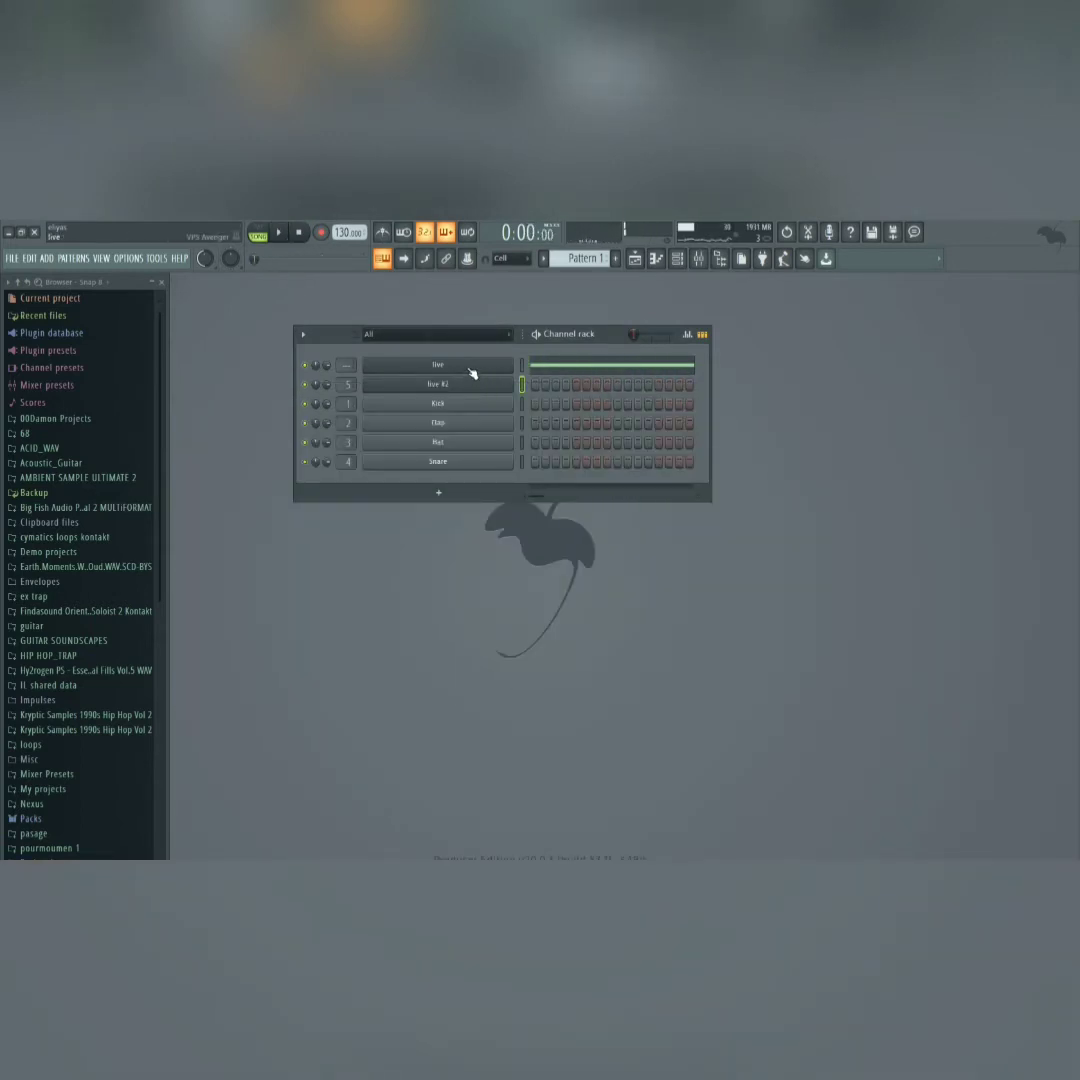
{"action": "right_click", "coordinate": [508, 365]}
{"action": "mouse_move", "coordinate": [610, 456]}
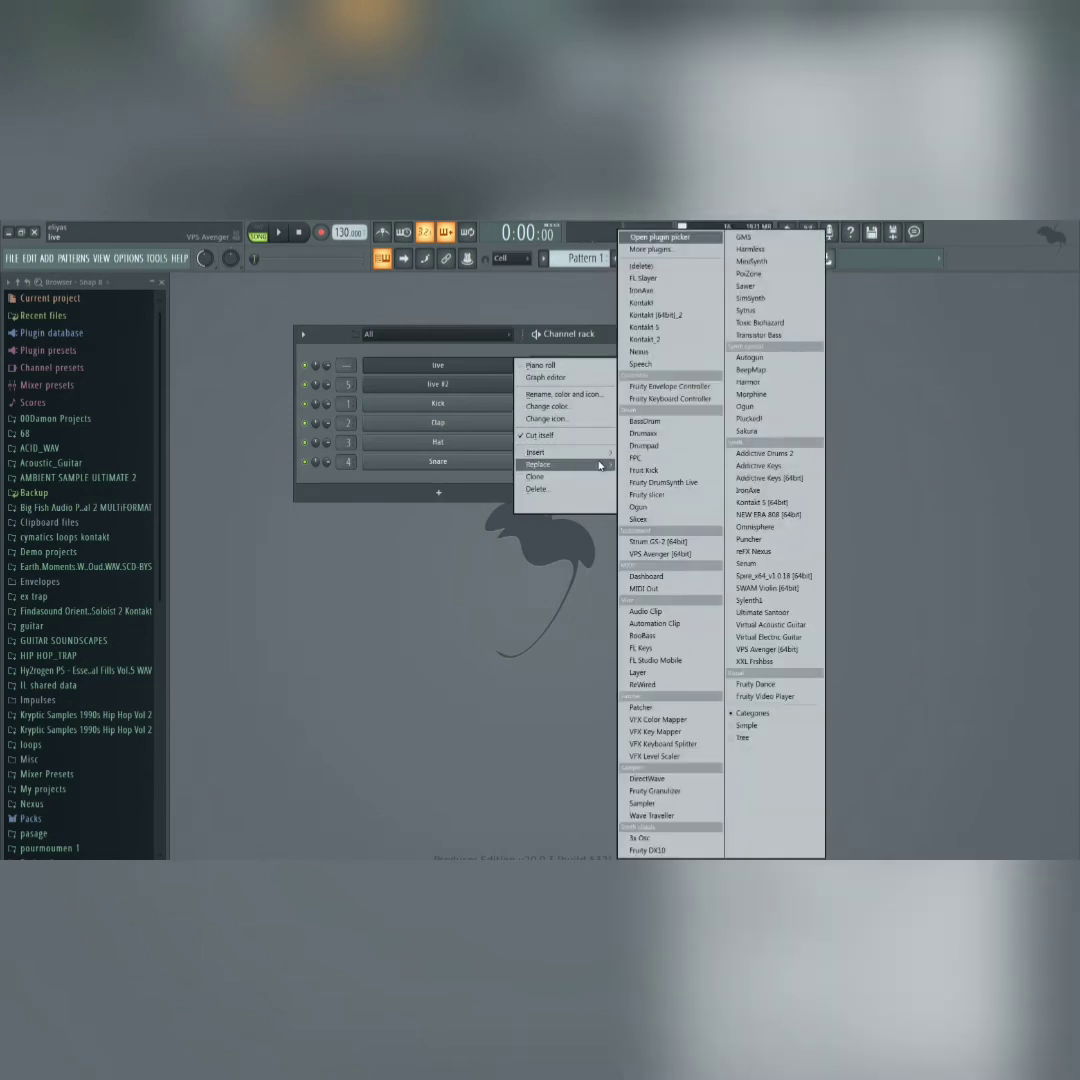
{"action": "right_click", "coordinate": [424, 393]}
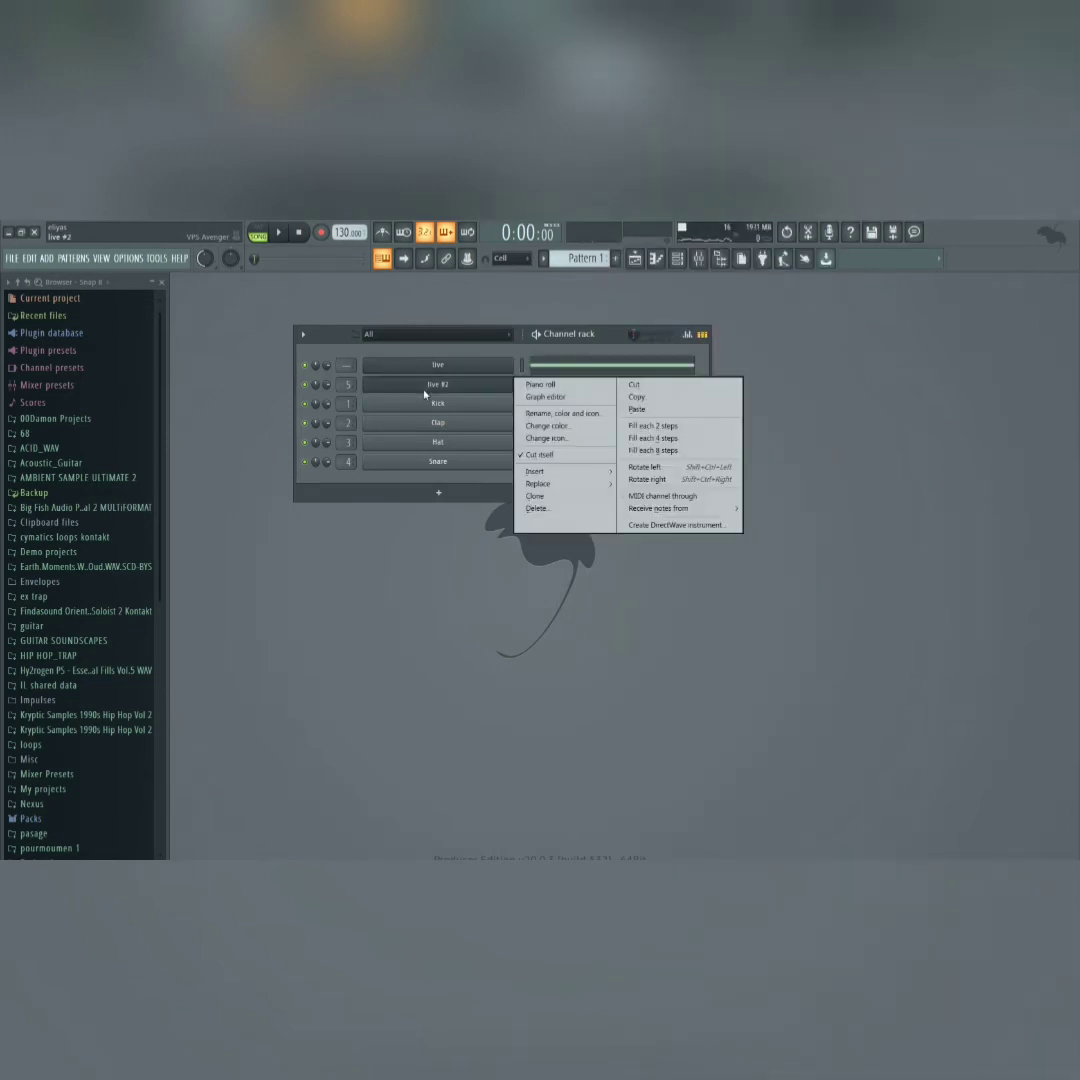
{"action": "left_click", "coordinate": [525, 497]}
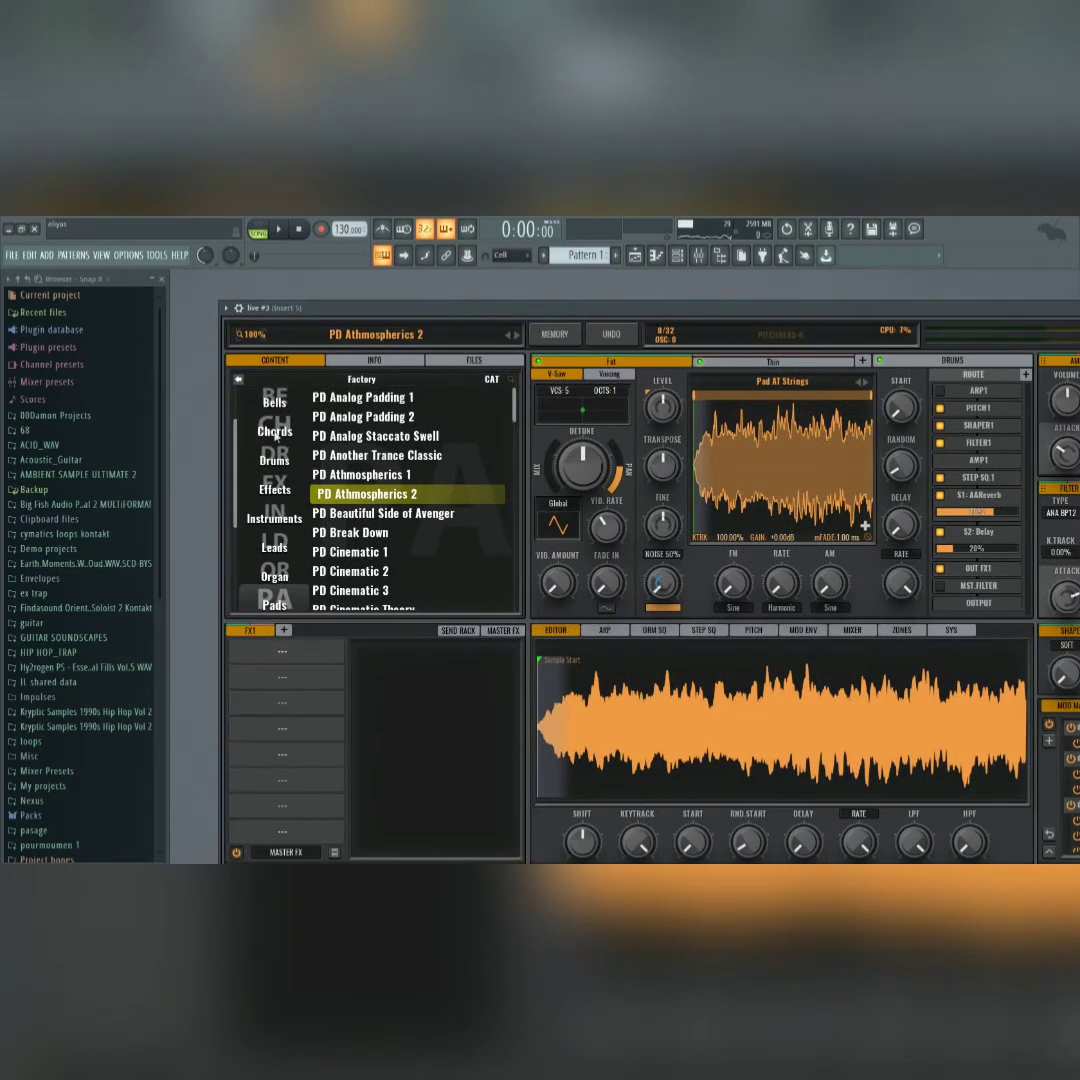
- Audition the factory Bass presets BA Benny Jammer, BA Big Syncer and BA Birds on the live #3 channel
{"action": "scroll", "coordinate": [276, 436], "scroll_direction": "up", "scroll_amount": 5}
{"action": "left_click", "coordinate": [350, 475]}
{"action": "left_click_drag", "start_coordinate": [363, 312], "coordinate": [352, 308]}
{"action": "key", "text": "n"}
{"action": "scroll", "coordinate": [339, 424], "scroll_direction": "down", "scroll_amount": 2}
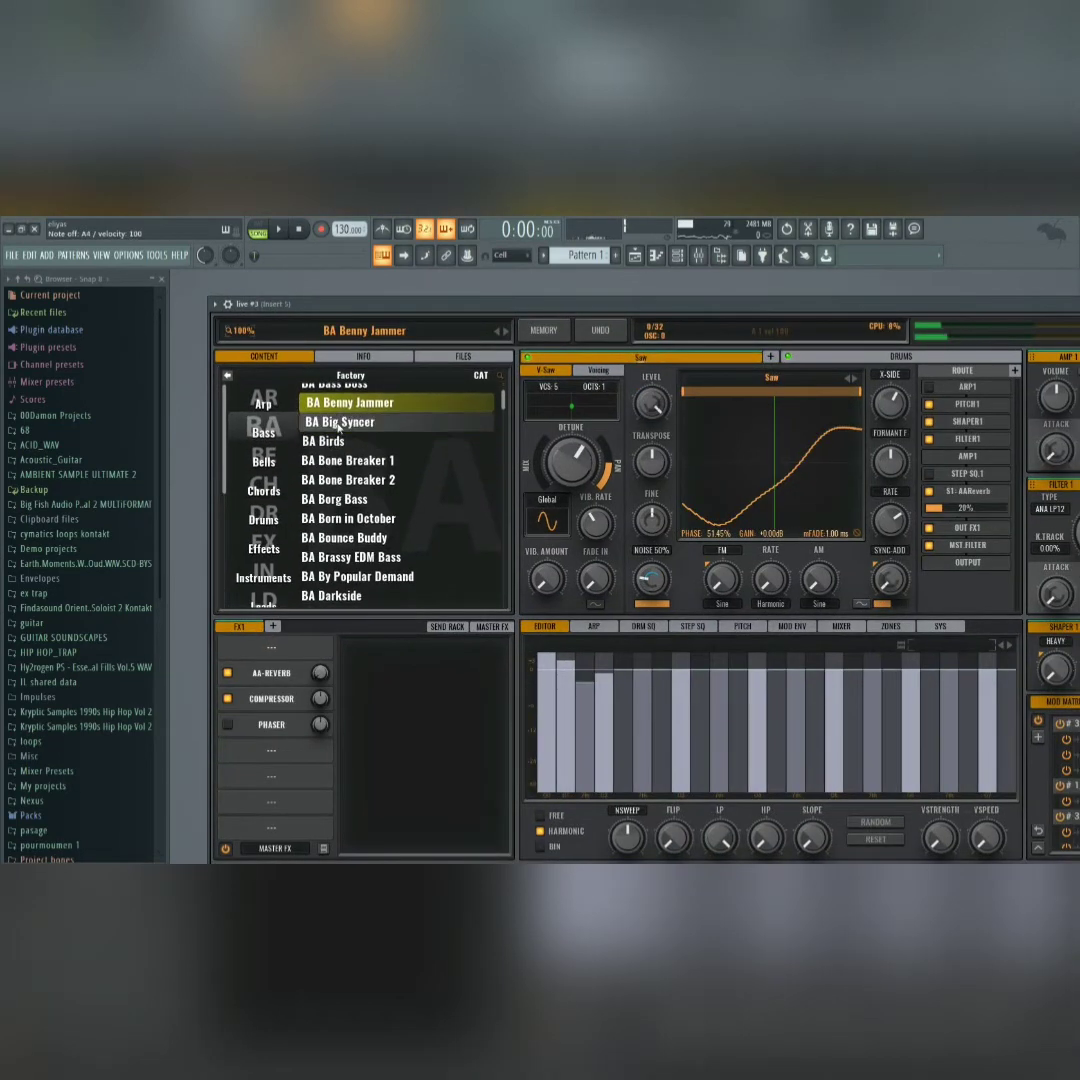
{"action": "left_click", "coordinate": [339, 423]}
{"action": "key", "text": "n"}
{"action": "left_click", "coordinate": [347, 442]}
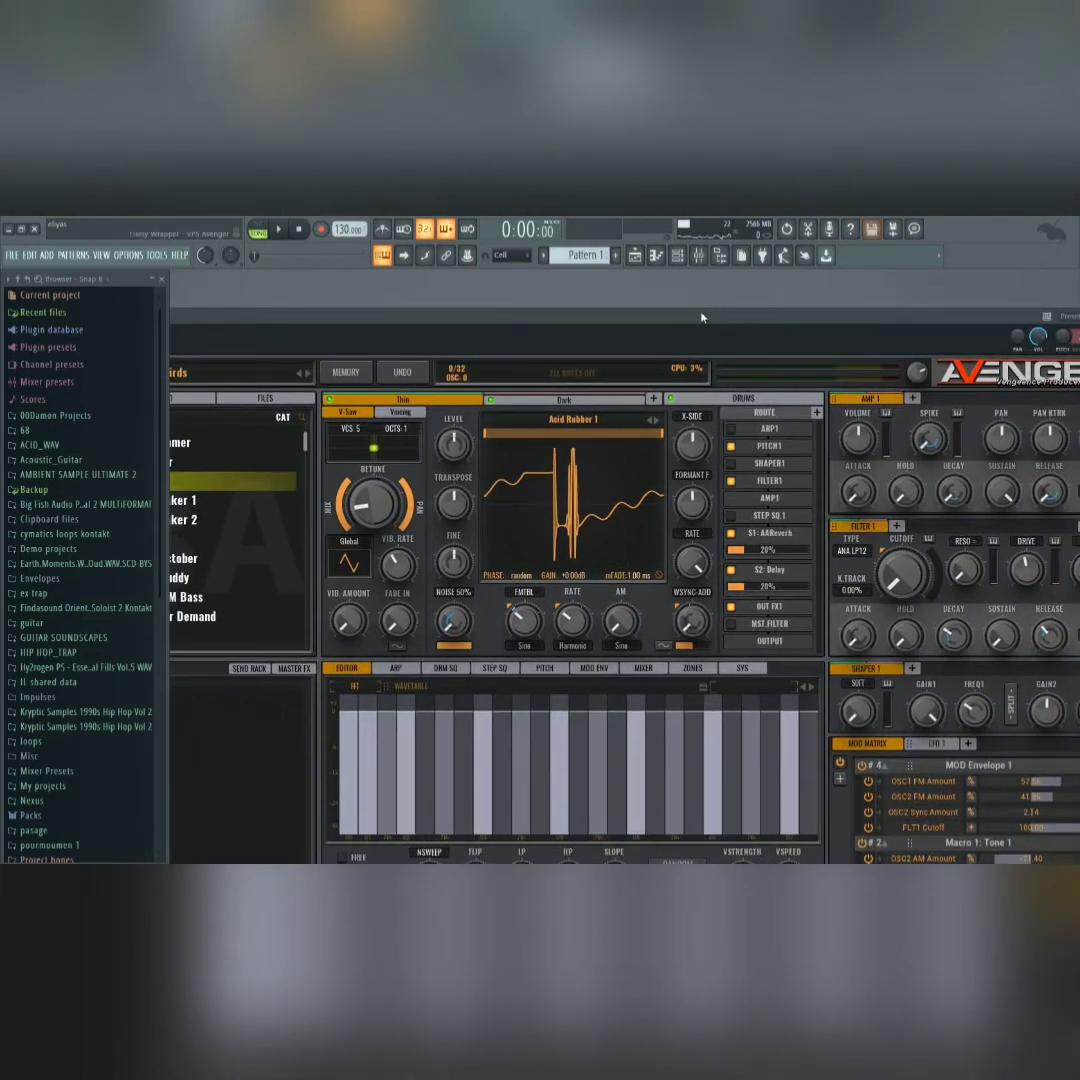
- Route the live #3 channel to Master and audition bass presets from BA Bone Breaker 1 to BA Brassy EDM Bass
{"action": "left_click_drag", "start_coordinate": [701, 318], "coordinate": [569, 300]}
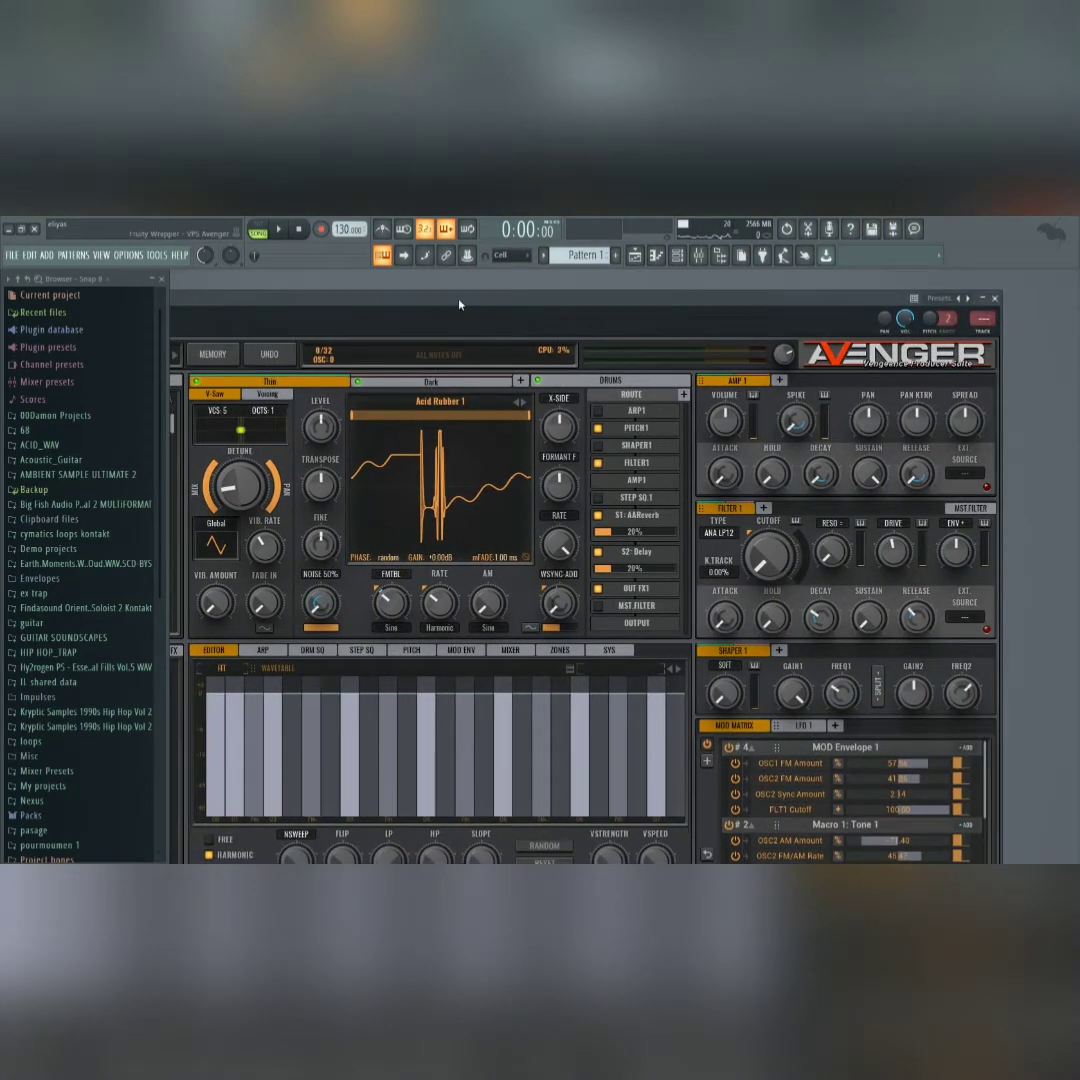
{"action": "left_click_drag", "start_coordinate": [460, 304], "coordinate": [757, 283]}
{"action": "left_click", "coordinate": [367, 464]}
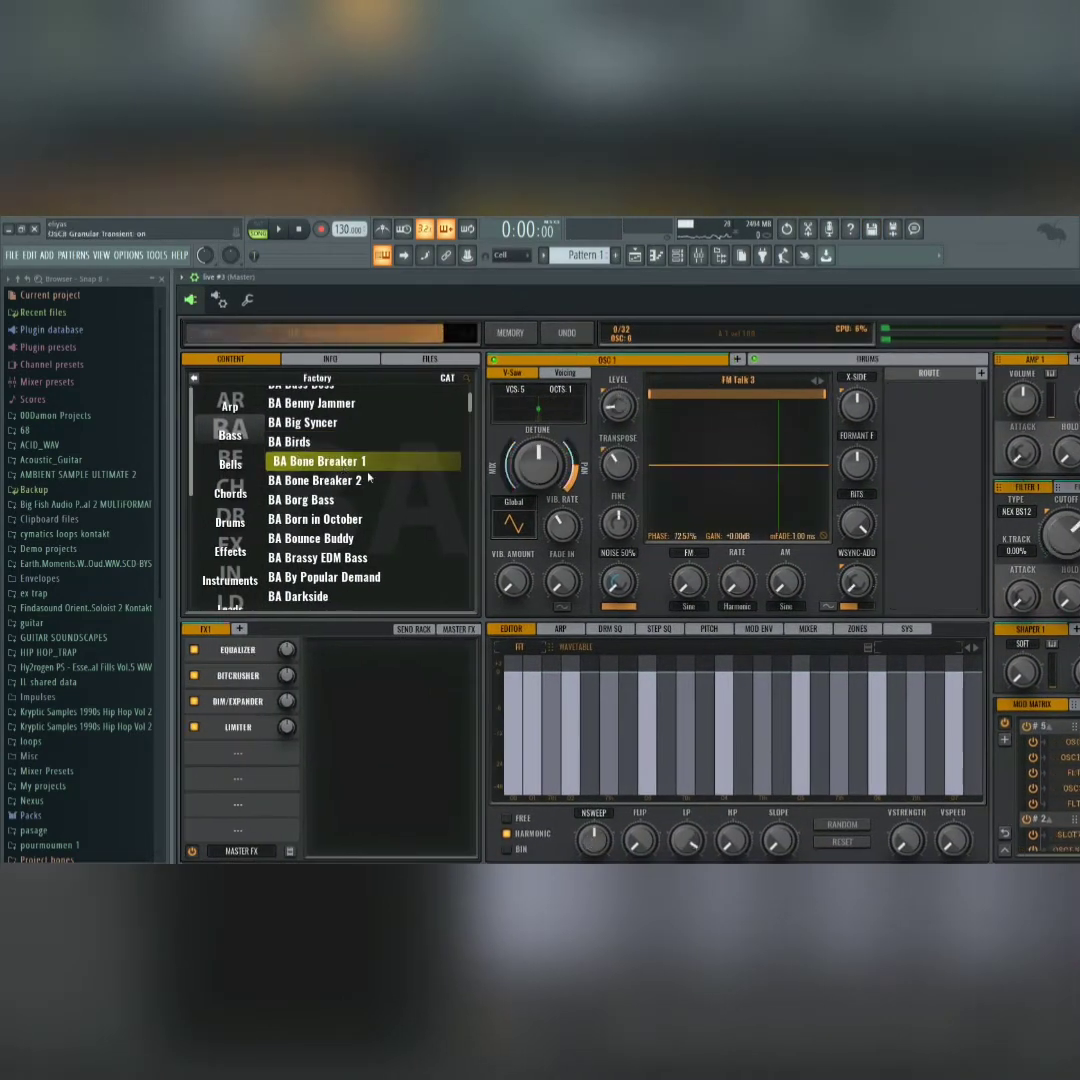
{"action": "left_click", "coordinate": [312, 502]}
{"action": "left_click", "coordinate": [318, 517]}
{"action": "left_click", "coordinate": [326, 515]}
{"action": "left_click", "coordinate": [330, 506]}
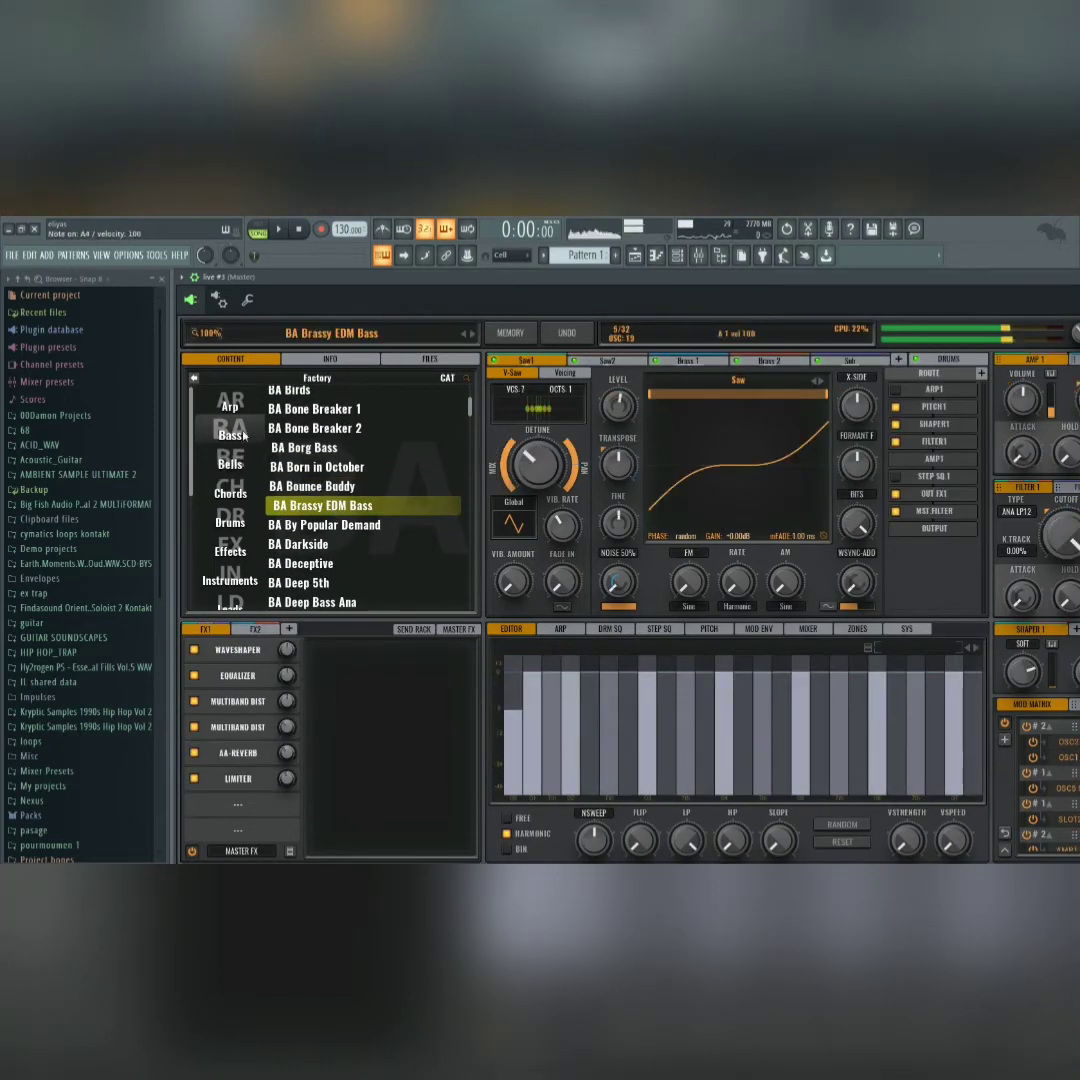
- Audition the following bass presets, including BA Deep 5th, and load BA Deep Bass Pad
{"action": "left_click", "coordinate": [324, 524]}
{"action": "left_click", "coordinate": [314, 528]}
{"action": "left_click", "coordinate": [314, 545]}
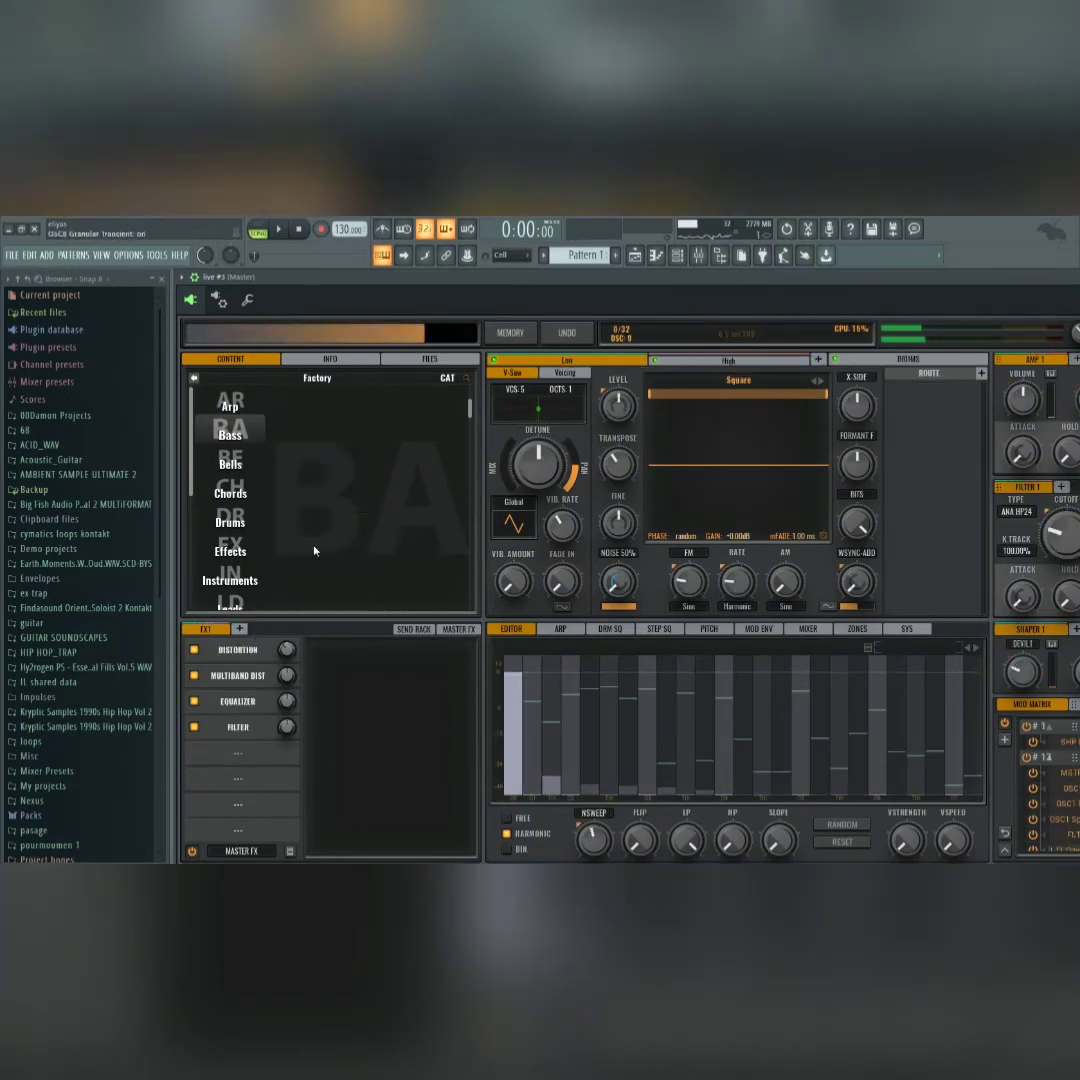
{"action": "left_click", "coordinate": [320, 564]}
{"action": "left_click", "coordinate": [323, 565]}
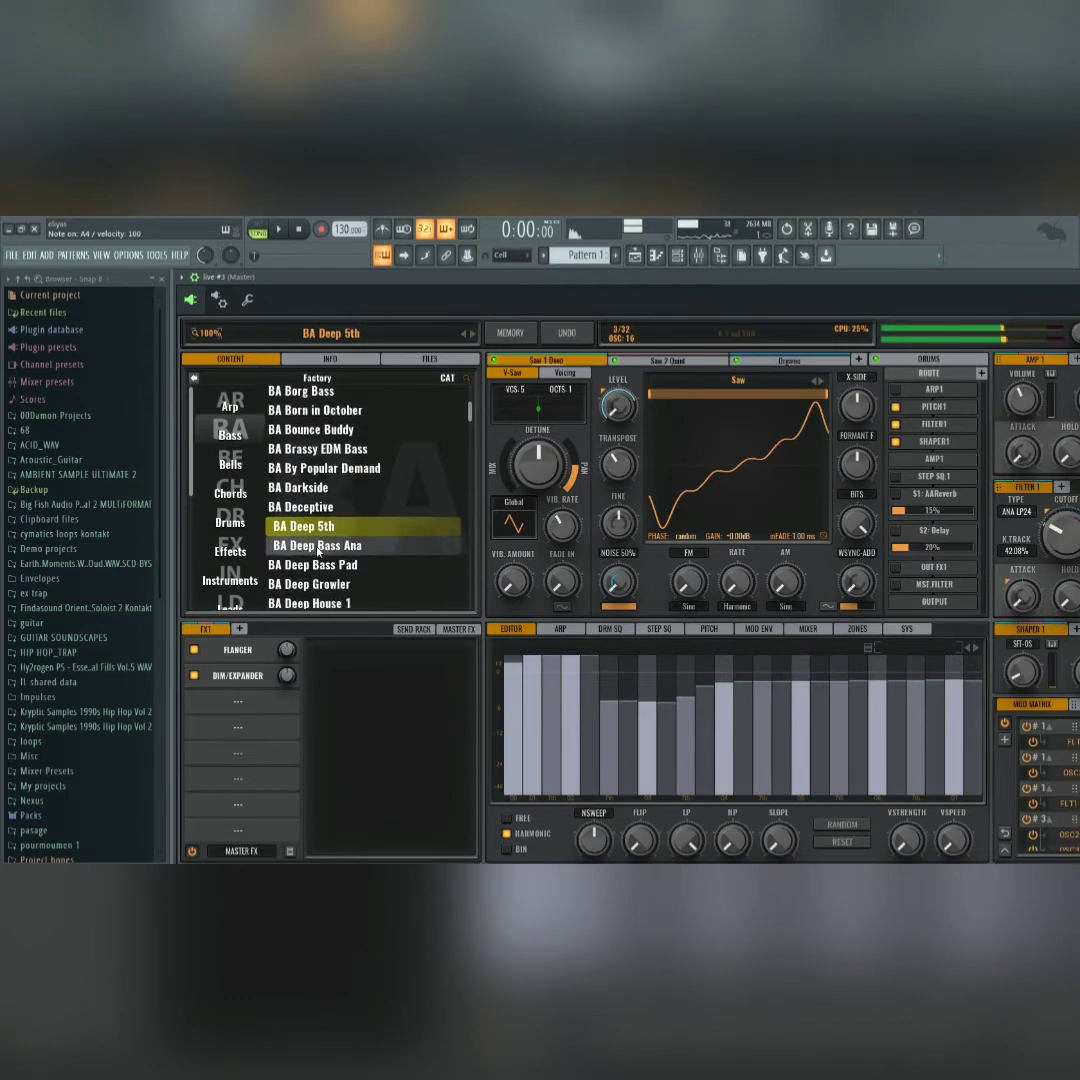
{"action": "left_click", "coordinate": [325, 563]}
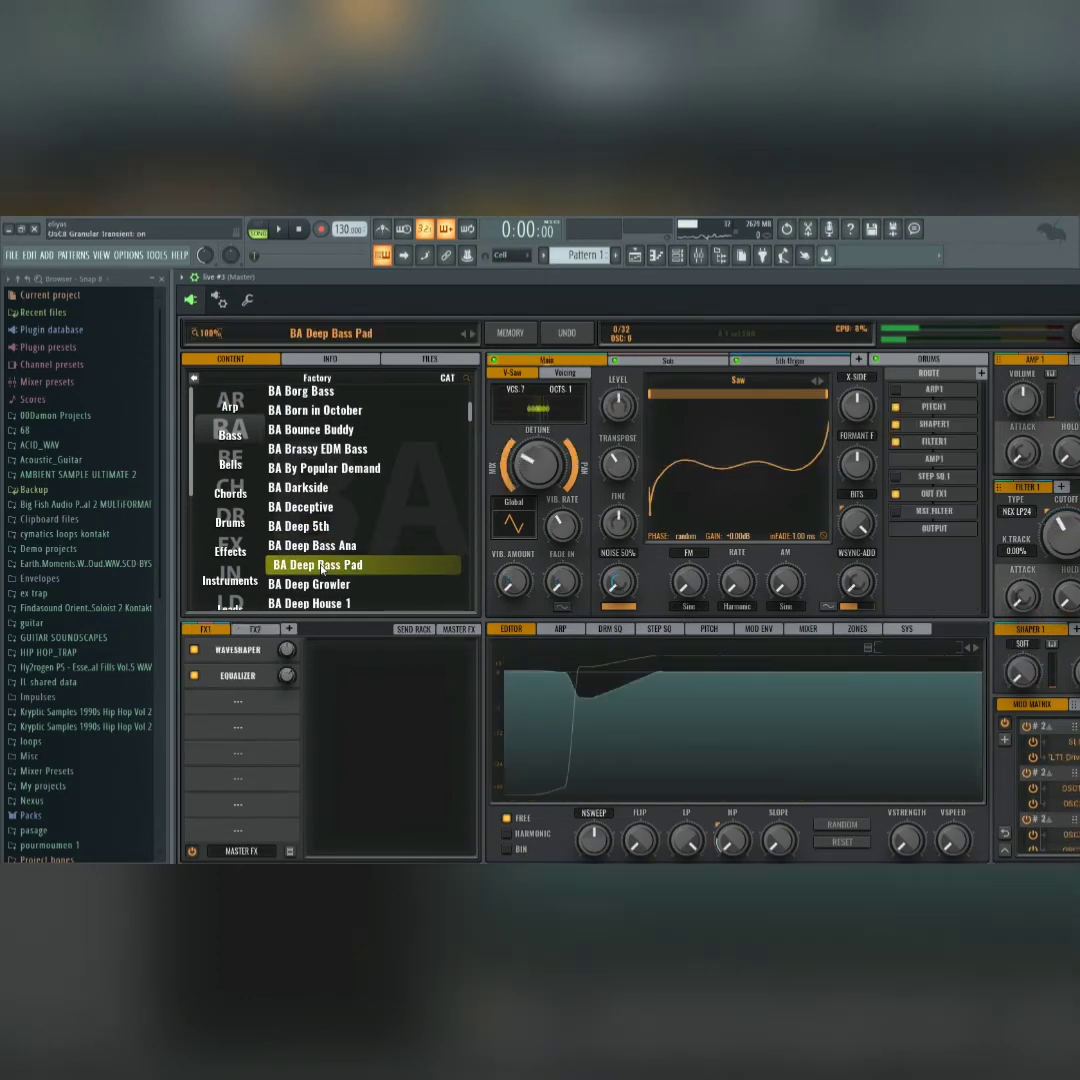
- Bring back the live #3 plugin window and audition the BA Deep House 1 bass preset
{"action": "left_click_drag", "start_coordinate": [362, 288], "coordinate": [386, 482]}
{"action": "left_click", "coordinate": [476, 405]}
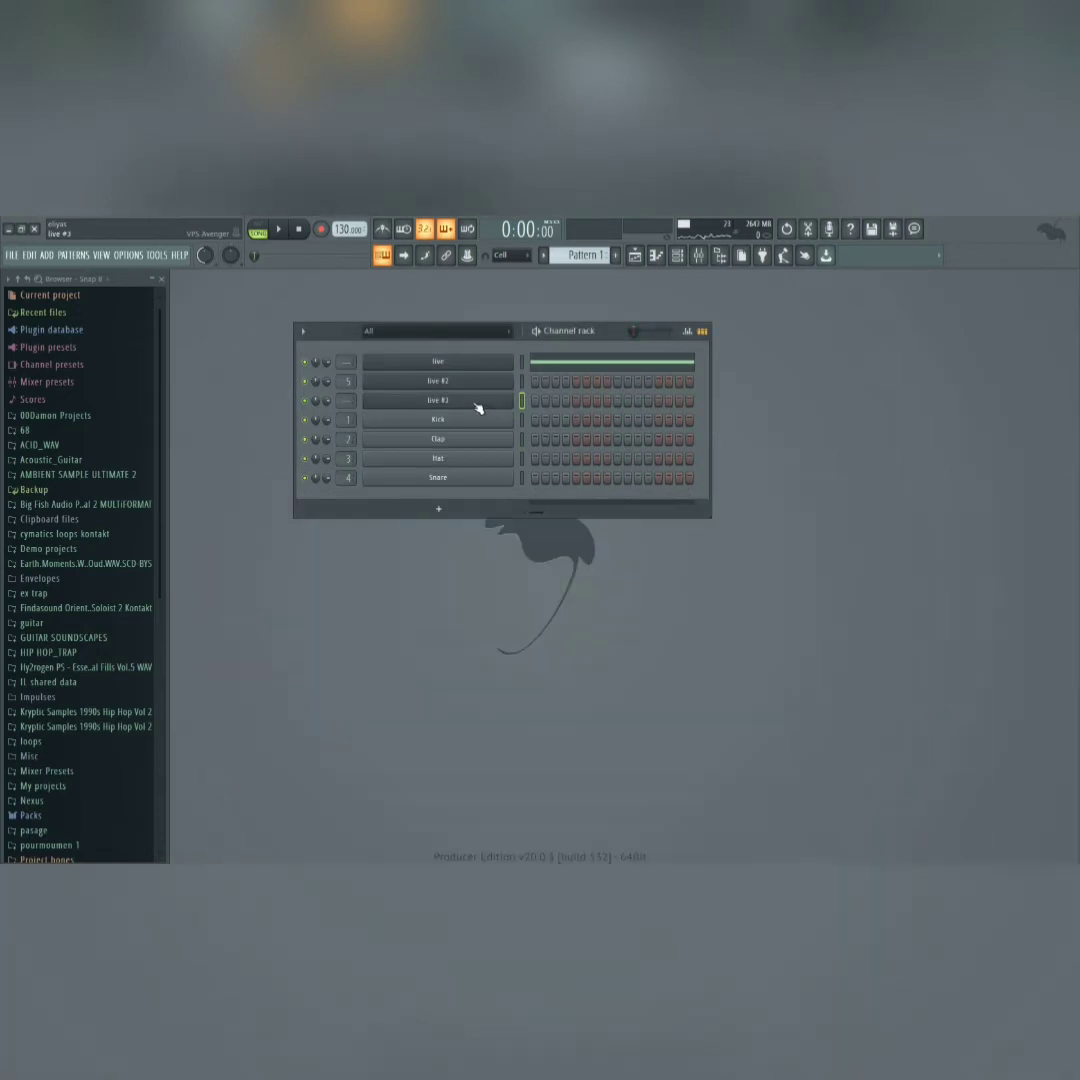
{"action": "left_click", "coordinate": [476, 404]}
{"action": "left_click_drag", "start_coordinate": [465, 499], "coordinate": [433, 501]}
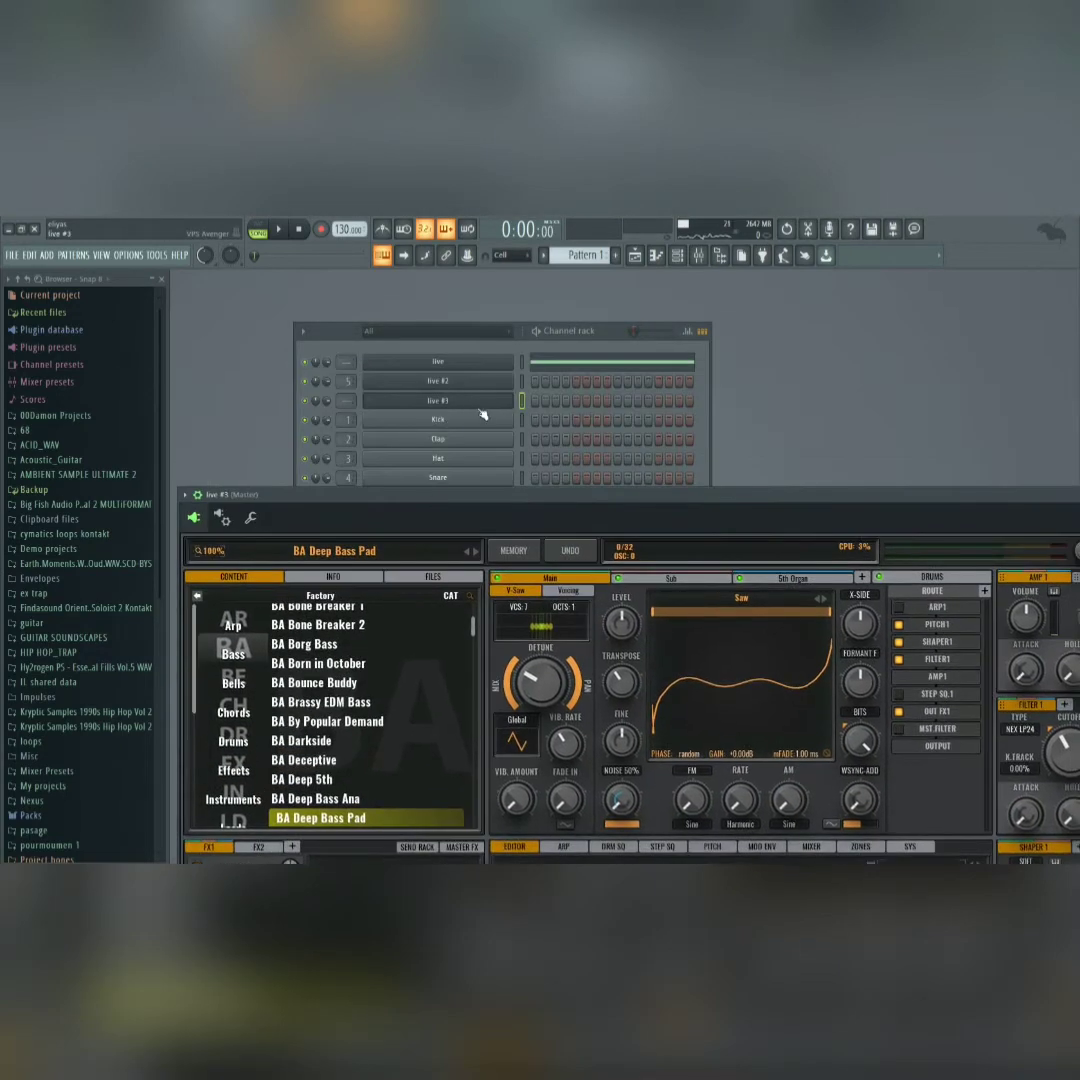
{"action": "right_click", "coordinate": [477, 406]}
{"action": "left_click", "coordinate": [340, 481]}
{"action": "left_click_drag", "start_coordinate": [473, 624], "coordinate": [473, 643]}
{"action": "left_click", "coordinate": [350, 622]}
{"action": "left_click_drag", "start_coordinate": [343, 499], "coordinate": [329, 444]}
{"action": "left_click", "coordinate": [362, 599]}
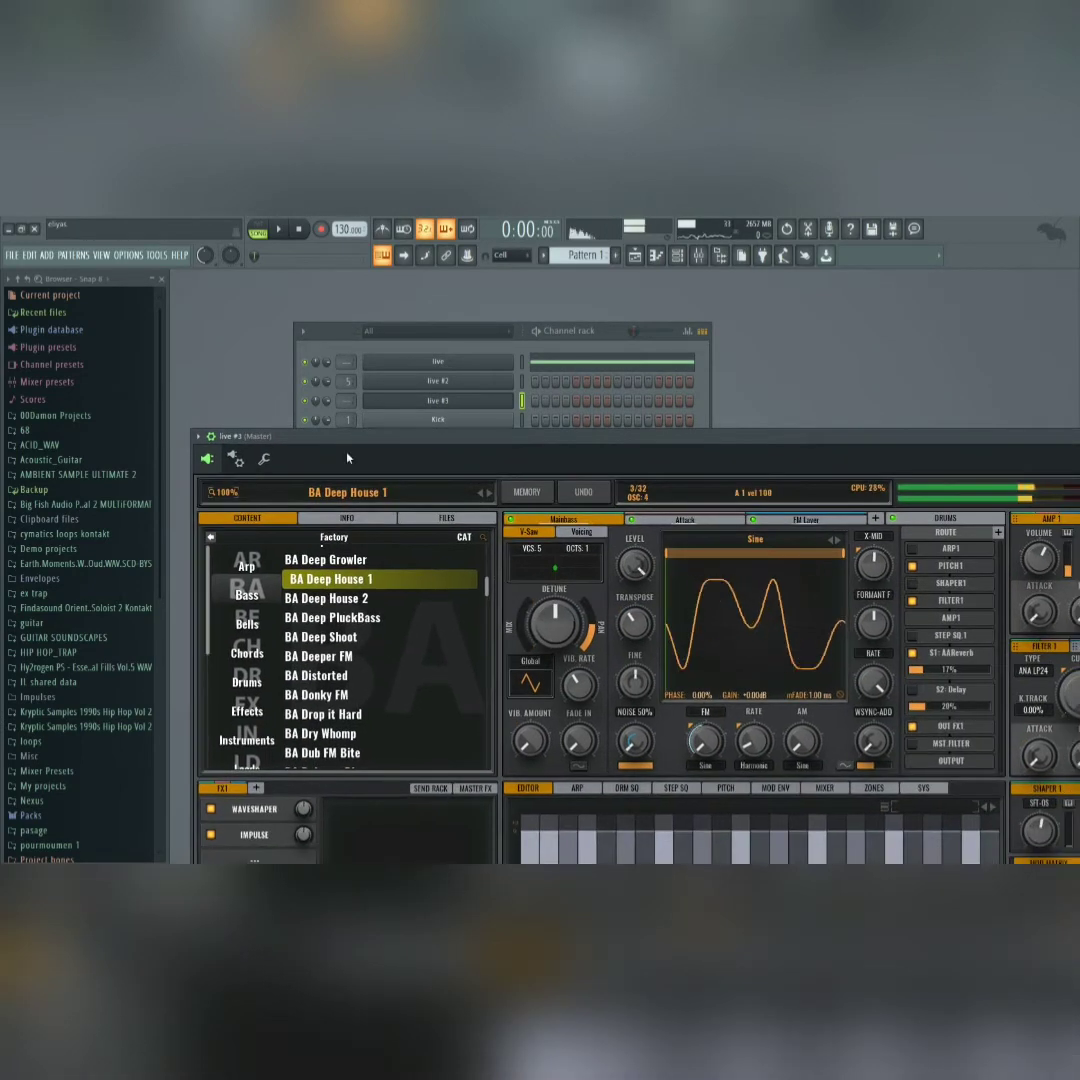
- Browse further bass presets and audition BA FM Beauty and BA Deeper FM
{"action": "scroll", "coordinate": [334, 650], "scroll_direction": "down", "scroll_amount": 1}
{"action": "scroll", "coordinate": [335, 665], "scroll_direction": "down", "scroll_amount": 1}
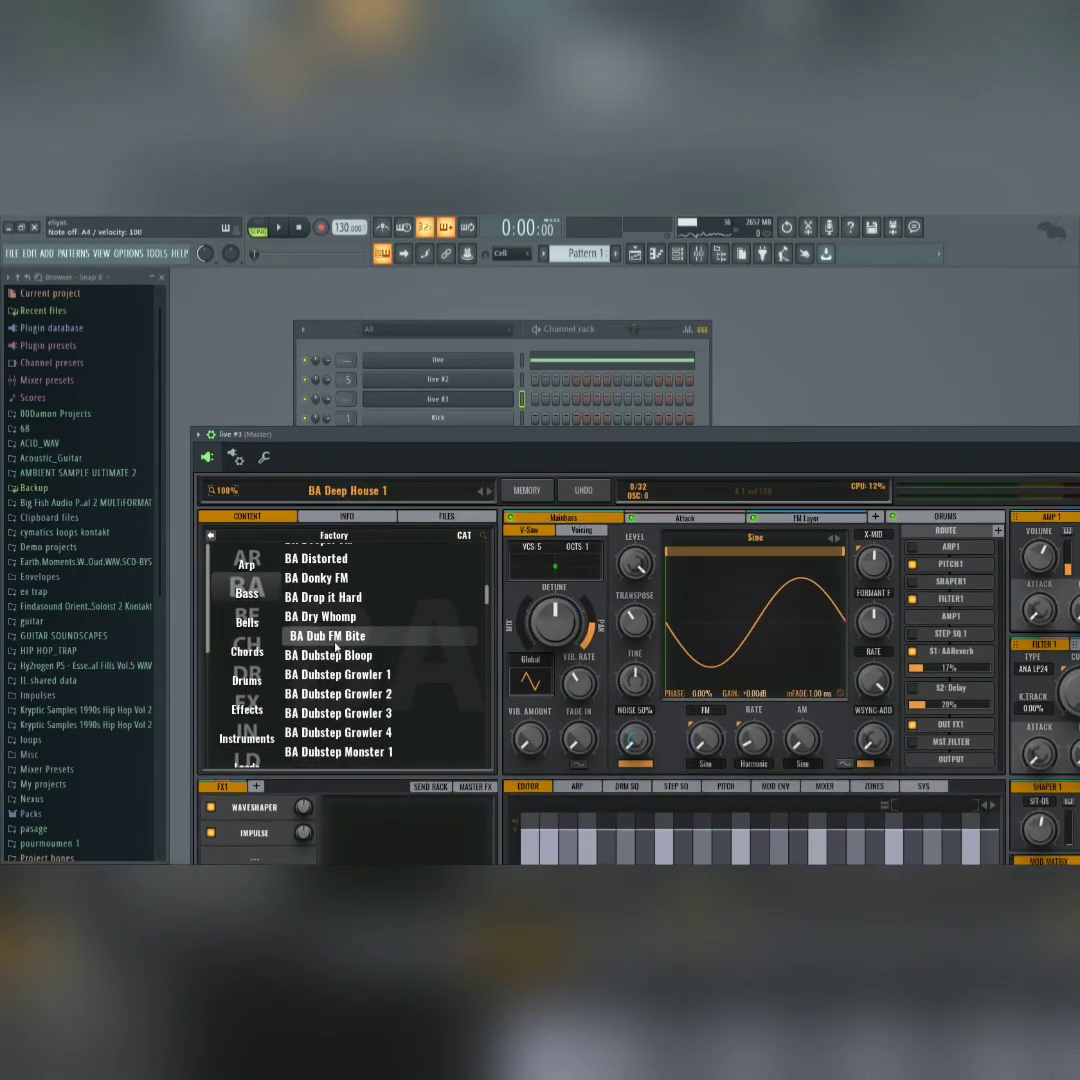
{"action": "scroll", "coordinate": [335, 650], "scroll_direction": "down", "scroll_amount": 3}
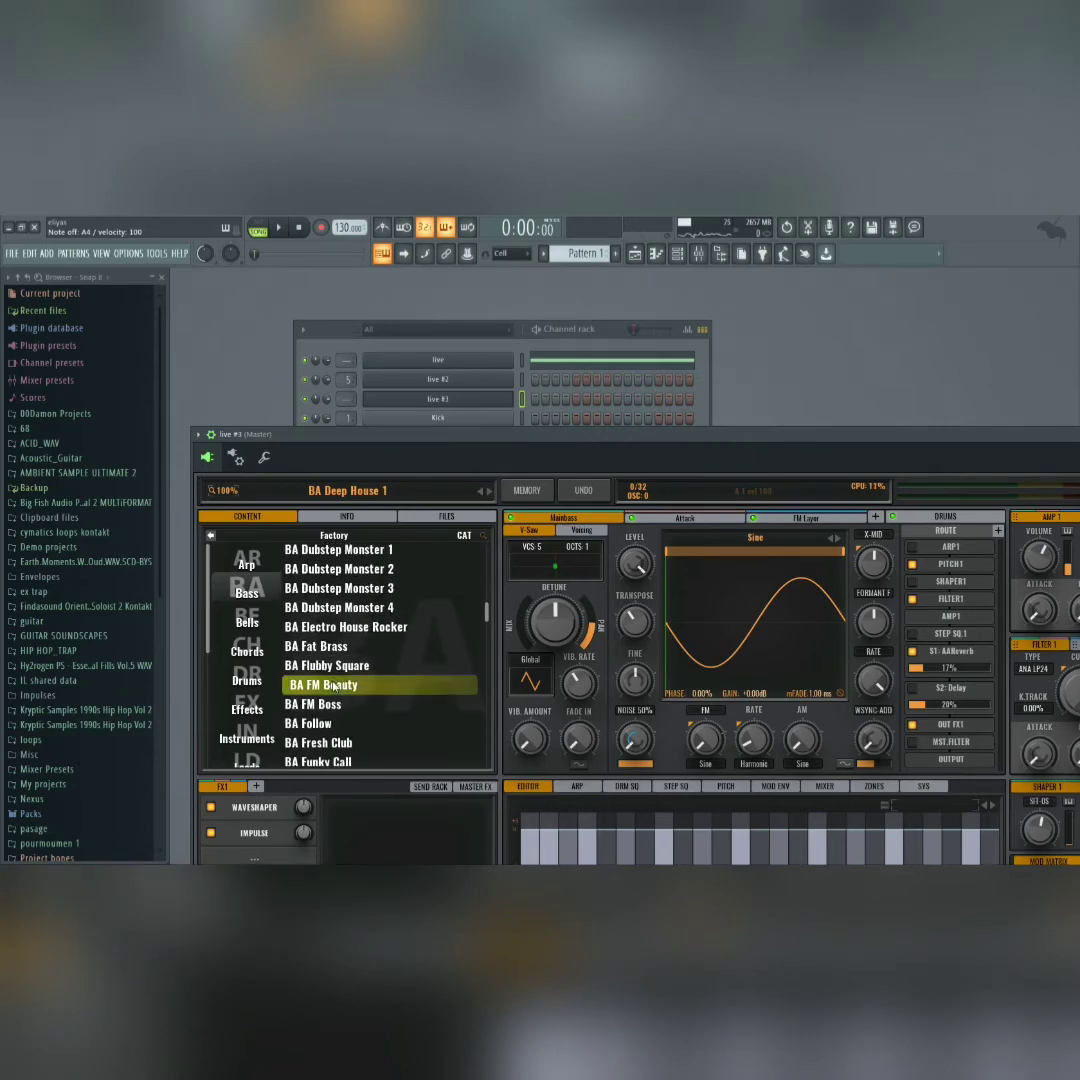
{"action": "left_click", "coordinate": [335, 686]}
{"action": "scroll", "coordinate": [330, 590], "scroll_direction": "up", "scroll_amount": 5}
{"action": "left_click", "coordinate": [327, 583]}
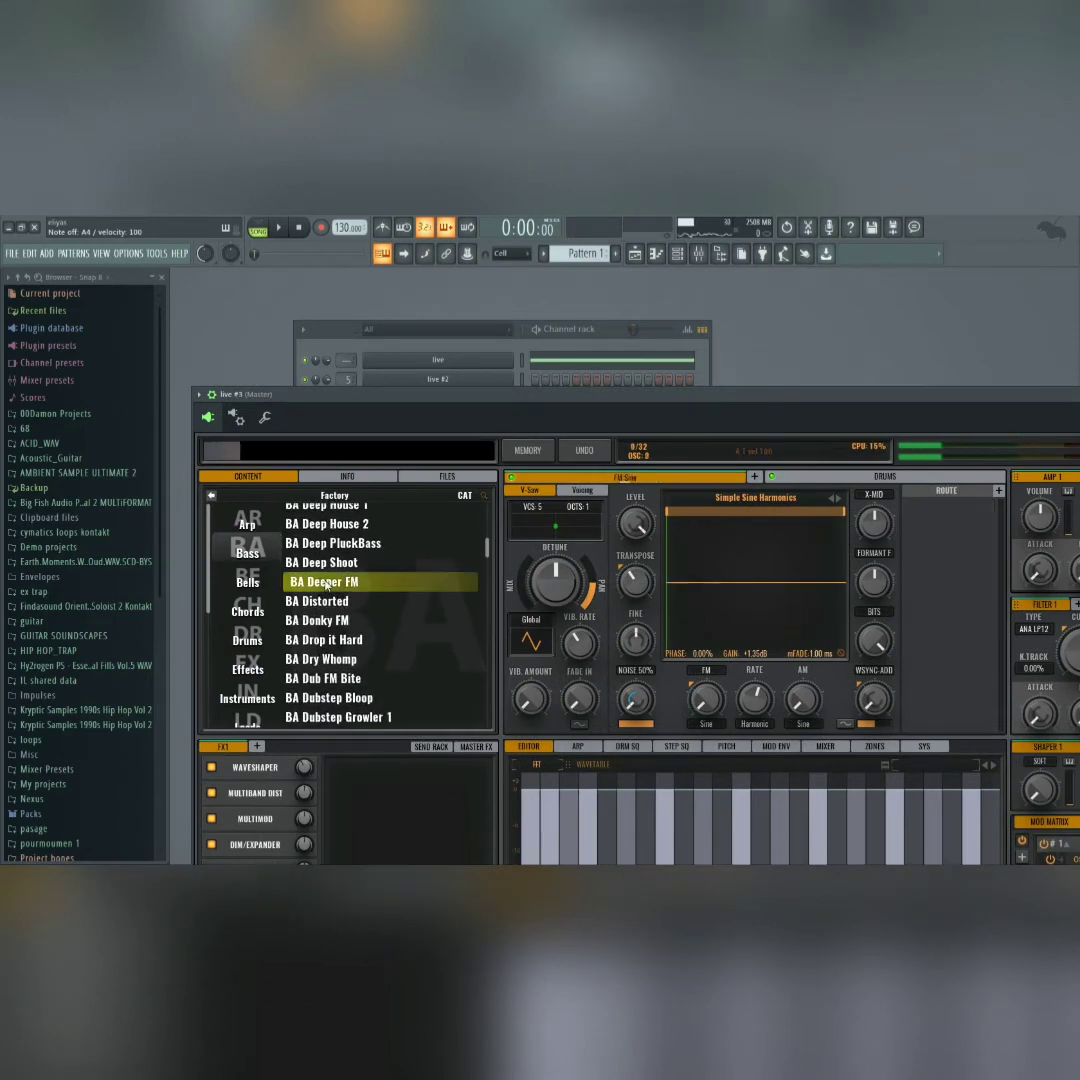
- Audition BA Deep 5th, BA Darkside and BA Deceptive, and reload BA Deep 5th on the live #3 channel
{"action": "scroll", "coordinate": [330, 570], "scroll_direction": "up", "scroll_amount": 7}
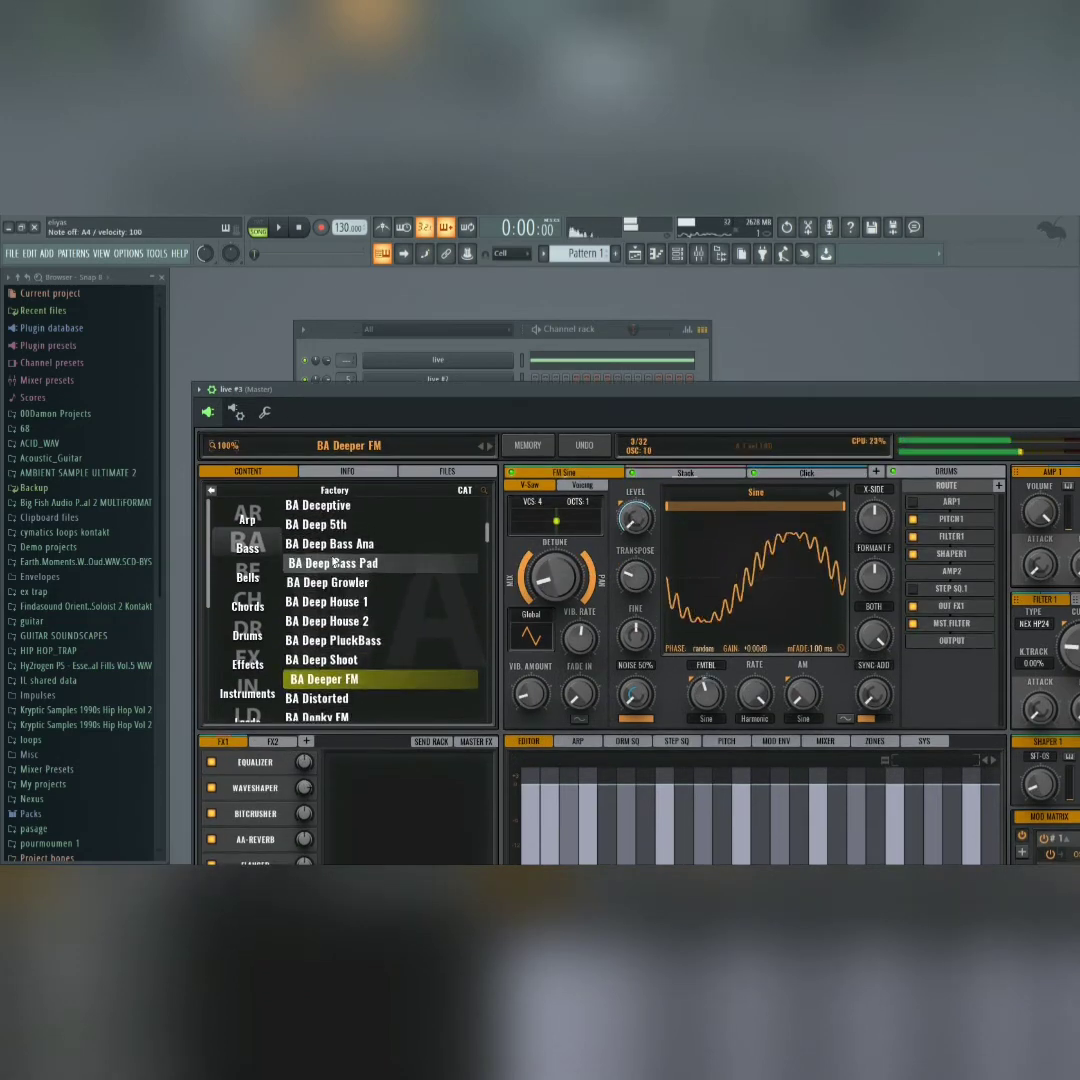
{"action": "left_click", "coordinate": [328, 560]}
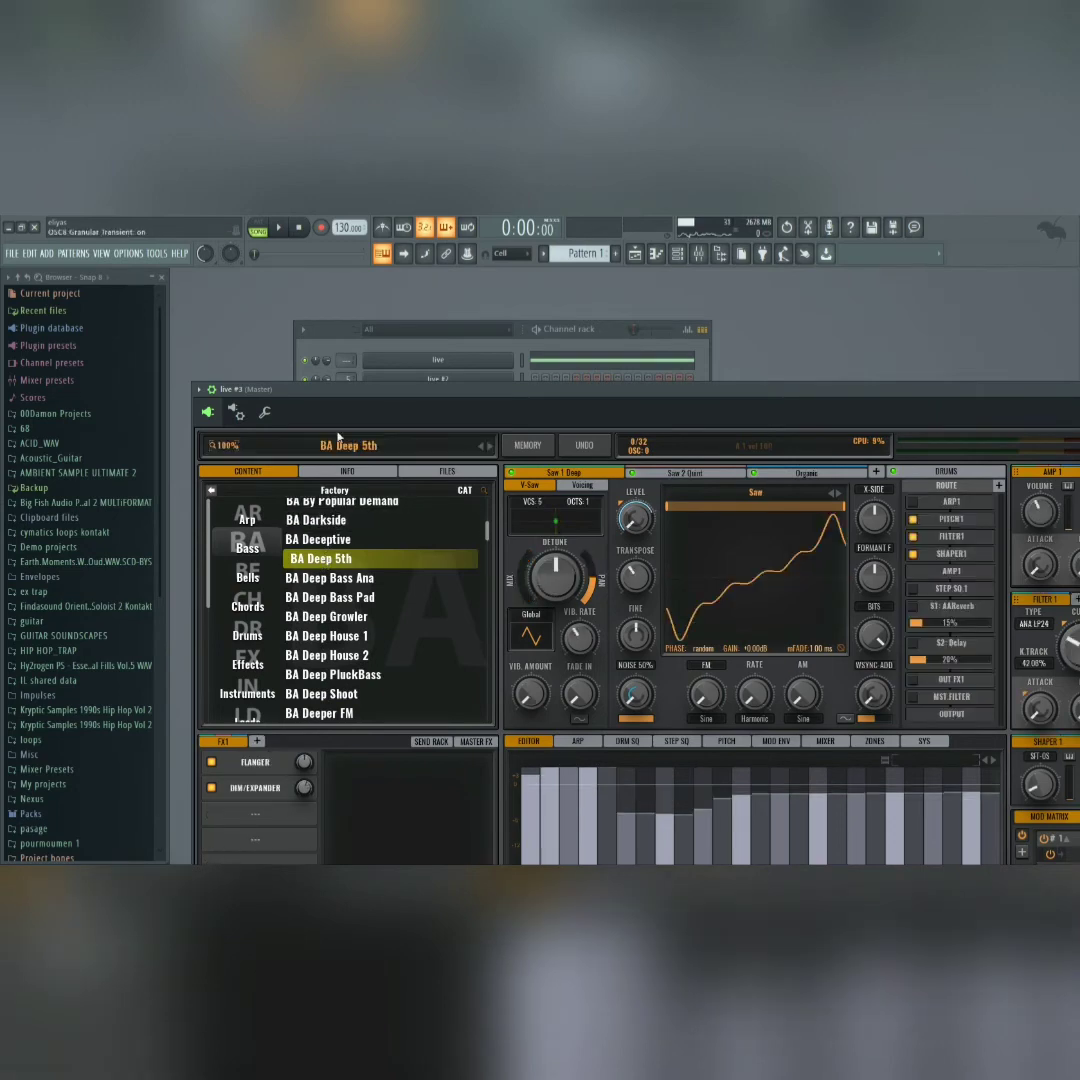
{"action": "left_click", "coordinate": [320, 520]}
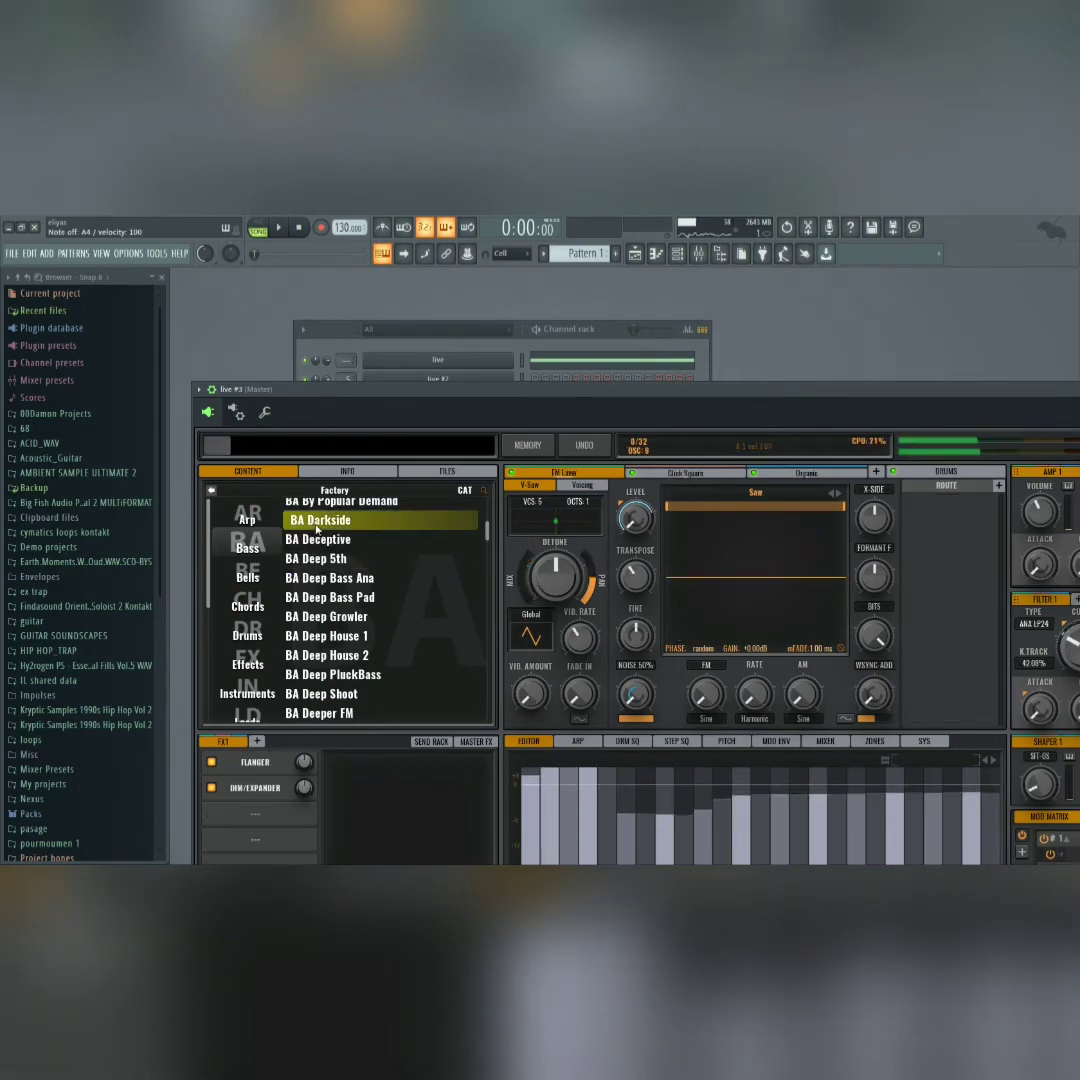
{"action": "key", "text": "Down"}
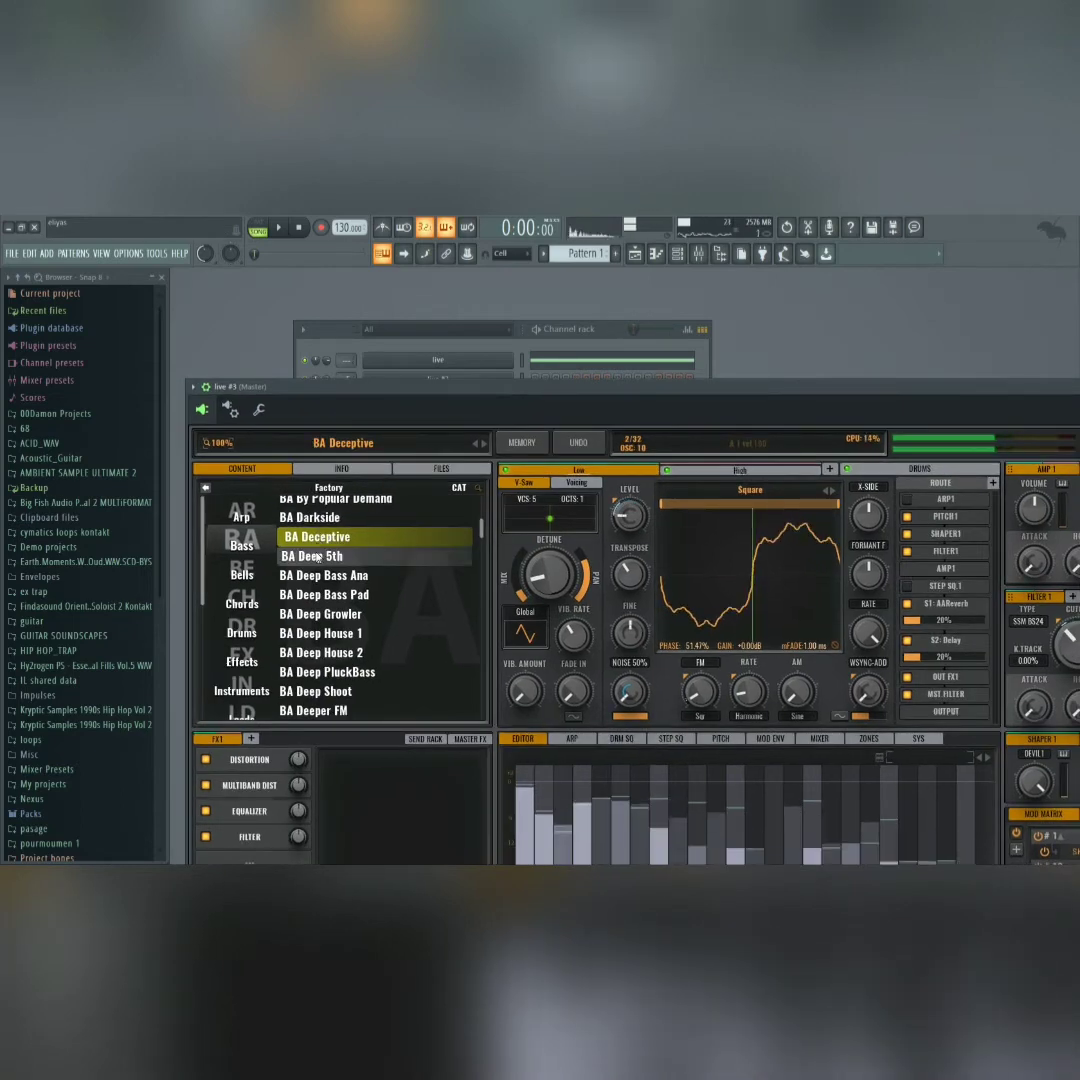
{"action": "left_click", "coordinate": [316, 560]}
{"action": "left_click_drag", "start_coordinate": [395, 391], "coordinate": [457, 436]}
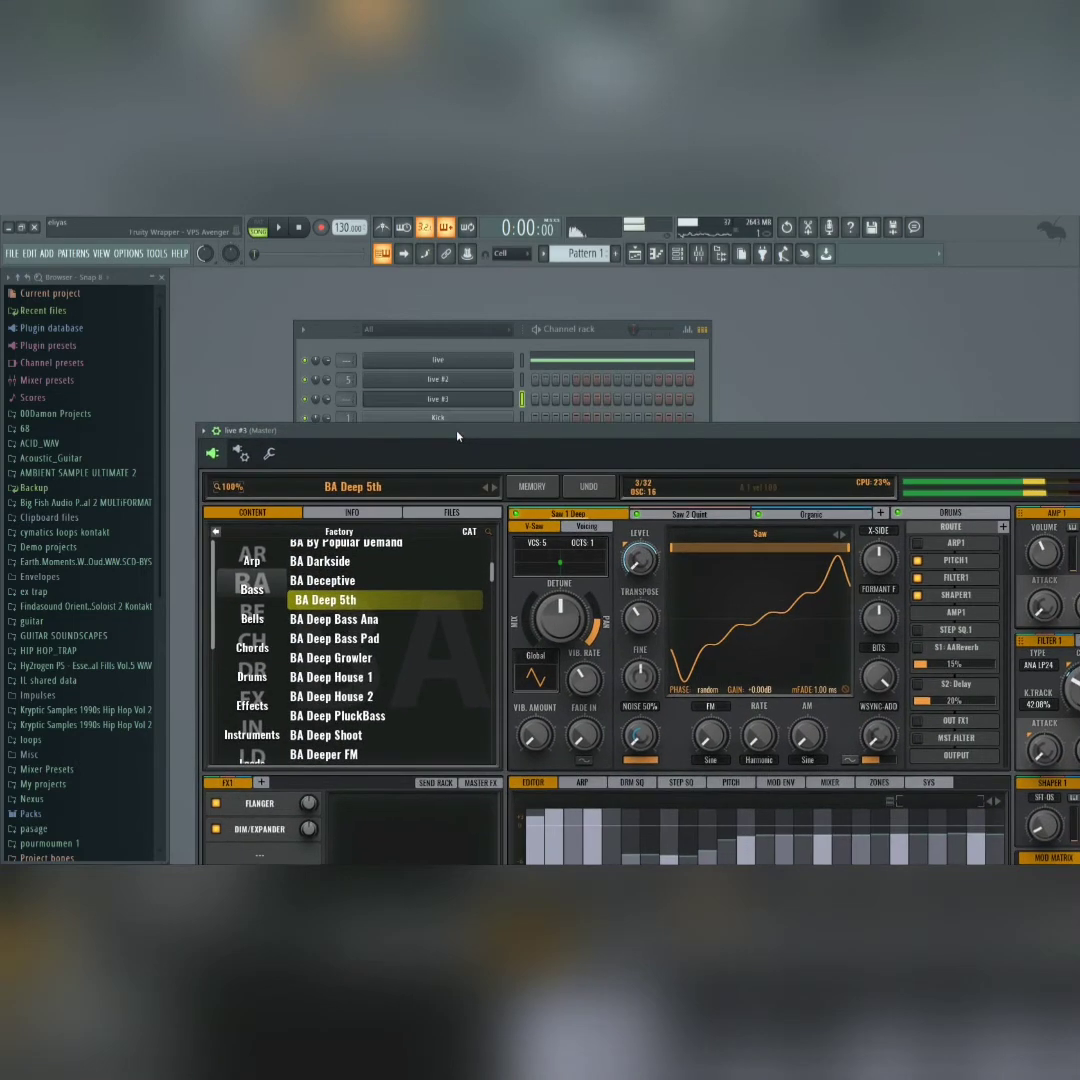
- Check the live #3 channel's miscellaneous settings and play the song to hear BA Deep 5th against it
{"action": "left_click", "coordinate": [269, 453]}
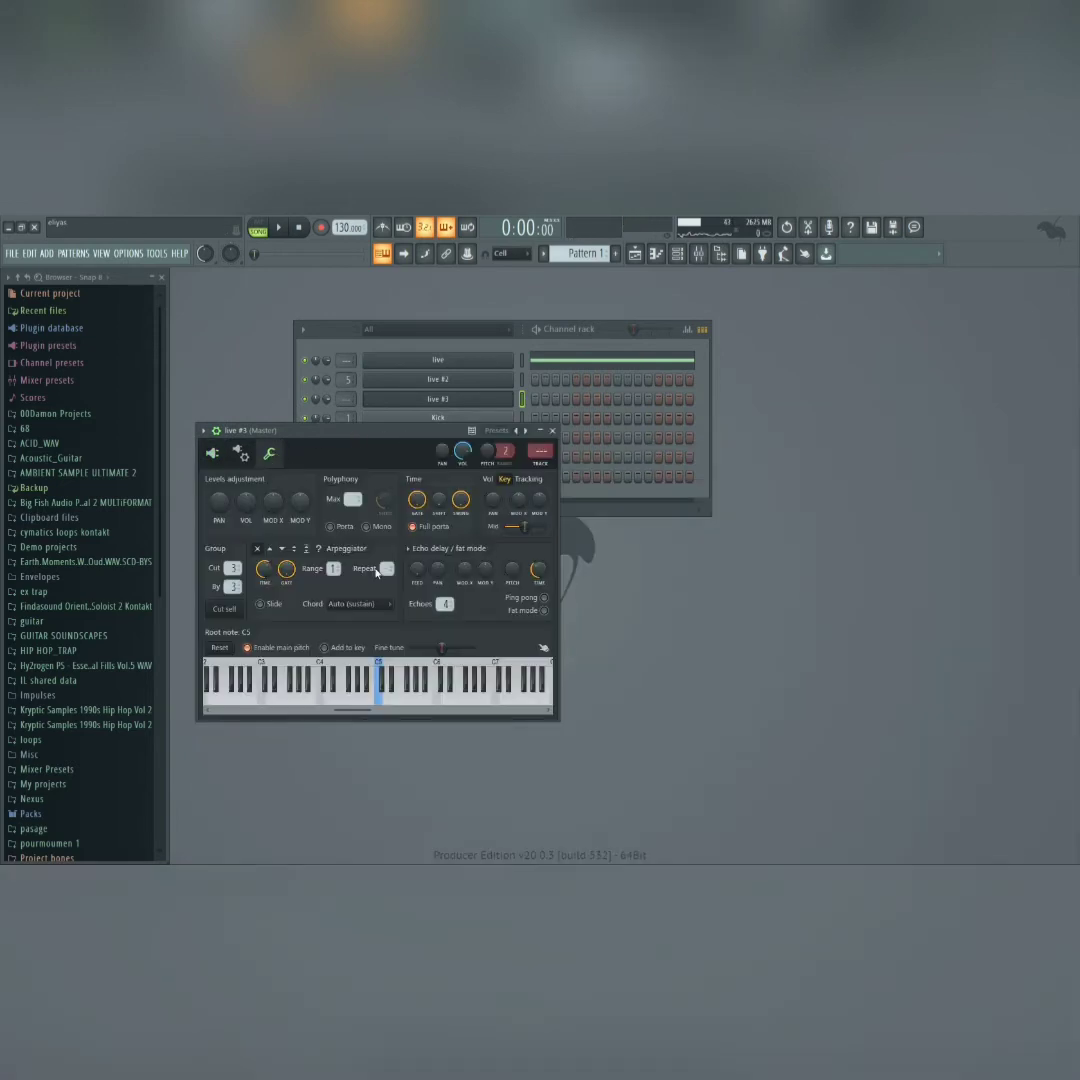
{"action": "left_click", "coordinate": [440, 665]}
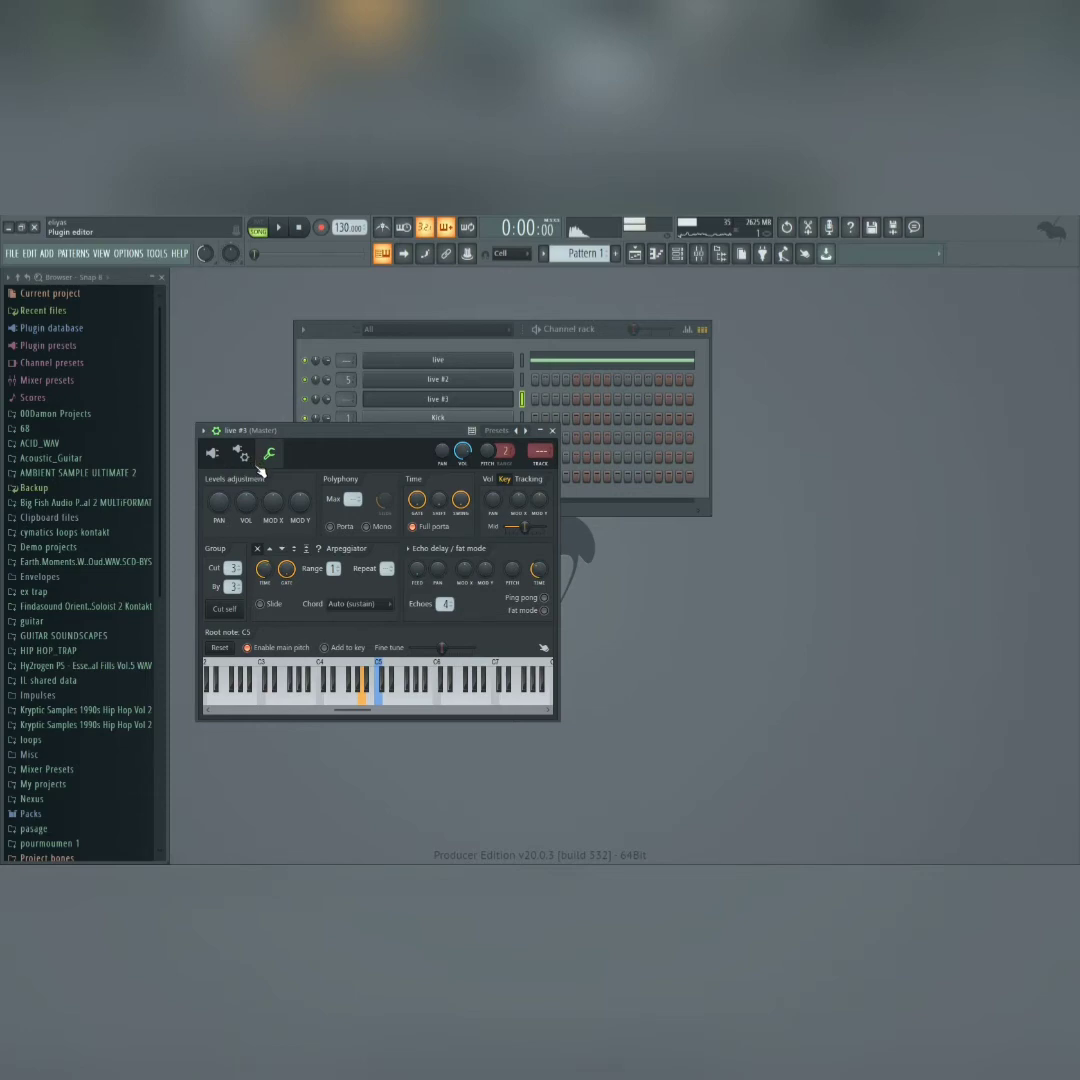
{"action": "left_click", "coordinate": [212, 453]}
{"action": "left_click_drag", "start_coordinate": [364, 432], "coordinate": [323, 421]}
{"action": "left_click_drag", "start_coordinate": [436, 431], "coordinate": [412, 474]}
{"action": "key", "text": "space"}
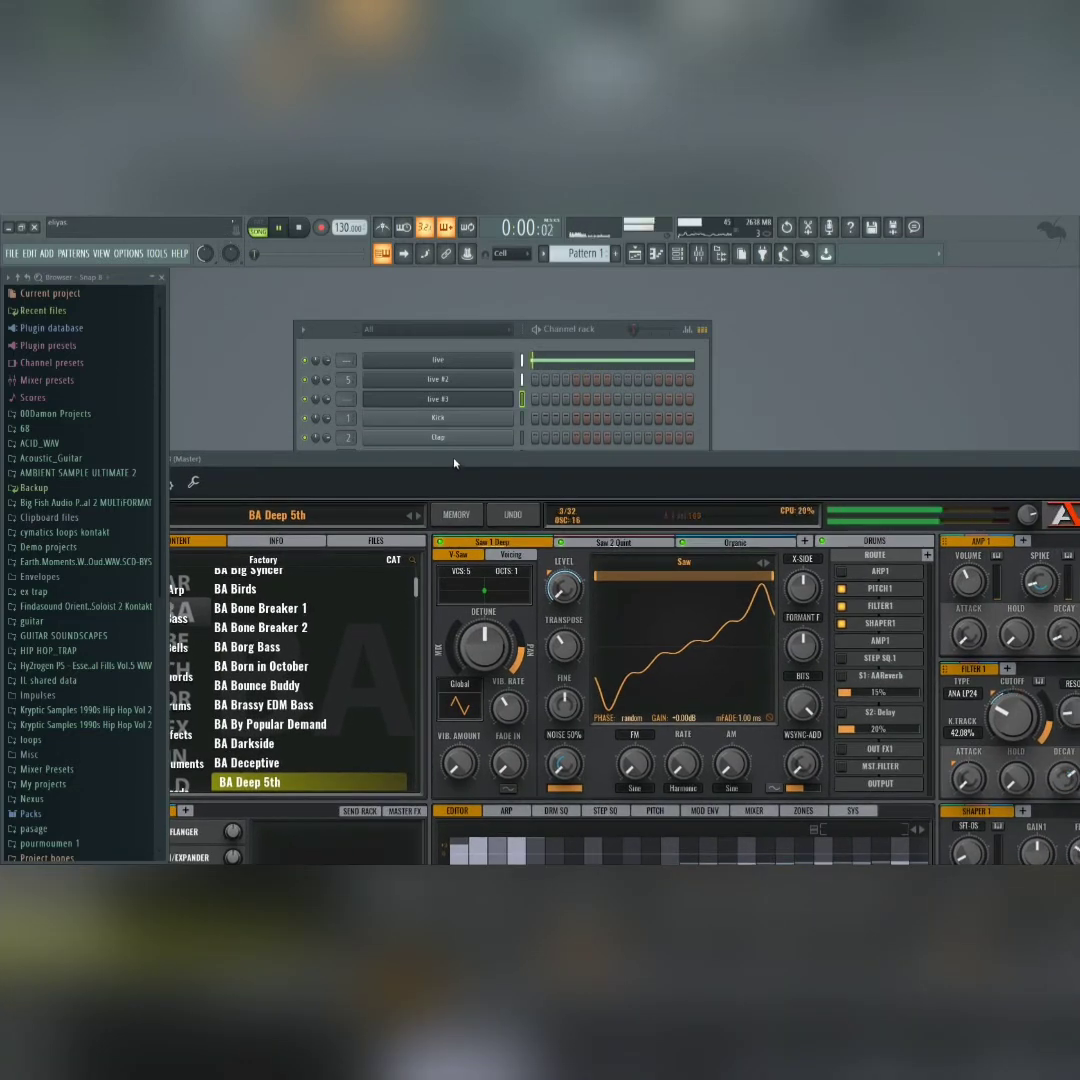
- Replace the live #3 channel's instrument with Spire_x64_v1.0.18 [64bit] in the channel rack
{"action": "left_click", "coordinate": [438, 408]}
{"action": "right_click", "coordinate": [438, 406]}
{"action": "left_click", "coordinate": [618, 329]}
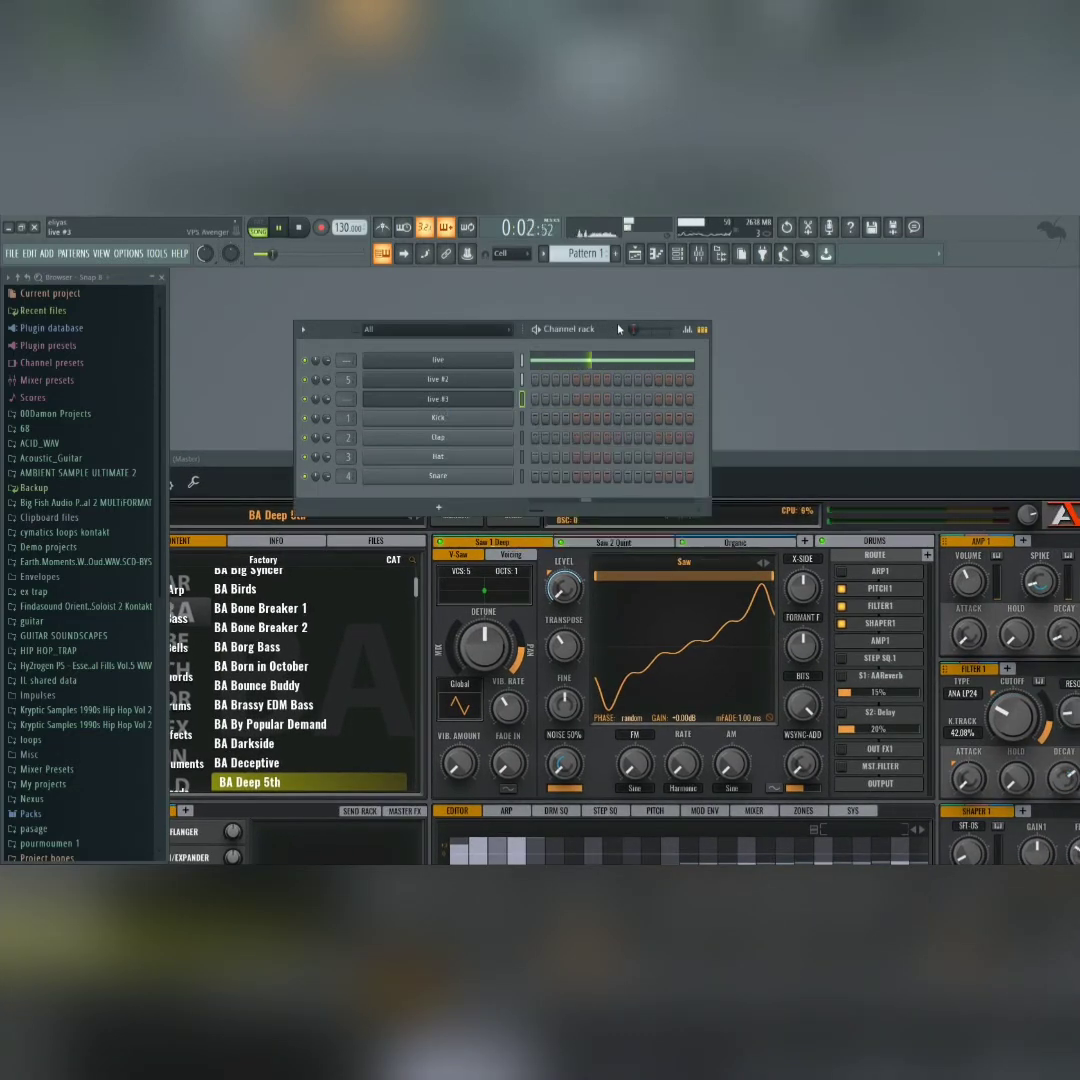
{"action": "right_click", "coordinate": [510, 393]}
{"action": "mouse_move", "coordinate": [580, 500]}
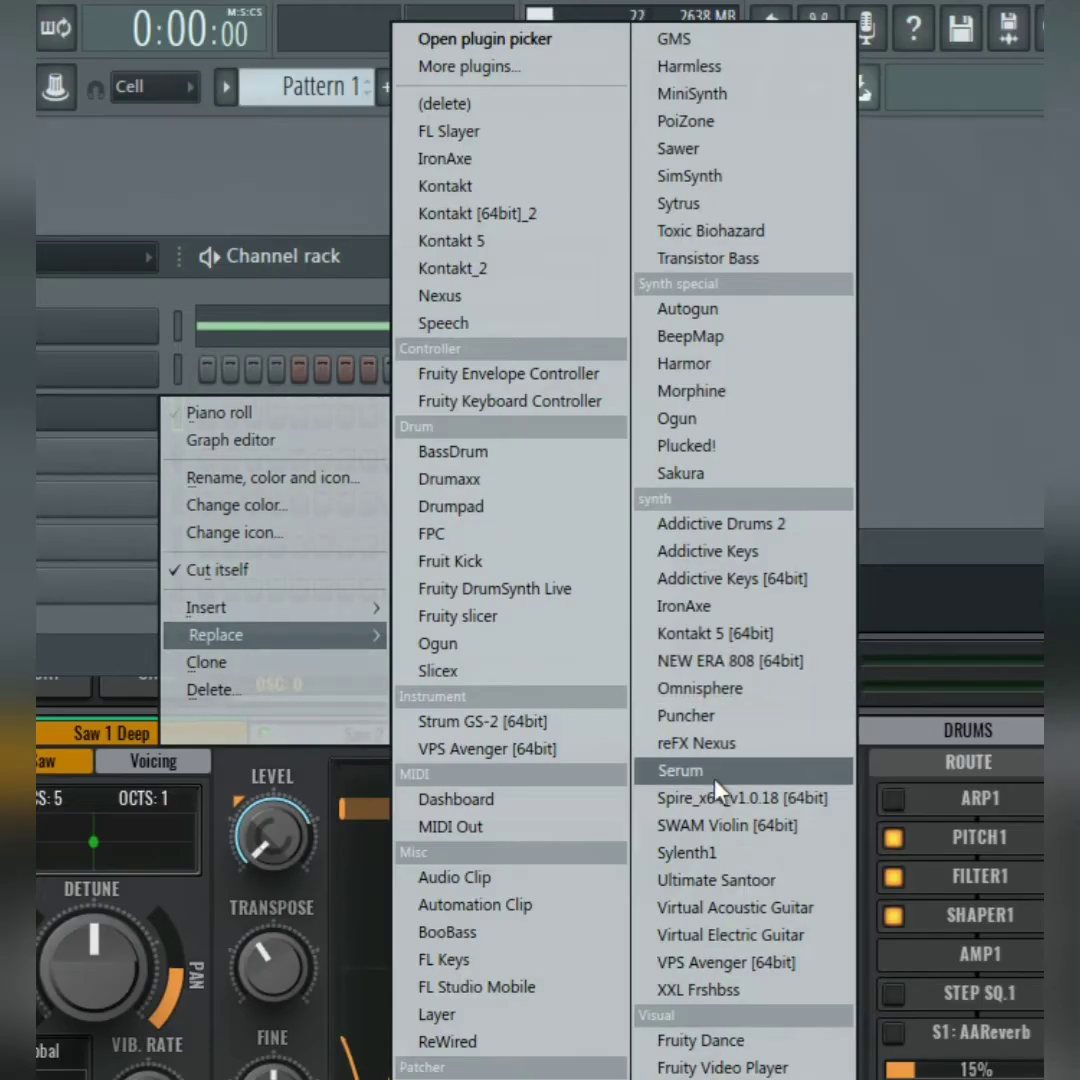
{"action": "left_click", "coordinate": [720, 798]}
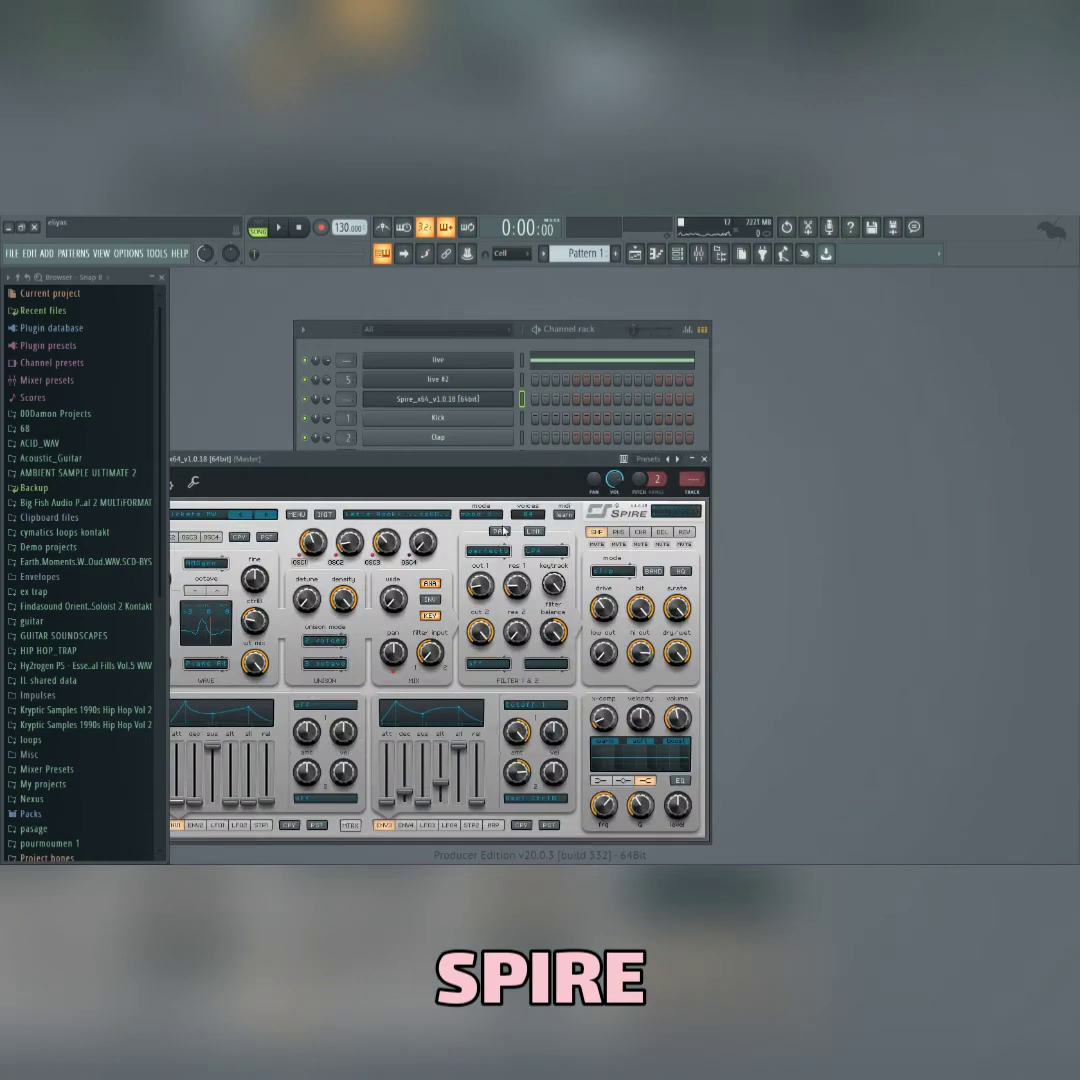
- Load the bass kesh preset in Spire and route its channel to mixer track 6
{"action": "left_click_drag", "start_coordinate": [337, 458], "coordinate": [538, 414]}
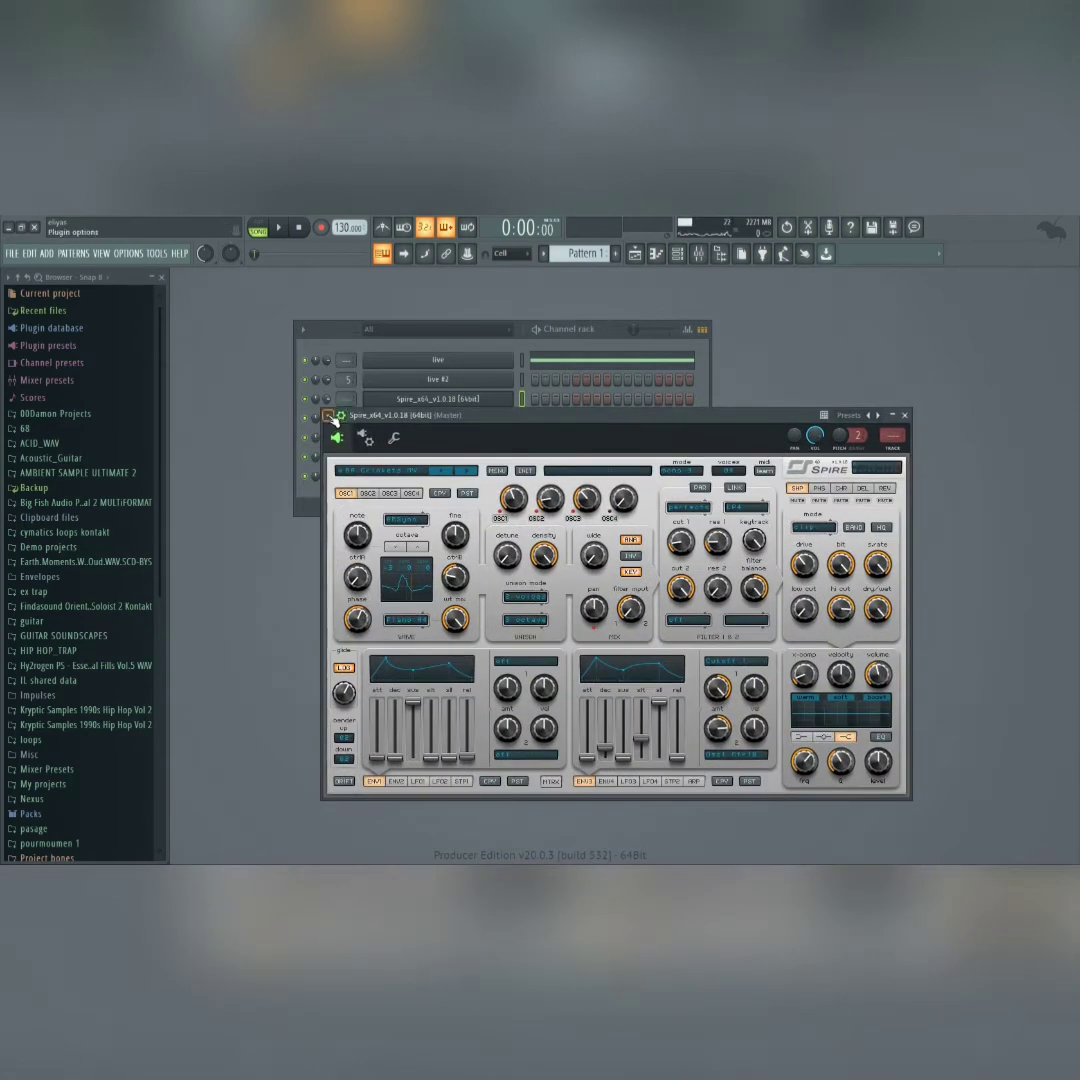
{"action": "left_click", "coordinate": [330, 416]}
{"action": "mouse_move", "coordinate": [450, 459]}
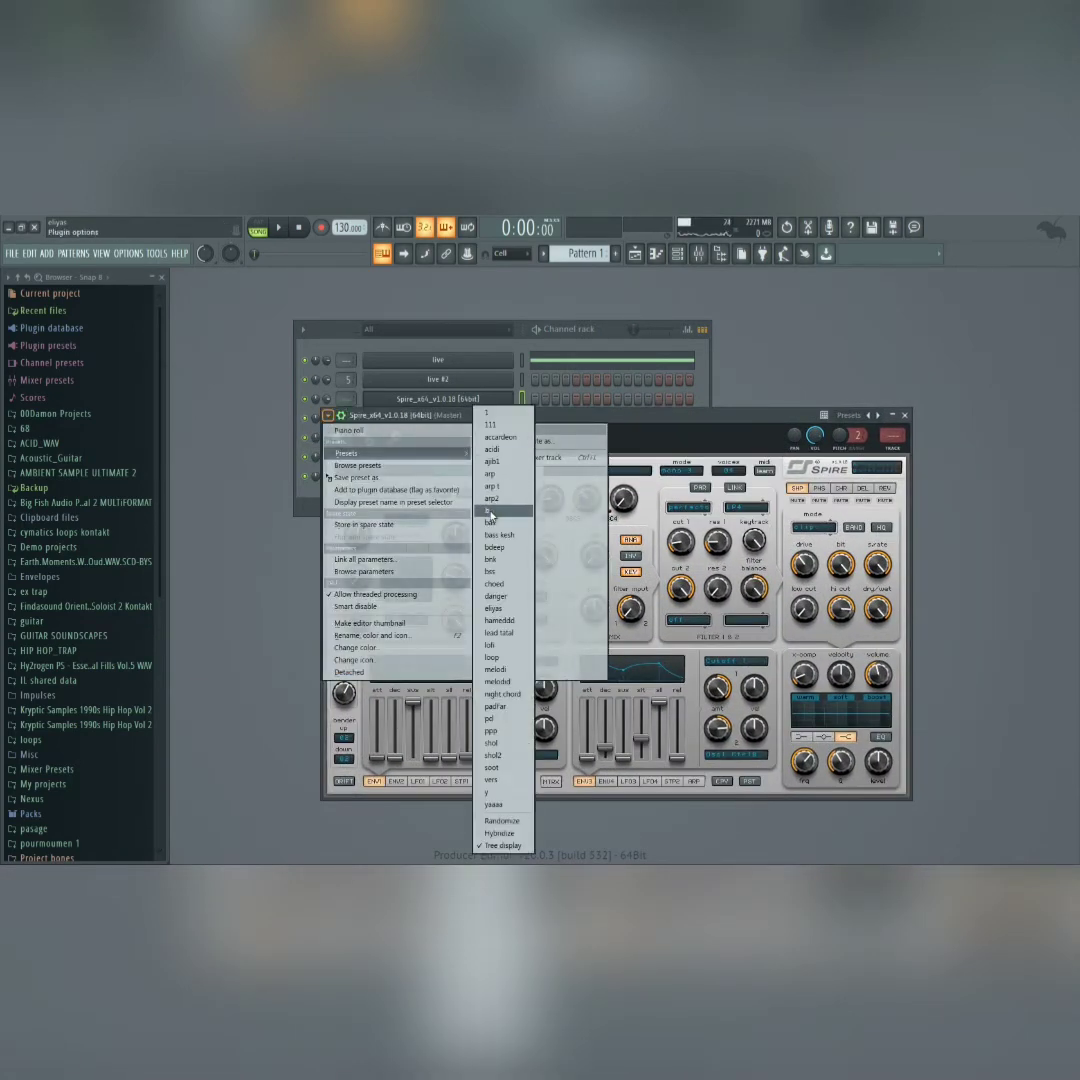
{"action": "left_click", "coordinate": [504, 537]}
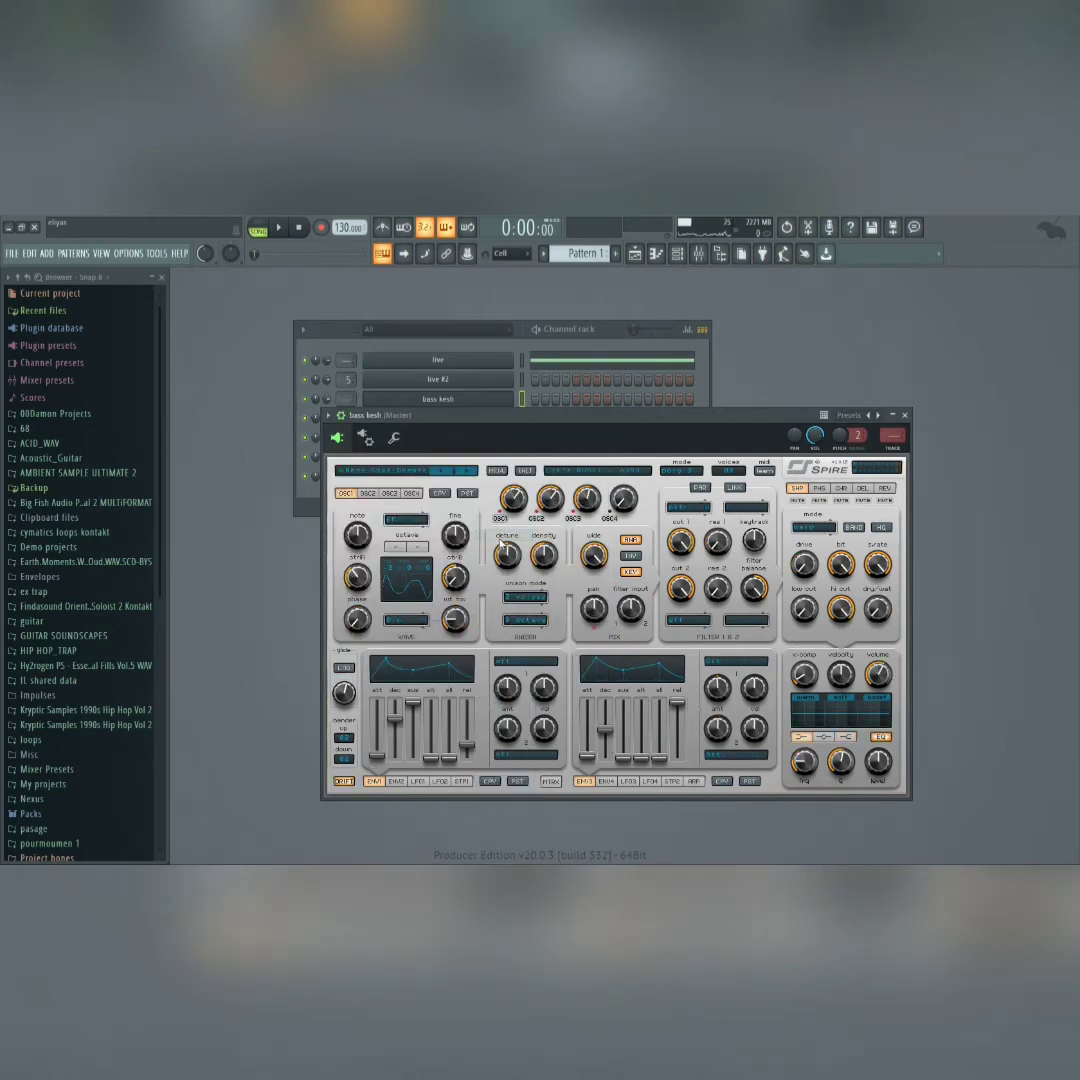
{"action": "left_click_drag", "start_coordinate": [542, 422], "coordinate": [534, 497]}
{"action": "key", "text": "space"}
{"action": "key", "text": "space"}
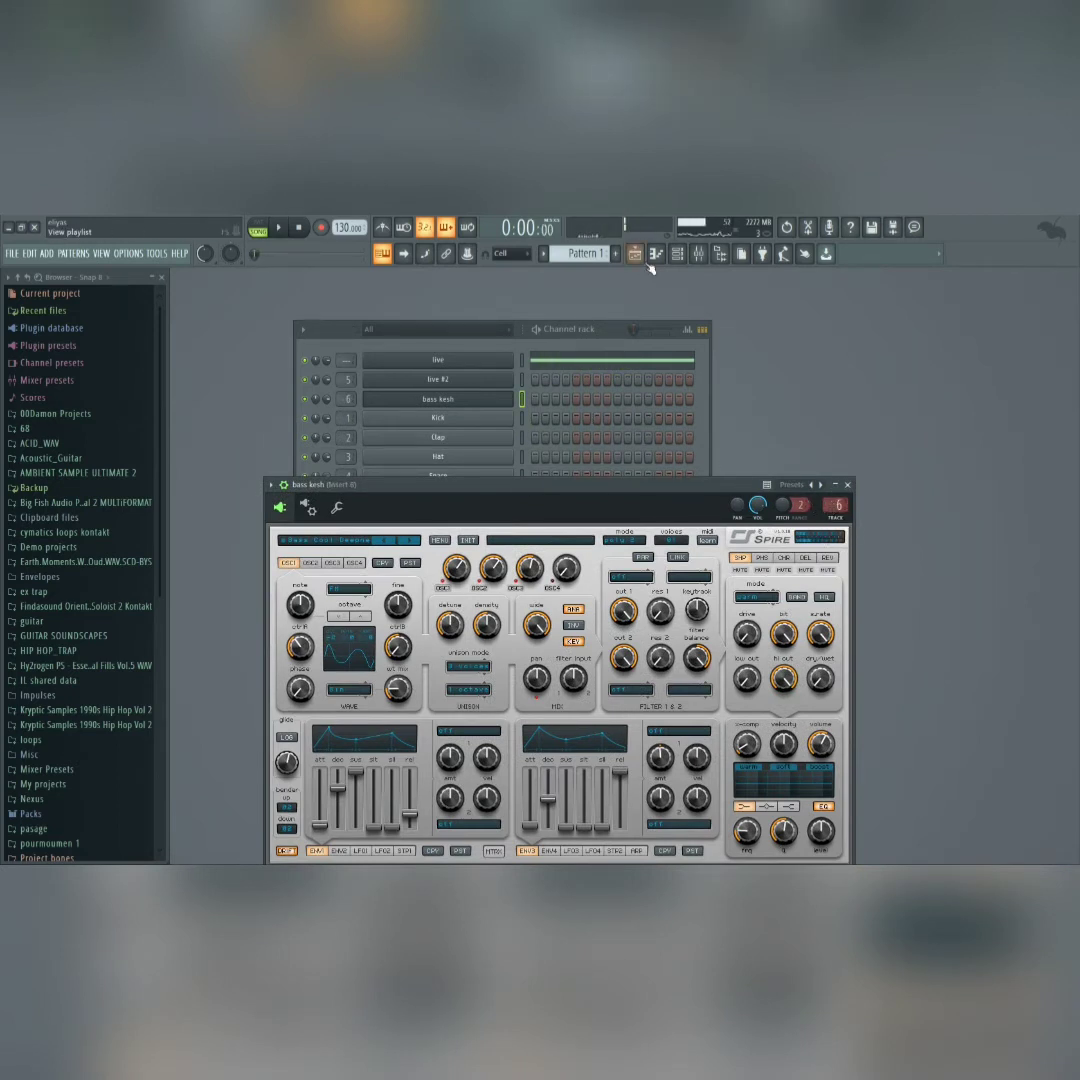
- Add Gross Beat to mixer Insert 6 with the Sidechain volume envelope and play the song to check it
{"action": "left_click", "coordinate": [700, 258]}
{"action": "left_click", "coordinate": [934, 455]}
{"action": "mouse_move", "coordinate": [950, 466]}
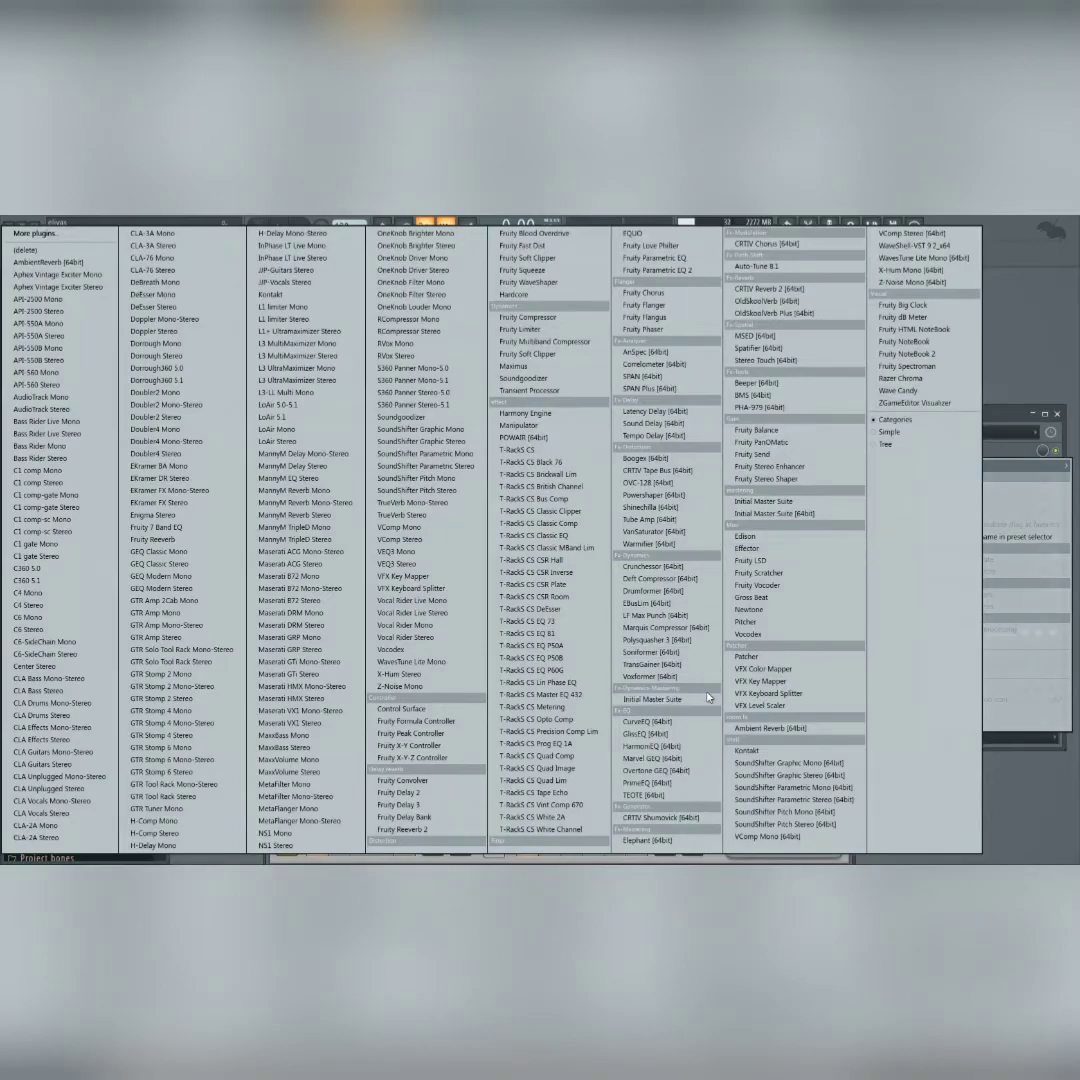
{"action": "left_click", "coordinate": [752, 597]}
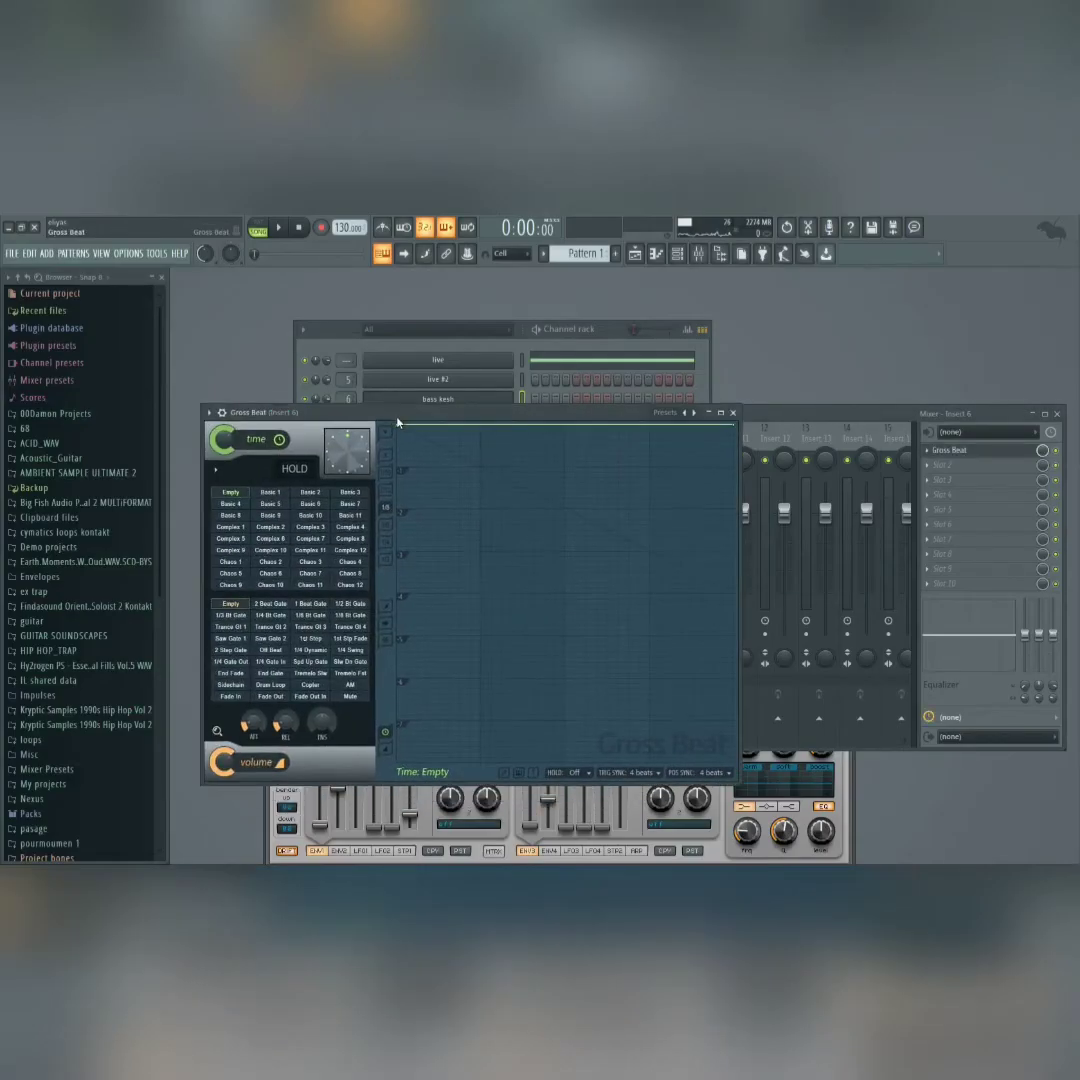
{"action": "left_click", "coordinate": [240, 686]}
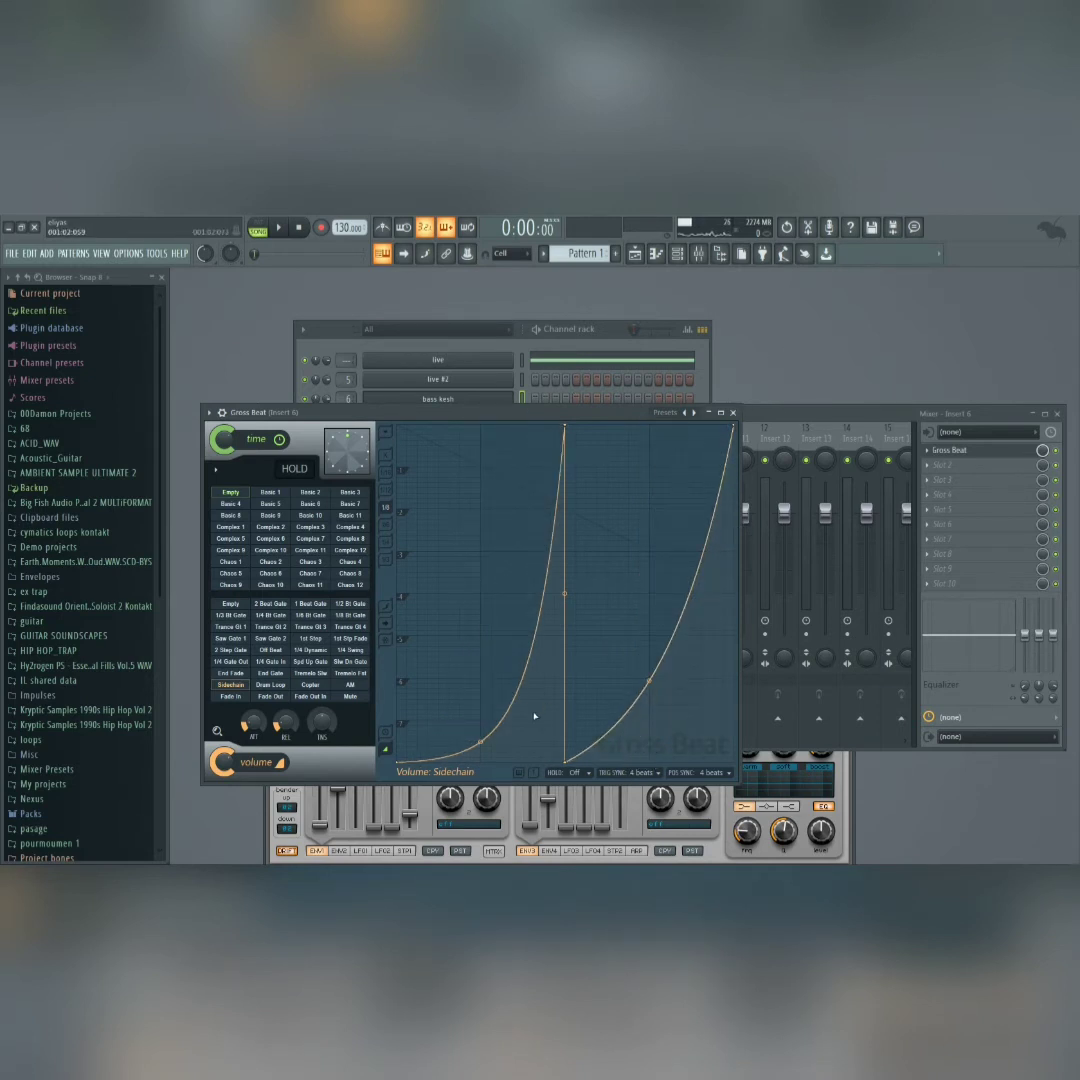
{"action": "key", "text": "space"}
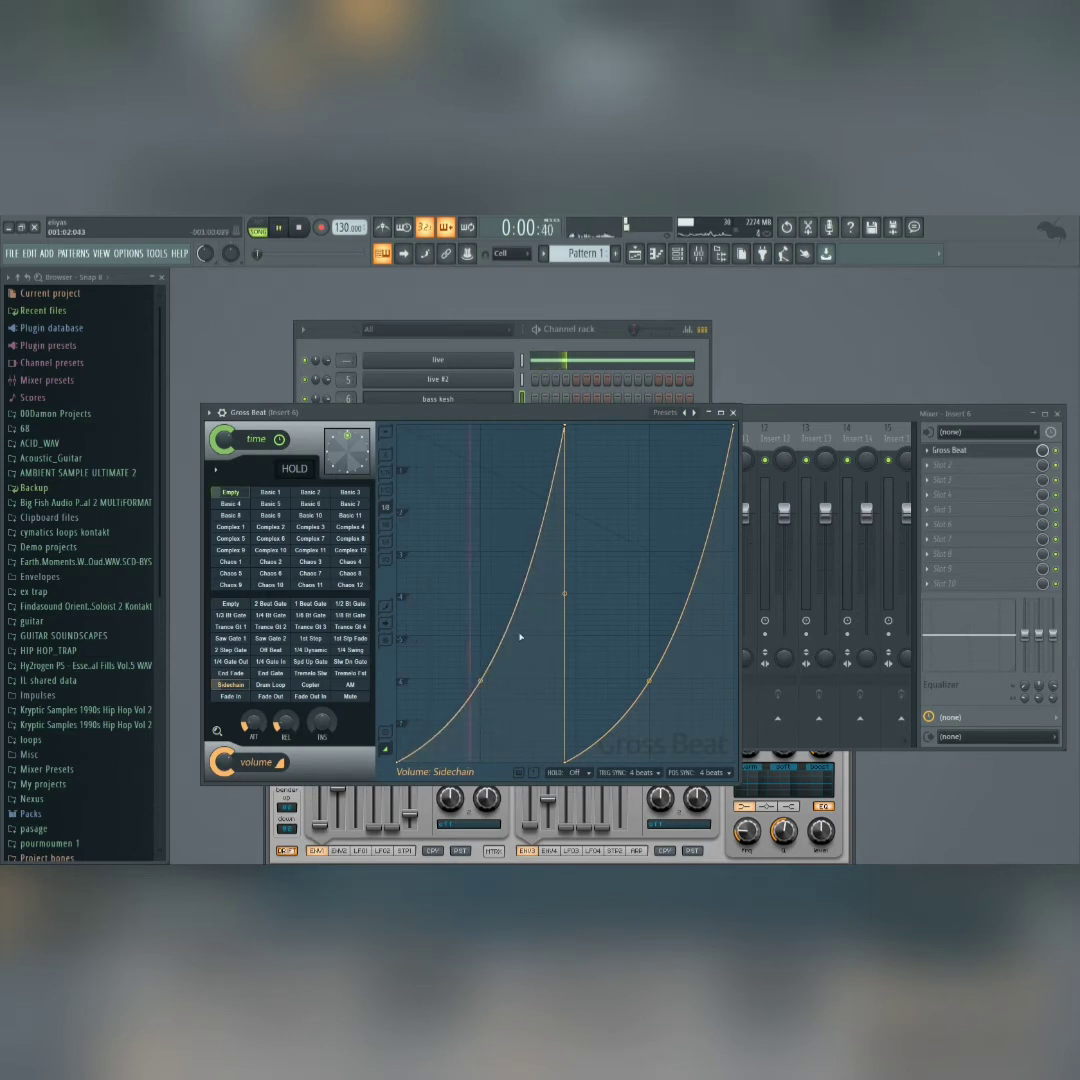
{"action": "left_click_drag", "start_coordinate": [608, 345], "coordinate": [608, 365]}
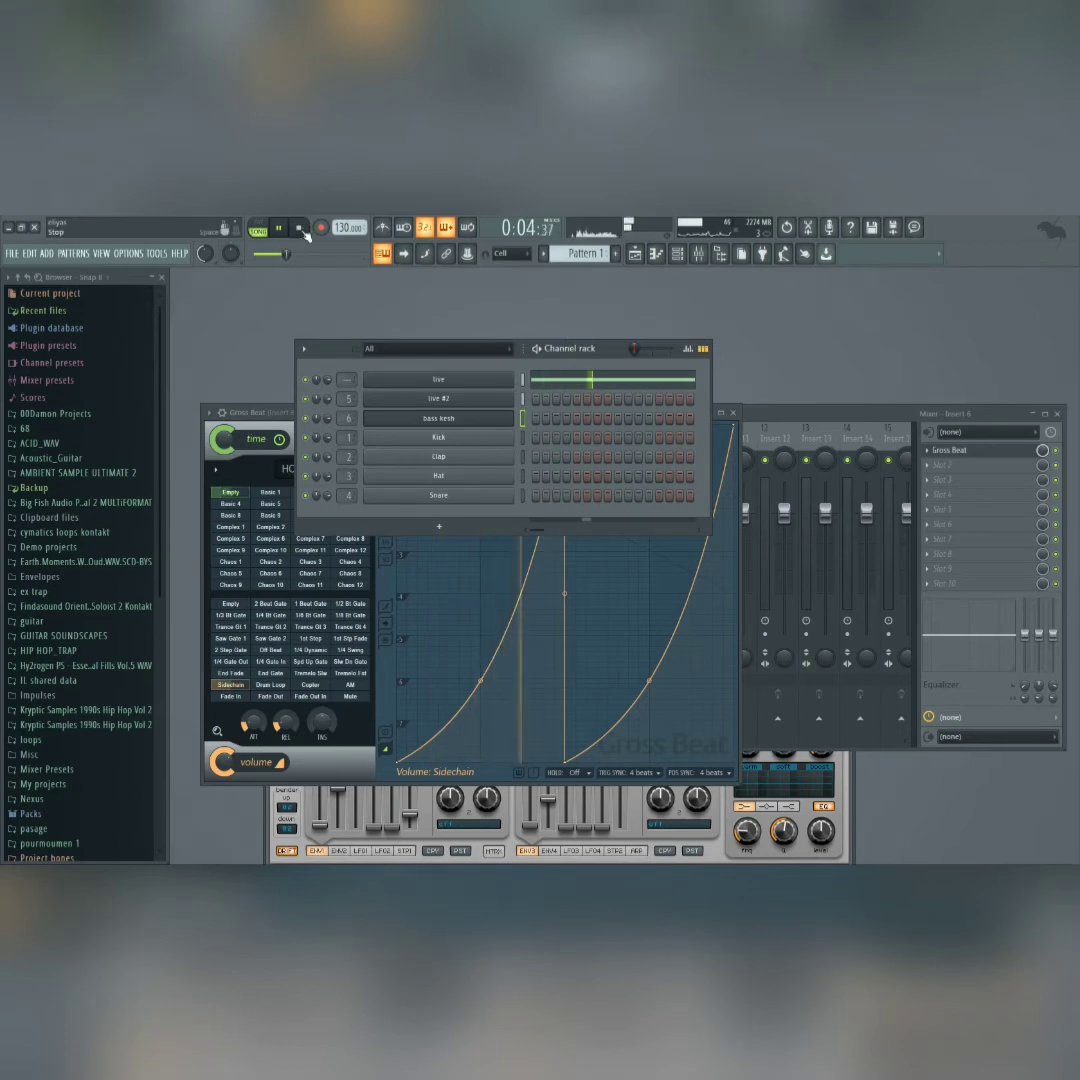
- Open the bass kesh piano roll and add a one-bar A4 note at the start of bar 1
{"action": "right_click", "coordinate": [468, 408]}
{"action": "left_click", "coordinate": [471, 421]}
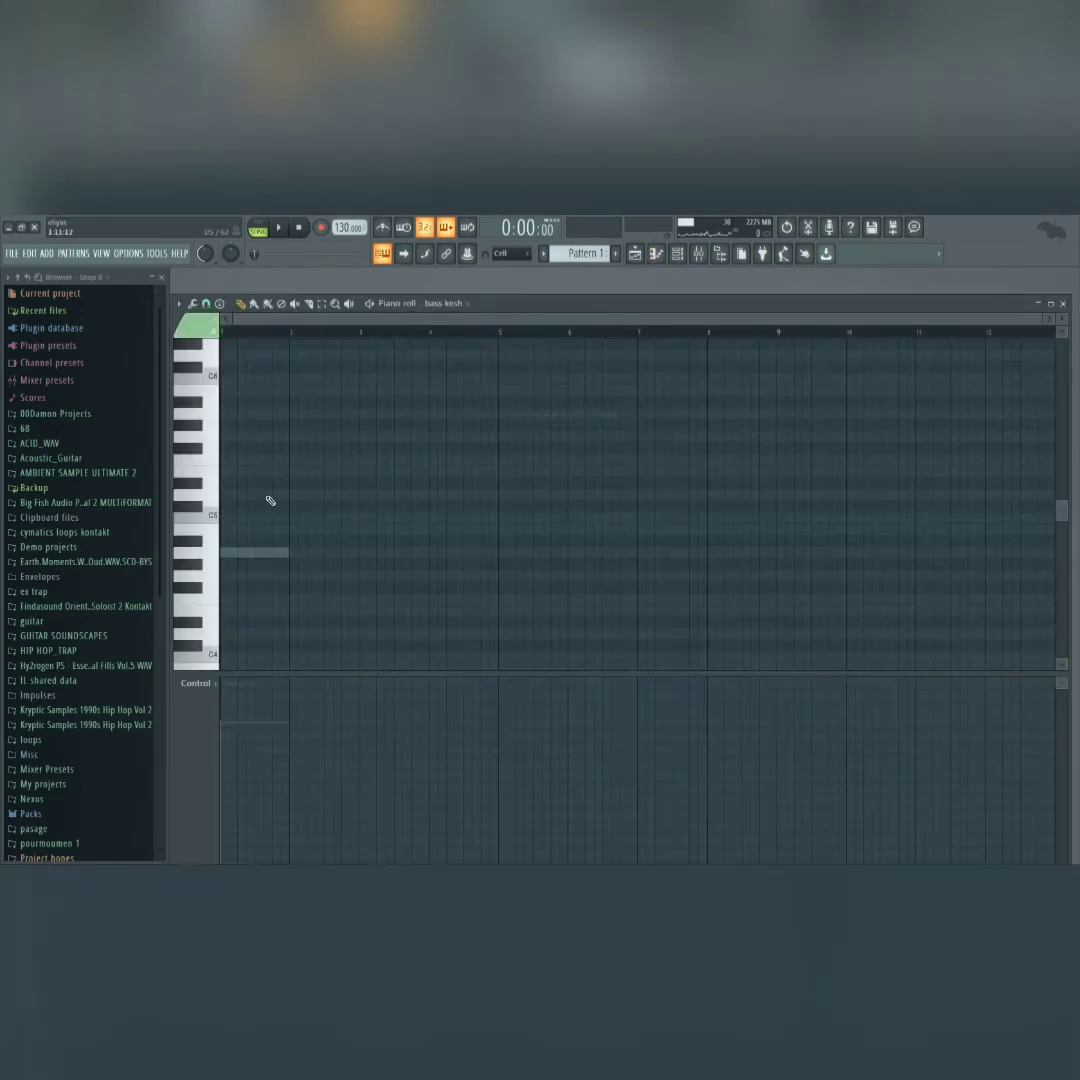
{"action": "scroll", "coordinate": [250, 510], "scroll_direction": "down", "scroll_amount": 3}
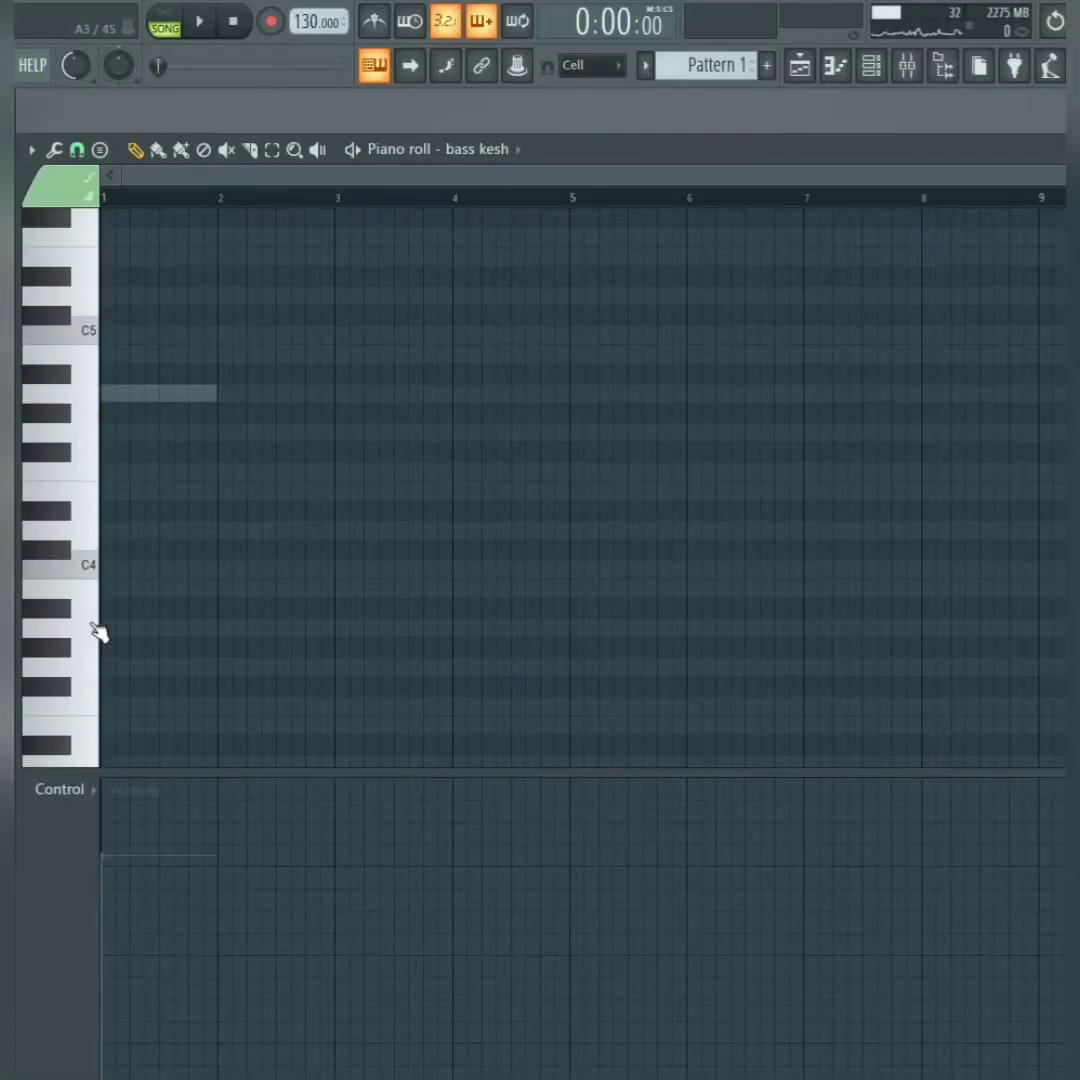
{"action": "left_click", "coordinate": [148, 395]}
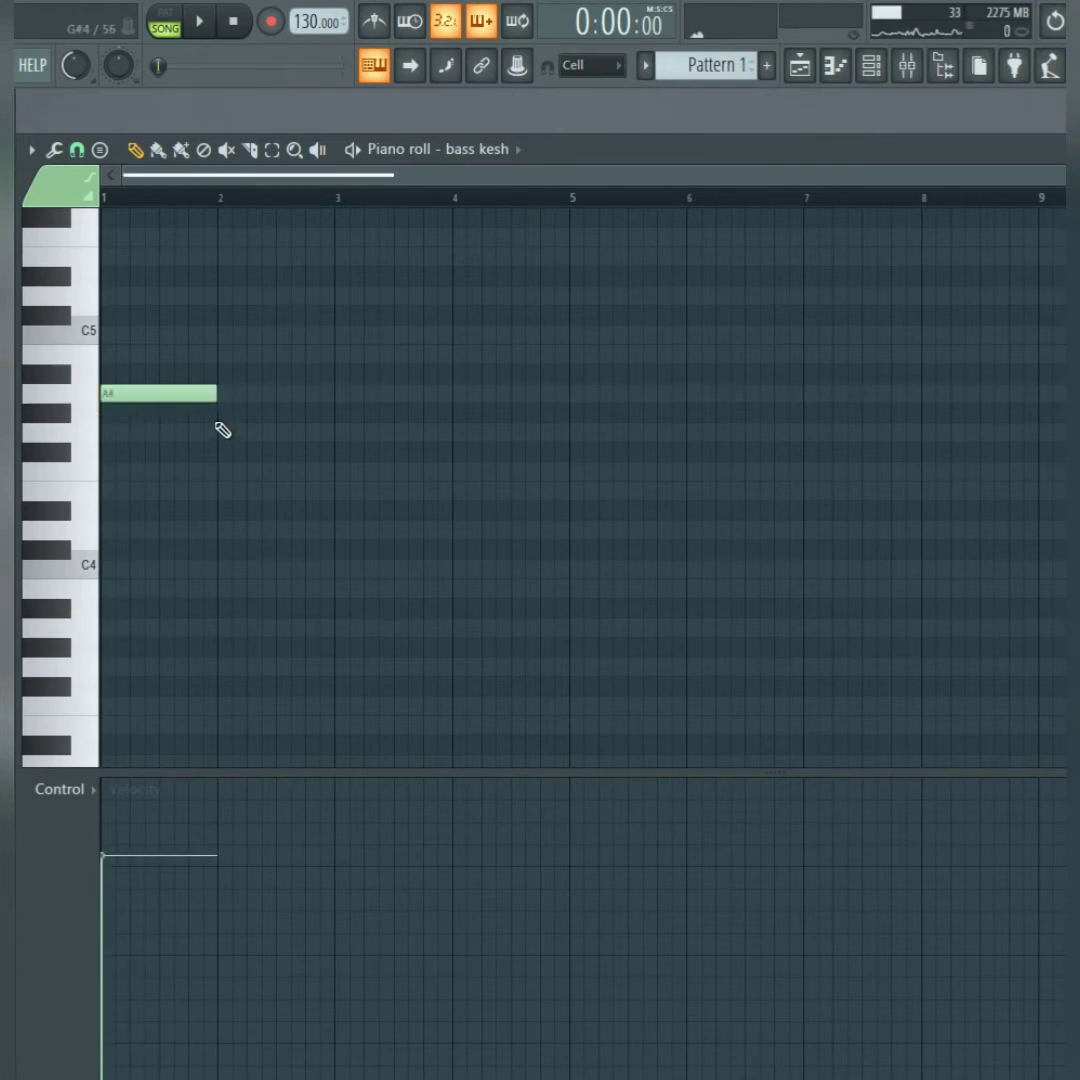
- Try lengthening the A4 note to one and a half bars while the pattern plays
{"action": "key", "text": "space"}
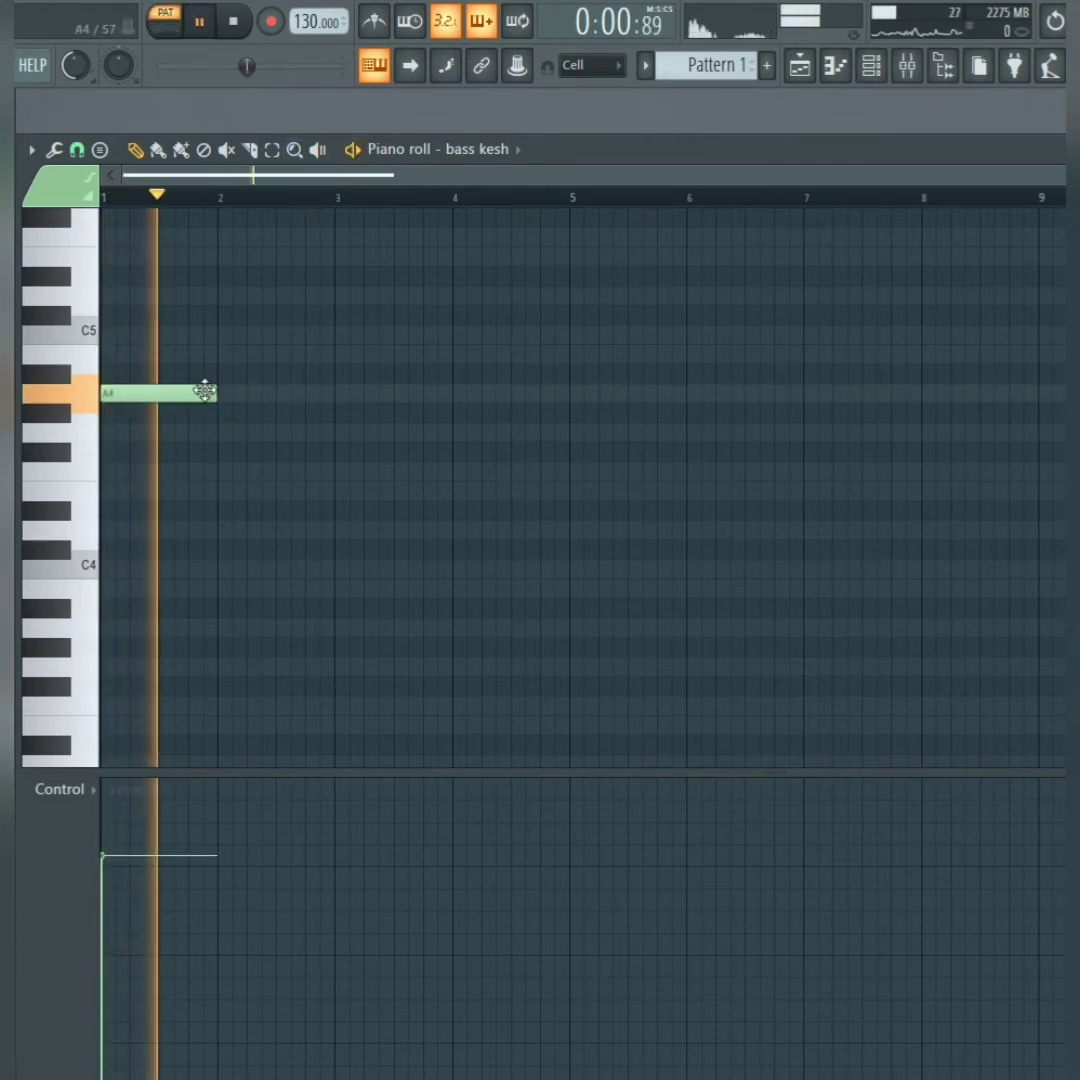
{"action": "left_click_drag", "start_coordinate": [218, 396], "coordinate": [280, 396]}
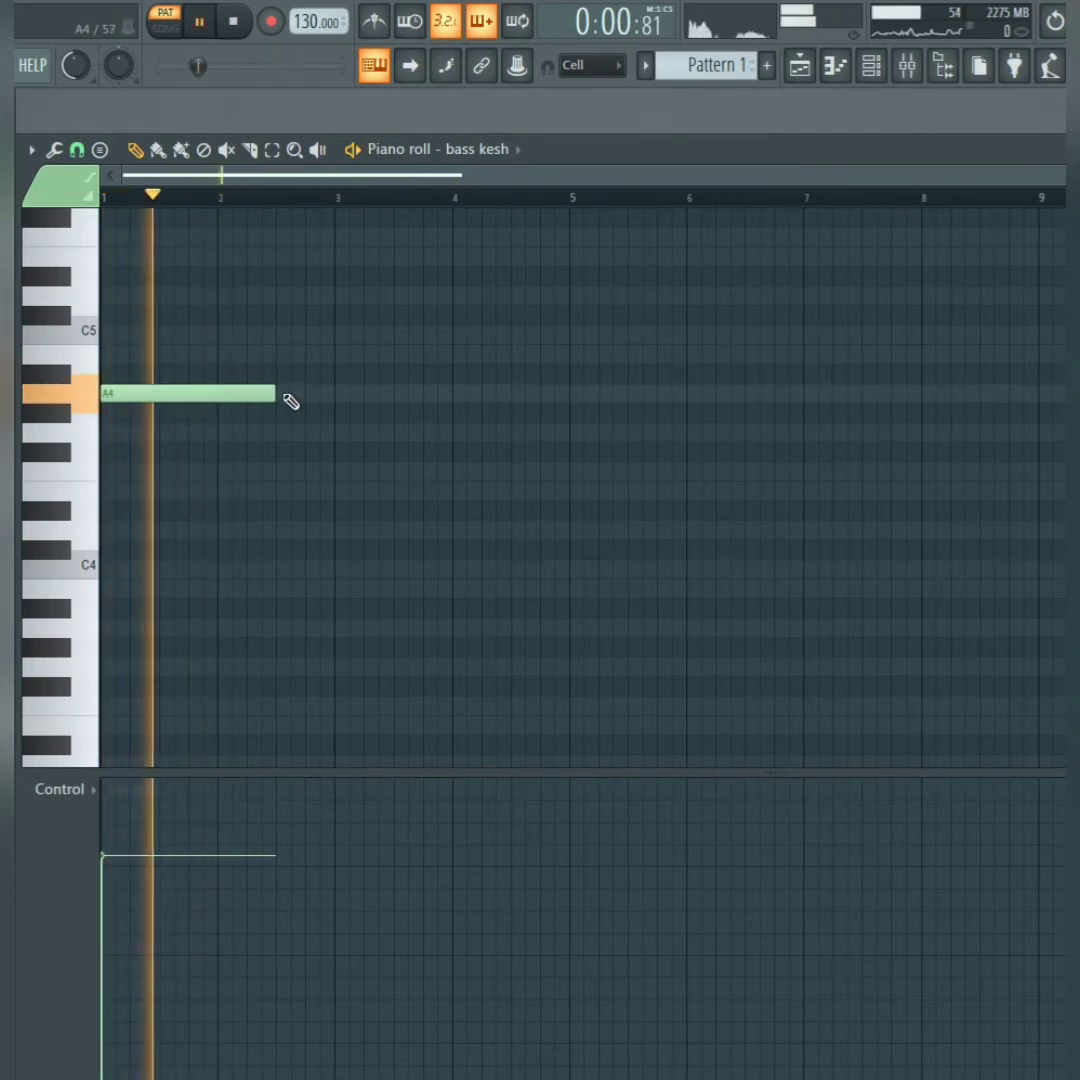
{"action": "left_click_drag", "start_coordinate": [267, 438], "coordinate": [391, 449]}
{"action": "key", "text": "space"}
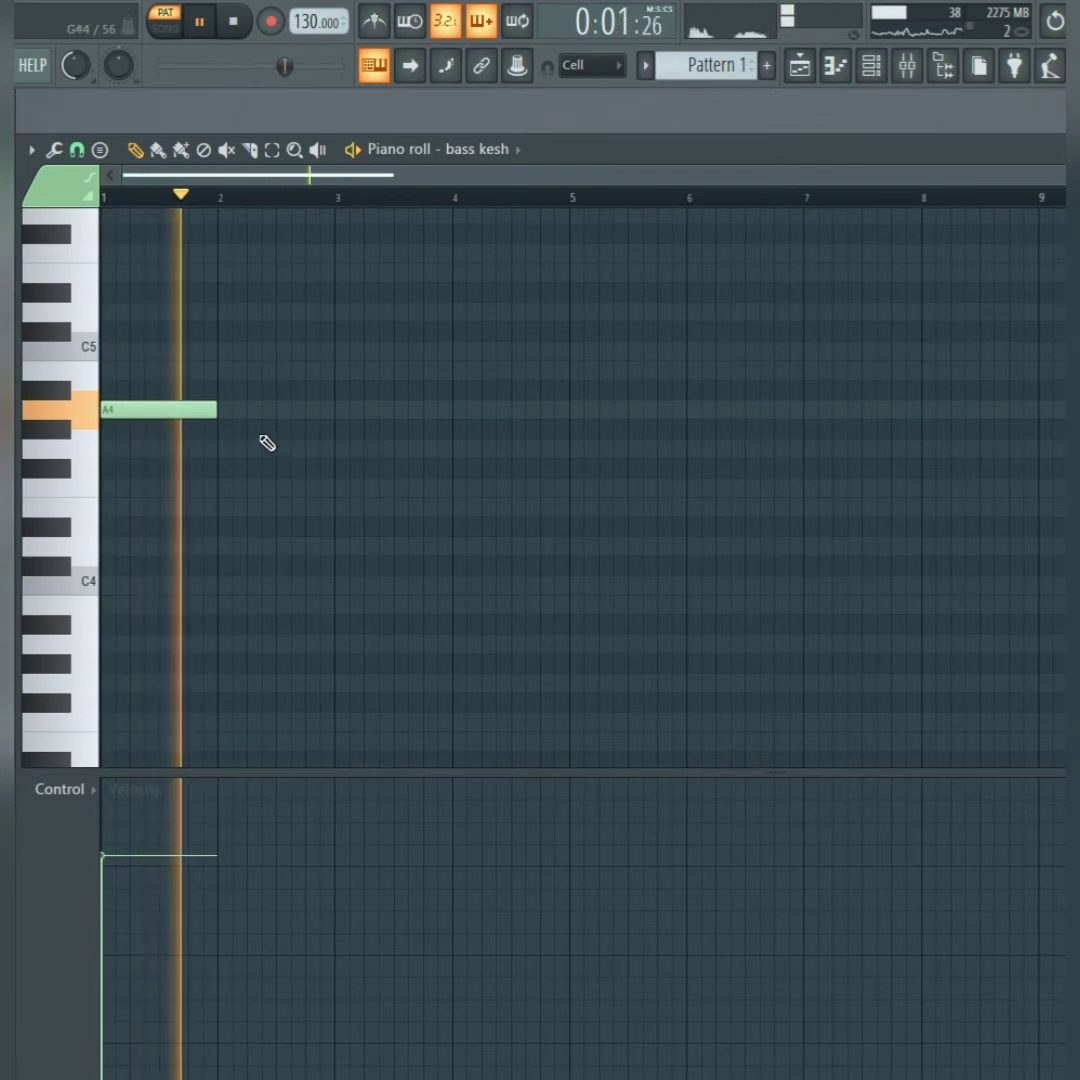
- Shorten the A4 note to half a bar and play the pattern
{"action": "key", "text": "space"}
{"action": "left_click_drag", "start_coordinate": [204, 413], "coordinate": [160, 414]}
{"action": "key", "text": "space"}
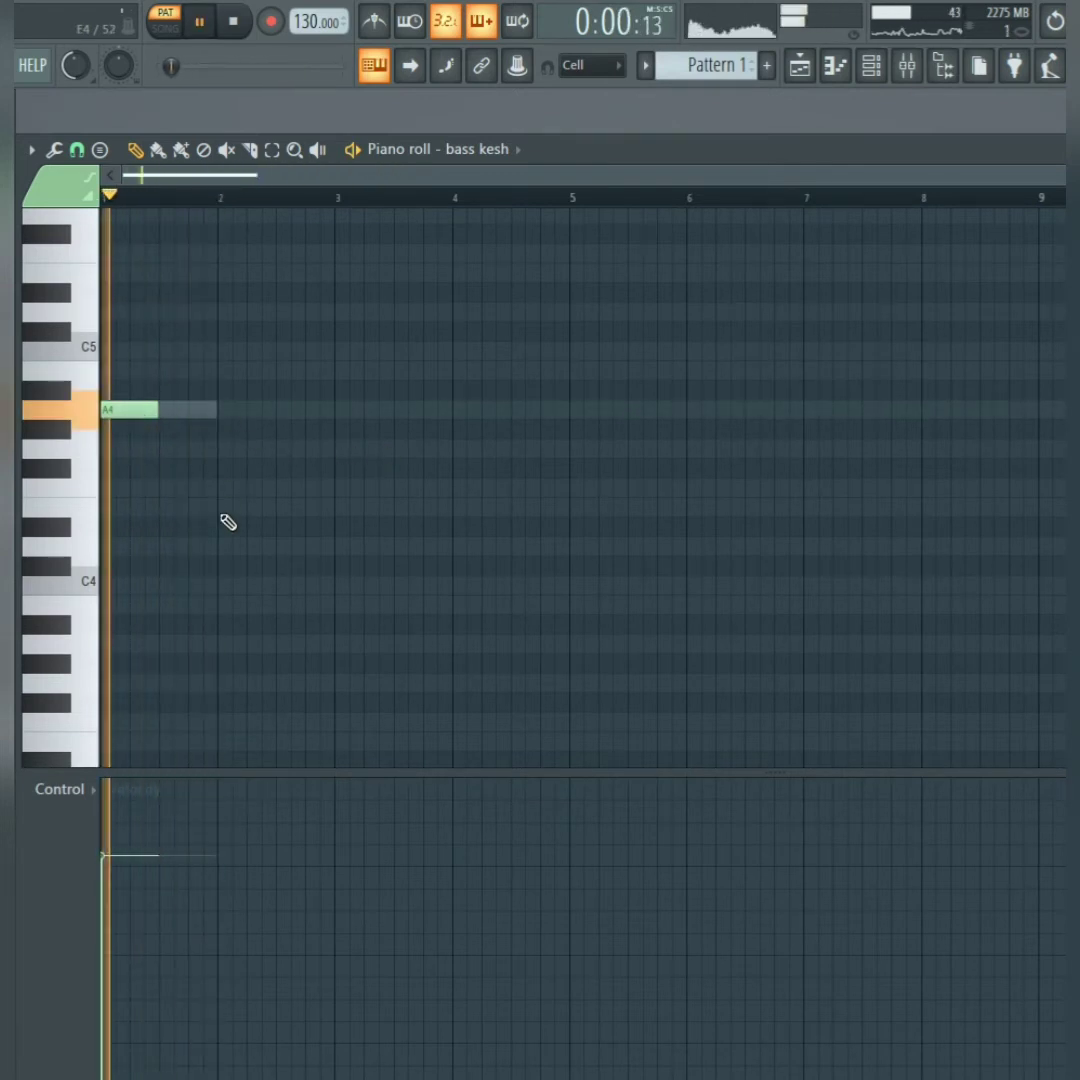
- Add an A3 note on beat 4 of bar 1 and remove the extra A3 note overlapping it
{"action": "scroll", "coordinate": [227, 521], "scroll_direction": "up", "scroll_amount": 5}
{"action": "key", "text": "space"}
{"action": "left_click_drag", "start_coordinate": [398, 583], "coordinate": [398, 645]}
{"action": "key", "text": "space"}
{"action": "left_click_drag", "start_coordinate": [655, 650], "coordinate": [583, 656]}
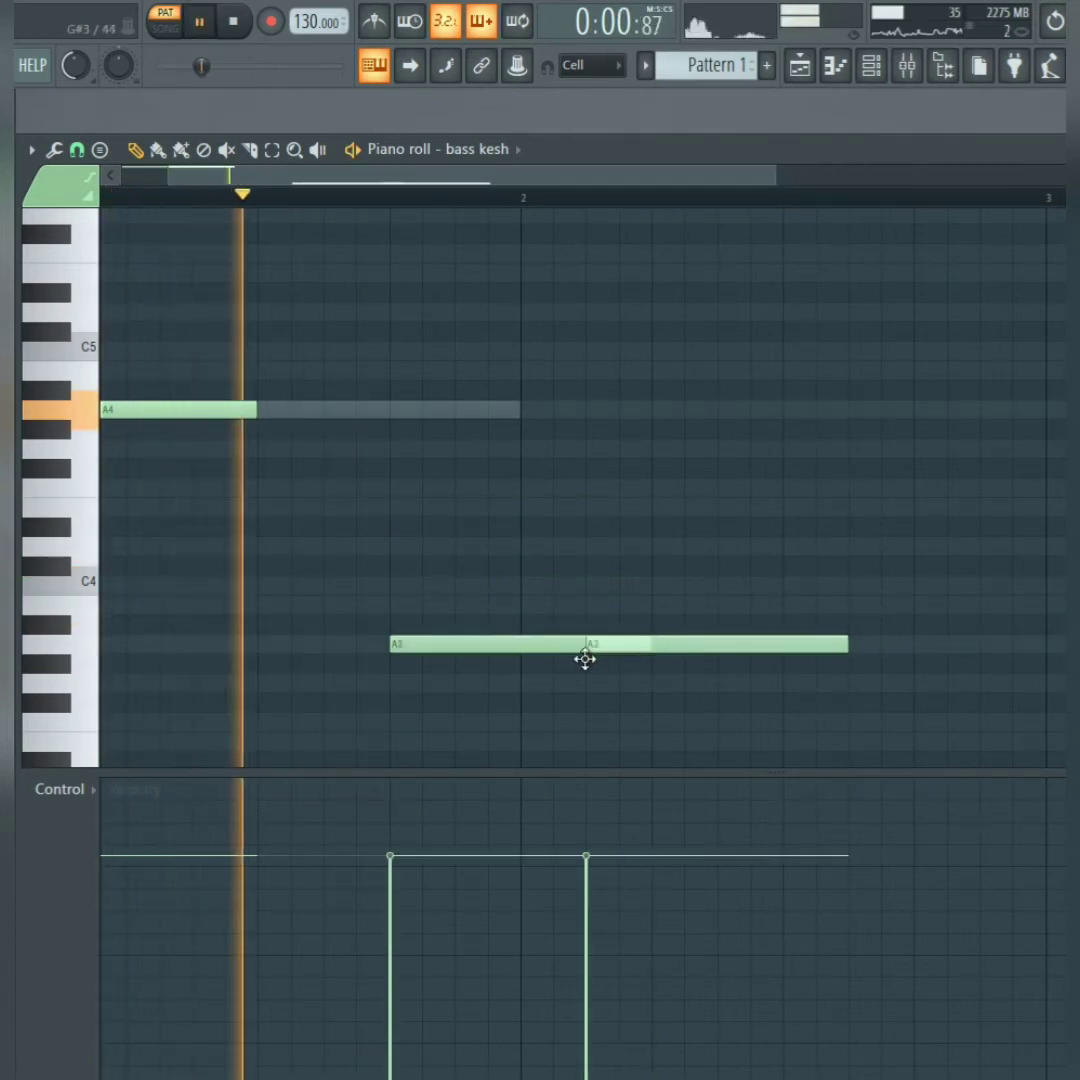
{"action": "right_click", "coordinate": [657, 650]}
- Add a one-beat E4 note starting half a beat before bar 2 and play the pattern
{"action": "key", "text": "space"}
{"action": "mouse_move", "coordinate": [482, 619]}
{"action": "left_mouse_down"}
{"action": "mouse_move", "coordinate": [463, 492]}
{"action": "mouse_move", "coordinate": [470, 510]}
{"action": "left_mouse_up"}
{"action": "key", "text": "space"}
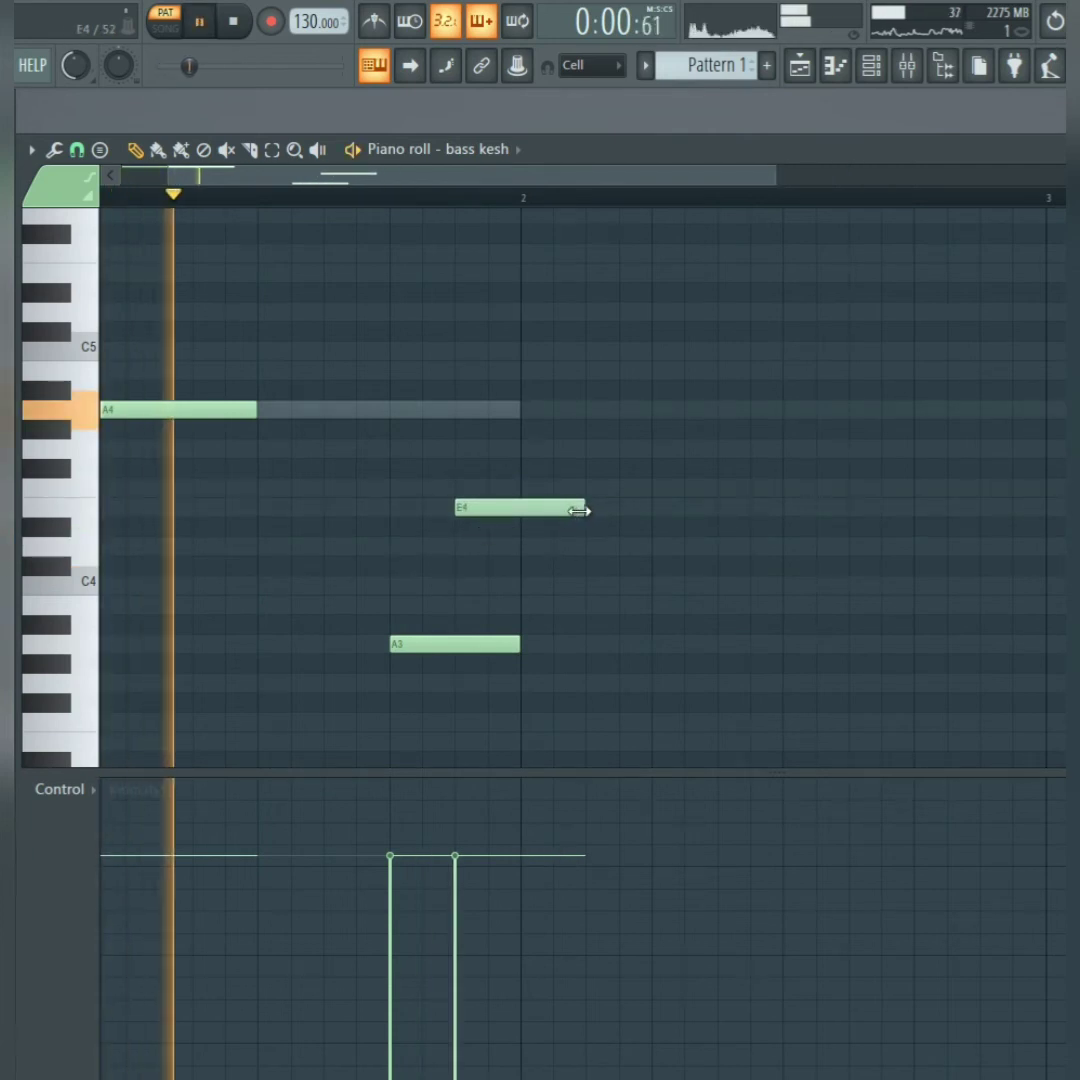
- Shorten the E4 note to half a beat and the A3 note in bar 1 to three-quarters of a beat
{"action": "left_click_drag", "start_coordinate": [581, 510], "coordinate": [520, 510]}
{"action": "key", "text": "space"}
{"action": "left_click_drag", "start_coordinate": [515, 644], "coordinate": [466, 647]}
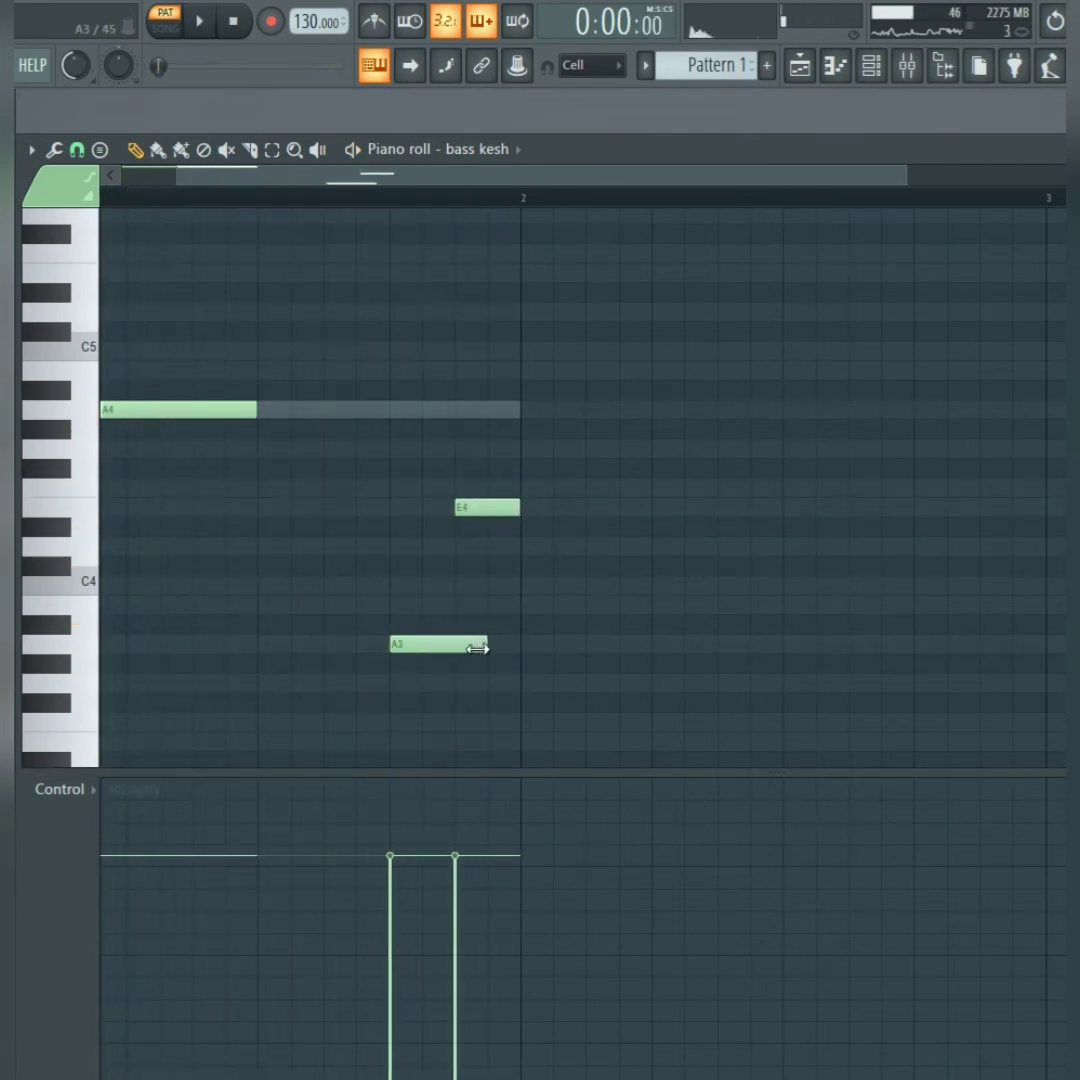
- Add a half-bar A4 note at the start of bar 2 and lengthen the E4 note to three-quarters of a beat
{"action": "left_click", "coordinate": [526, 409]}
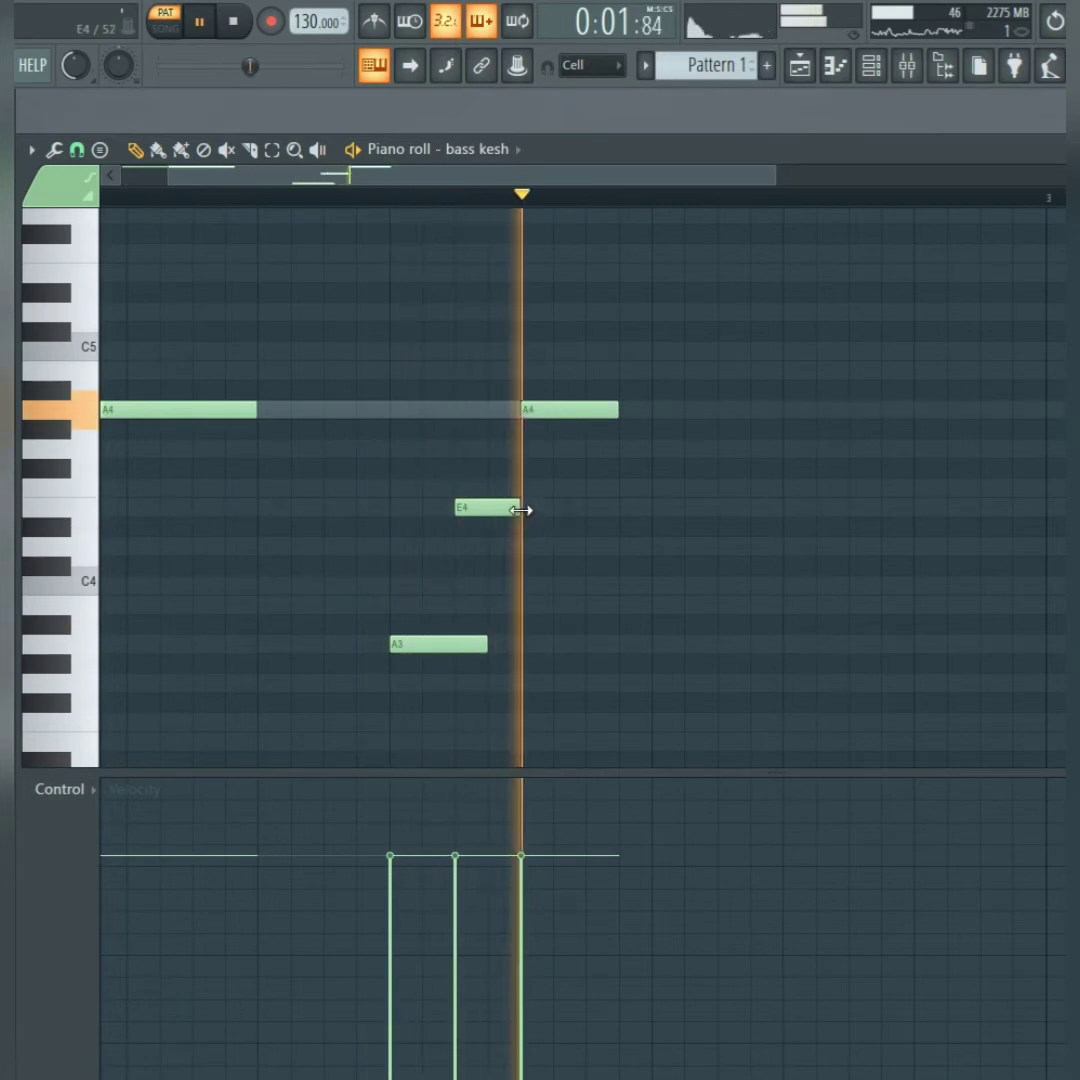
{"action": "left_click_drag", "start_coordinate": [521, 508], "coordinate": [552, 509]}
{"action": "left_click_drag", "start_coordinate": [618, 410], "coordinate": [782, 450]}
{"action": "left_click_drag", "start_coordinate": [738, 505], "coordinate": [412, 540]}
{"action": "scroll", "coordinate": [412, 540], "scroll_direction": "down", "scroll_amount": 3}
{"action": "key", "text": "space"}
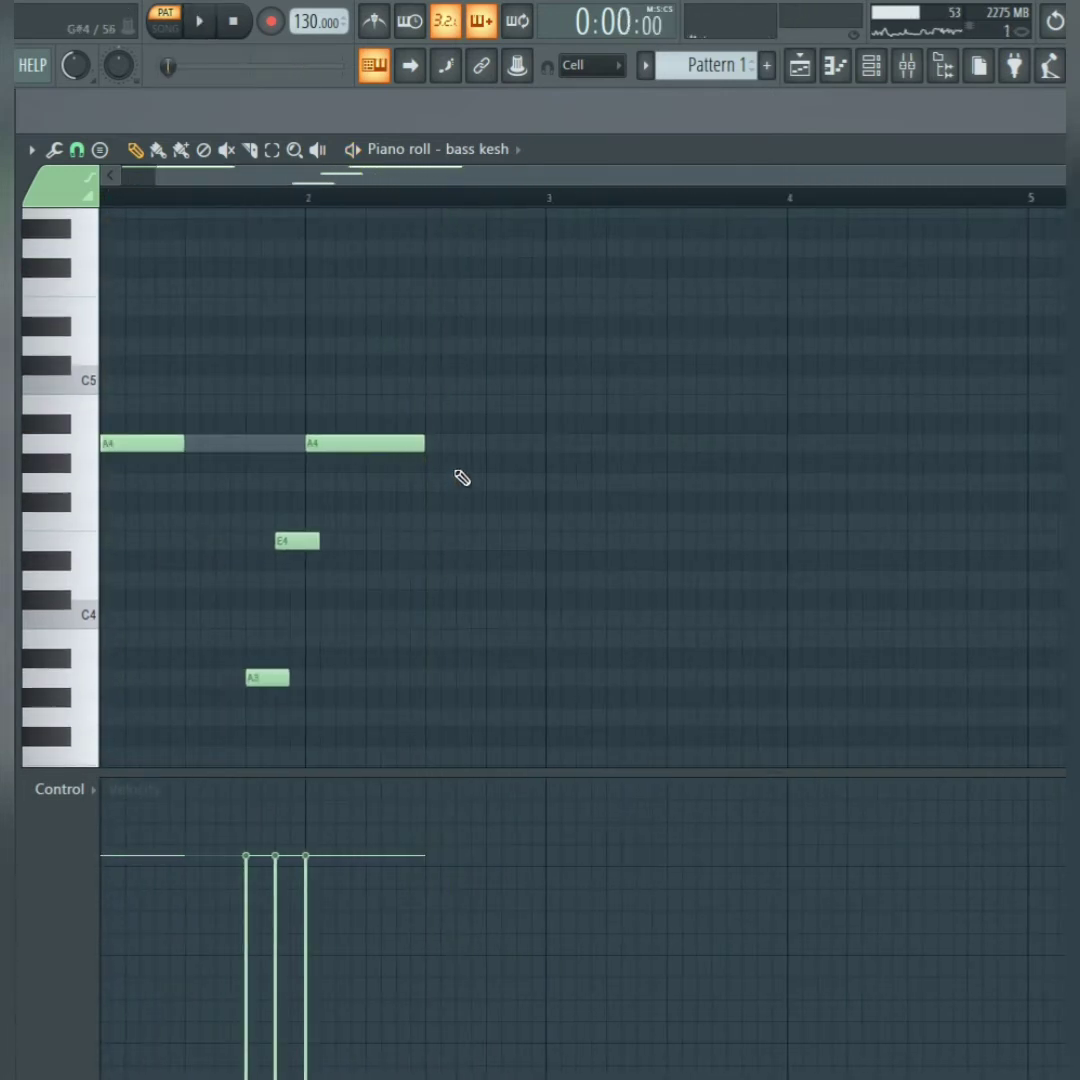
- Add an A5 note one and a half beats long in the middle of bar 2 and play the pattern
{"action": "left_click", "coordinate": [456, 305]}
{"action": "right_click", "coordinate": [474, 309]}
{"action": "scroll", "coordinate": [472, 328], "scroll_direction": "down", "scroll_amount": 1}
{"action": "scroll", "coordinate": [470, 325], "scroll_direction": "up", "scroll_amount": 2}
{"action": "mouse_move", "coordinate": [462, 309]}
{"action": "left_mouse_down"}
{"action": "mouse_move", "coordinate": [451, 359]}
{"action": "mouse_move", "coordinate": [451, 261]}
{"action": "mouse_move", "coordinate": [455, 276]}
{"action": "left_mouse_up"}
{"action": "key", "text": "space"}
{"action": "left_click_drag", "start_coordinate": [566, 272], "coordinate": [451, 272]}
{"action": "key", "text": "space"}
{"action": "key", "text": "space"}
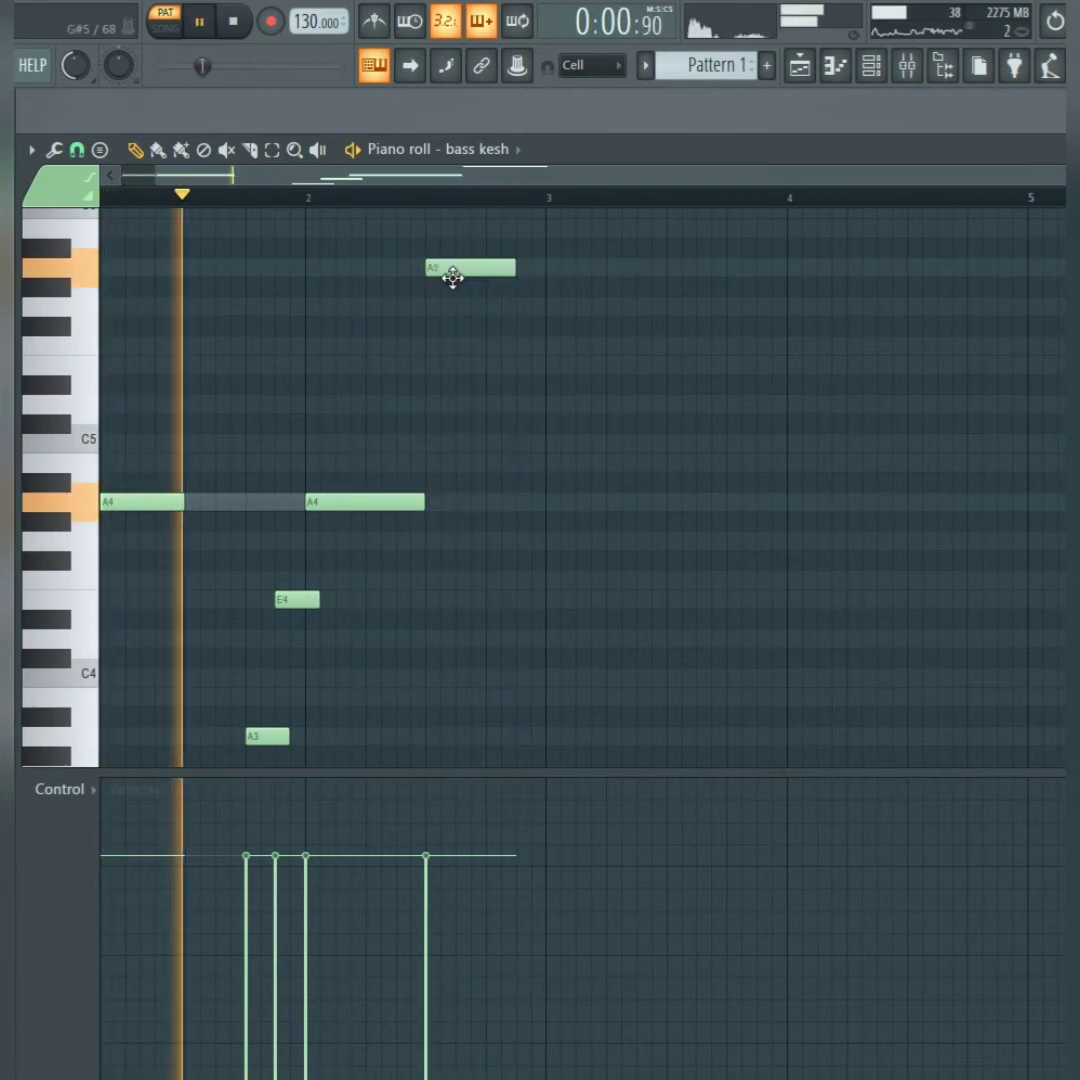
- Add a one-beat E5 note on beat 4 of bar 2
{"action": "left_click", "coordinate": [495, 503]}
{"action": "key", "text": "space"}
{"action": "left_click_drag", "start_coordinate": [573, 498], "coordinate": [524, 374]}
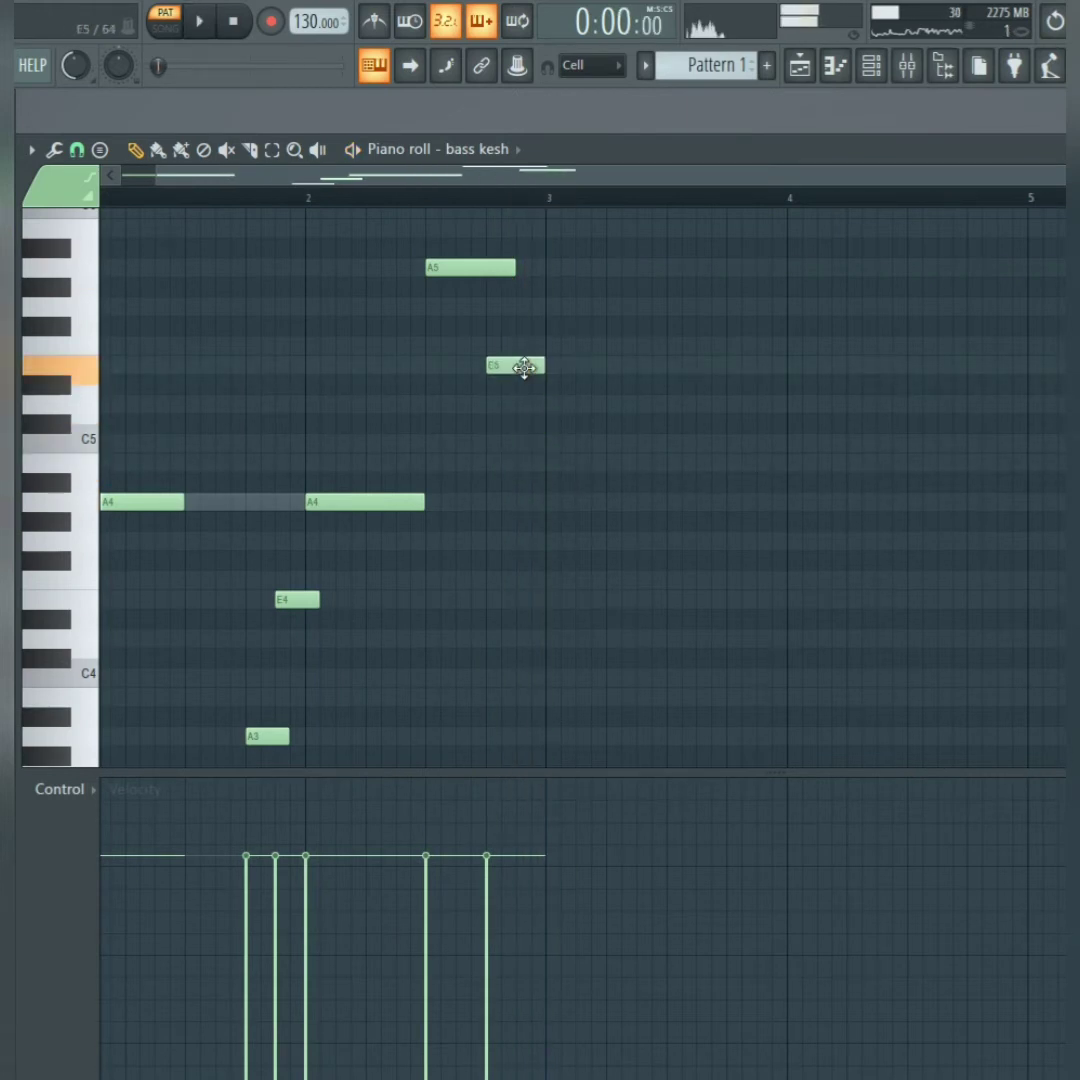
- Add a half-beat A3 note at the end of bar 2 and play the pattern
{"action": "left_click_drag", "start_coordinate": [510, 664], "coordinate": [545, 736]}
{"action": "key", "text": "space"}
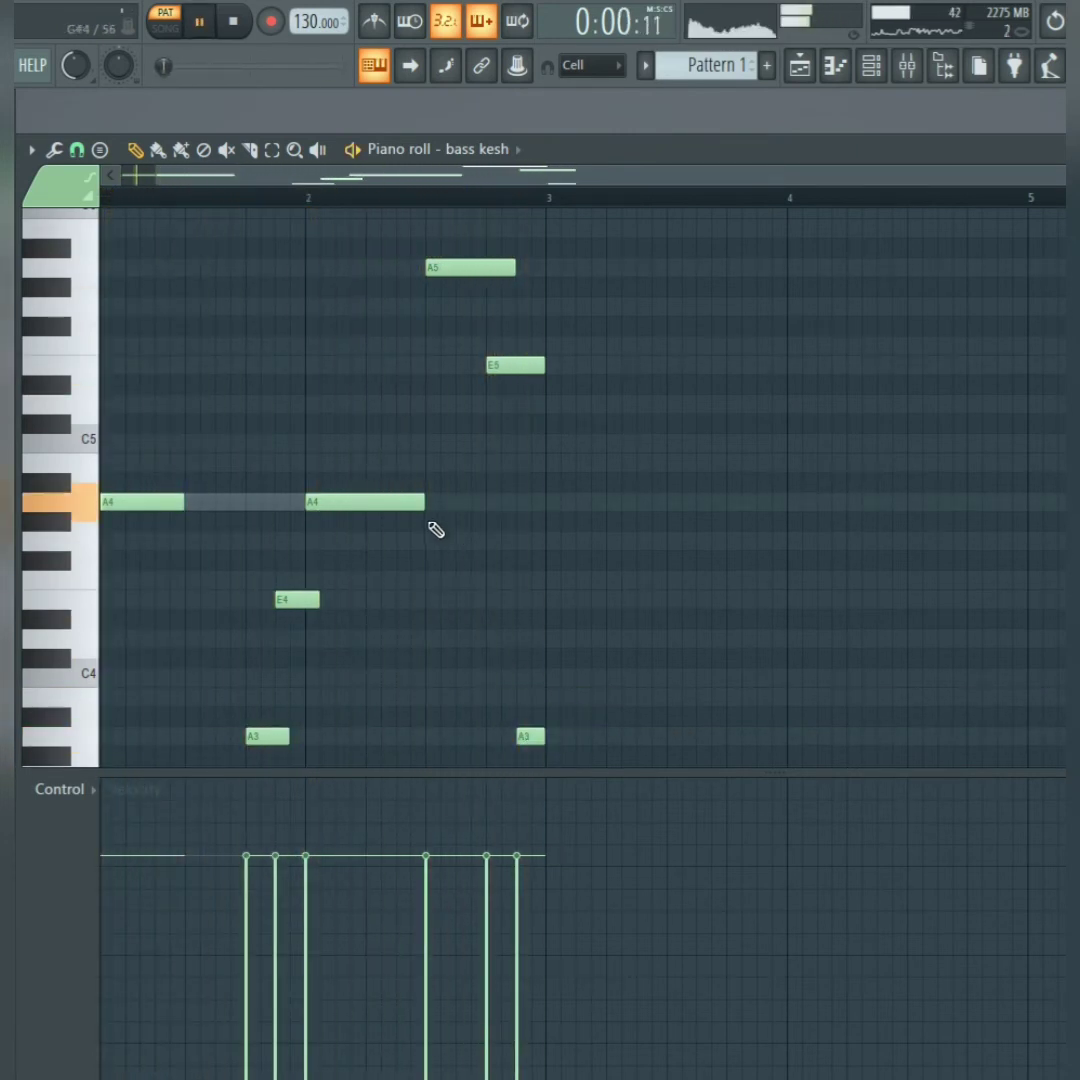
{"action": "scroll", "coordinate": [440, 527], "scroll_direction": "up", "scroll_amount": 2}
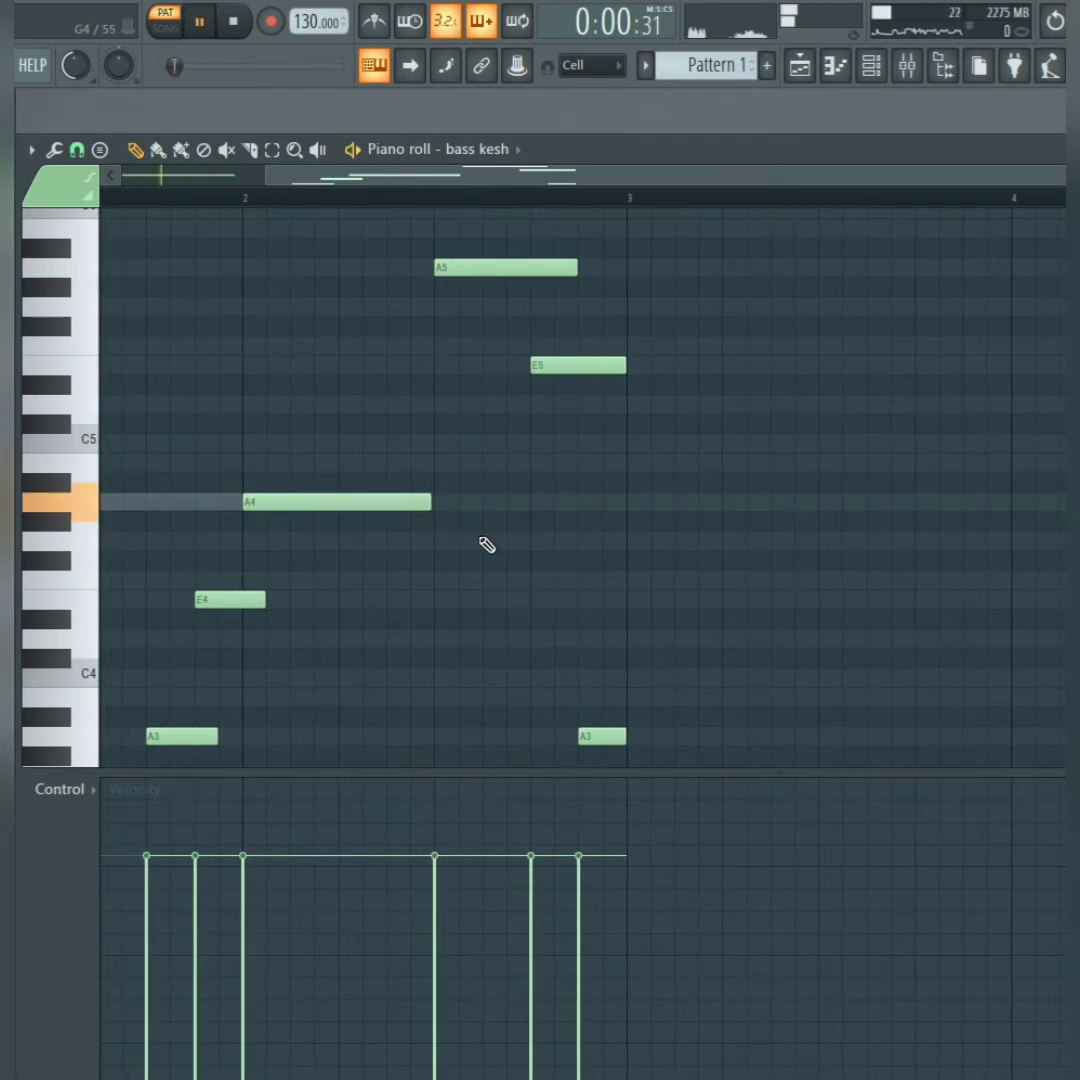
{"action": "scroll", "coordinate": [476, 557], "scroll_direction": "down", "scroll_amount": 2}
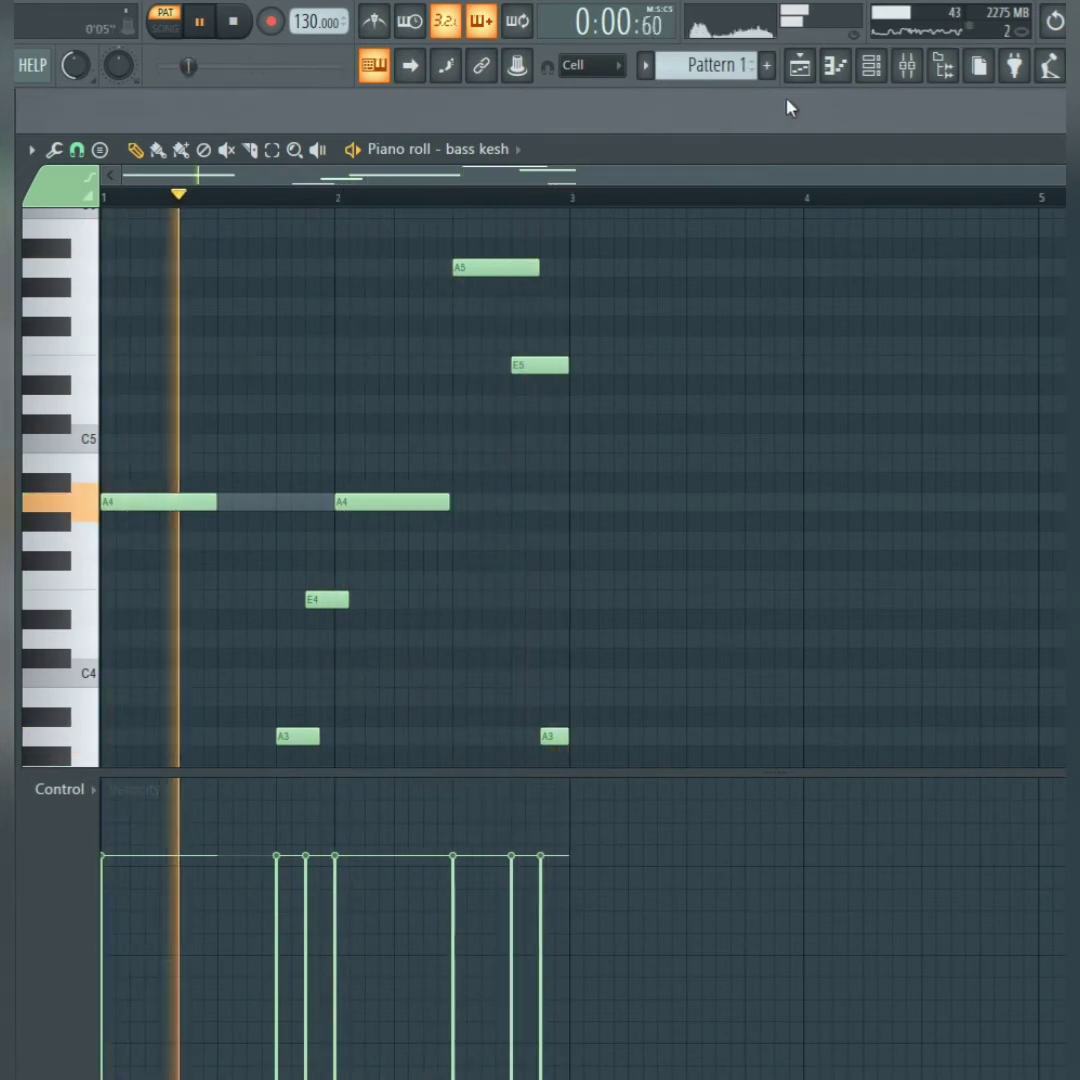
- Play the arrangement in song mode and open Pattern 1 from the playlist
{"action": "key", "text": "space"}
{"action": "left_click", "coordinate": [799, 67]}
{"action": "key", "text": "space"}
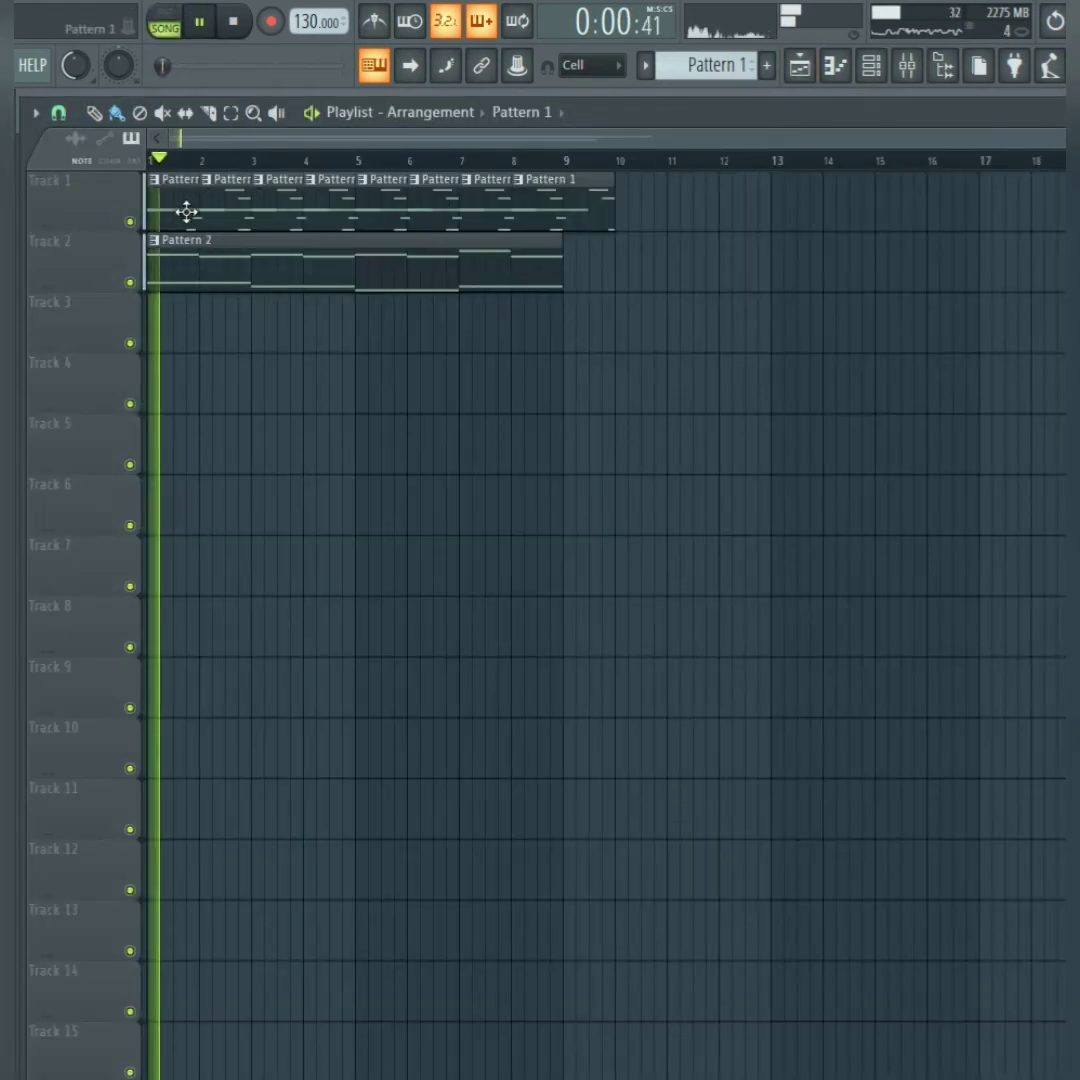
{"action": "double_click", "coordinate": [188, 212]}
{"action": "key", "text": "Escape"}
{"action": "key", "text": "space"}
- Cut the bass kesh notes from Pattern 1 and paste them into the same channel of Pattern 3
{"action": "right_click", "coordinate": [510, 352]}
{"action": "left_click", "coordinate": [740, 291]}
{"action": "scroll", "coordinate": [710, 68], "scroll_direction": "down", "scroll_amount": 2}
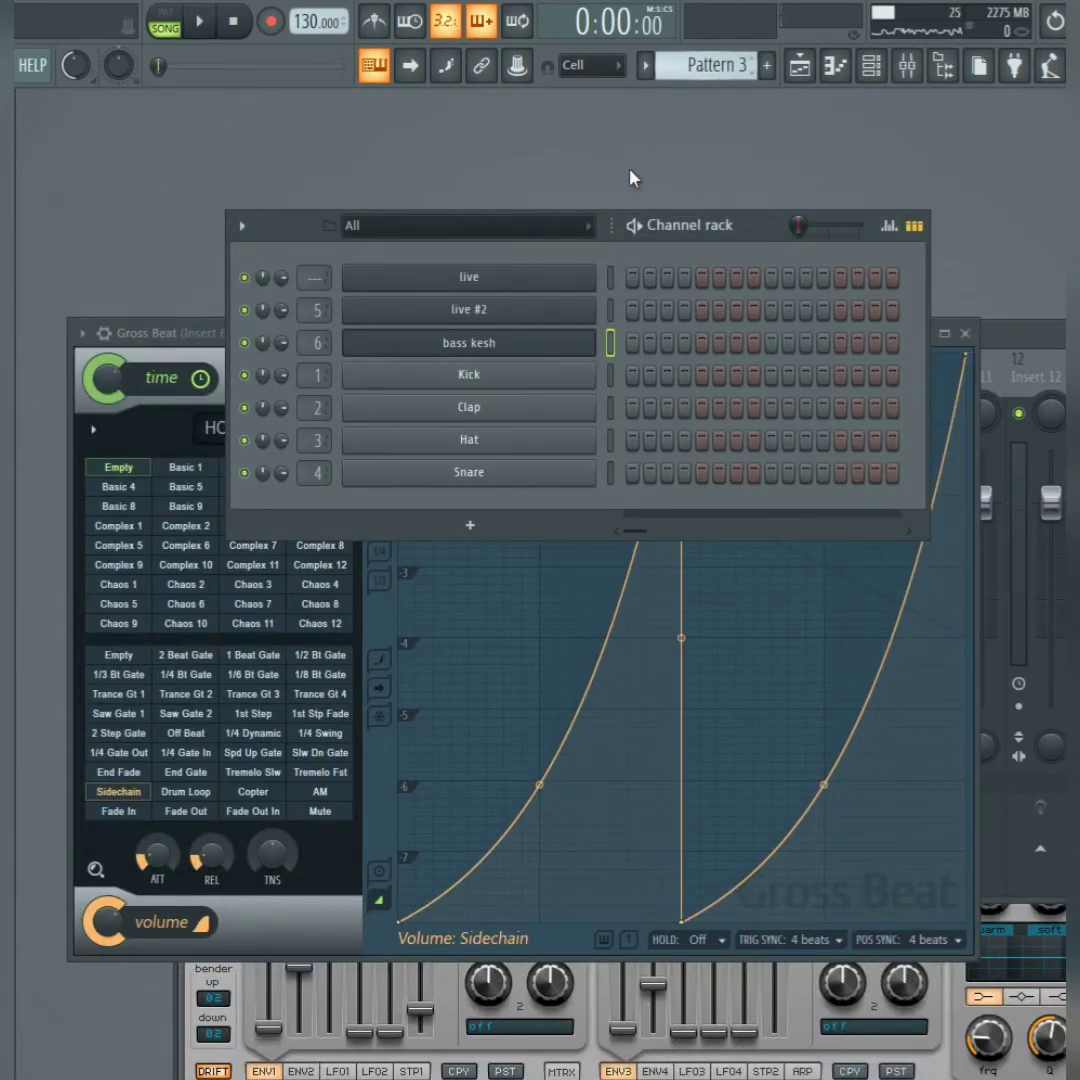
{"action": "right_click", "coordinate": [555, 350]}
{"action": "left_click", "coordinate": [805, 385]}
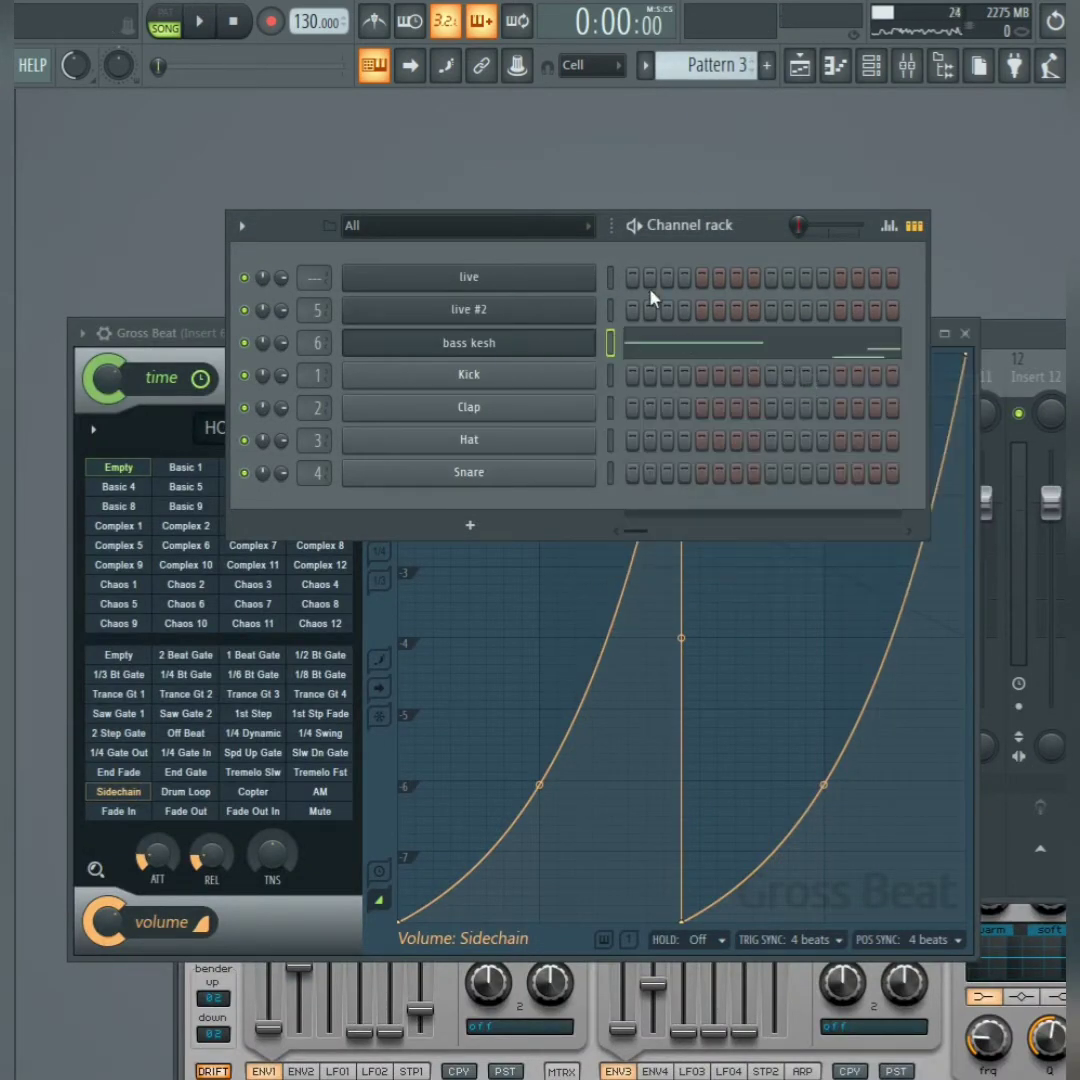
- Copy the two-bar bass phrase of Pattern 3 into bars 3 and 4, two semitones lower, starting on G4
{"action": "left_click", "coordinate": [722, 345]}
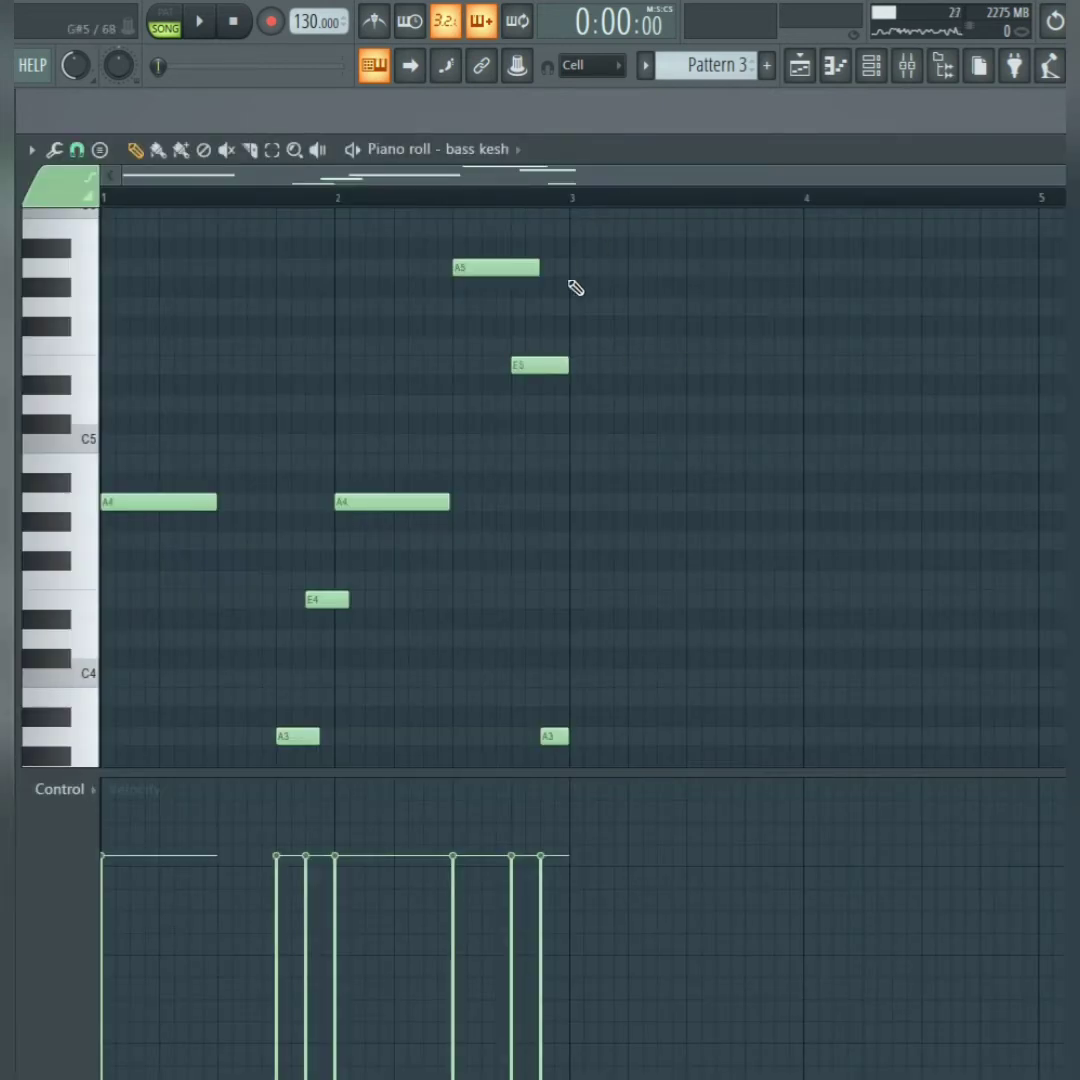
{"action": "scroll", "coordinate": [600, 340], "scroll_direction": "down", "scroll_amount": 3}
{"action": "scroll", "coordinate": [636, 344], "scroll_direction": "up", "scroll_amount": 3}
{"action": "left_click_drag", "start_coordinate": [74, 212], "coordinate": [78, 212]}
{"action": "scroll", "coordinate": [239, 395], "scroll_direction": "down", "scroll_amount": 1}
{"action": "left_click_drag", "start_coordinate": [149, 415], "coordinate": [600, 453]}
{"action": "key", "text": "space"}
{"action": "left_click_drag", "start_coordinate": [567, 389], "coordinate": [145, 362]}
{"action": "left_click", "coordinate": [292, 494], "text": "ctrl"}
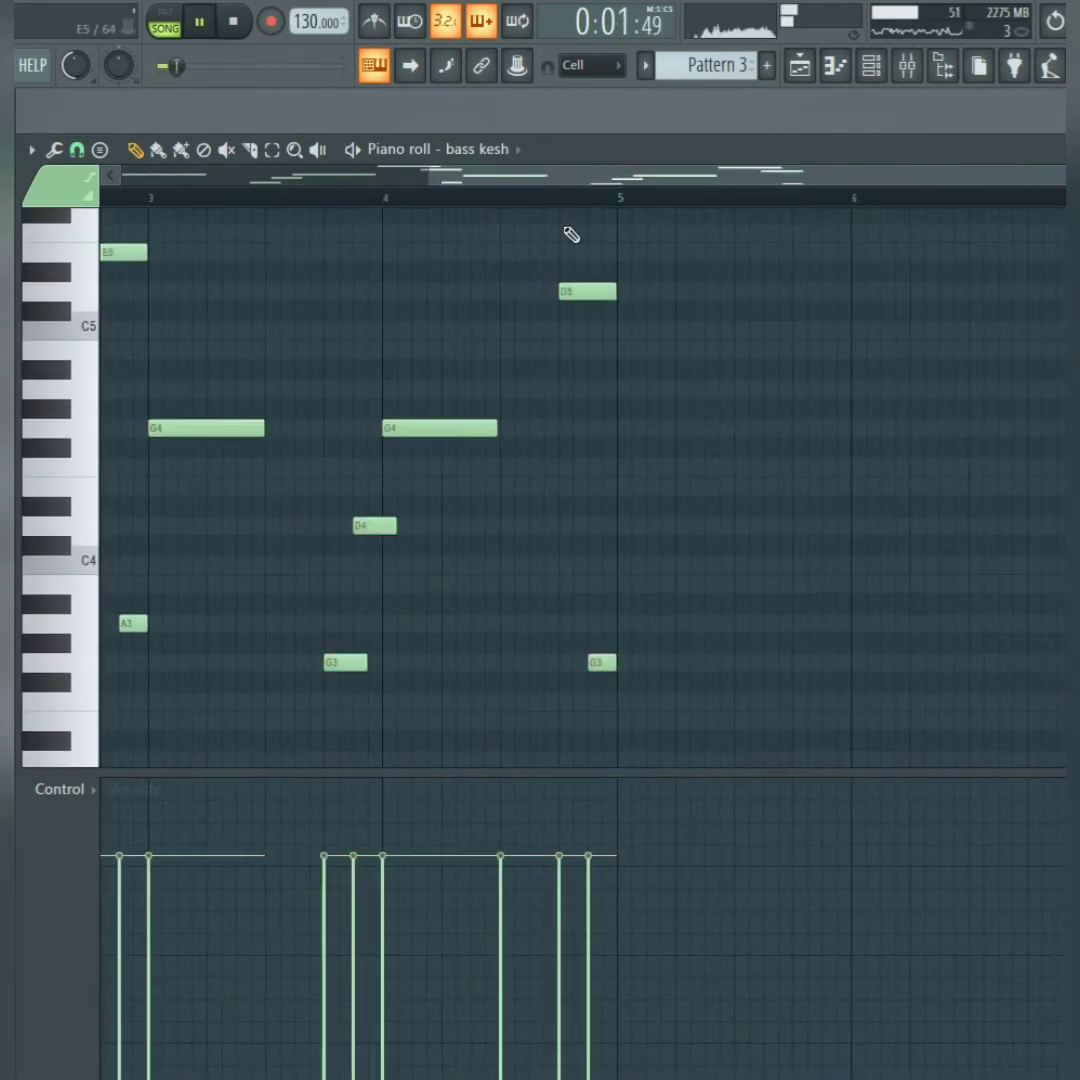
- Place Pattern 3 on Track 3 of the playlist at bar 1 and return to the bass kesh notes
{"action": "left_click", "coordinate": [800, 65]}
{"action": "left_click_drag", "start_coordinate": [256, 345], "coordinate": [212, 340]}
{"action": "key", "text": "Escape"}
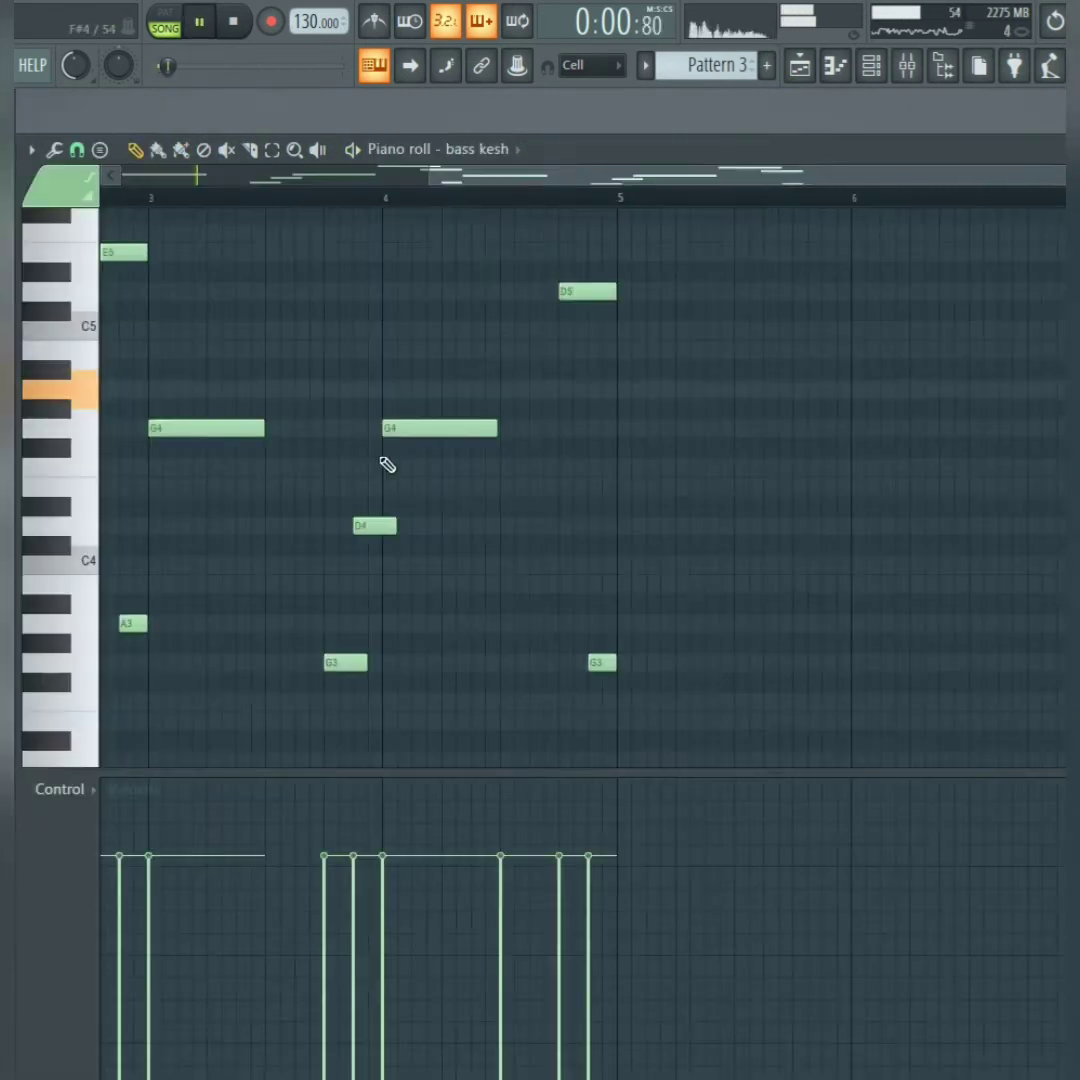
- Play the song and delete the G5 note in the middle of bar 4
{"action": "left_click_drag", "start_coordinate": [390, 480], "coordinate": [254, 470]}
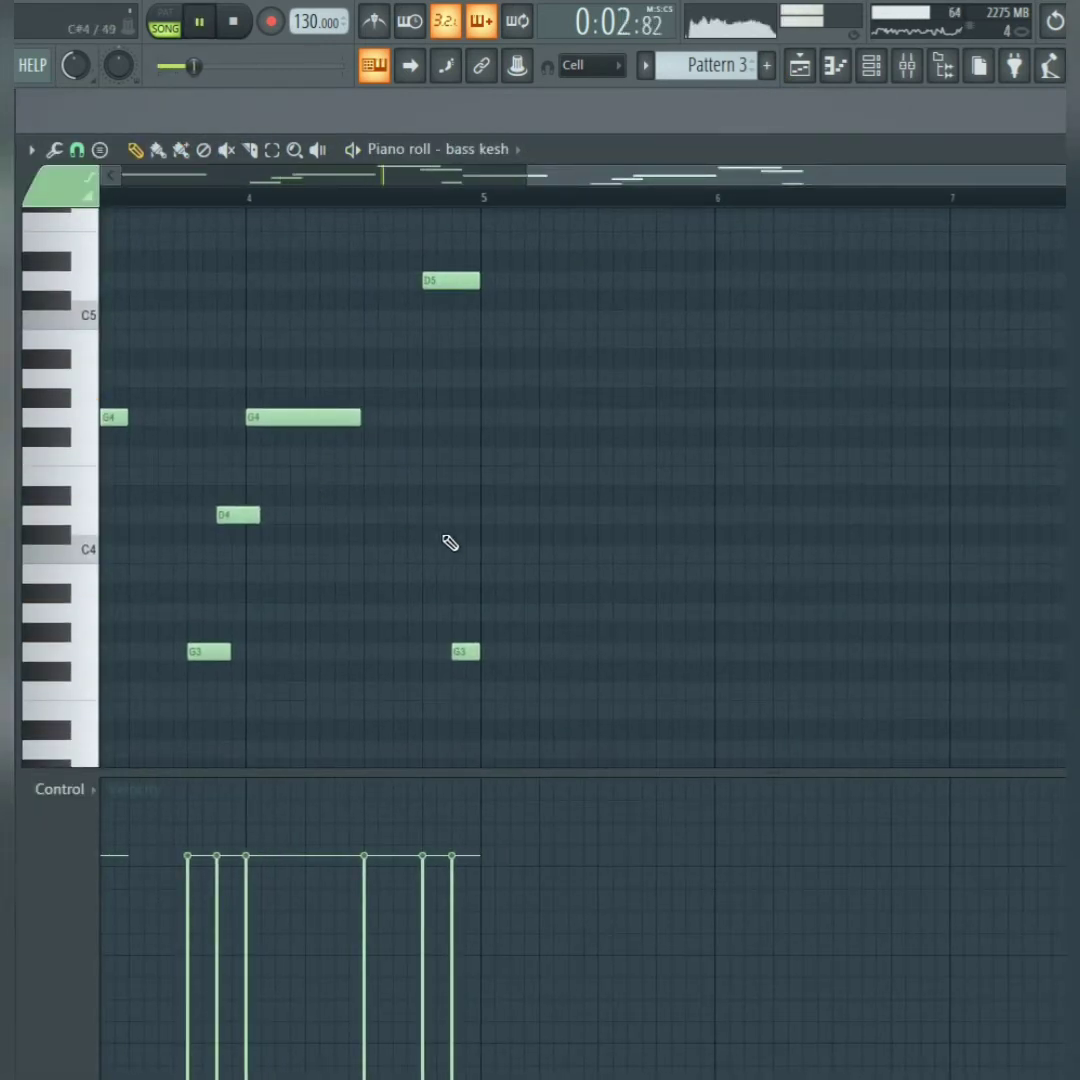
{"action": "scroll", "coordinate": [448, 542], "scroll_direction": "up", "scroll_amount": 3}
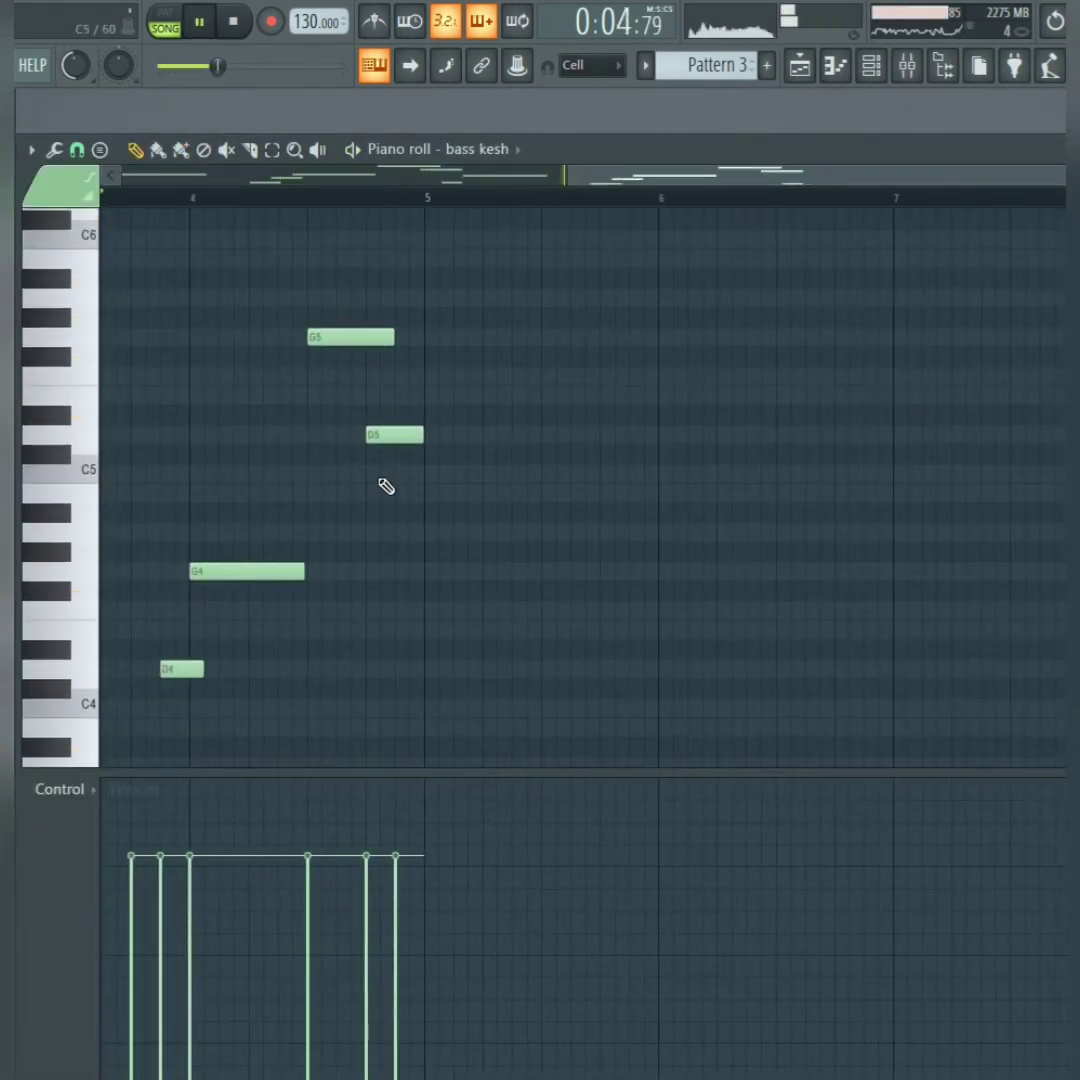
{"action": "scroll", "coordinate": [400, 498], "scroll_direction": "down", "scroll_amount": 3}
{"action": "scroll", "coordinate": [470, 540], "scroll_direction": "down", "scroll_amount": 3}
{"action": "left_click_drag", "start_coordinate": [612, 584], "coordinate": [428, 586]}
{"action": "key", "text": "space"}
{"action": "left_click_drag", "start_coordinate": [776, 695], "coordinate": [711, 508]}
{"action": "scroll", "coordinate": [700, 465], "scroll_direction": "up", "scroll_amount": 3}
{"action": "right_click", "coordinate": [545, 345]}
{"action": "key", "text": "space"}
{"action": "scroll", "coordinate": [590, 607], "scroll_direction": "up", "scroll_amount": 2, "text": "ctrl"}
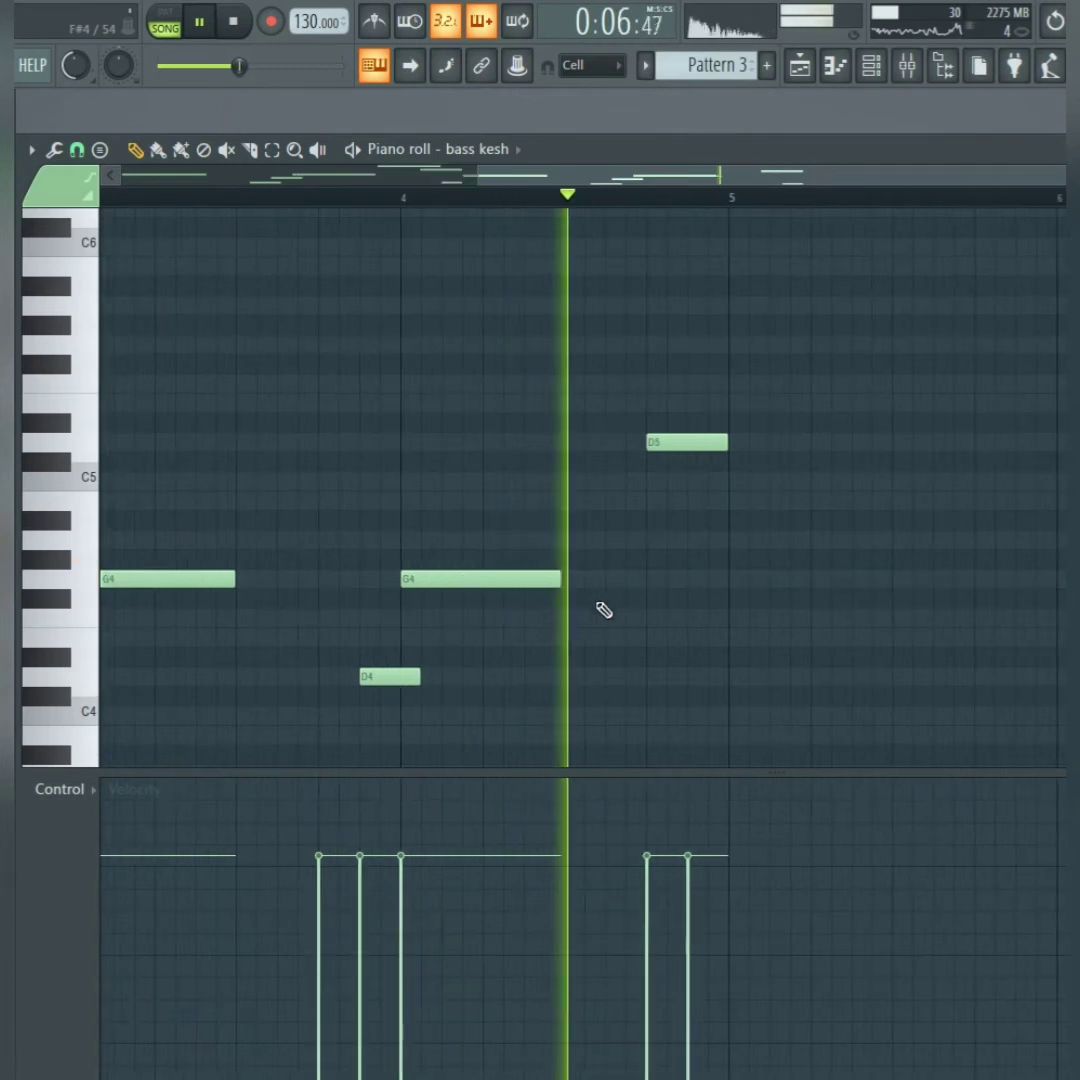
- Raise the D5 note on beat 4 of bar 4 to A5
{"action": "key", "text": "space"}
{"action": "scroll", "coordinate": [443, 566], "scroll_direction": "down", "scroll_amount": 5}
{"action": "scroll", "coordinate": [451, 586], "scroll_direction": "up", "scroll_amount": 3}
{"action": "left_click", "coordinate": [429, 327]}
{"action": "left_click_drag", "start_coordinate": [424, 326], "coordinate": [426, 282]}
{"action": "scroll", "coordinate": [434, 378], "scroll_direction": "up", "scroll_amount": 3}
{"action": "left_click_drag", "start_coordinate": [422, 482], "coordinate": [418, 368]}
- Raise the half-beat G3 note at the end of bar 4 to E5
{"action": "scroll", "coordinate": [448, 521], "scroll_direction": "down", "scroll_amount": 3}
{"action": "left_click_drag", "start_coordinate": [441, 704], "coordinate": [434, 463]}
{"action": "key", "text": "space"}
{"action": "scroll", "coordinate": [429, 524], "scroll_direction": "down", "scroll_amount": 3}
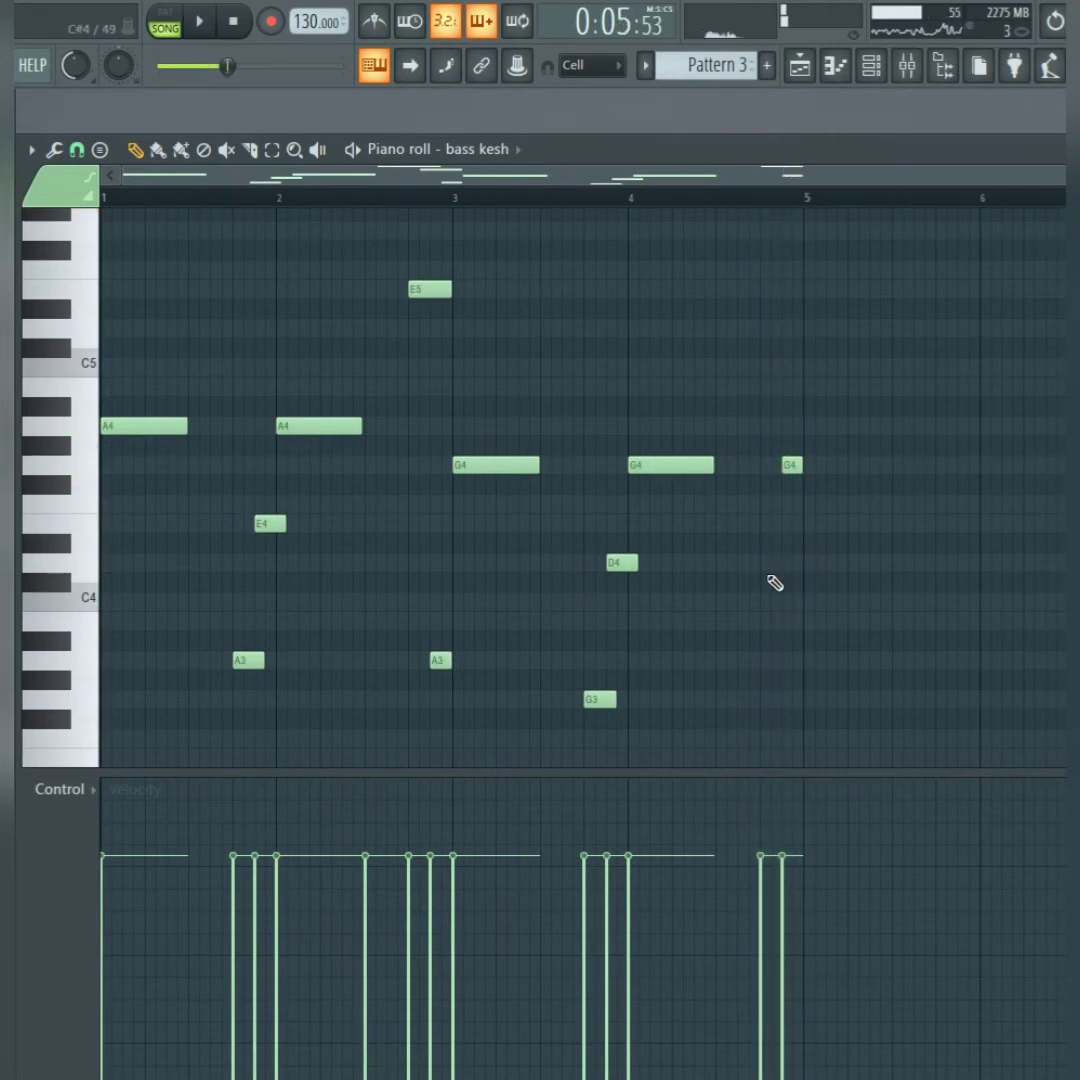
{"action": "scroll", "coordinate": [775, 582], "scroll_direction": "up", "scroll_amount": 3}
{"action": "left_click_drag", "start_coordinate": [791, 640], "coordinate": [790, 466]}
- Copy the notes of bars 3 and 4 into bars 5 and 6, two semitones lower, starting on F4, and play the song
{"action": "scroll", "coordinate": [802, 530], "scroll_direction": "down", "scroll_amount": 4}
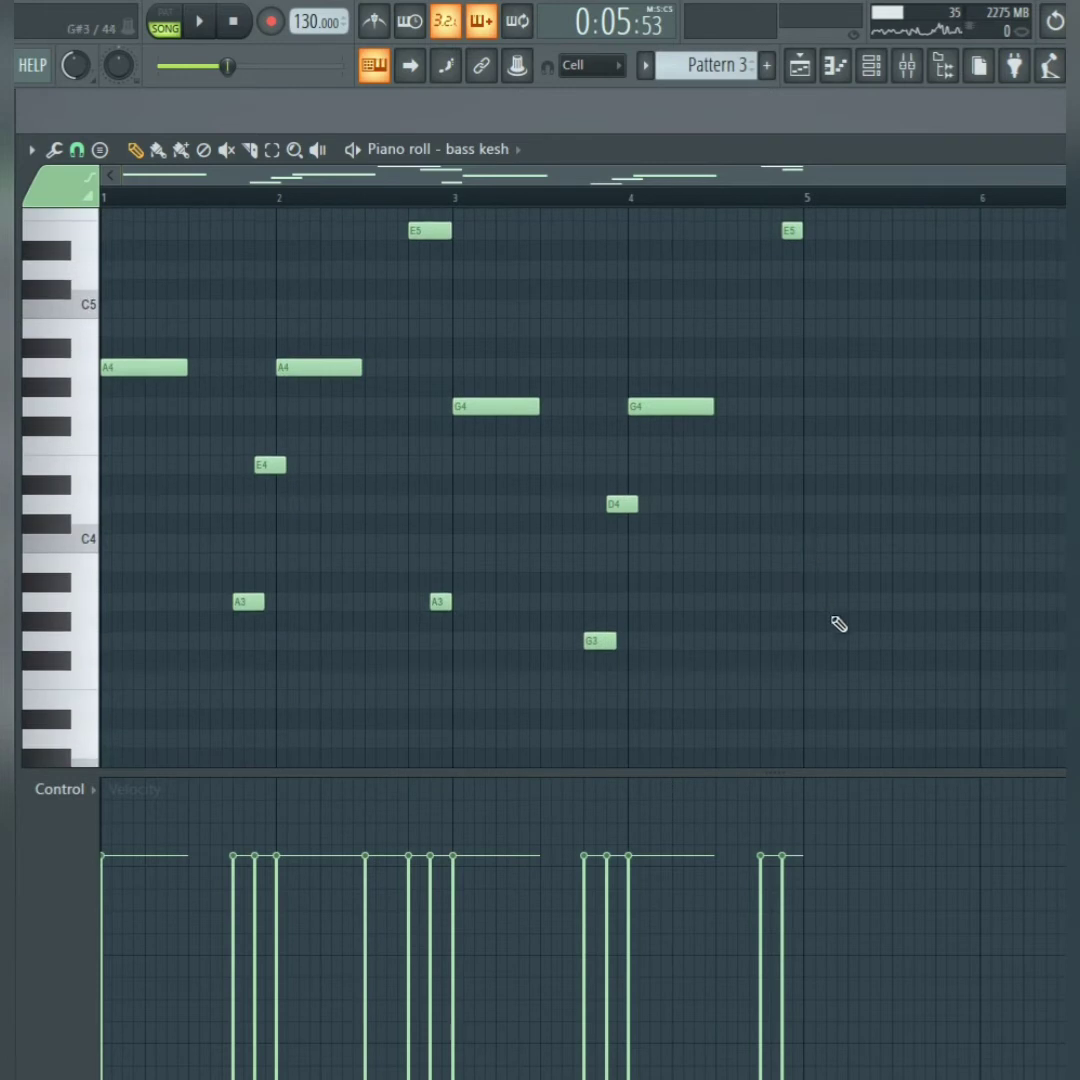
{"action": "left_click_drag", "start_coordinate": [937, 690], "coordinate": [533, 243]}
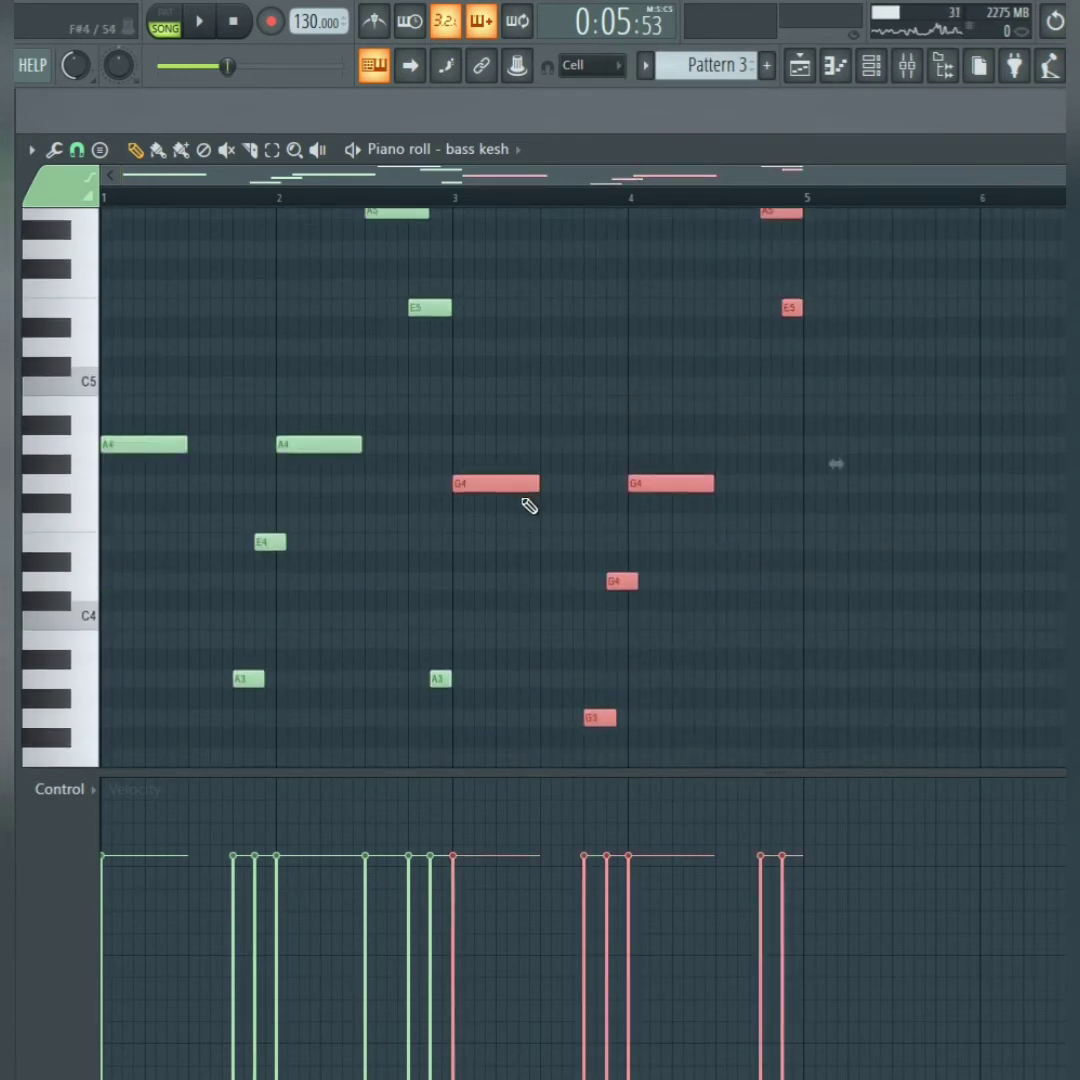
{"action": "left_click_drag", "start_coordinate": [502, 487], "coordinate": [848, 519]}
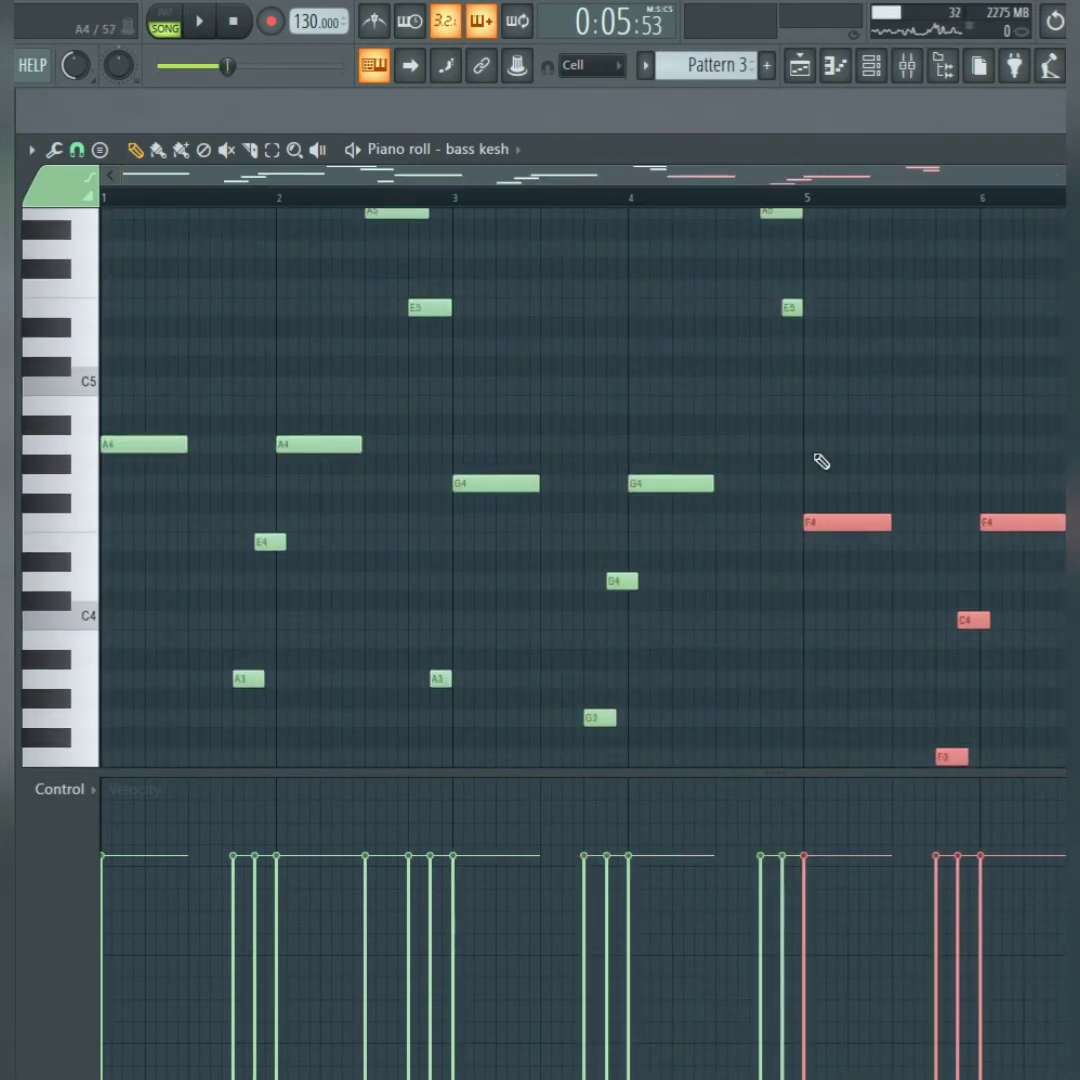
{"action": "key", "text": "space"}
- Copy the notes of bars 3 and 4 into bars 7 and 8 at the same pitch, starting on G4
{"action": "left_click", "coordinate": [457, 400]}
{"action": "left_click_drag", "start_coordinate": [514, 510], "coordinate": [811, 550]}
{"action": "left_click_drag", "start_coordinate": [506, 611], "coordinate": [611, 680]}
{"action": "scroll", "coordinate": [345, 715], "scroll_direction": "down", "scroll_amount": 3}
{"action": "left_click_drag", "start_coordinate": [317, 680], "coordinate": [602, 184]}
{"action": "scroll", "coordinate": [606, 350], "scroll_direction": "down", "scroll_amount": 6}
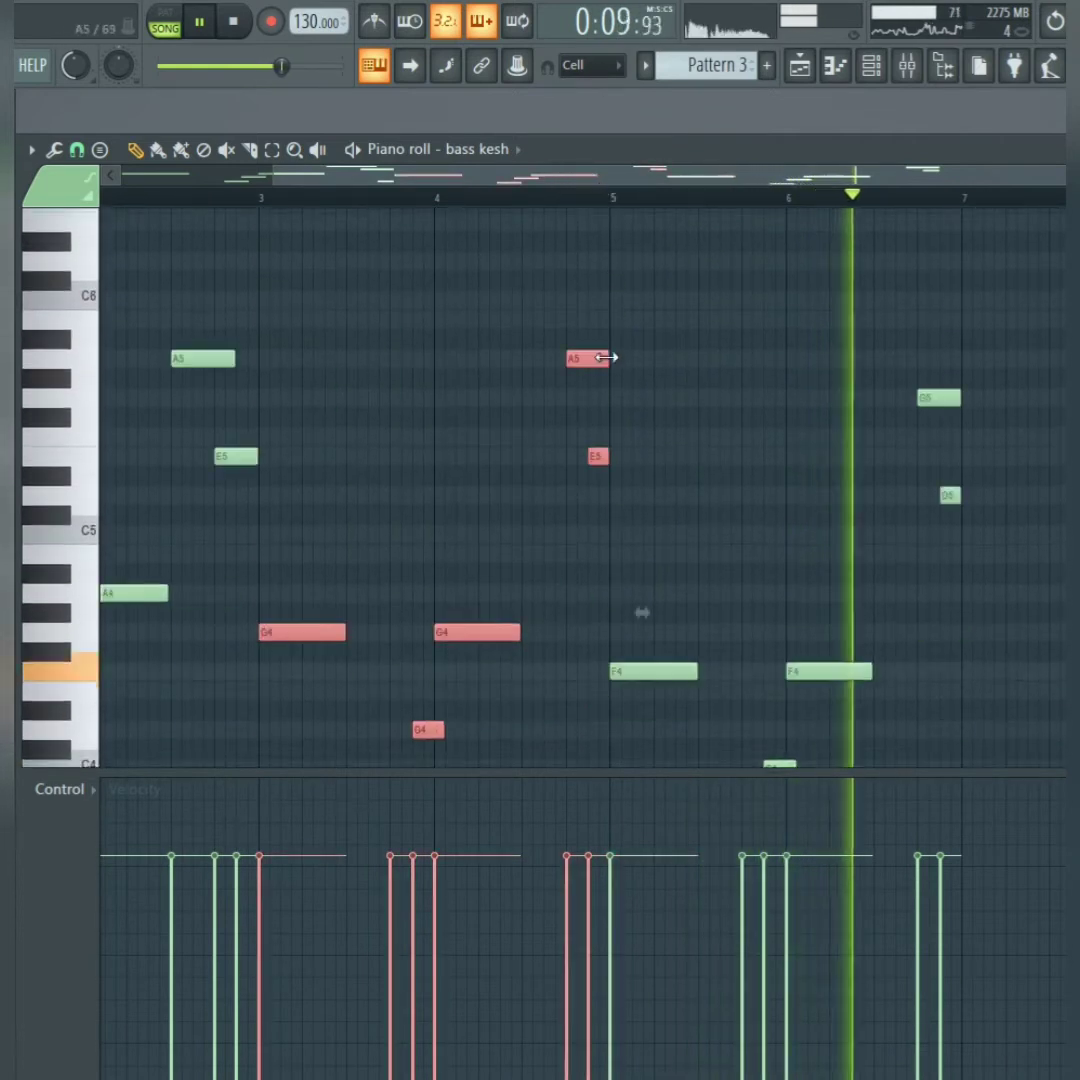
{"action": "scroll", "coordinate": [597, 414], "scroll_direction": "down", "scroll_amount": 1}
{"action": "left_click", "coordinate": [1000, 481]}
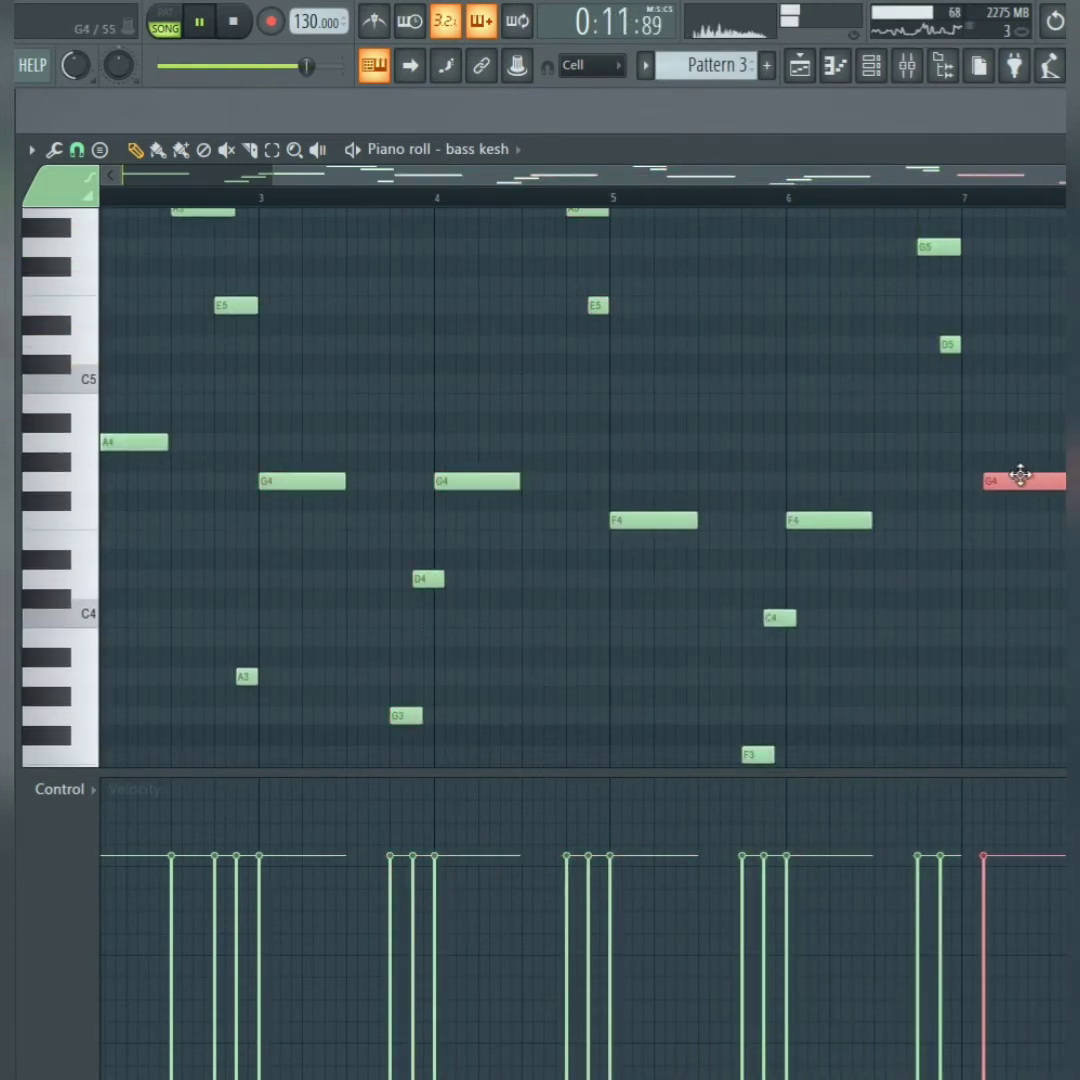
- Play the arrangement from the playlist and reopen the bass kesh notes of Pattern 3
{"action": "left_click", "coordinate": [802, 66]}
{"action": "key", "text": "space"}
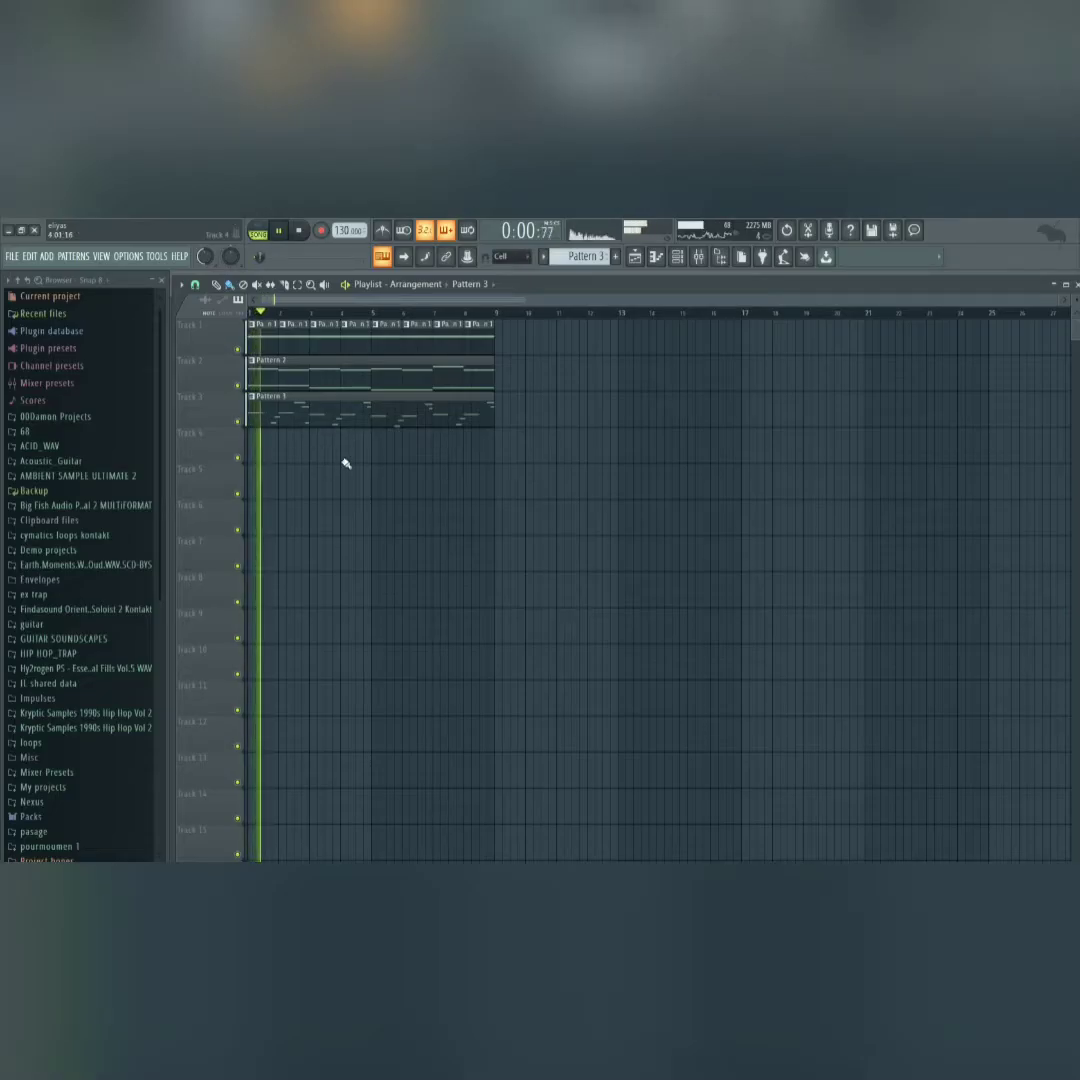
{"action": "double_click", "coordinate": [328, 347]}
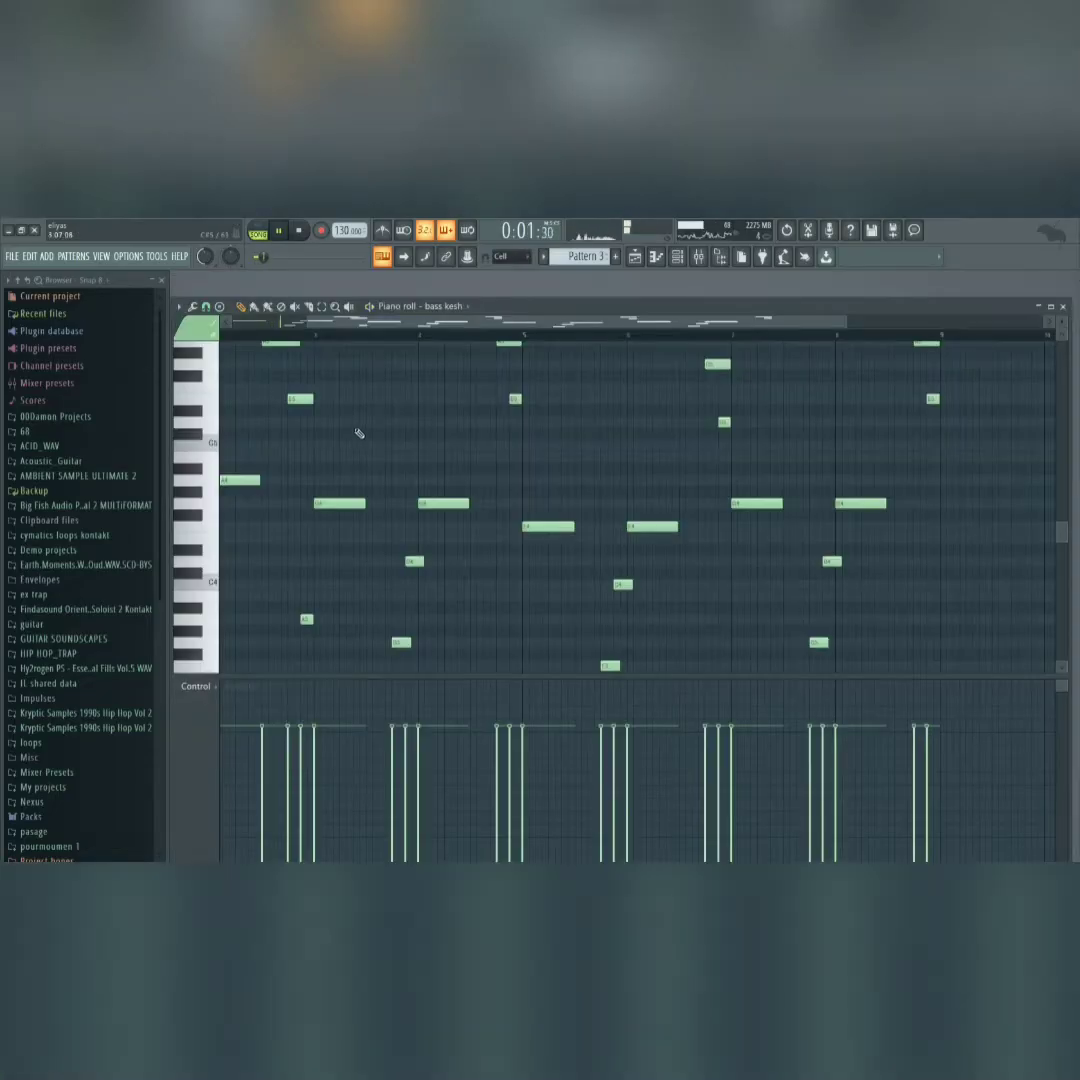
{"action": "key", "text": "space"}
- Lengthen the first A4 note to a full bar and delete the E4 note at the end of bar 1
{"action": "scroll", "coordinate": [300, 480], "scroll_direction": "up", "scroll_amount": 6}
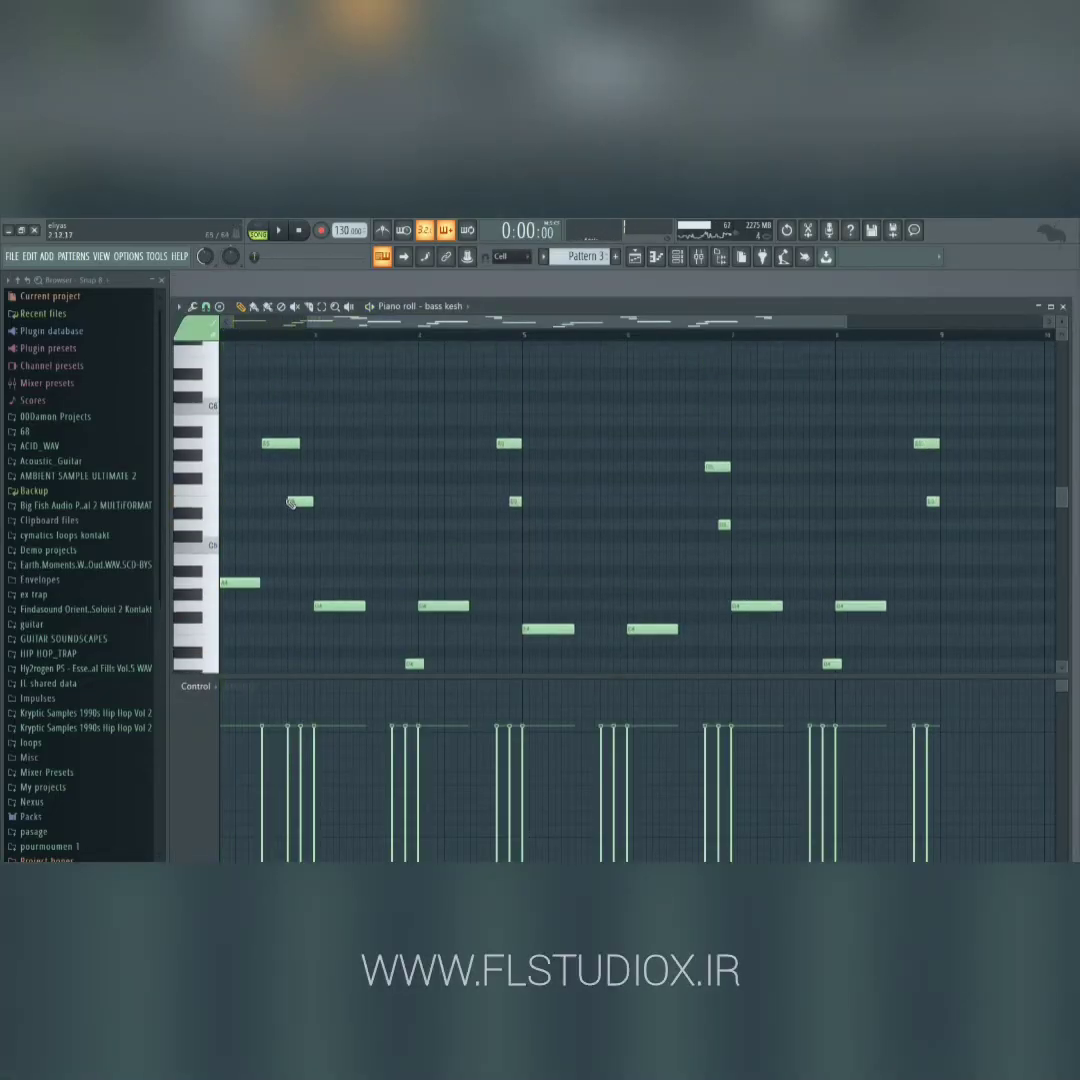
{"action": "left_click_drag", "start_coordinate": [324, 322], "coordinate": [246, 322]}
{"action": "scroll", "coordinate": [250, 556], "scroll_direction": "down", "scroll_amount": 2}
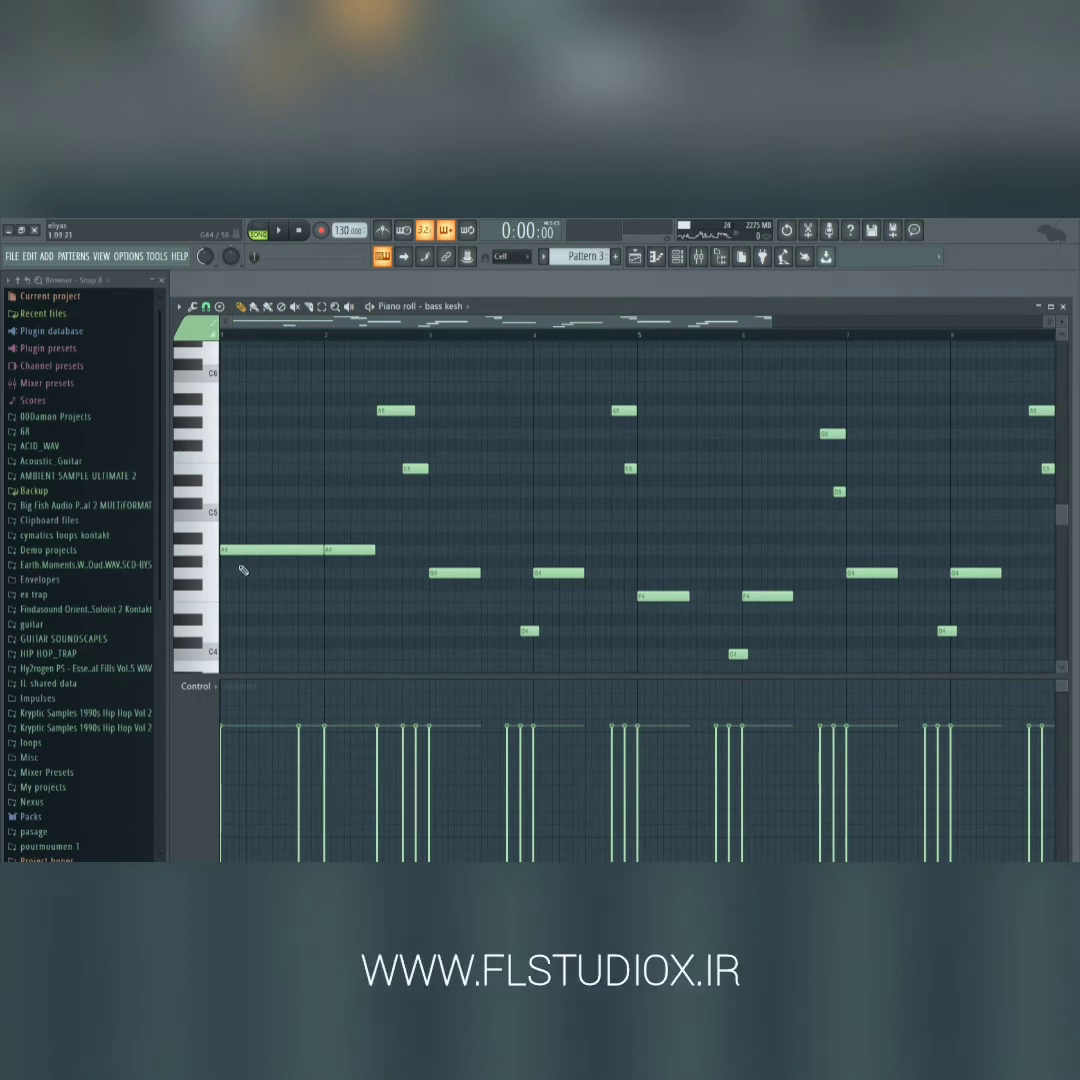
- Delete the A3 note on beat 4 of bar 1 and lower the E5 note in bar 2 to A4 during playback
{"action": "key", "text": "space"}
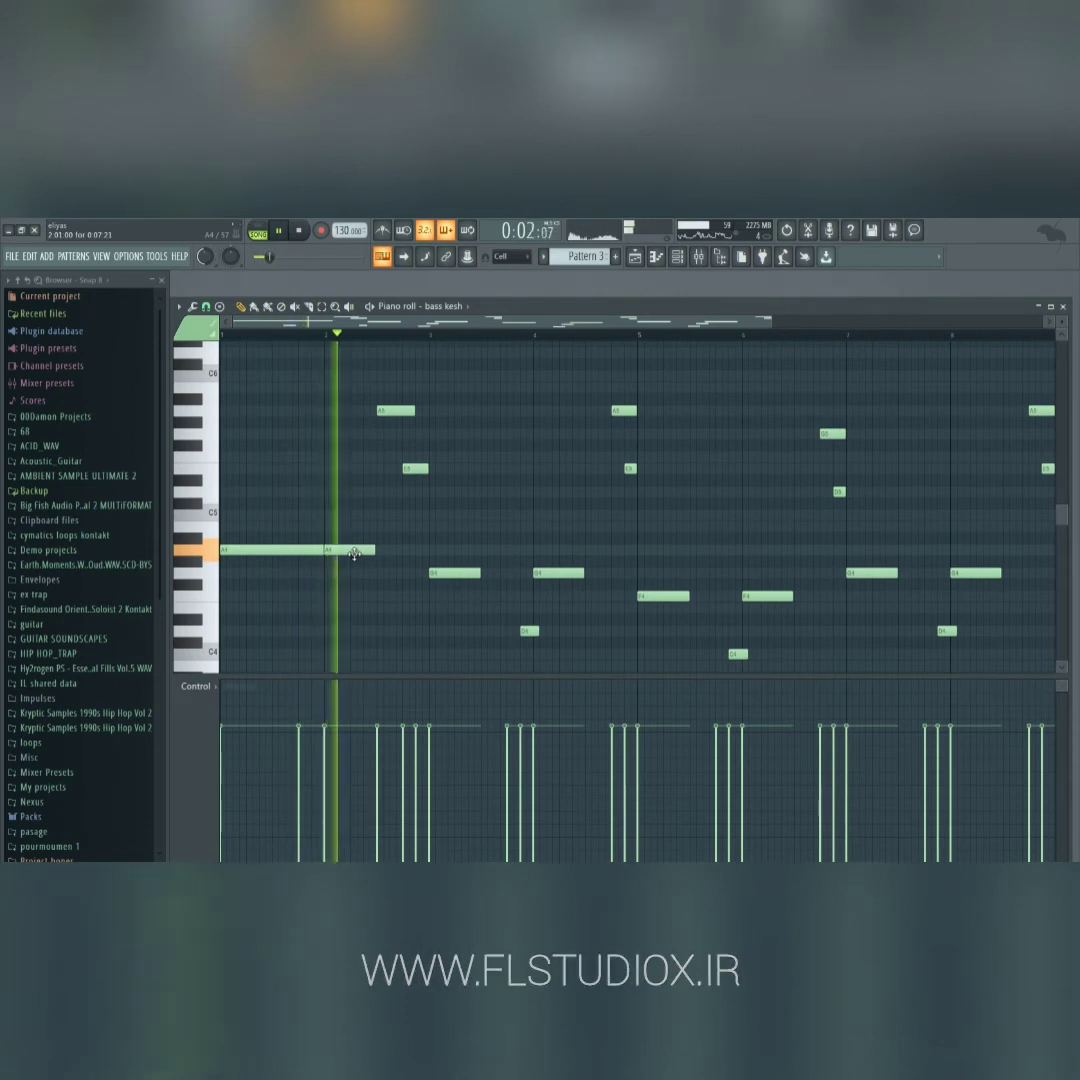
{"action": "scroll", "coordinate": [354, 578], "scroll_direction": "down", "scroll_amount": 5}
{"action": "scroll", "coordinate": [316, 485], "scroll_direction": "up", "scroll_amount": 3}
{"action": "scroll", "coordinate": [318, 483], "scroll_direction": "up", "scroll_amount": 3}
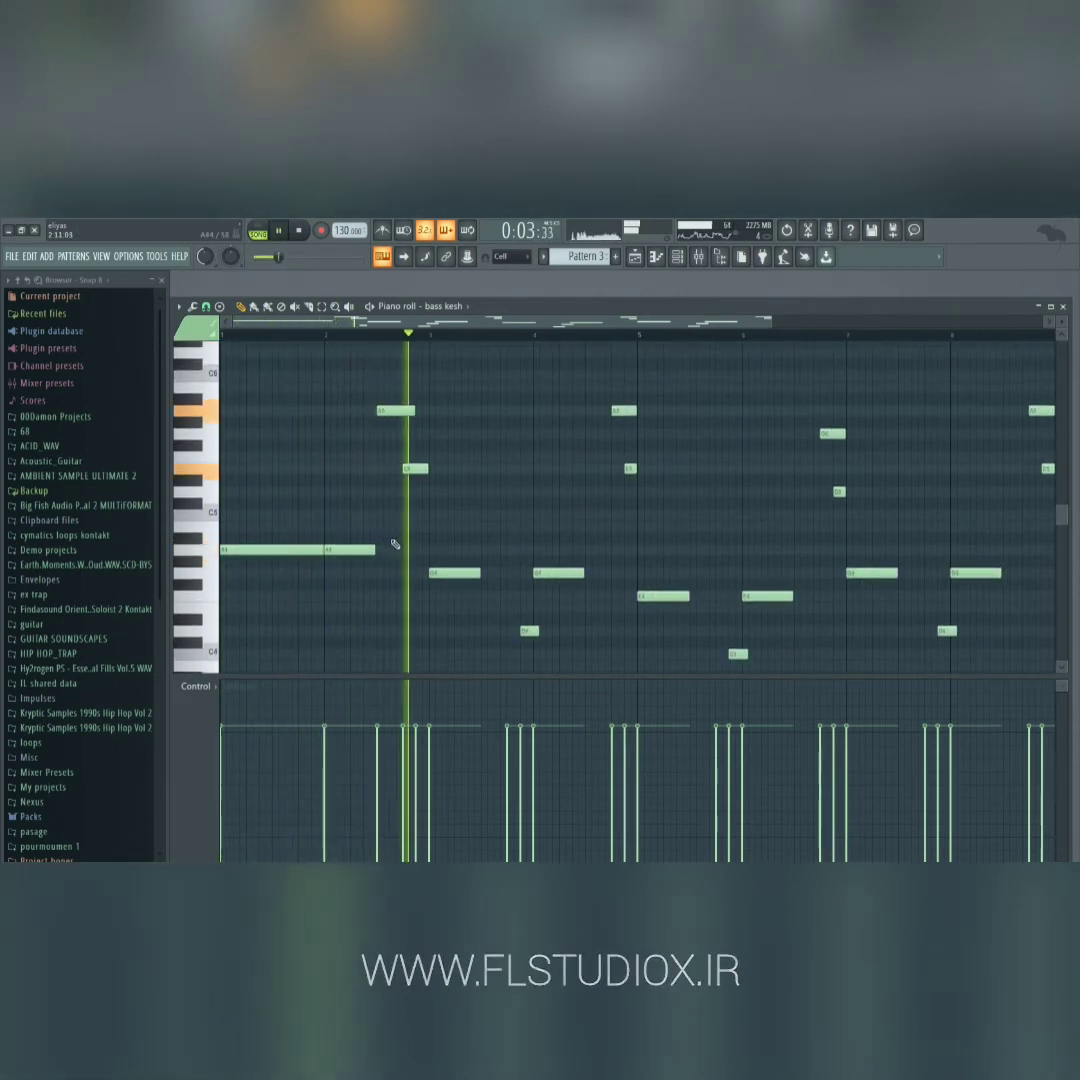
{"action": "left_click_drag", "start_coordinate": [415, 470], "coordinate": [332, 529]}
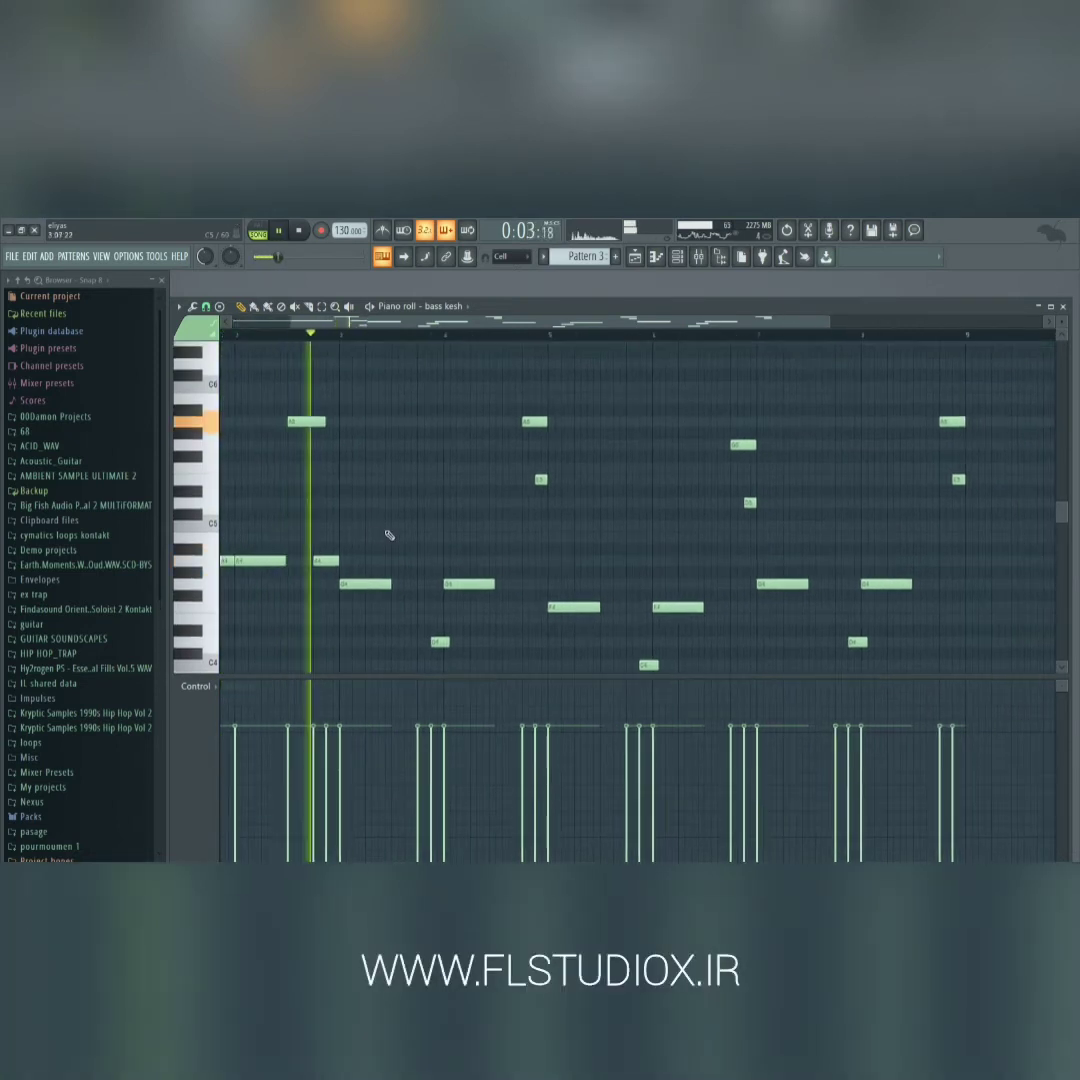
{"action": "key", "text": "space"}
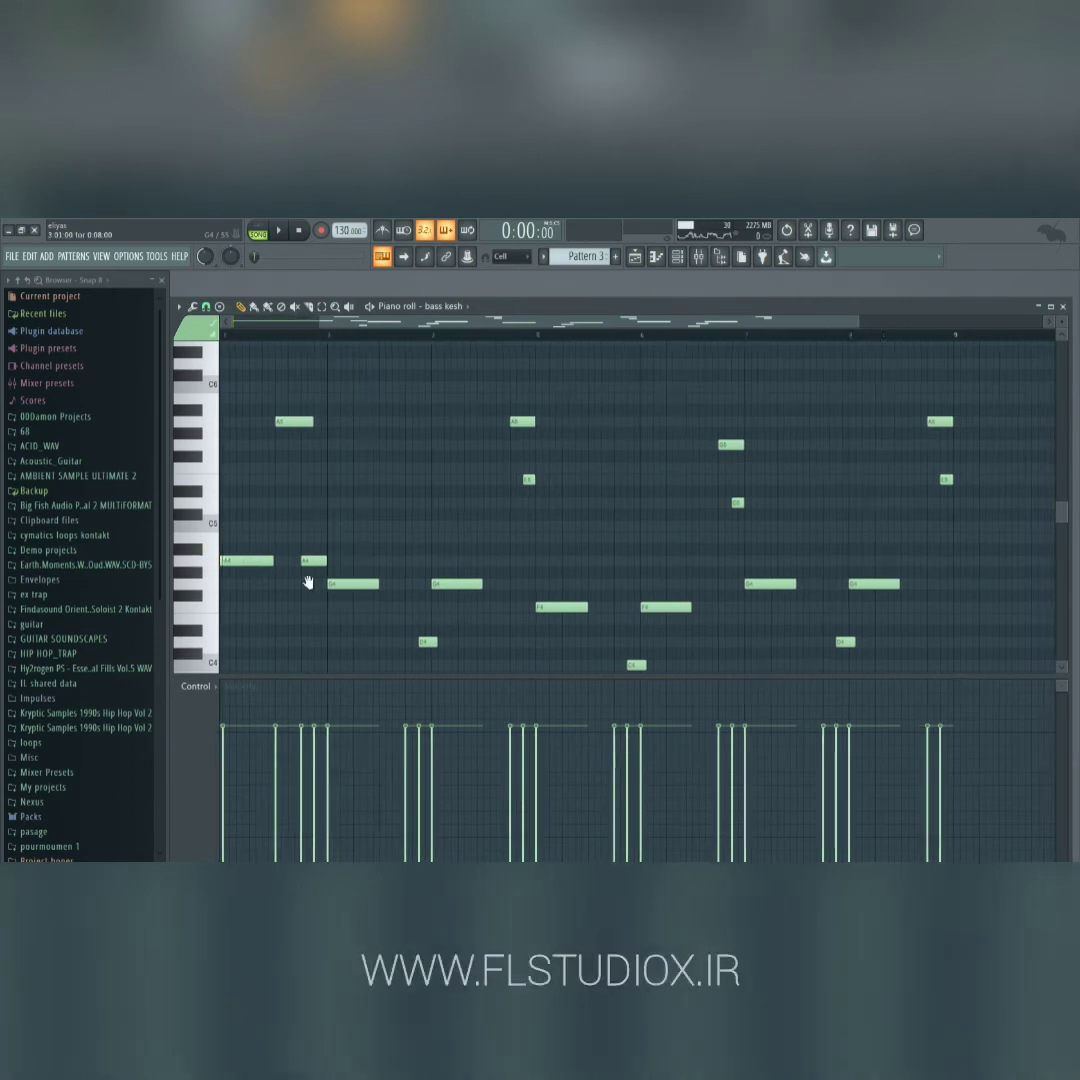
- Lengthen the G4 note in bar 3 to a full bar, delete that bar's D4 note and play the song
{"action": "scroll", "coordinate": [331, 605], "scroll_direction": "right", "scroll_amount": 3}
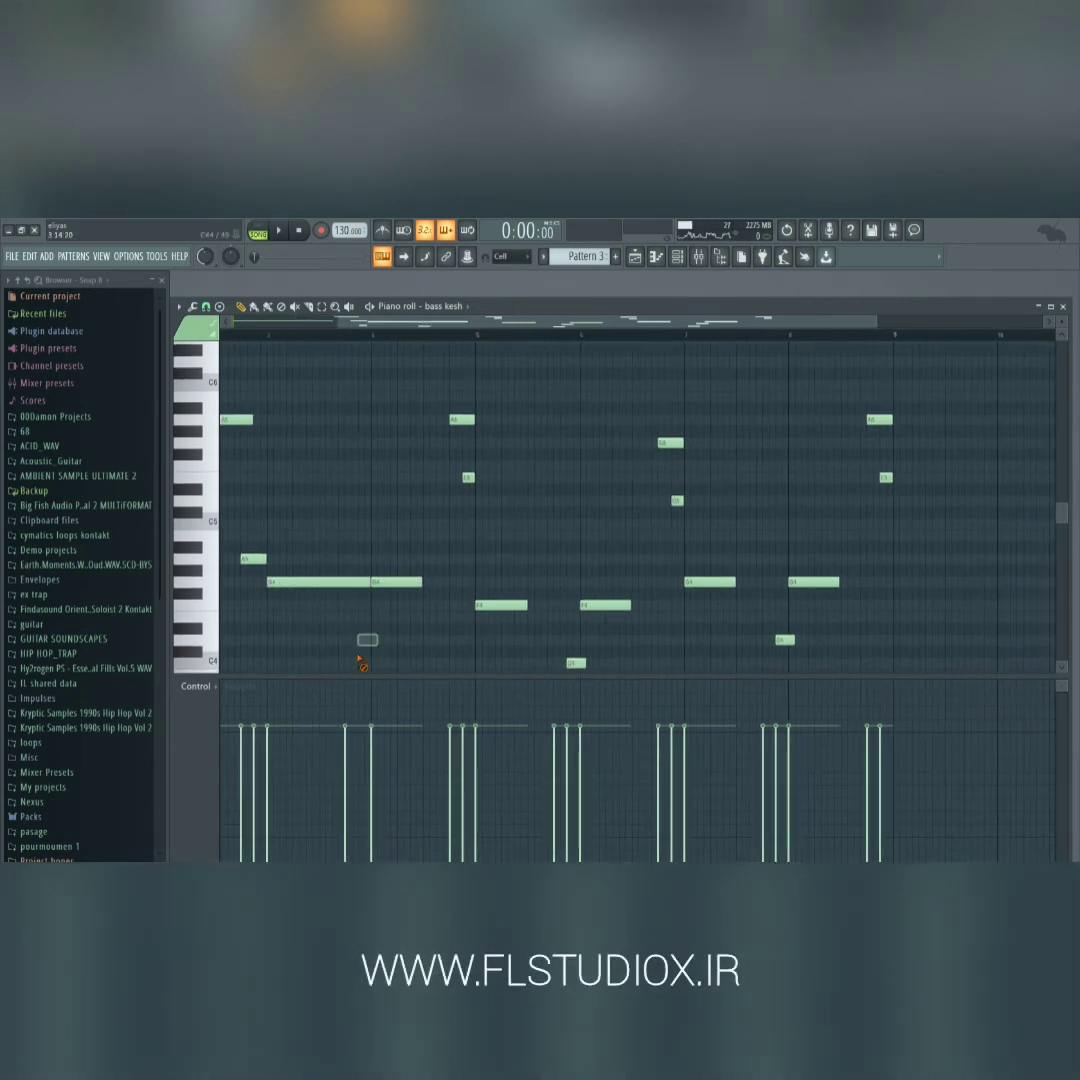
{"action": "key", "text": "space"}
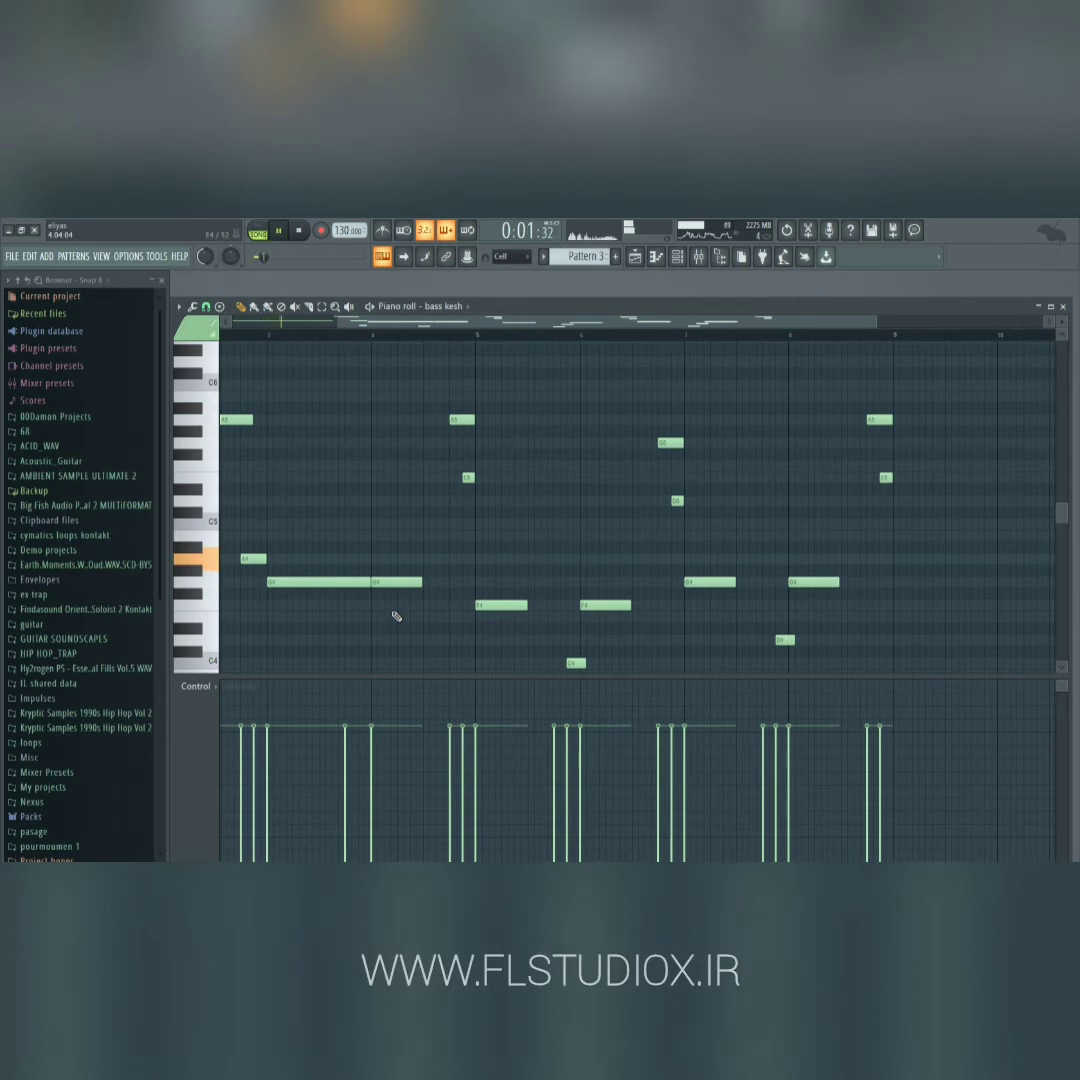
- Lengthen the G4 note in bar 4 and the F4 note in bar 5 to three beats each
{"action": "left_click_drag", "start_coordinate": [420, 581], "coordinate": [448, 582]}
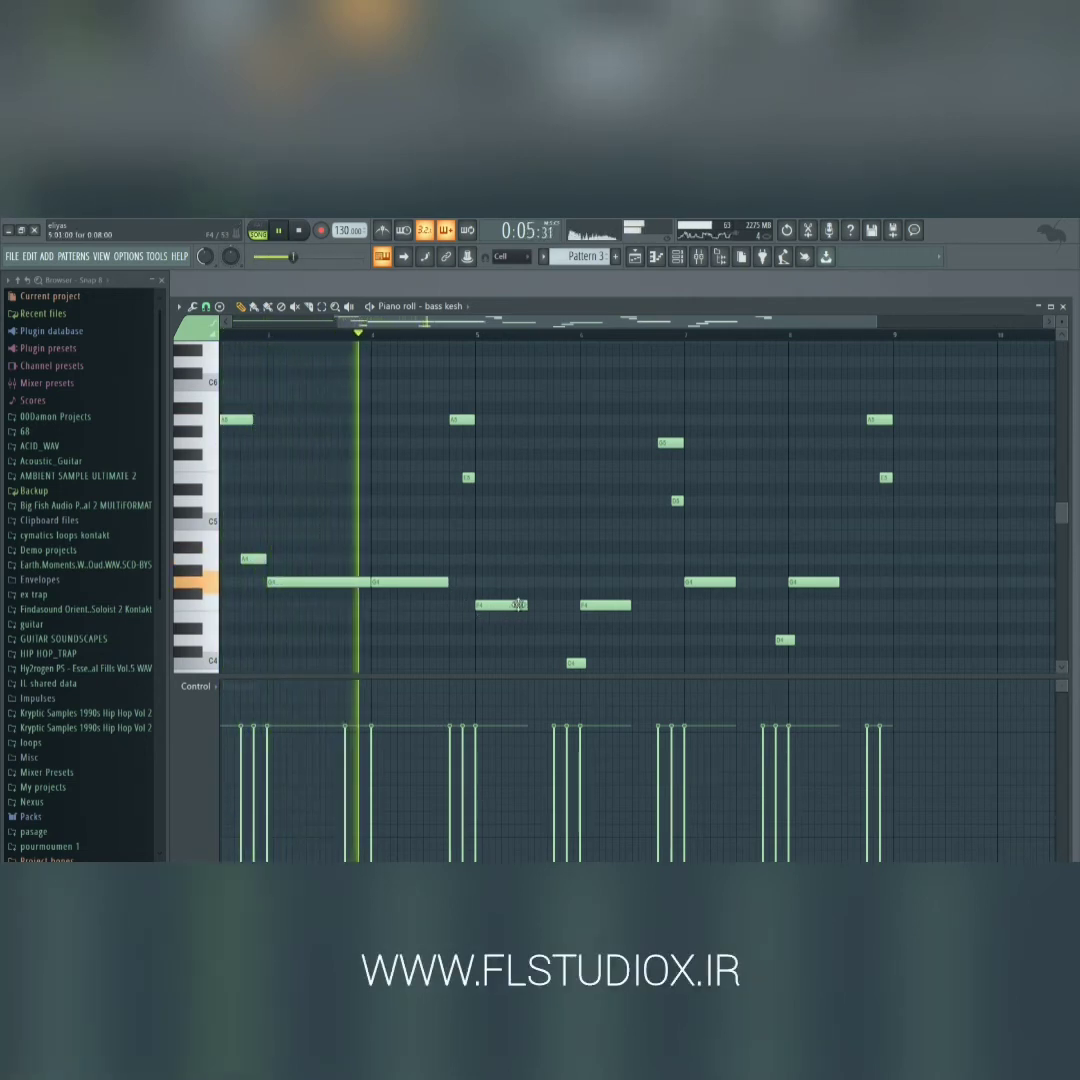
{"action": "left_click_drag", "start_coordinate": [527, 605], "coordinate": [552, 608]}
{"action": "scroll", "coordinate": [551, 608], "scroll_direction": "down", "scroll_amount": 3}
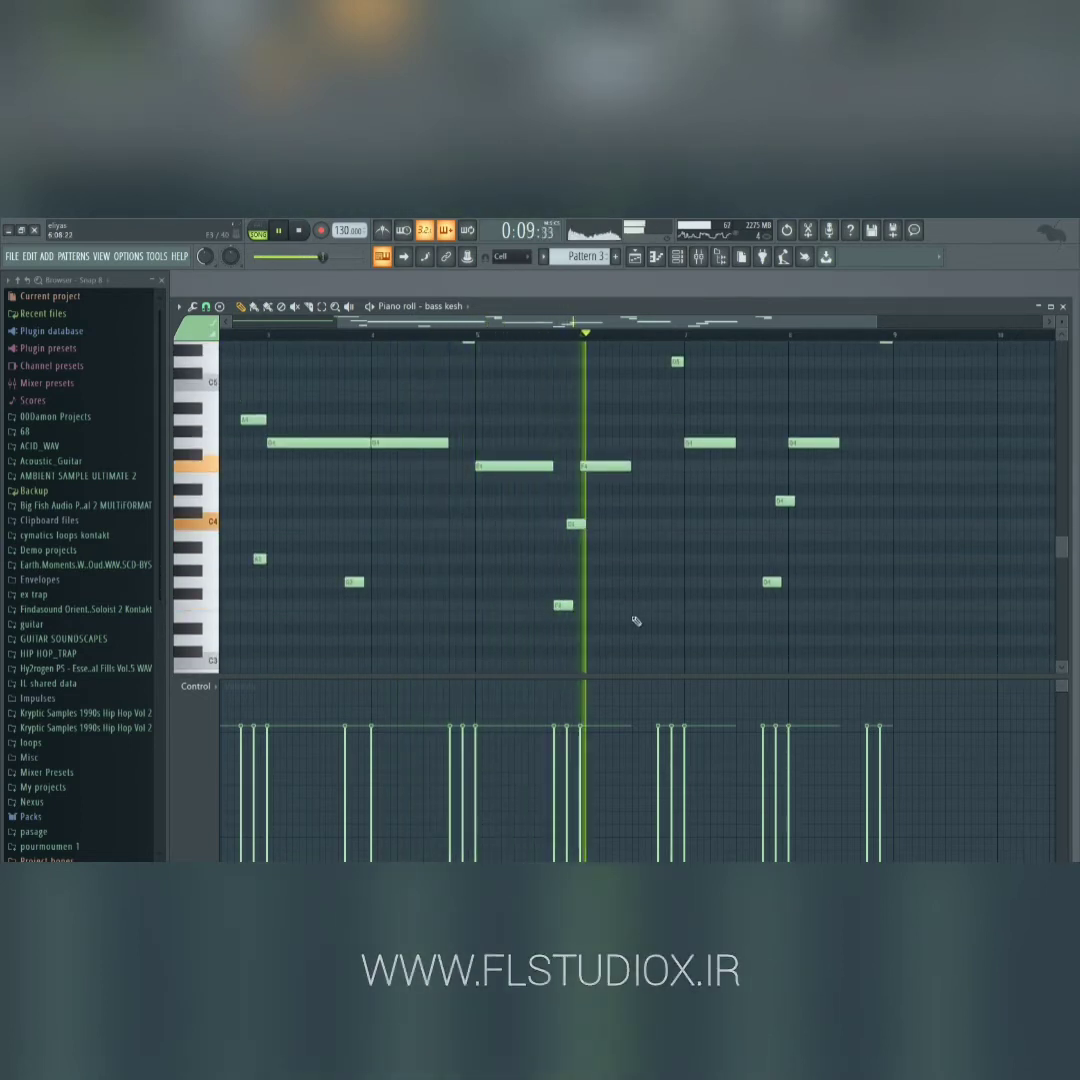
- Delete the D5 and G5 notes at the end of bar 6 and lengthen that bar's F4 note to a full bar
{"action": "scroll", "coordinate": [634, 618], "scroll_direction": "up", "scroll_amount": 3}
{"action": "left_click_drag", "start_coordinate": [662, 615], "coordinate": [394, 600]}
{"action": "right_click", "coordinate": [413, 486]}
{"action": "right_click", "coordinate": [406, 428]}
{"action": "left_click_drag", "start_coordinate": [366, 592], "coordinate": [419, 592]}
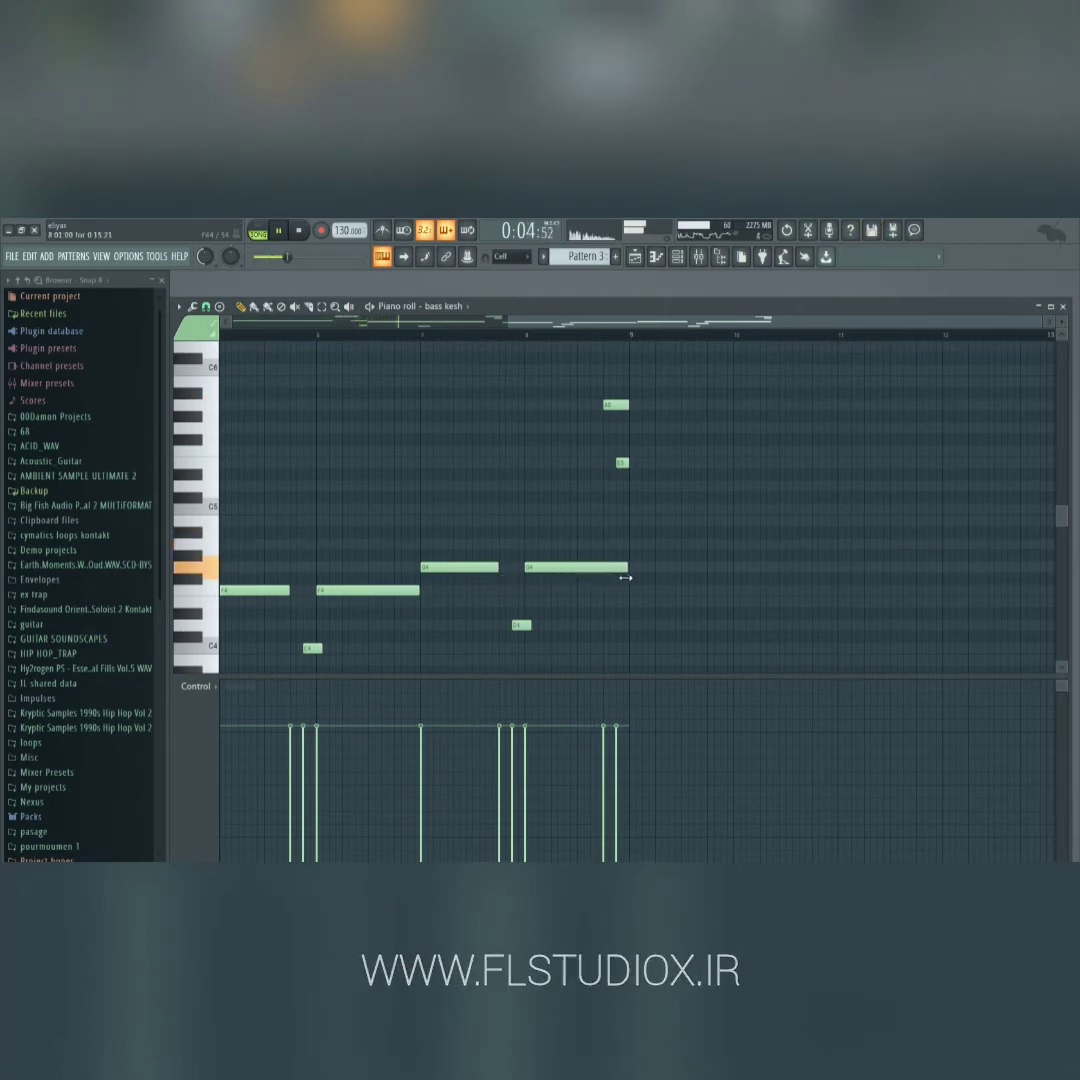
- Delete the E5 and A5 notes ending bar 8, add a one-beat A5 on beat 3 and shorten the bar's G4 note to two beats
{"action": "right_click", "coordinate": [622, 462]}
{"action": "right_click", "coordinate": [617, 405]}
{"action": "left_click", "coordinate": [619, 406]}
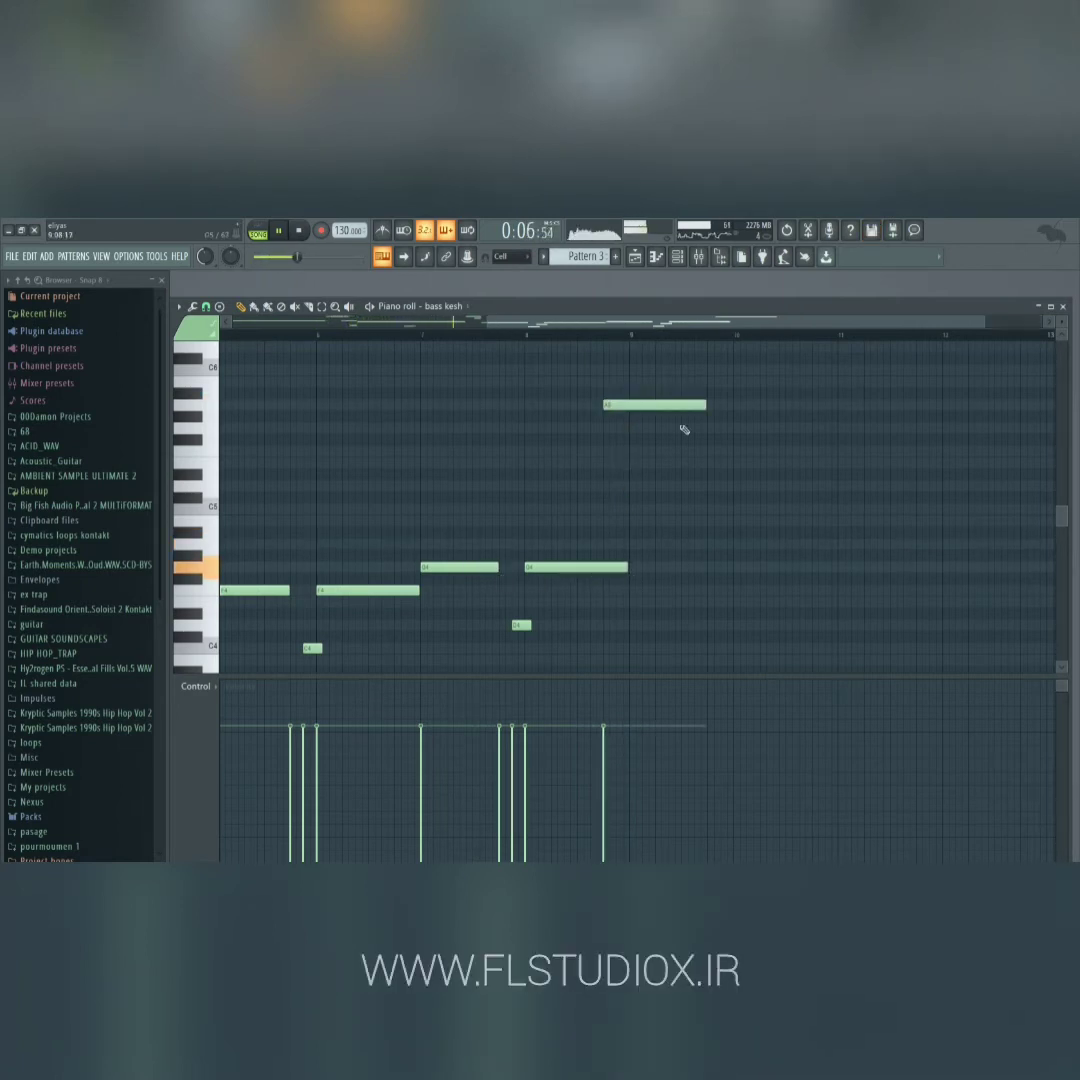
{"action": "left_click_drag", "start_coordinate": [705, 406], "coordinate": [585, 409]}
{"action": "left_click_drag", "start_coordinate": [626, 567], "coordinate": [578, 567]}
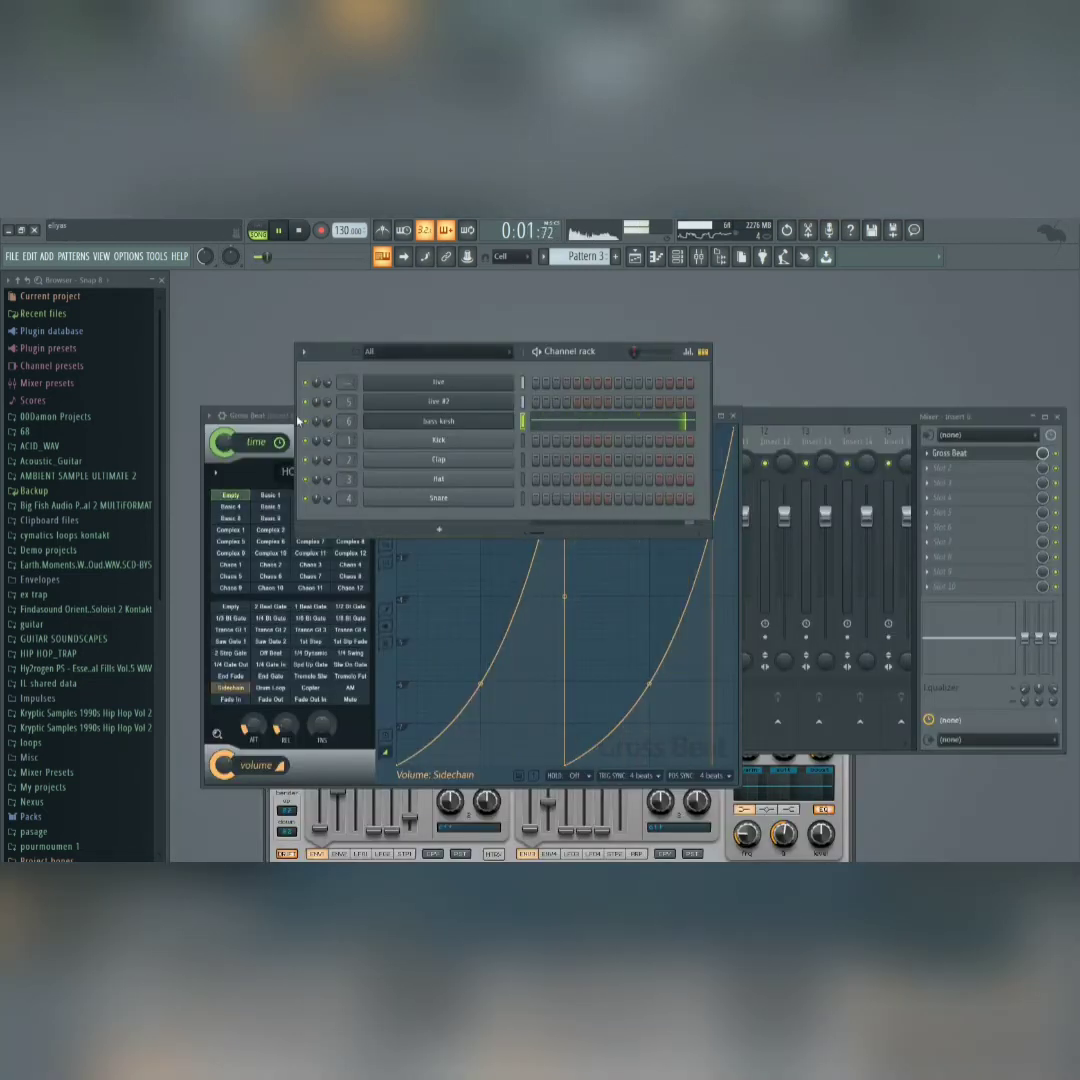
- Review the arrangement in the playlist, replay the song, and close the mixer and Spire windows
{"action": "key", "text": "Escape"}
{"action": "key", "text": "F5"}
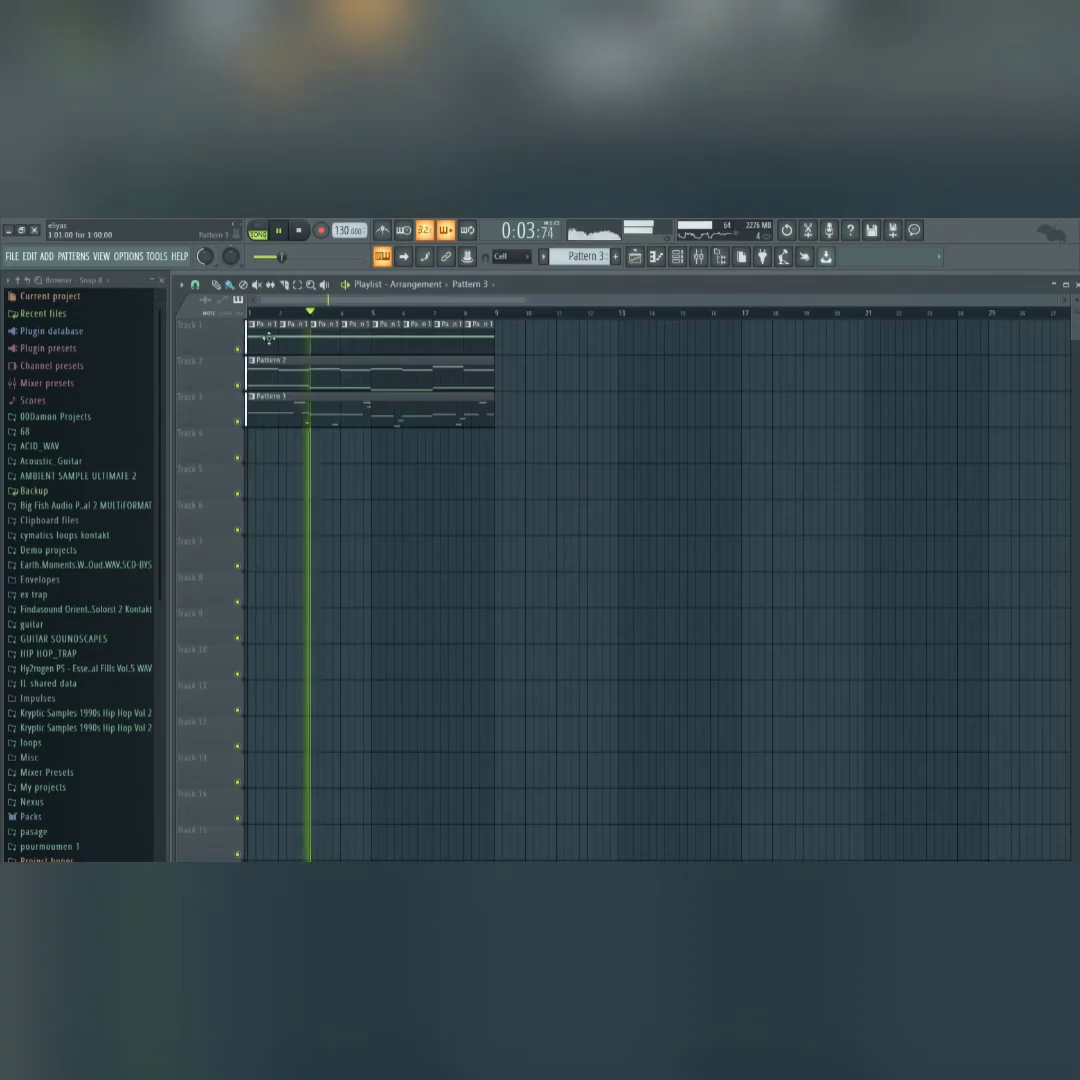
{"action": "key", "text": "space"}
{"action": "key", "text": "F5"}
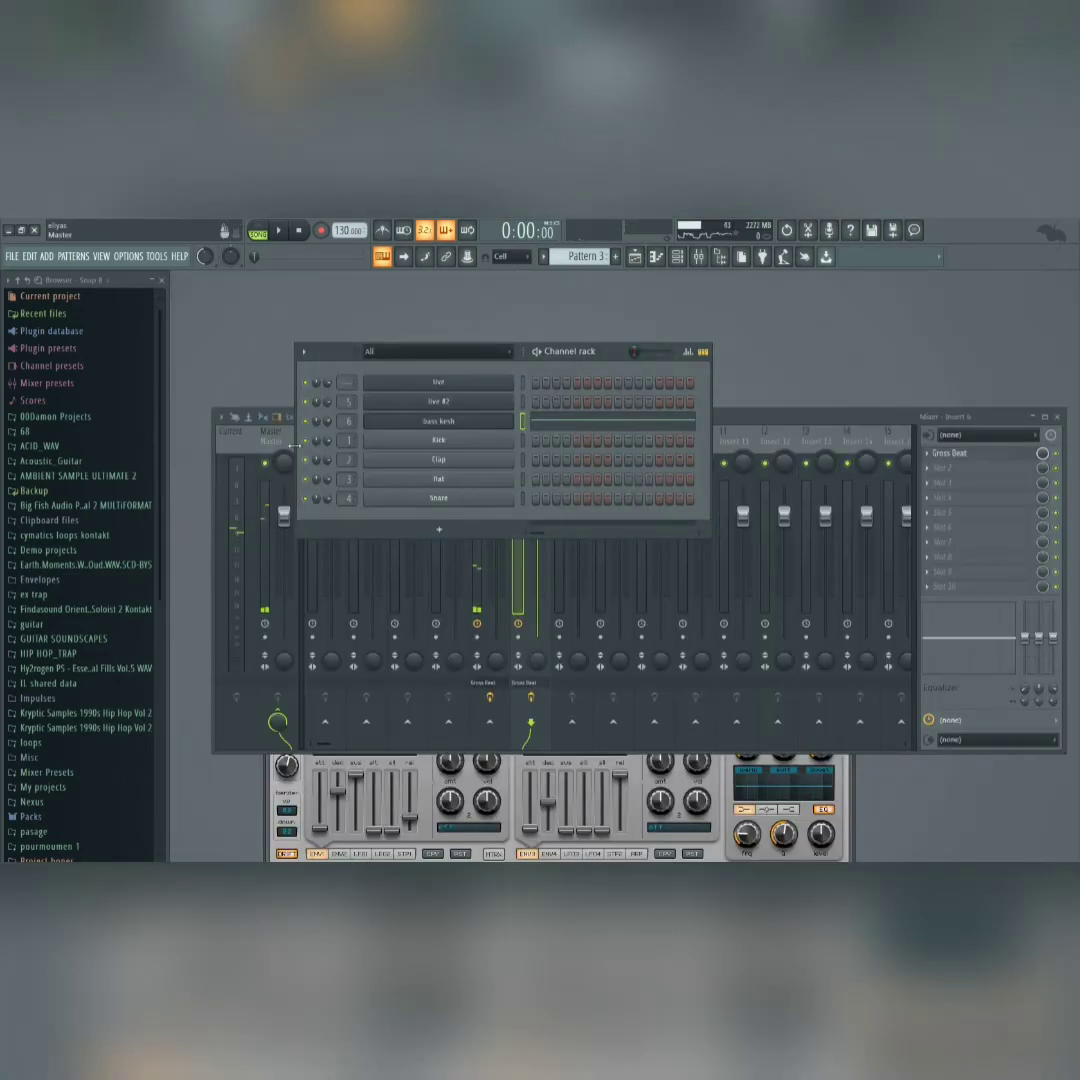
{"action": "key", "text": "F9"}
{"action": "key", "text": "F5"}
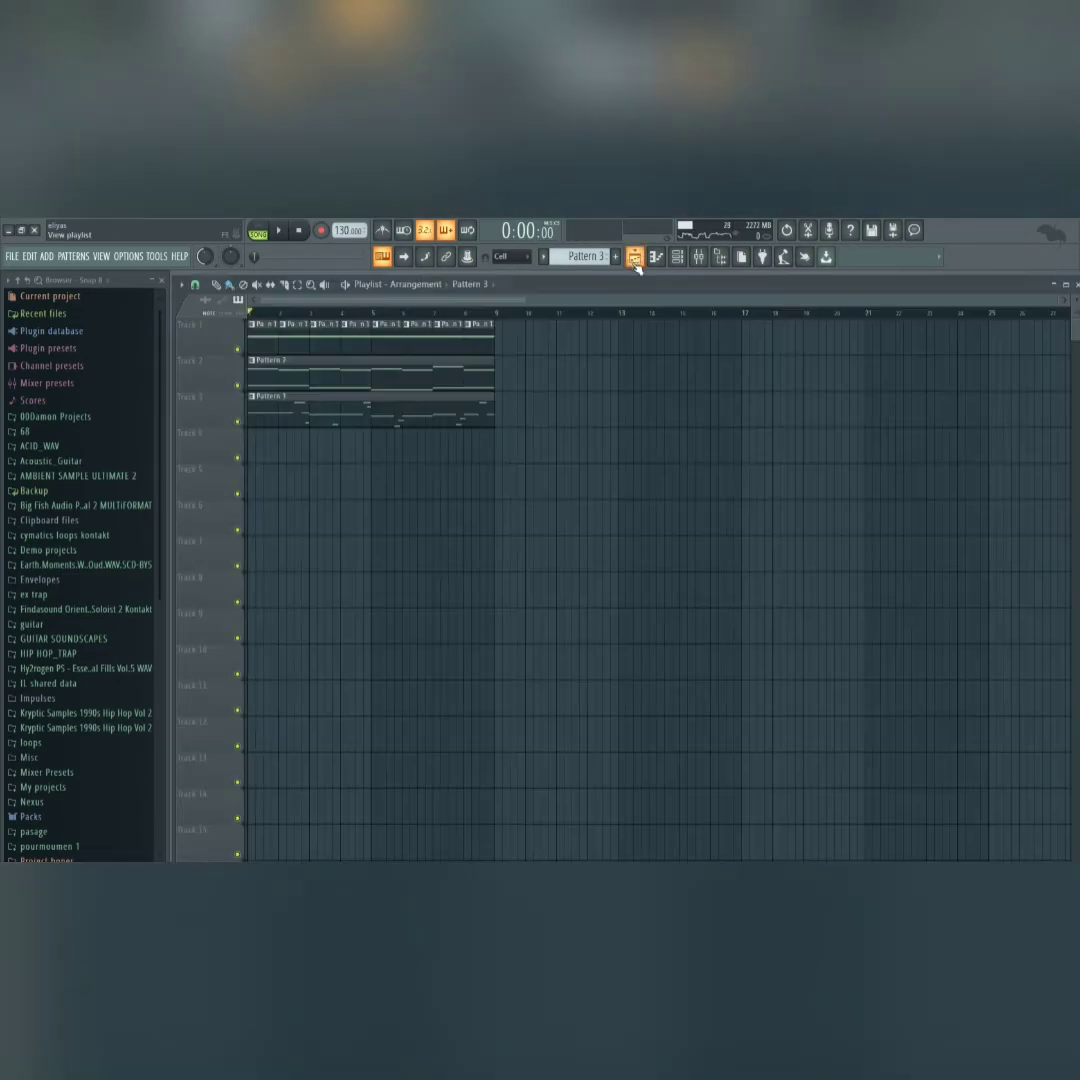
{"action": "key", "text": "F5"}
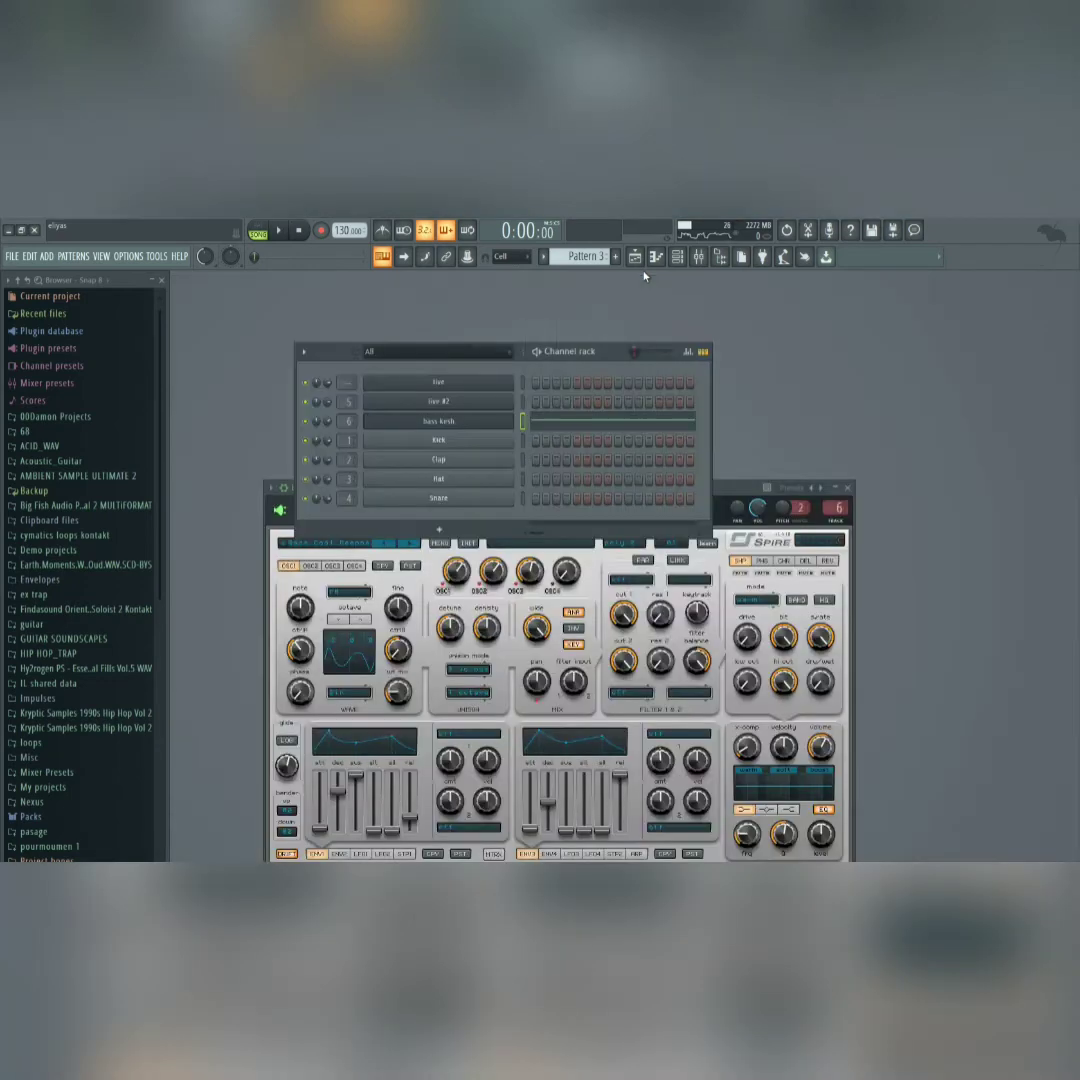
{"action": "key", "text": "space"}
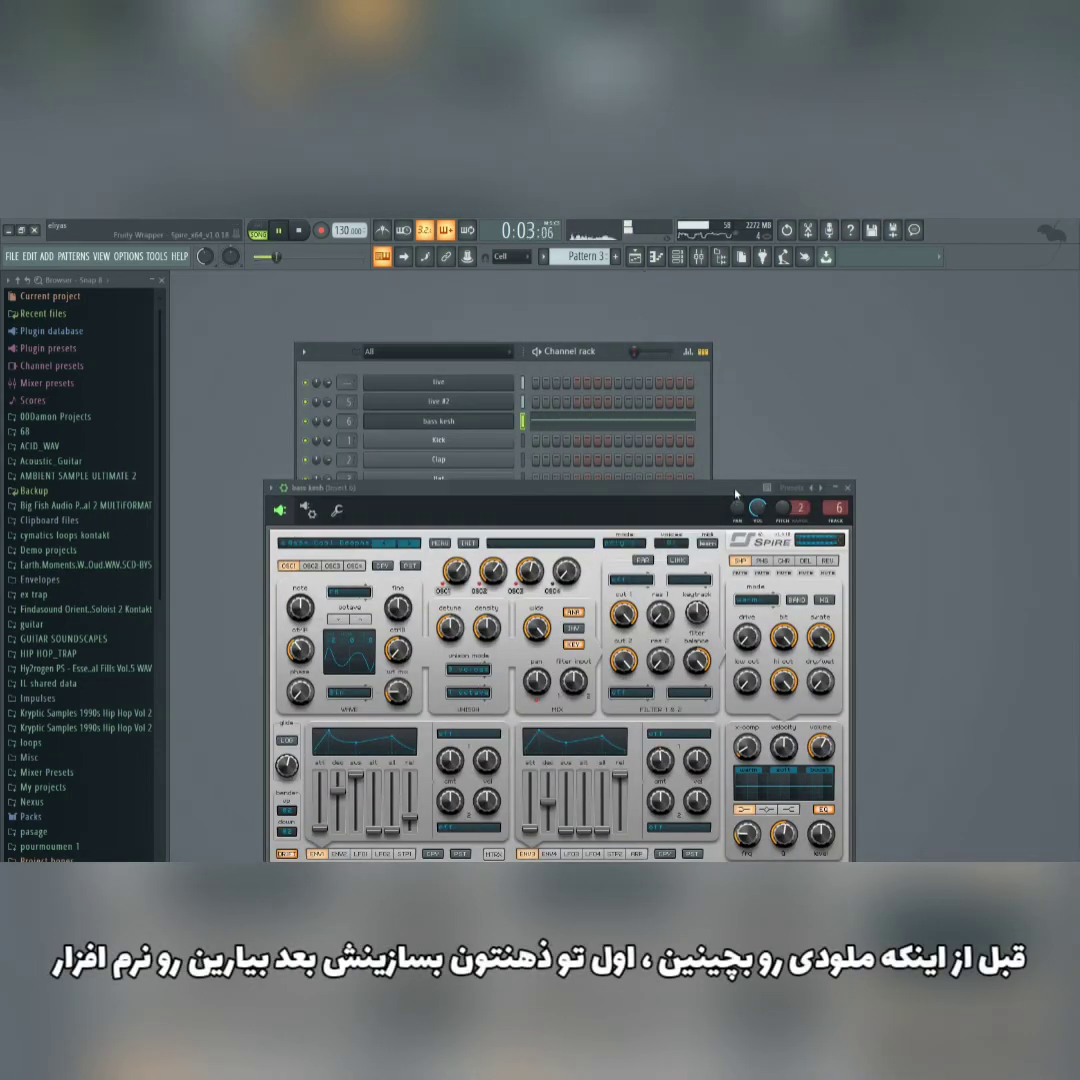
{"action": "left_click", "coordinate": [848, 488]}
{"action": "left_click_drag", "start_coordinate": [450, 351], "coordinate": [455, 397]}
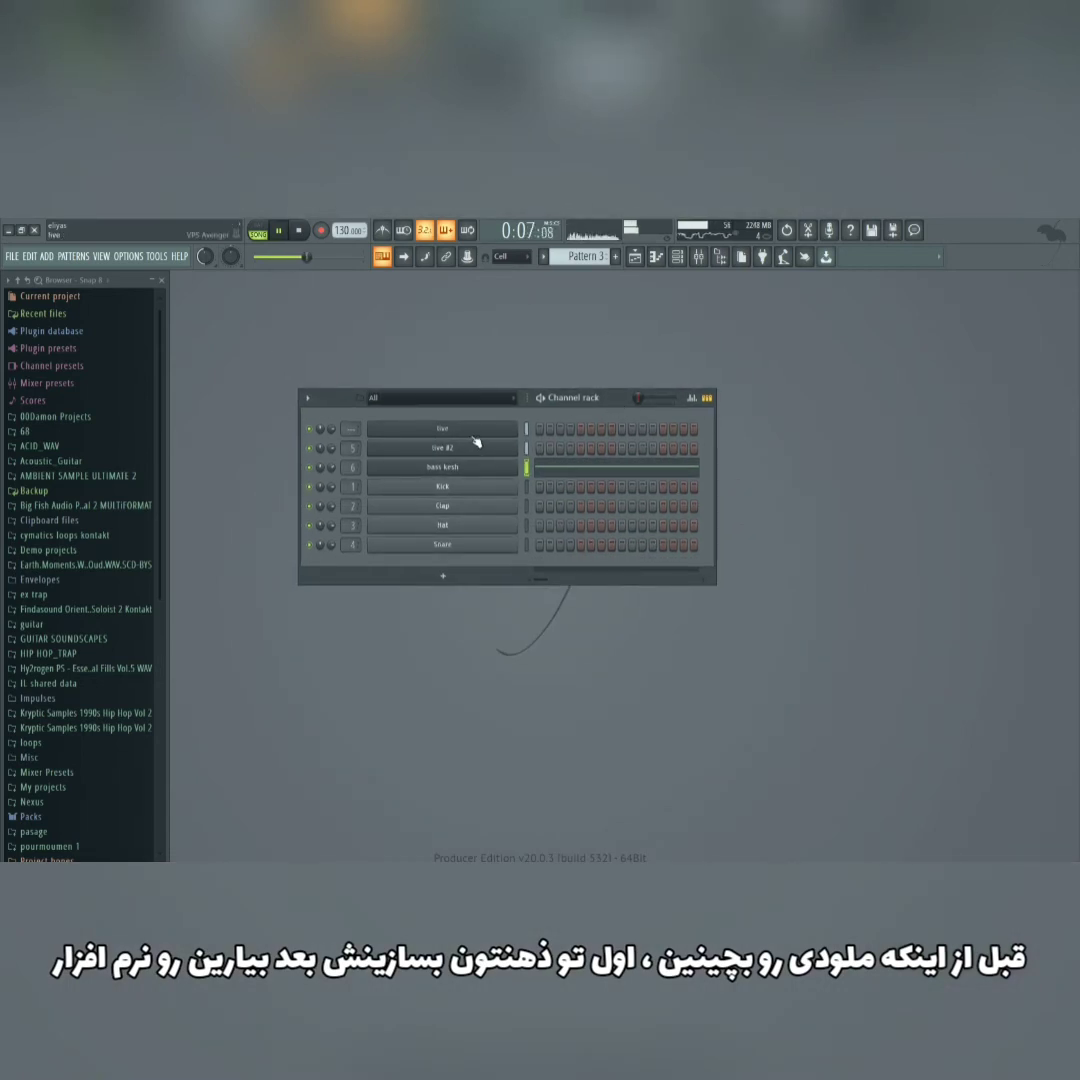
- Stop playback and insert a Nexus instrument channel above the first channel in the rack
{"action": "key", "text": "space"}
{"action": "right_click", "coordinate": [516, 426]}
{"action": "mouse_move", "coordinate": [560, 516]}
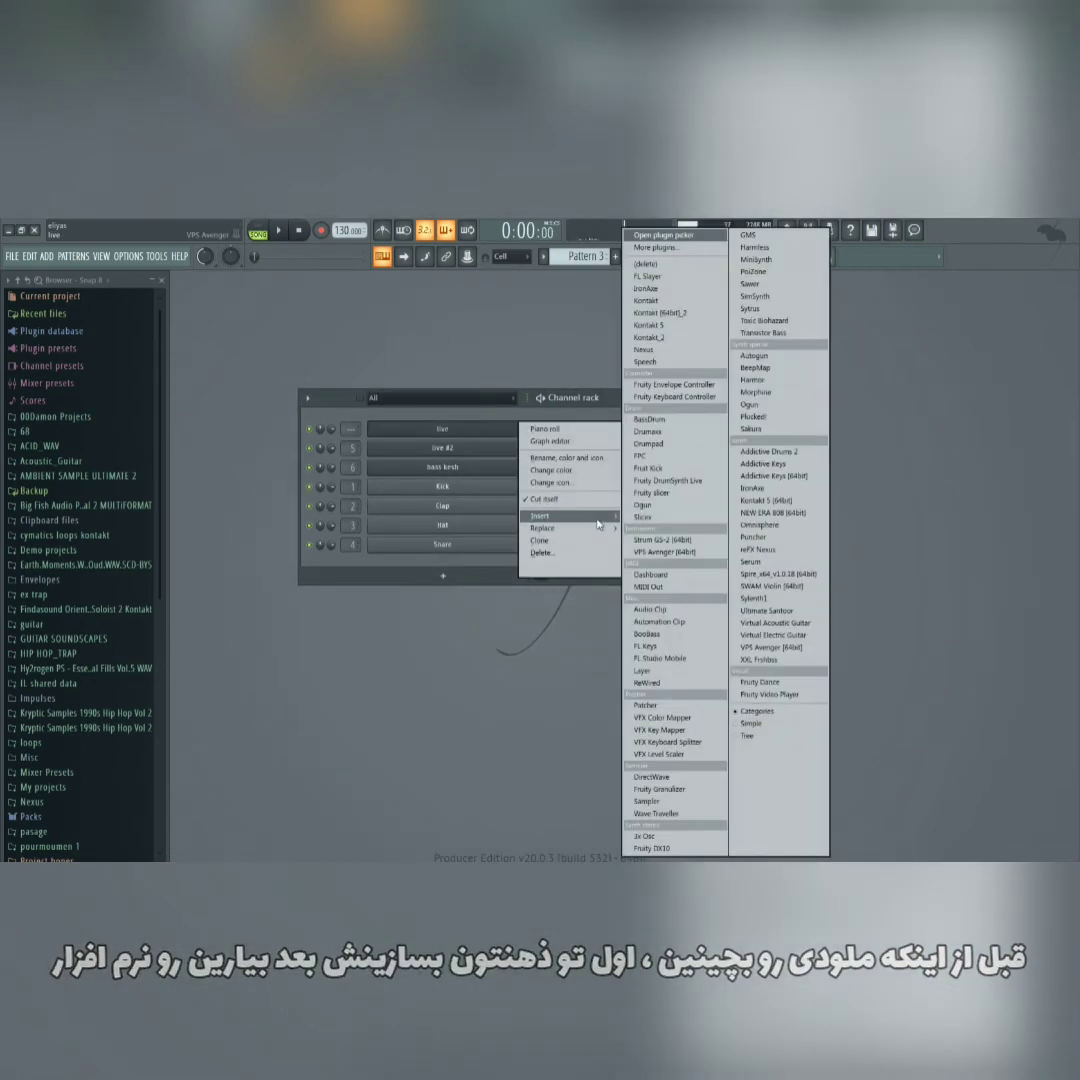
{"action": "left_click", "coordinate": [652, 351]}
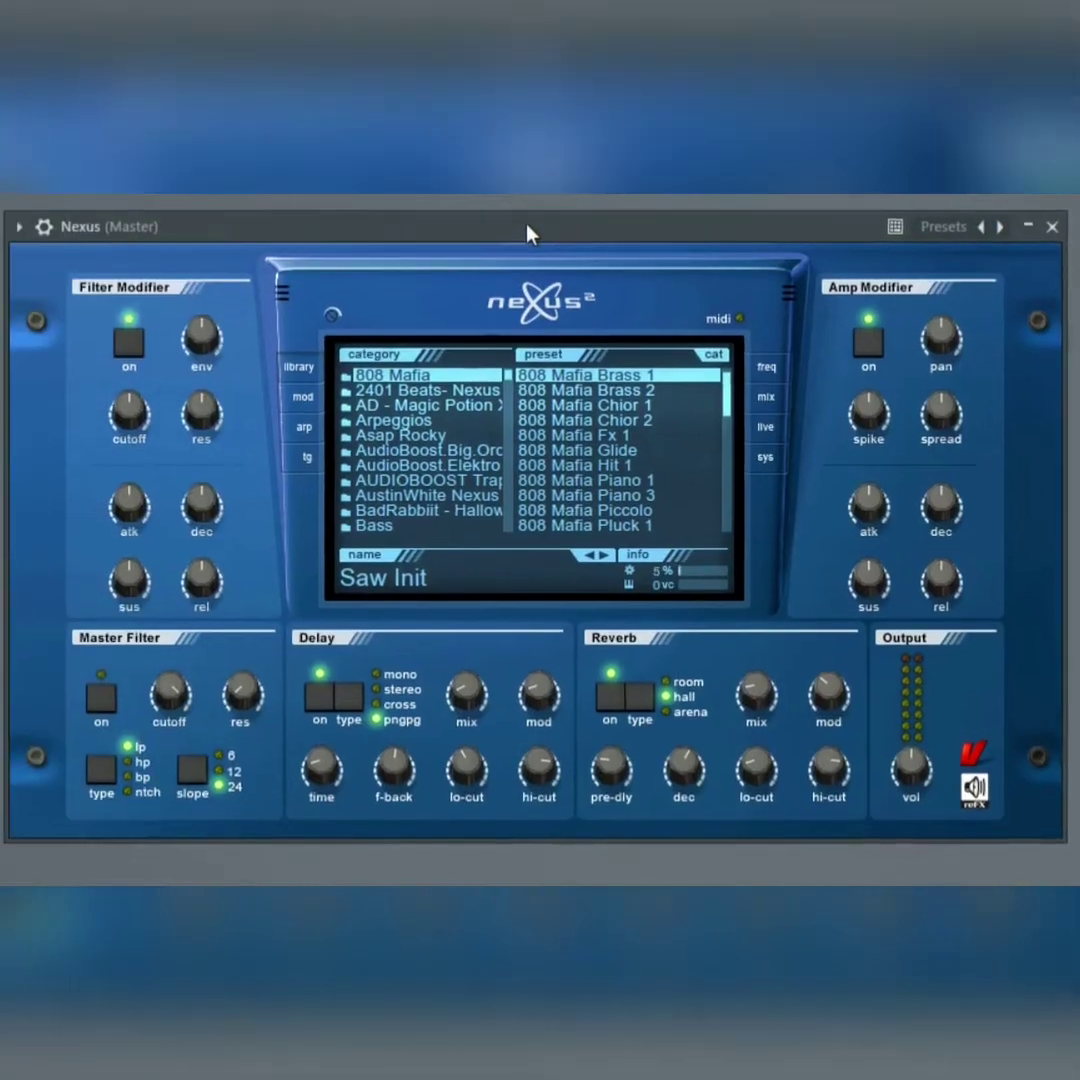
- Choose the XP Guitars category in Nexus and load the GT ElectricNylon Mix 1 preset
{"action": "left_click_drag", "start_coordinate": [509, 375], "coordinate": [521, 492]}
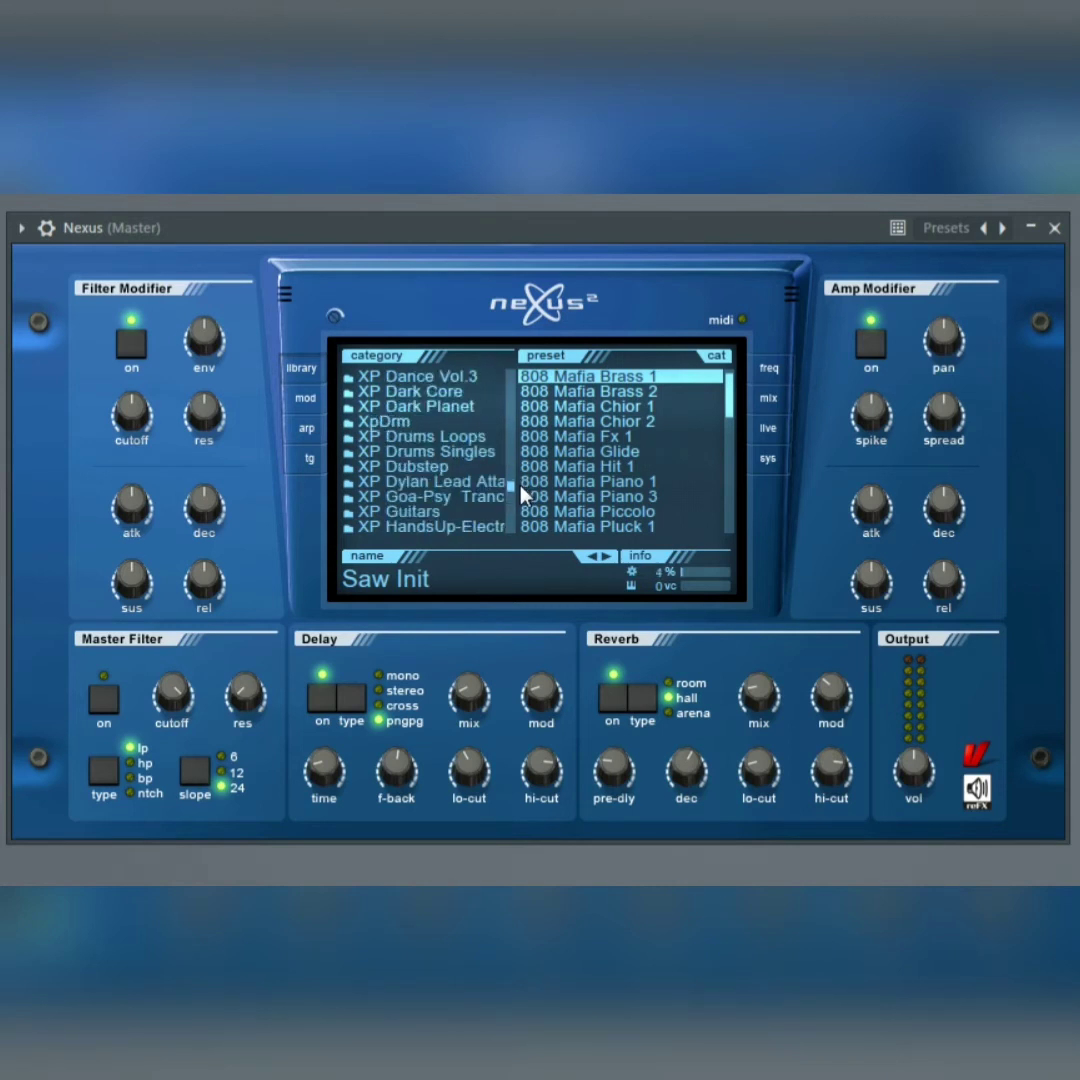
{"action": "left_click", "coordinate": [438, 511]}
{"action": "left_click_drag", "start_coordinate": [724, 378], "coordinate": [722, 428]}
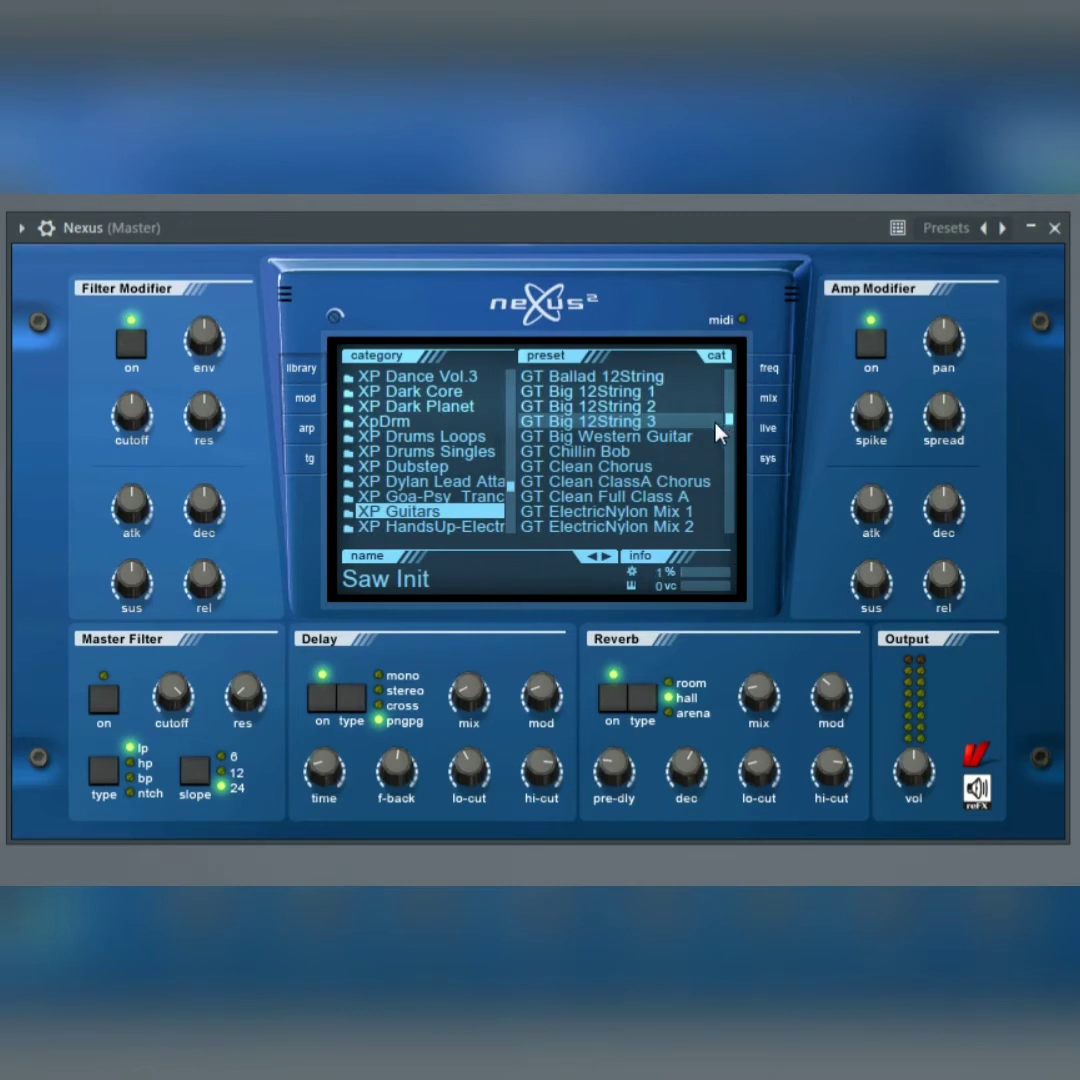
{"action": "left_click", "coordinate": [606, 513]}
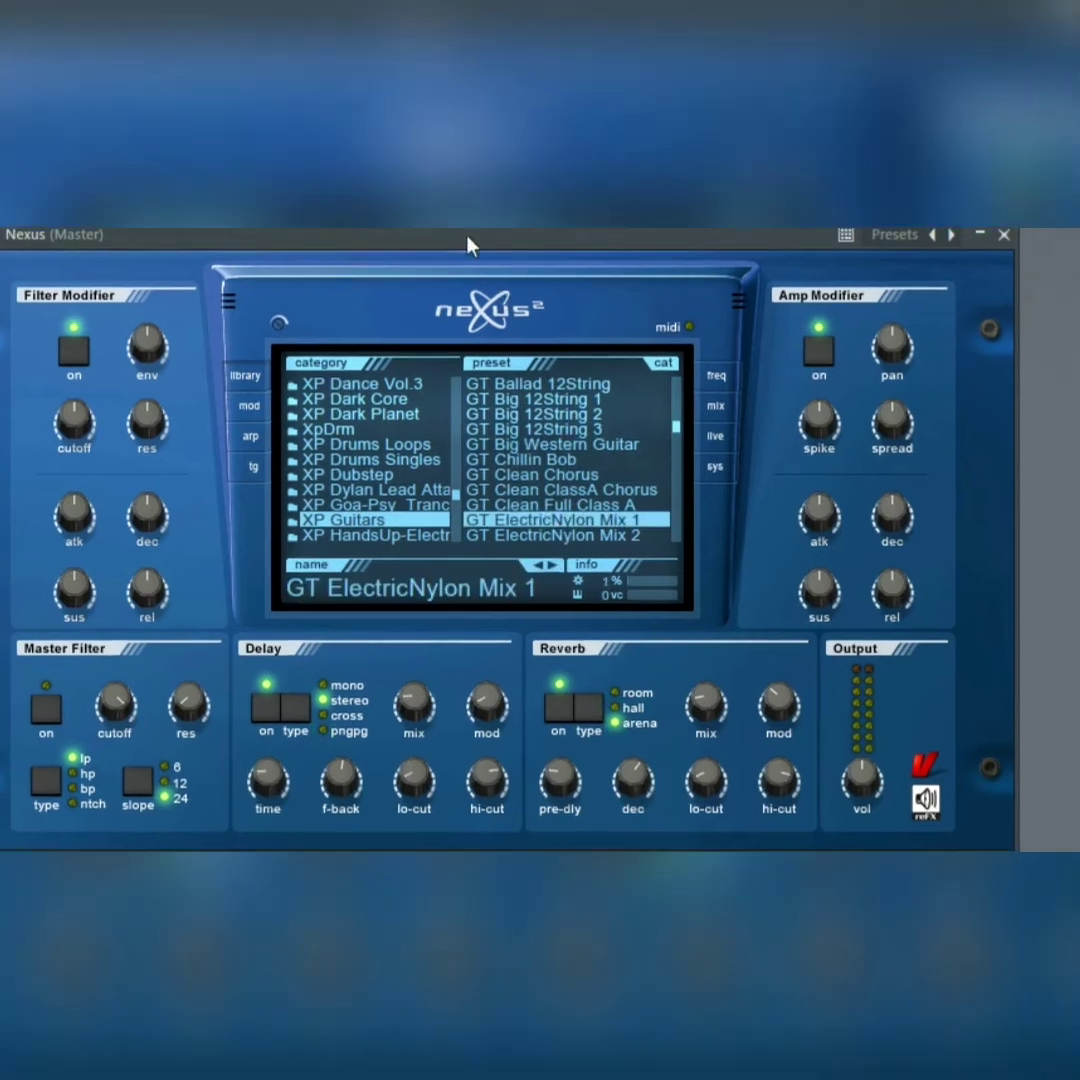
- Audition the GT FM Guitar 3, GT Jazz Guitar 1 and GT Jazz Guitar Thin presets
{"action": "scroll", "coordinate": [585, 490], "scroll_direction": "down", "scroll_amount": 3}
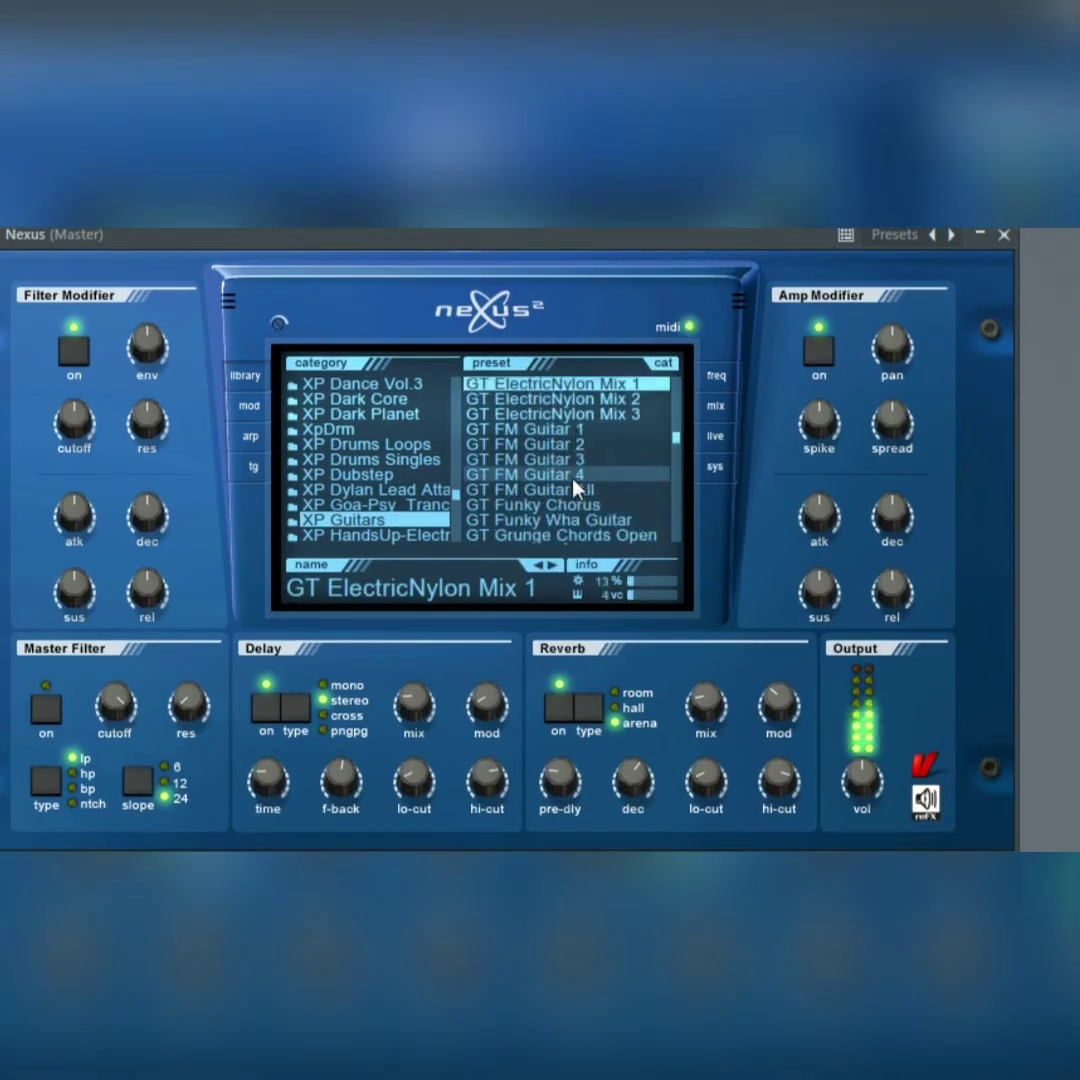
{"action": "left_click", "coordinate": [540, 459]}
{"action": "scroll", "coordinate": [567, 463], "scroll_direction": "down", "scroll_amount": 2}
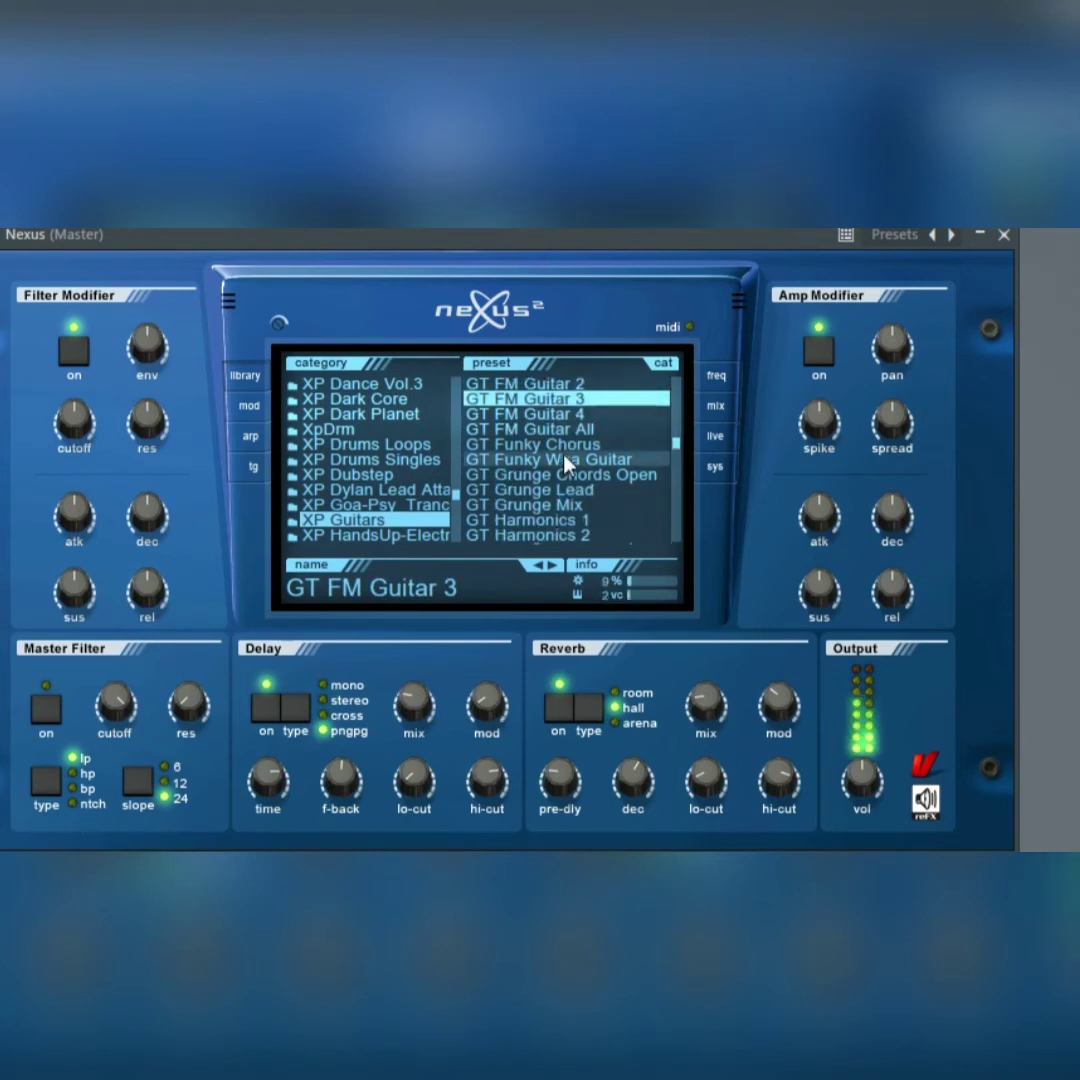
{"action": "scroll", "coordinate": [567, 463], "scroll_direction": "down", "scroll_amount": 2}
{"action": "left_click", "coordinate": [560, 490]}
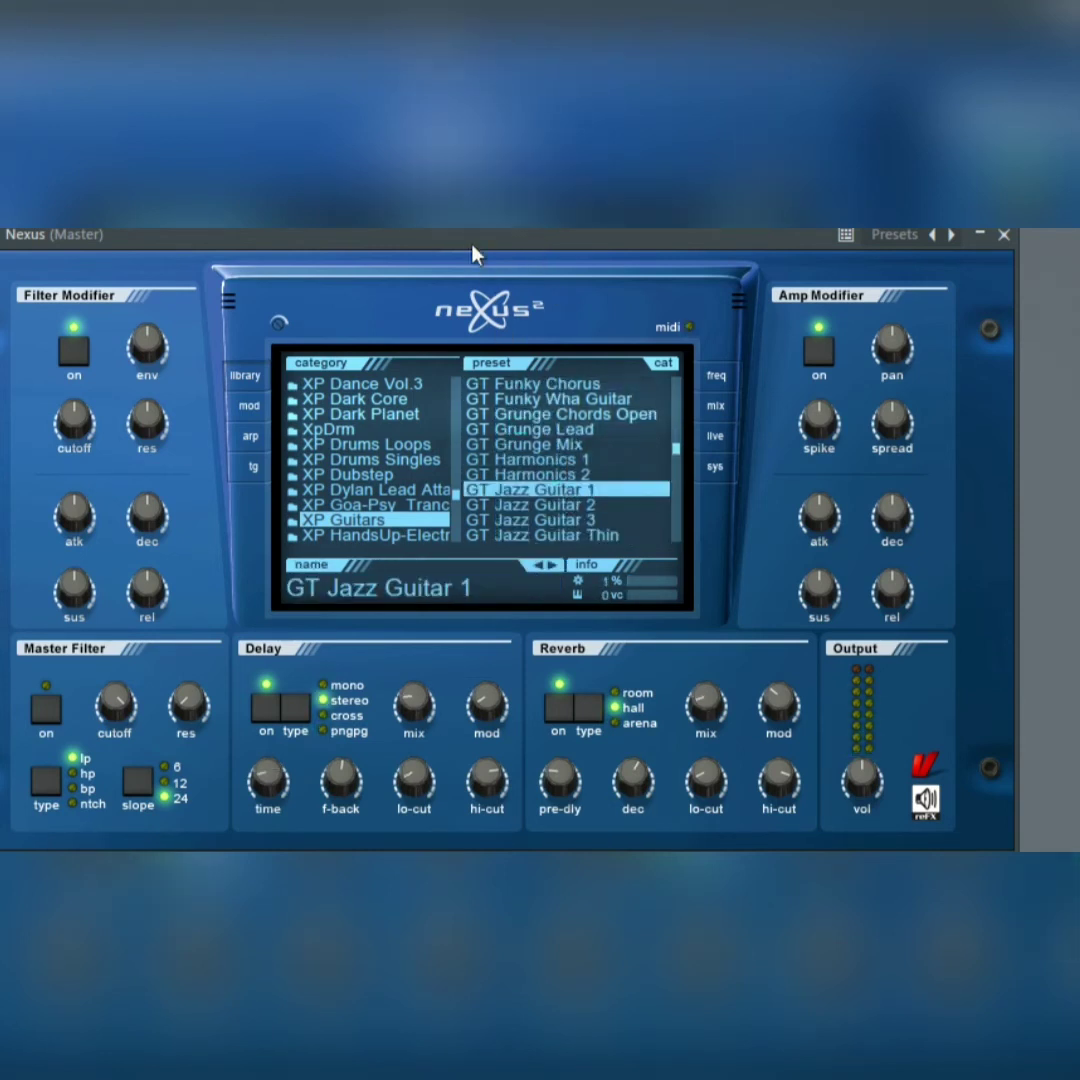
{"action": "scroll", "coordinate": [576, 478], "scroll_direction": "down", "scroll_amount": 2}
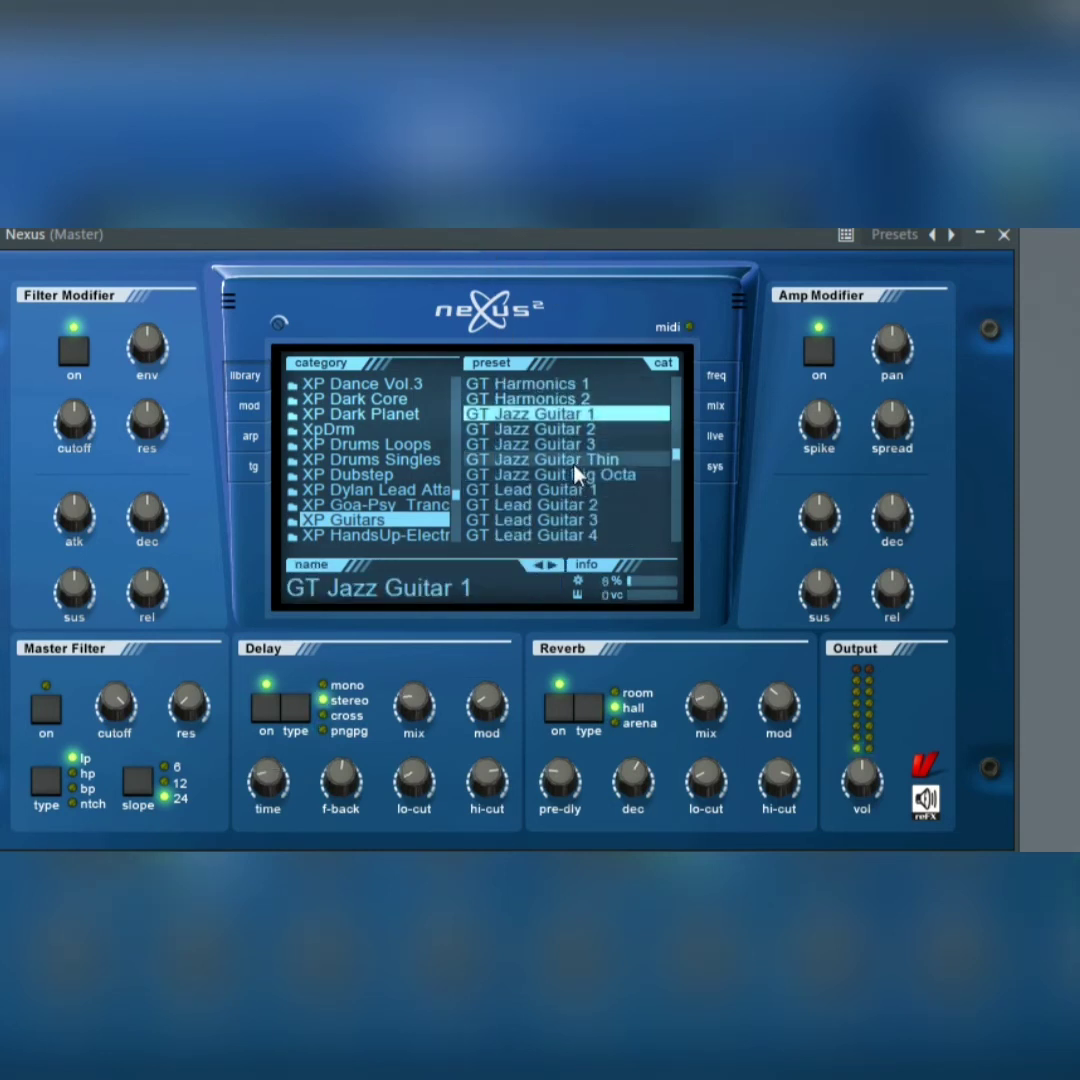
{"action": "left_click", "coordinate": [576, 462]}
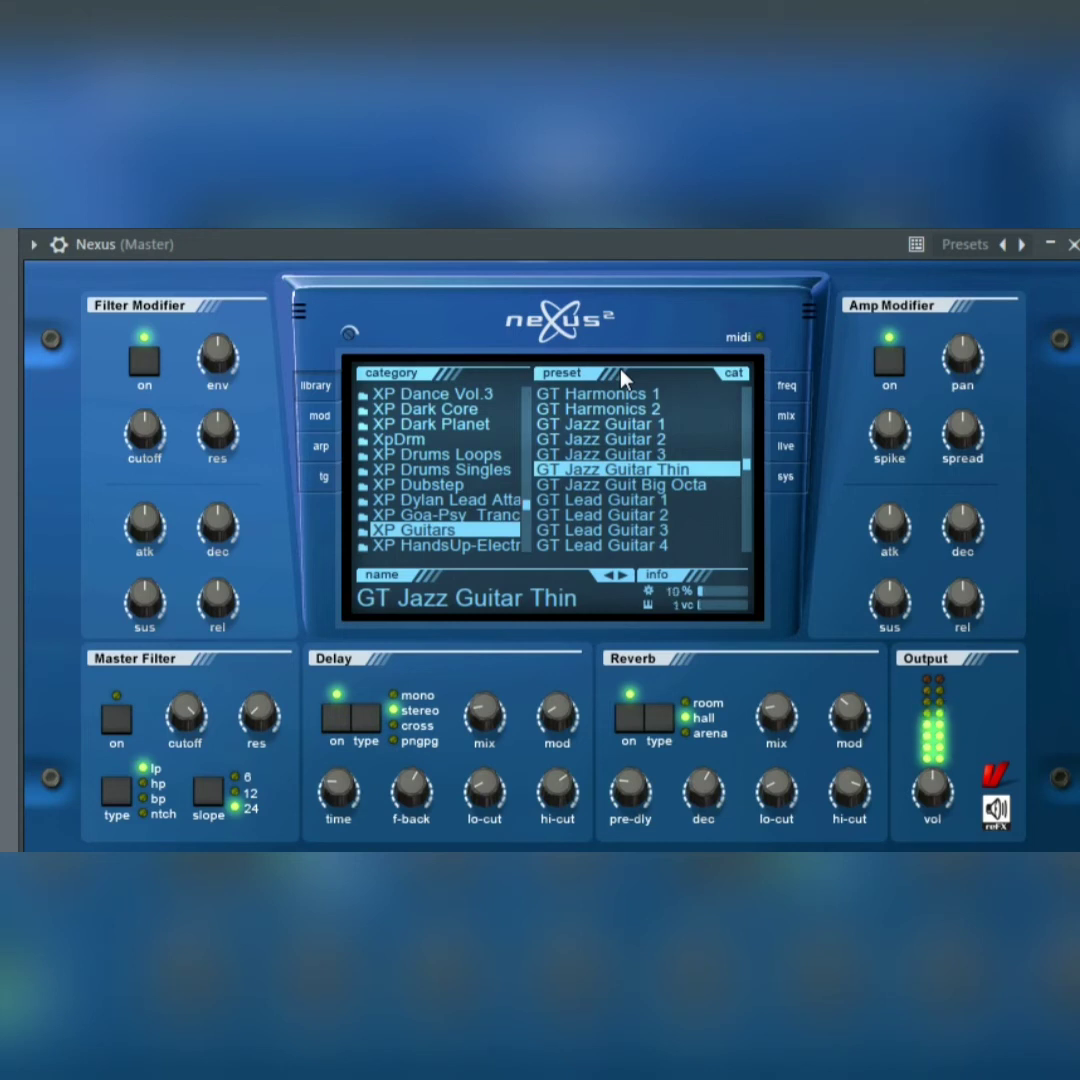
- Audition the GT Lead Guitar 1, GT Lead Guitar 4 and GT Lead Guitar 2 presets
{"action": "left_click", "coordinate": [650, 500]}
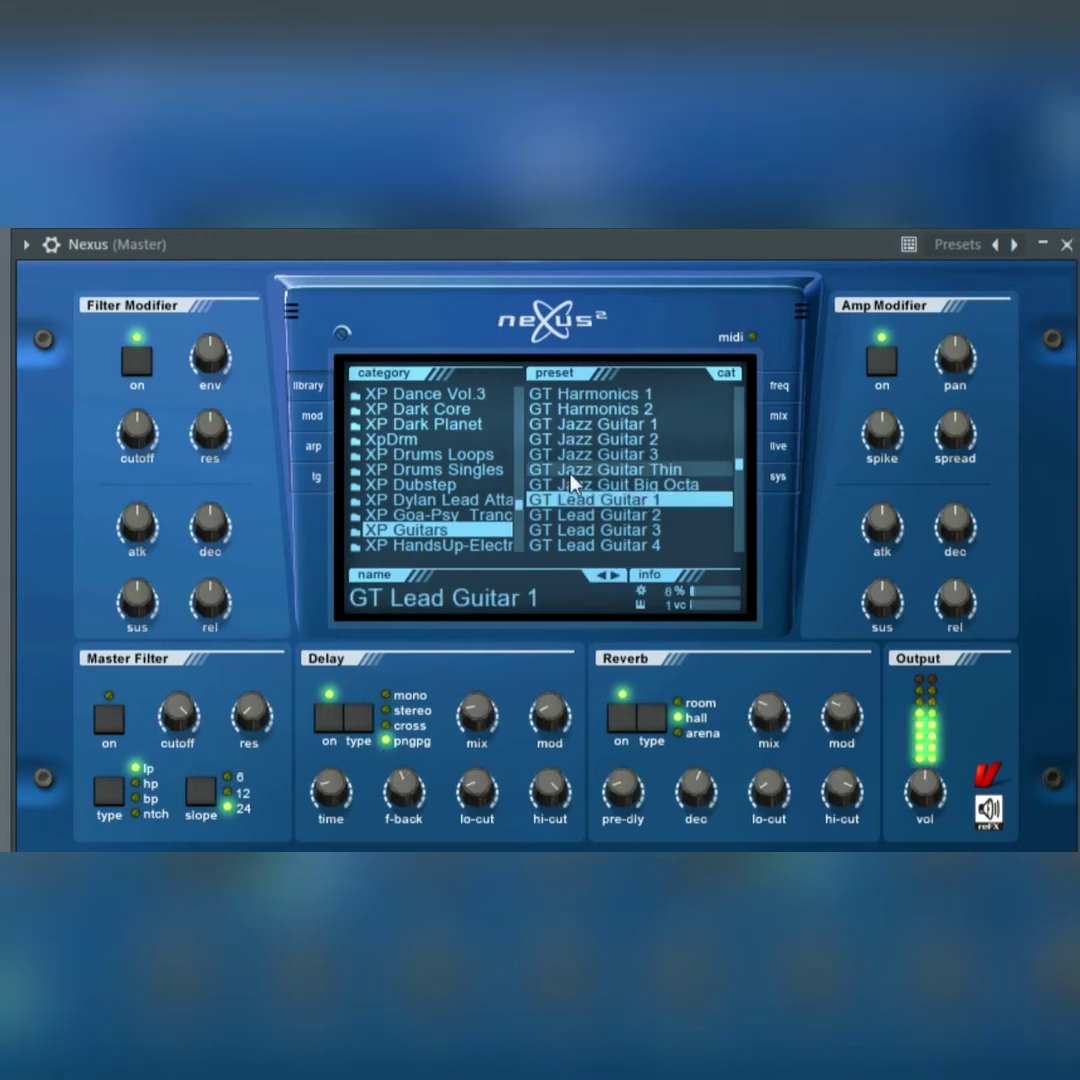
{"action": "left_click", "coordinate": [630, 545]}
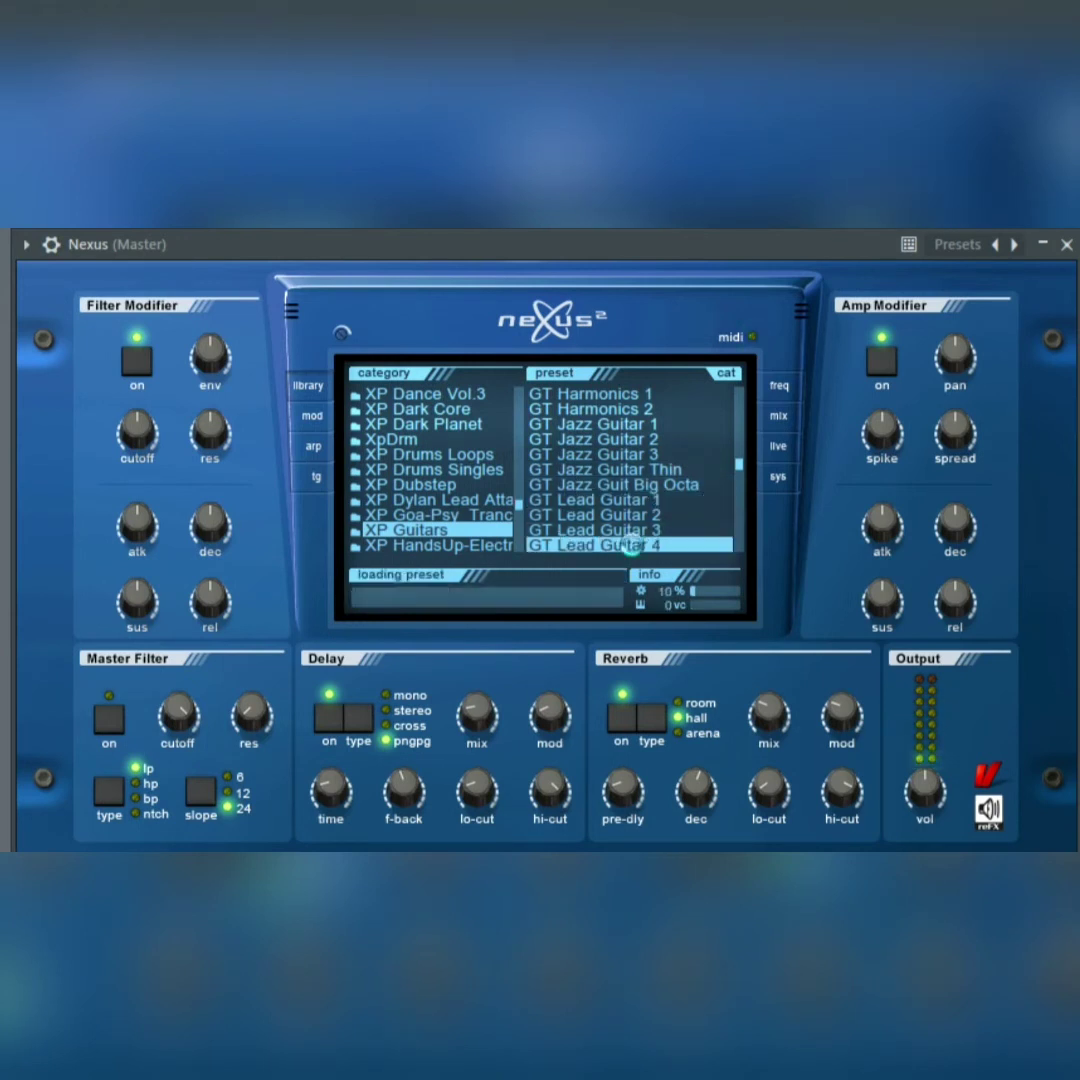
{"action": "scroll", "coordinate": [620, 480], "scroll_direction": "down", "scroll_amount": 2}
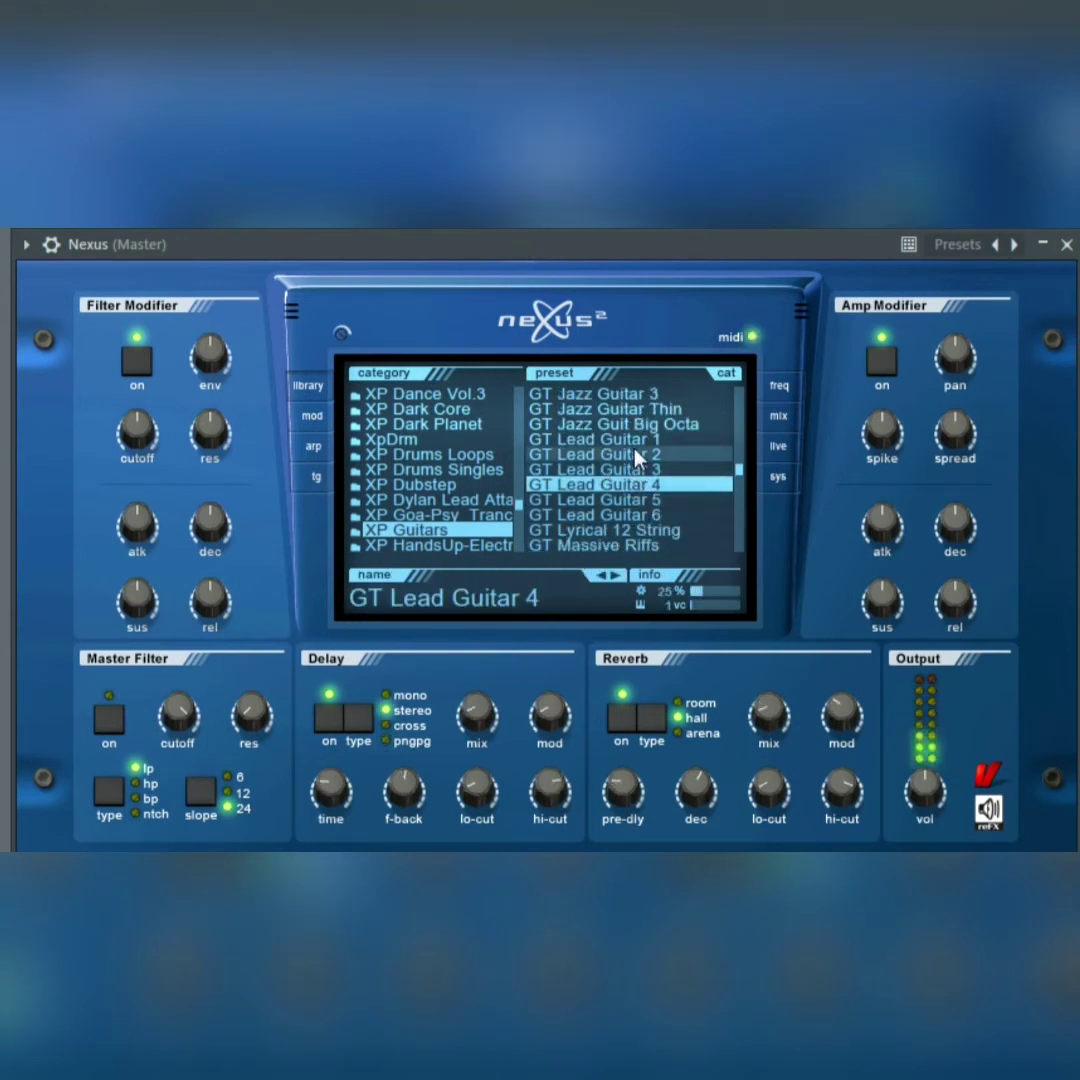
{"action": "left_click", "coordinate": [637, 458]}
- Look at the Nexus channel's polyphony, time and arpeggiator settings and return to the plugin interface
{"action": "left_click", "coordinate": [51, 246]}
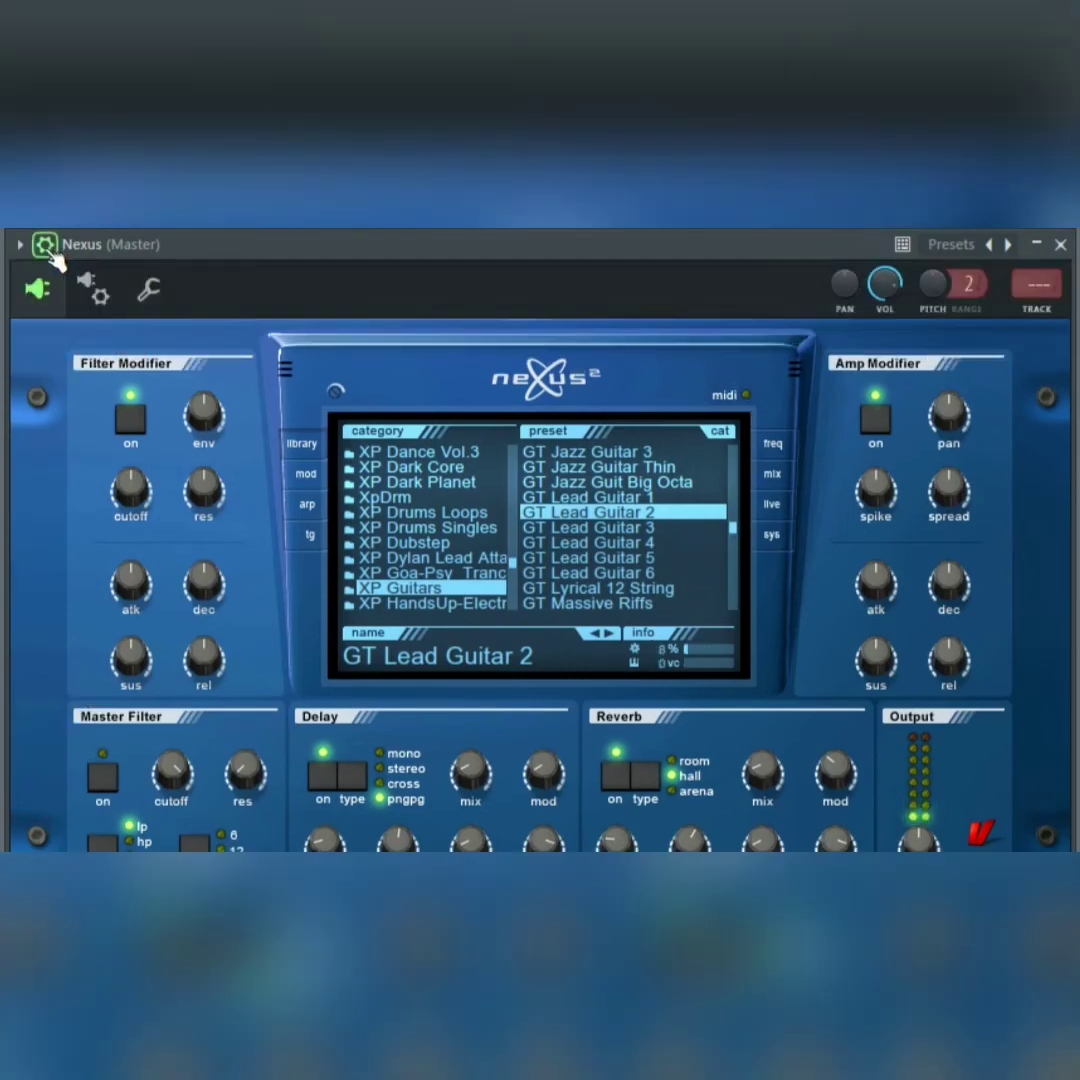
{"action": "left_click", "coordinate": [148, 289]}
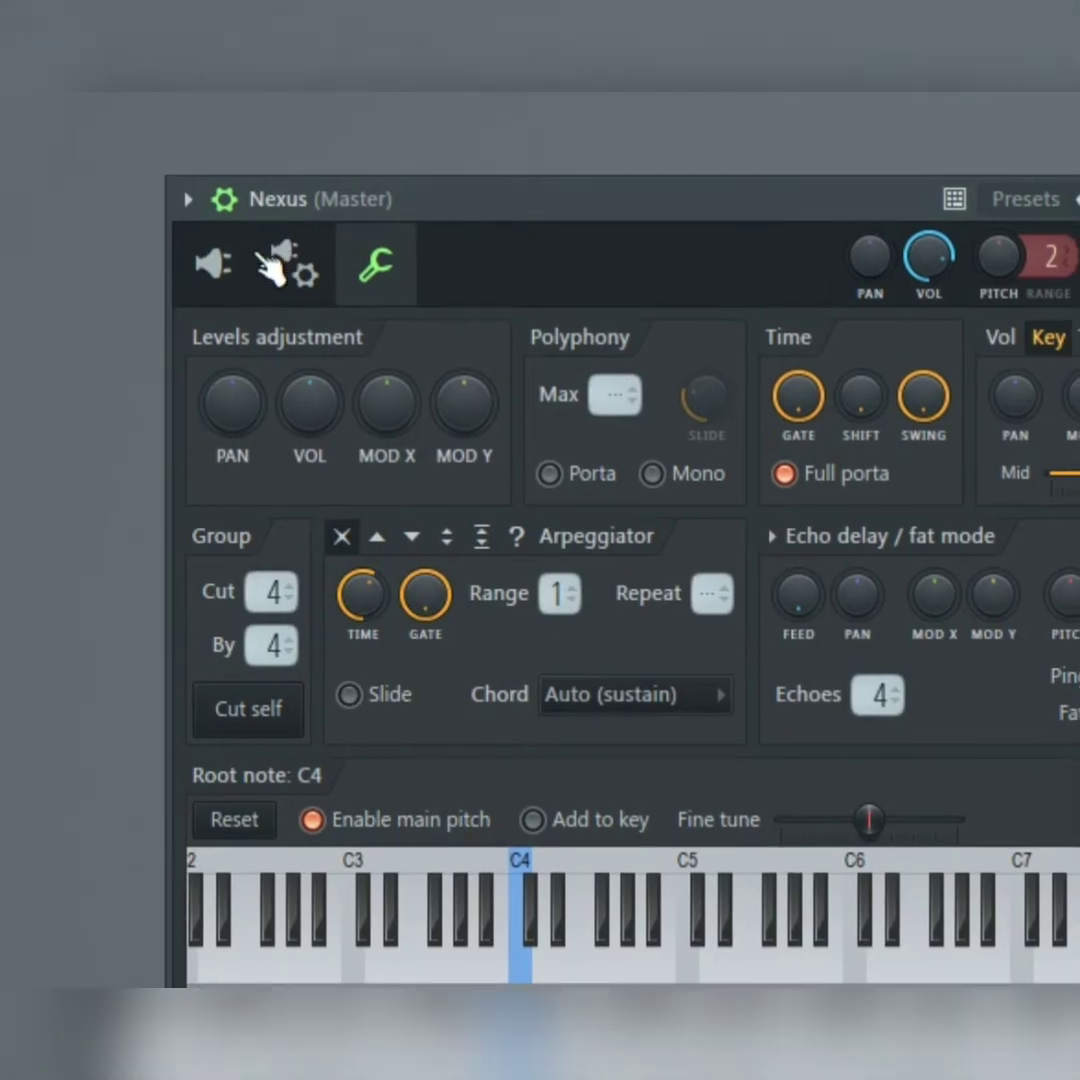
{"action": "left_click", "coordinate": [187, 222]}
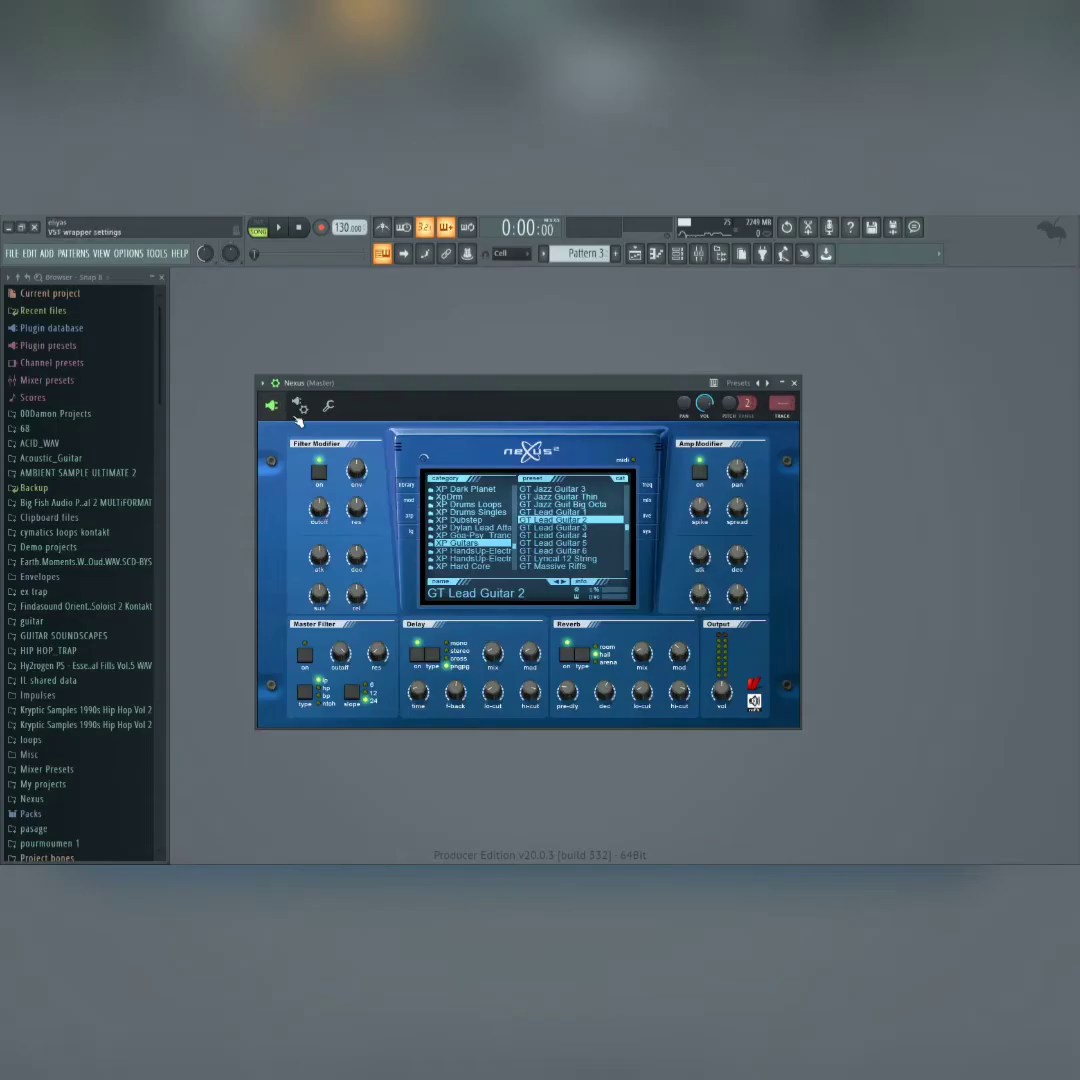
- Try out the GT Lead Guitar 5 and GT Nylon Clean presets with live notes
{"action": "double_click", "coordinate": [561, 545]}
{"action": "left_click_drag", "start_coordinate": [512, 390], "coordinate": [498, 404]}
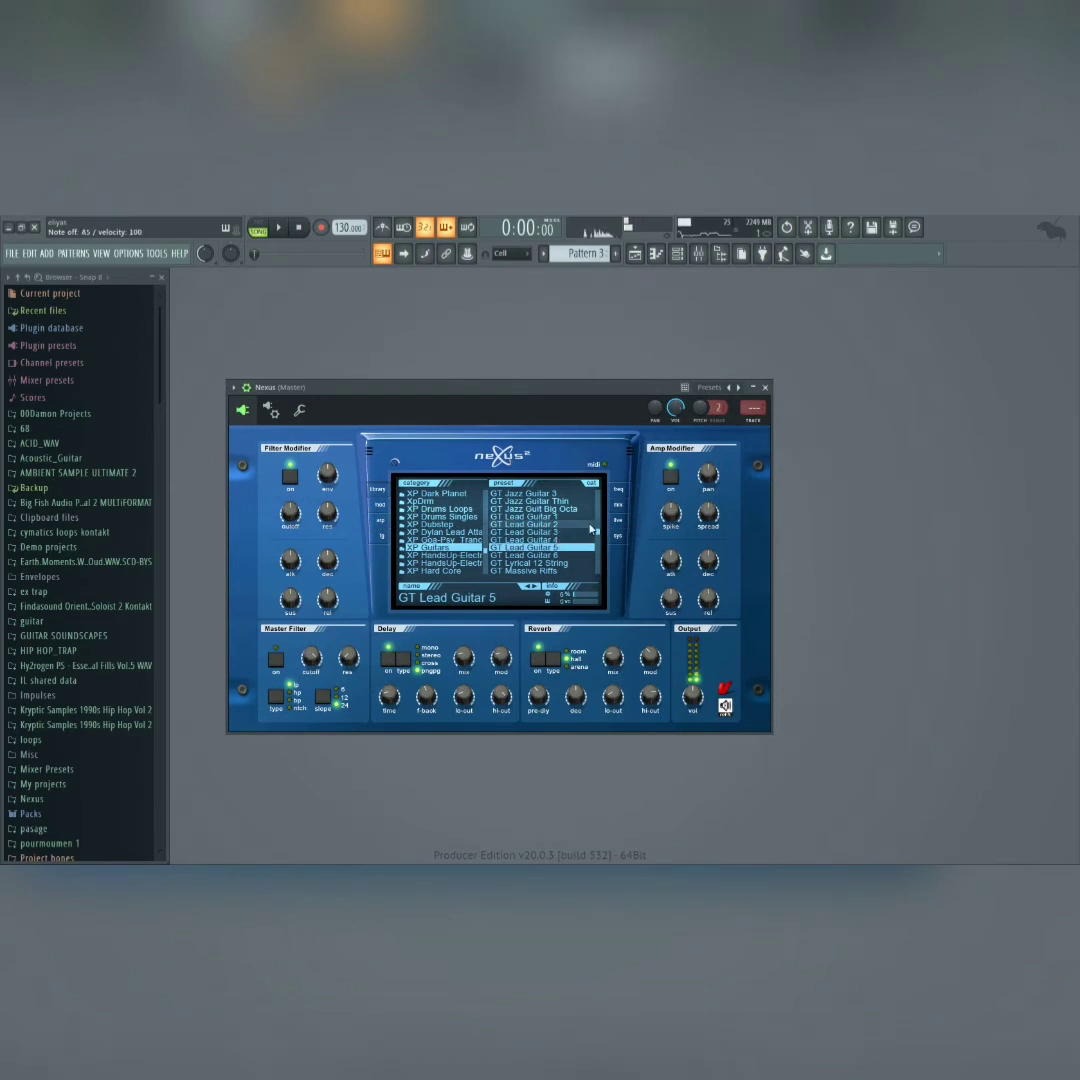
{"action": "key", "text": "space"}
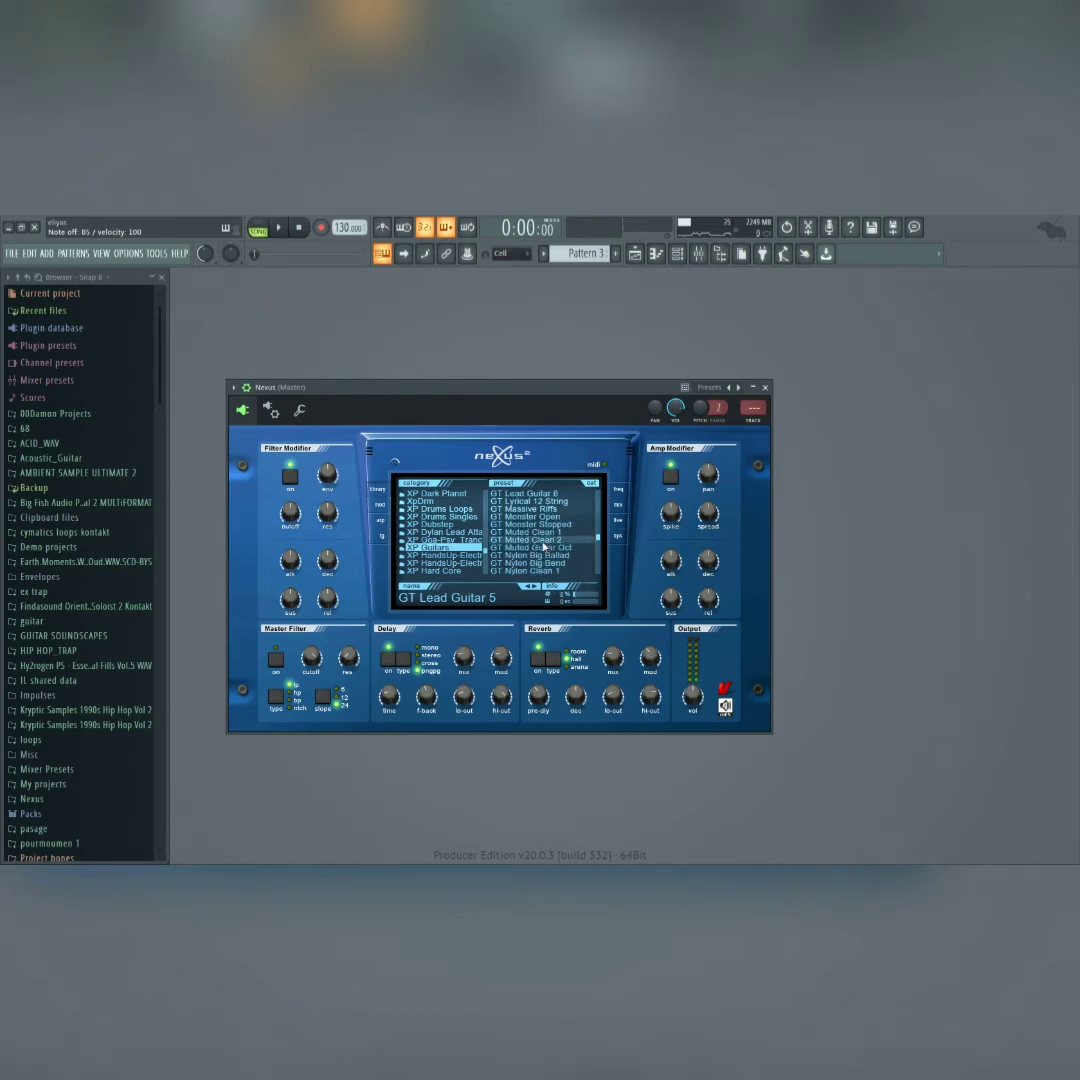
{"action": "left_click", "coordinate": [541, 555]}
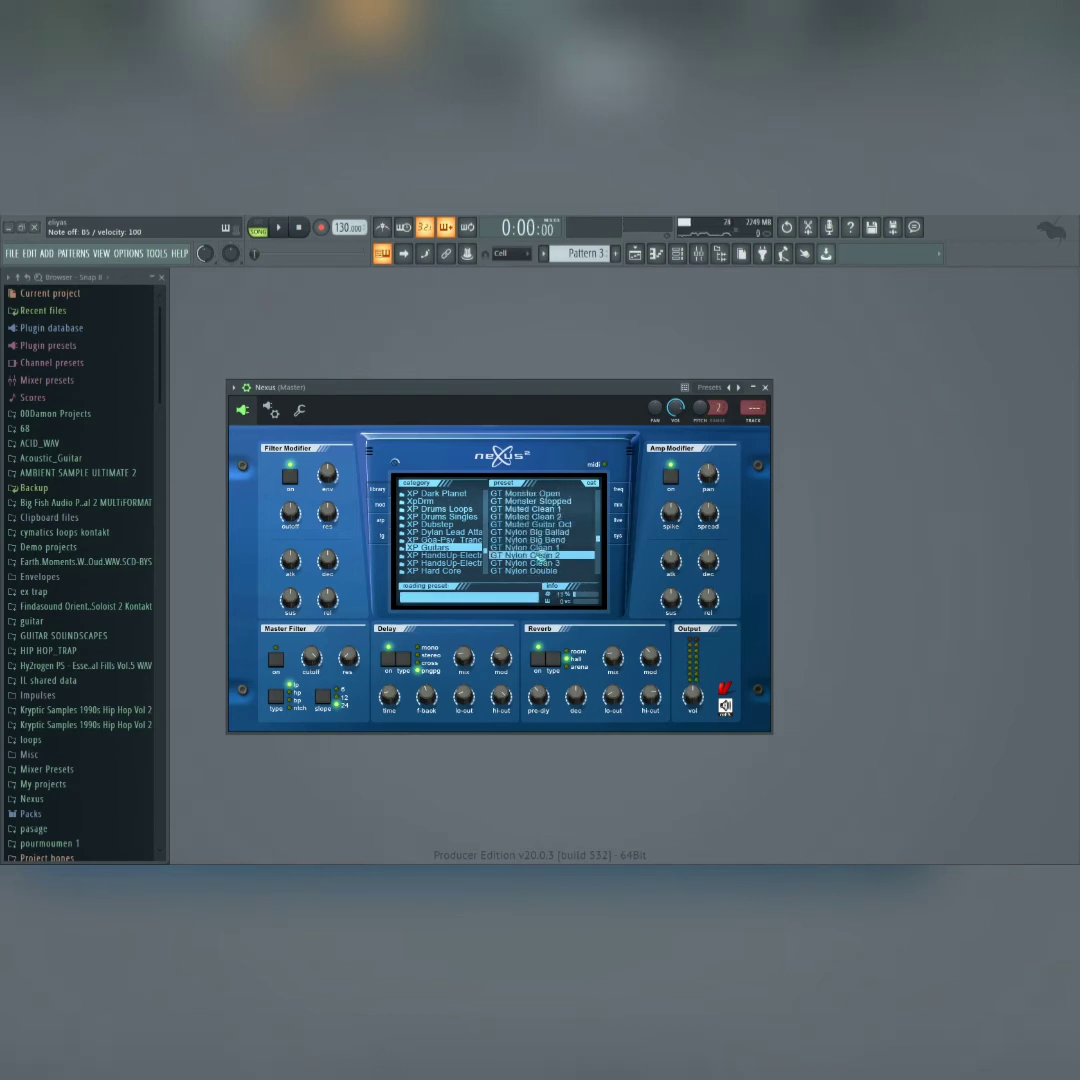
{"action": "left_click_drag", "start_coordinate": [540, 390], "coordinate": [609, 383]}
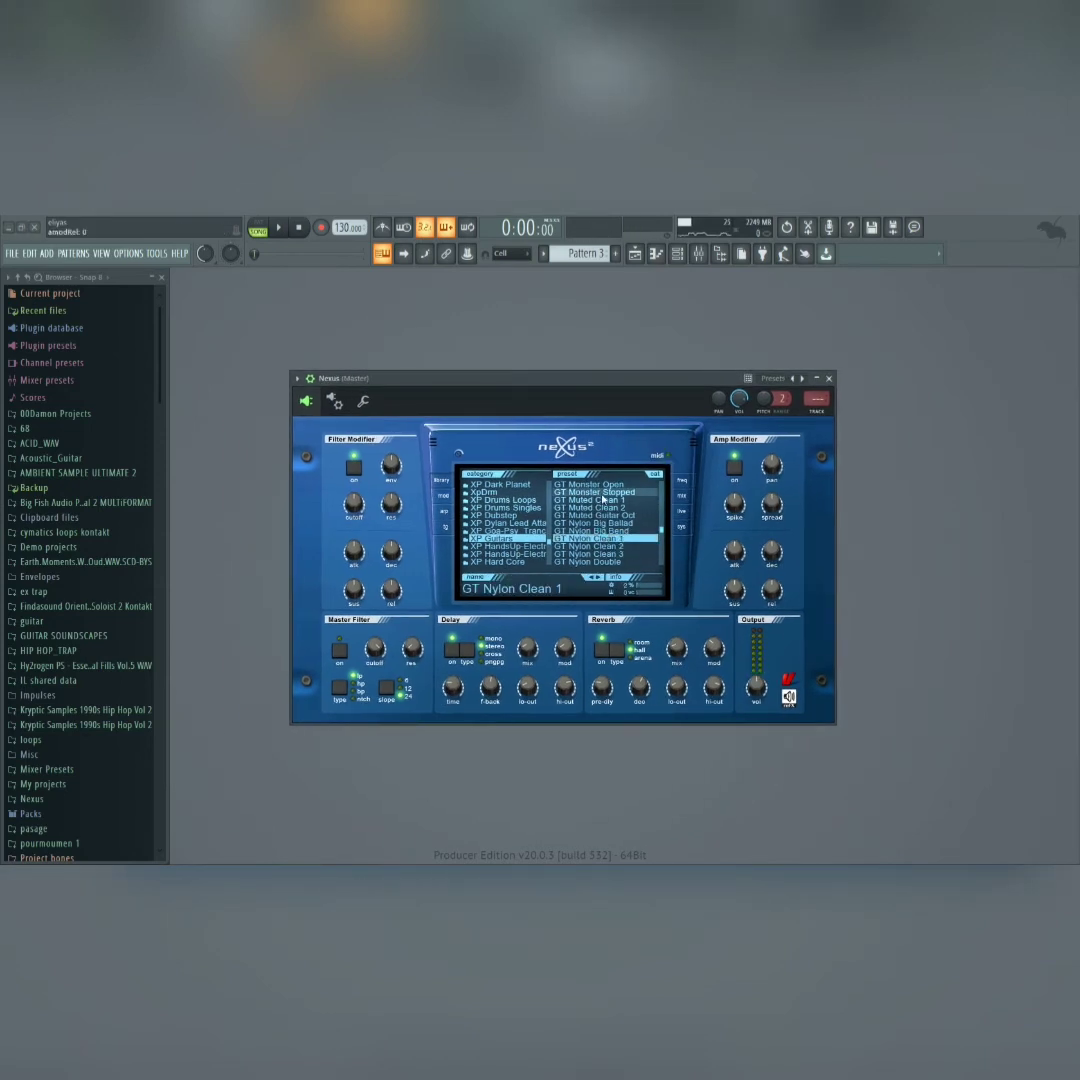
- Audition notes from the Nexus piano roll and switch the preset to GT Nylon Double
{"action": "left_click_drag", "start_coordinate": [590, 399], "coordinate": [539, 478]}
{"action": "right_click", "coordinate": [518, 425]}
{"action": "left_click", "coordinate": [527, 428]}
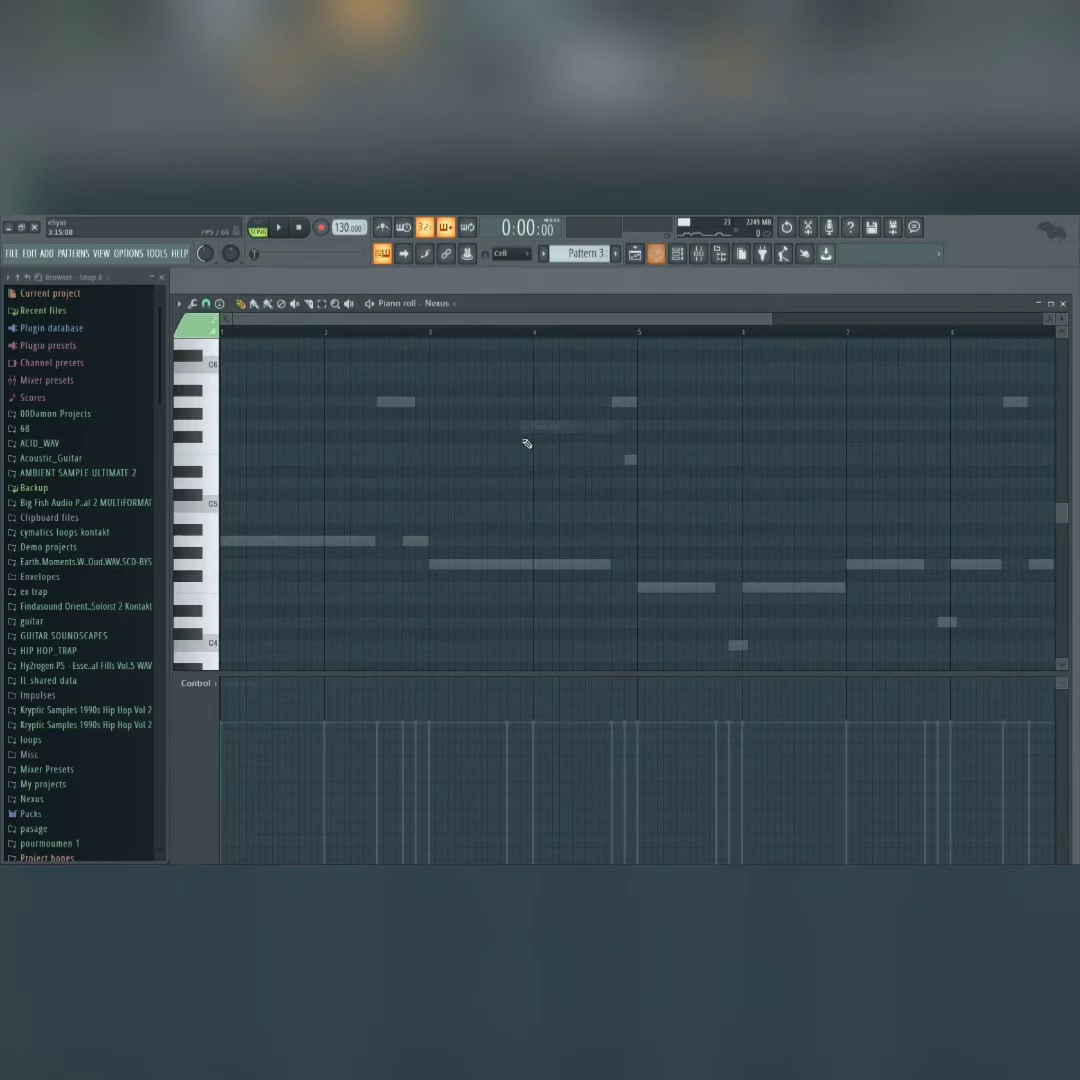
{"action": "left_click", "coordinate": [215, 546]}
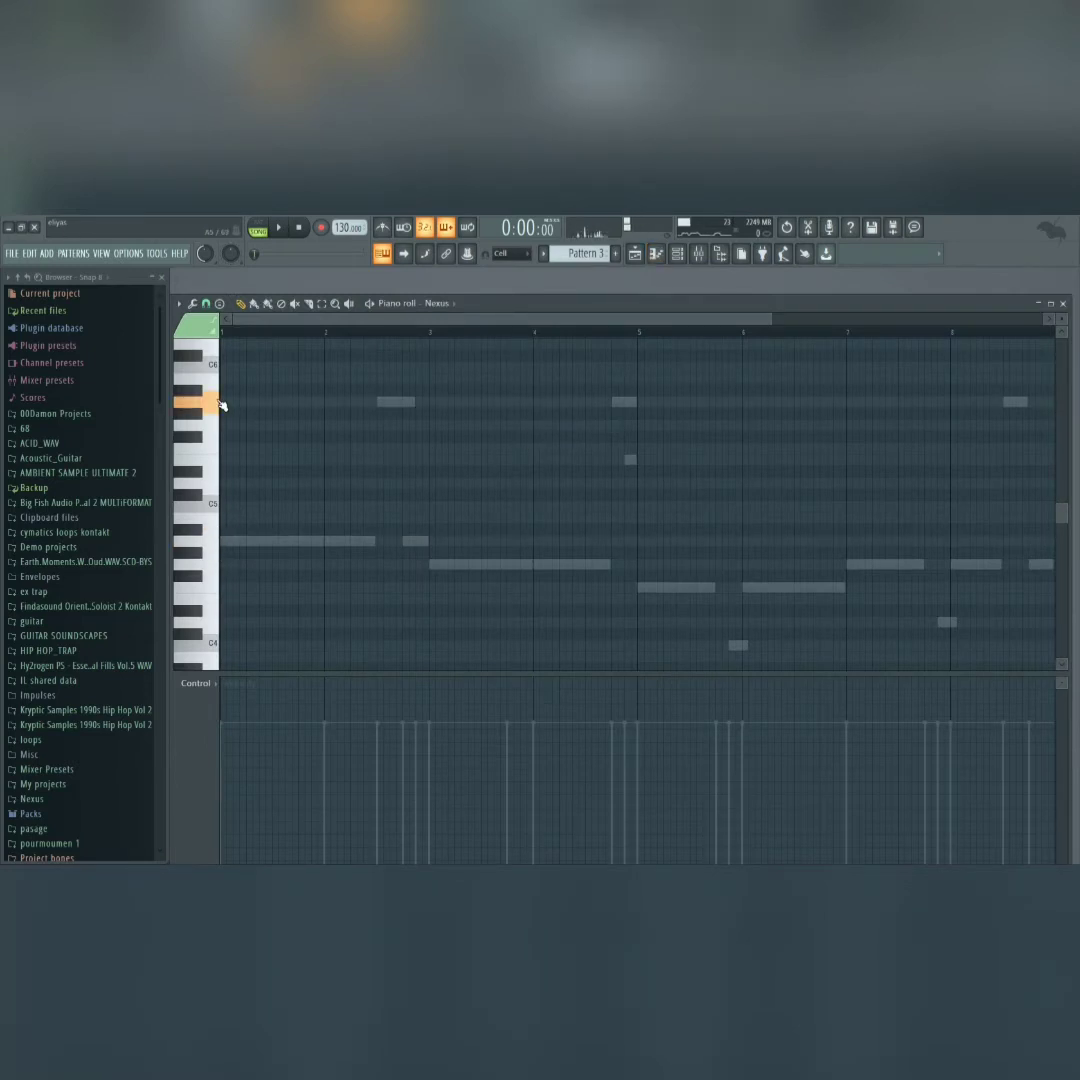
{"action": "key", "text": "F7"}
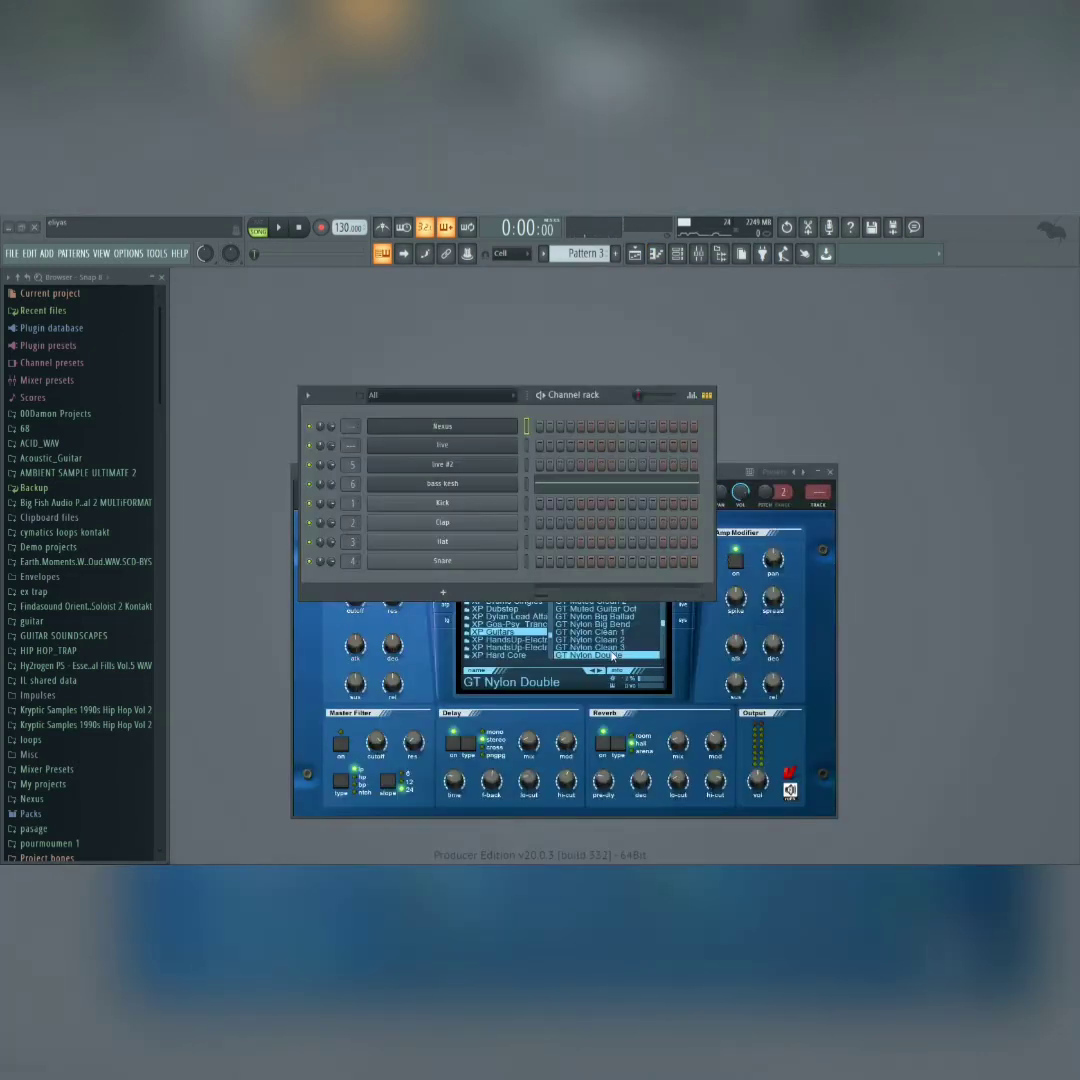
- Reopen the Nexus piano roll, place a two-beat E6 note at the start of bar 1 and play the song
{"action": "right_click", "coordinate": [496, 427]}
{"action": "left_click", "coordinate": [530, 428]}
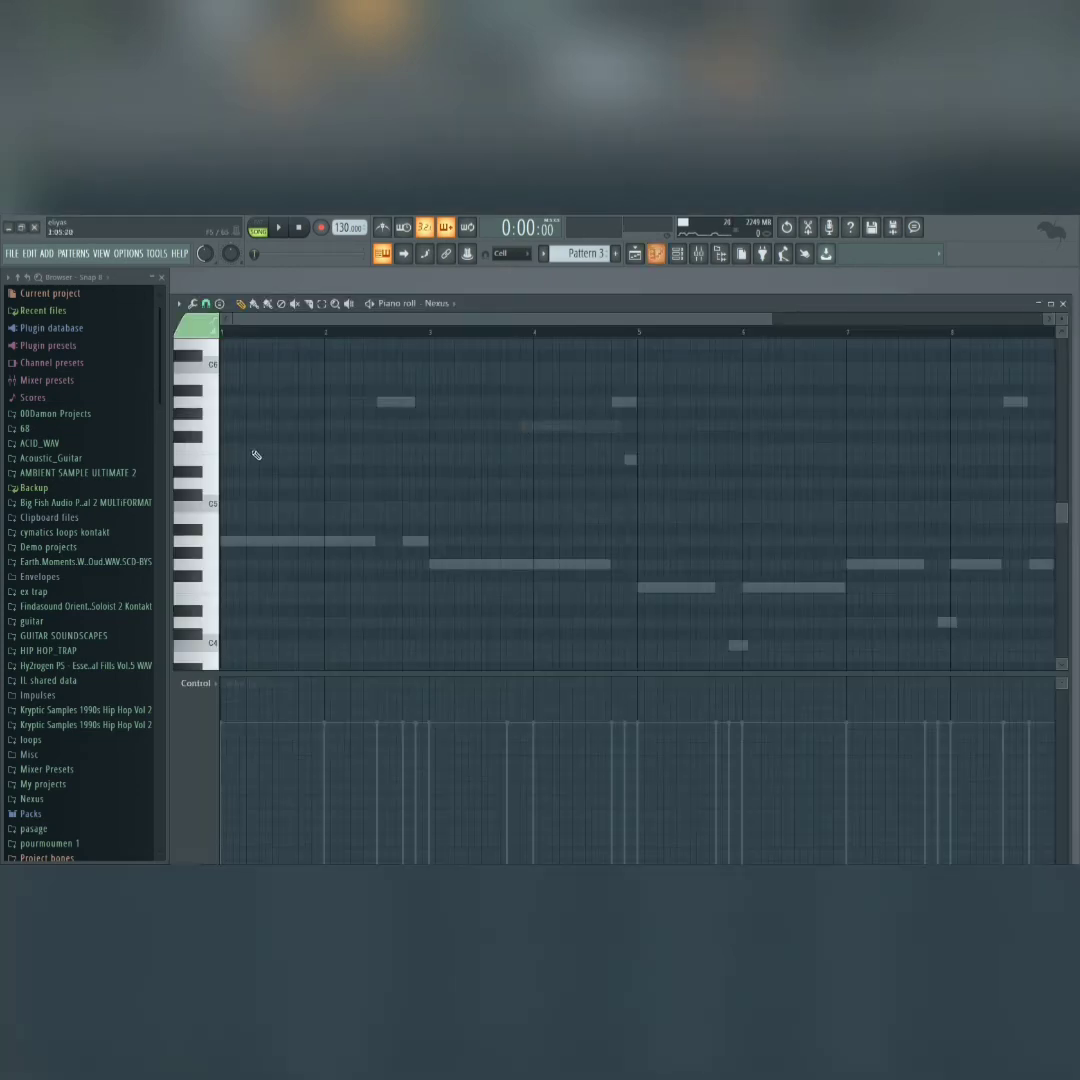
{"action": "scroll", "coordinate": [241, 402], "scroll_direction": "up", "scroll_amount": 3}
{"action": "left_click", "coordinate": [211, 393]}
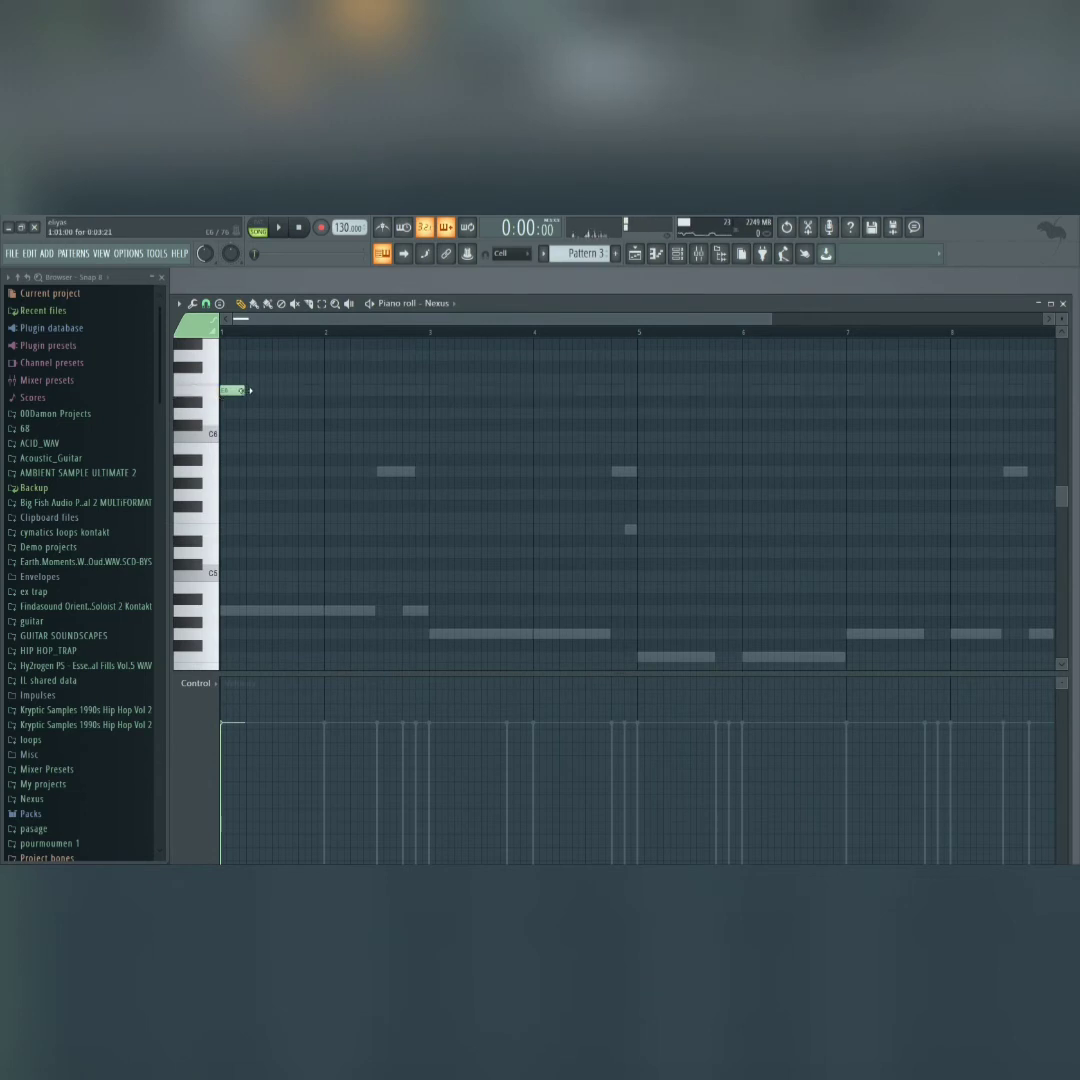
{"action": "key", "text": "space"}
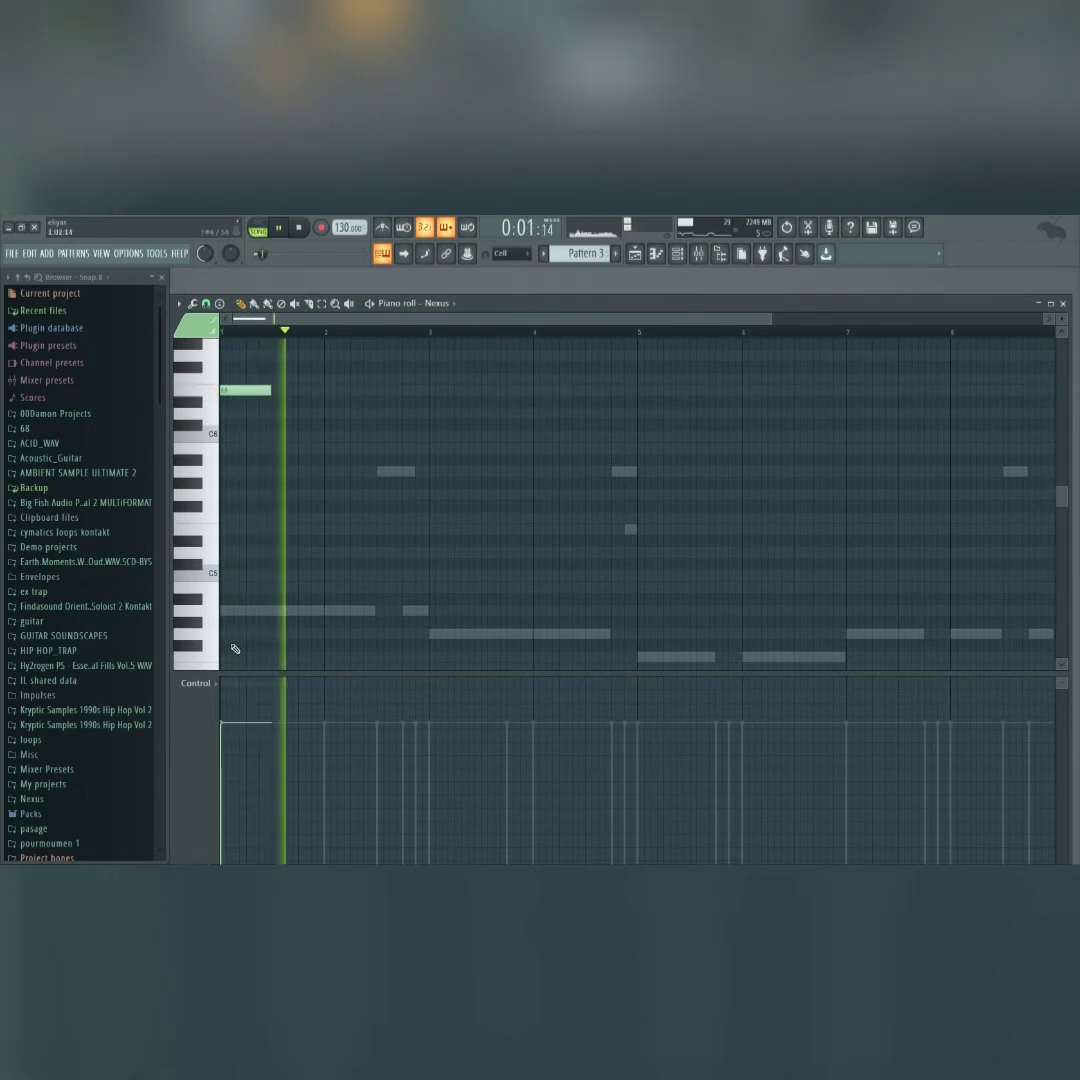
- Replace the opening E6 with a one-beat A5 at bar 1 and place an E6 on beat 2, checking with playback
{"action": "left_click", "coordinate": [222, 471]}
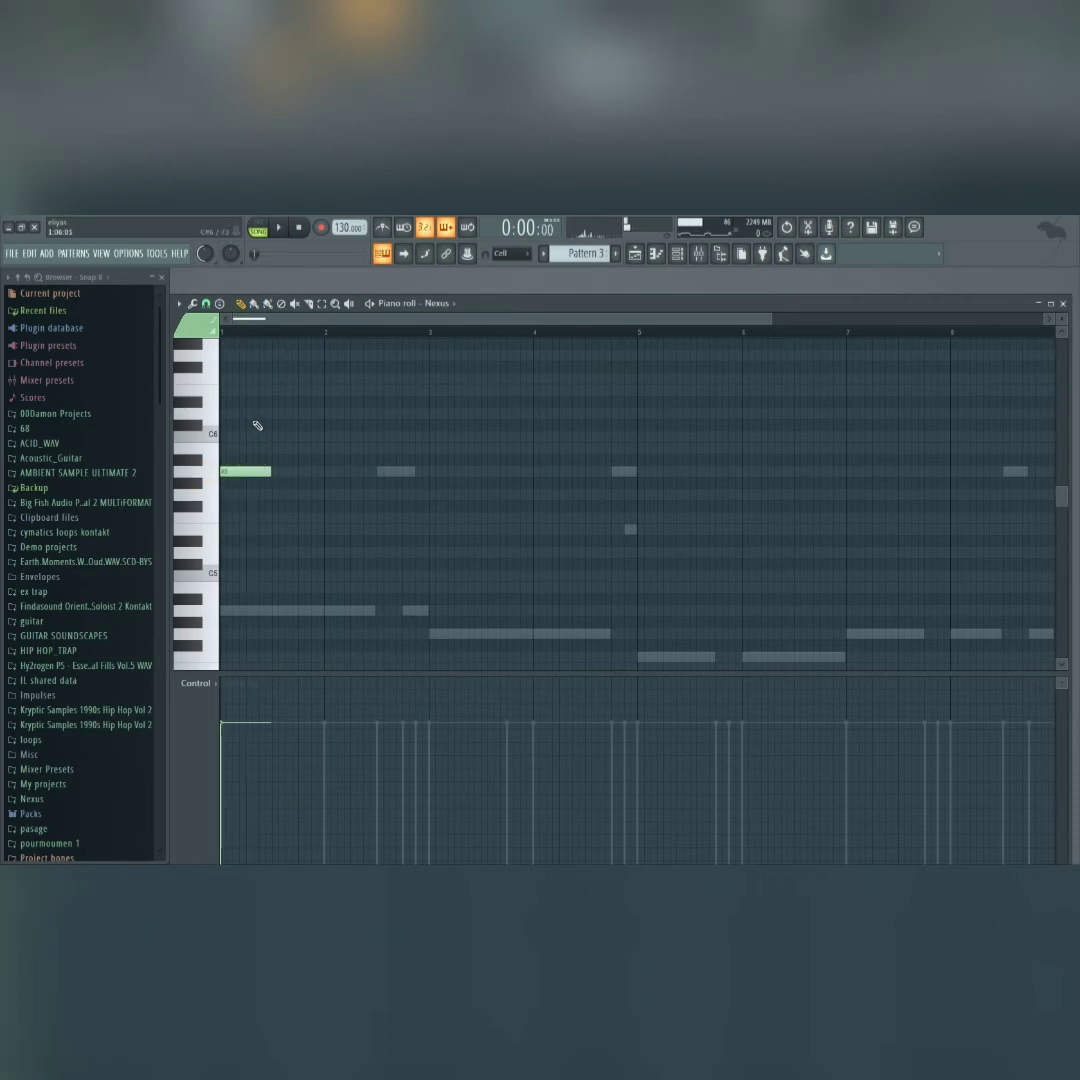
{"action": "key", "text": "space"}
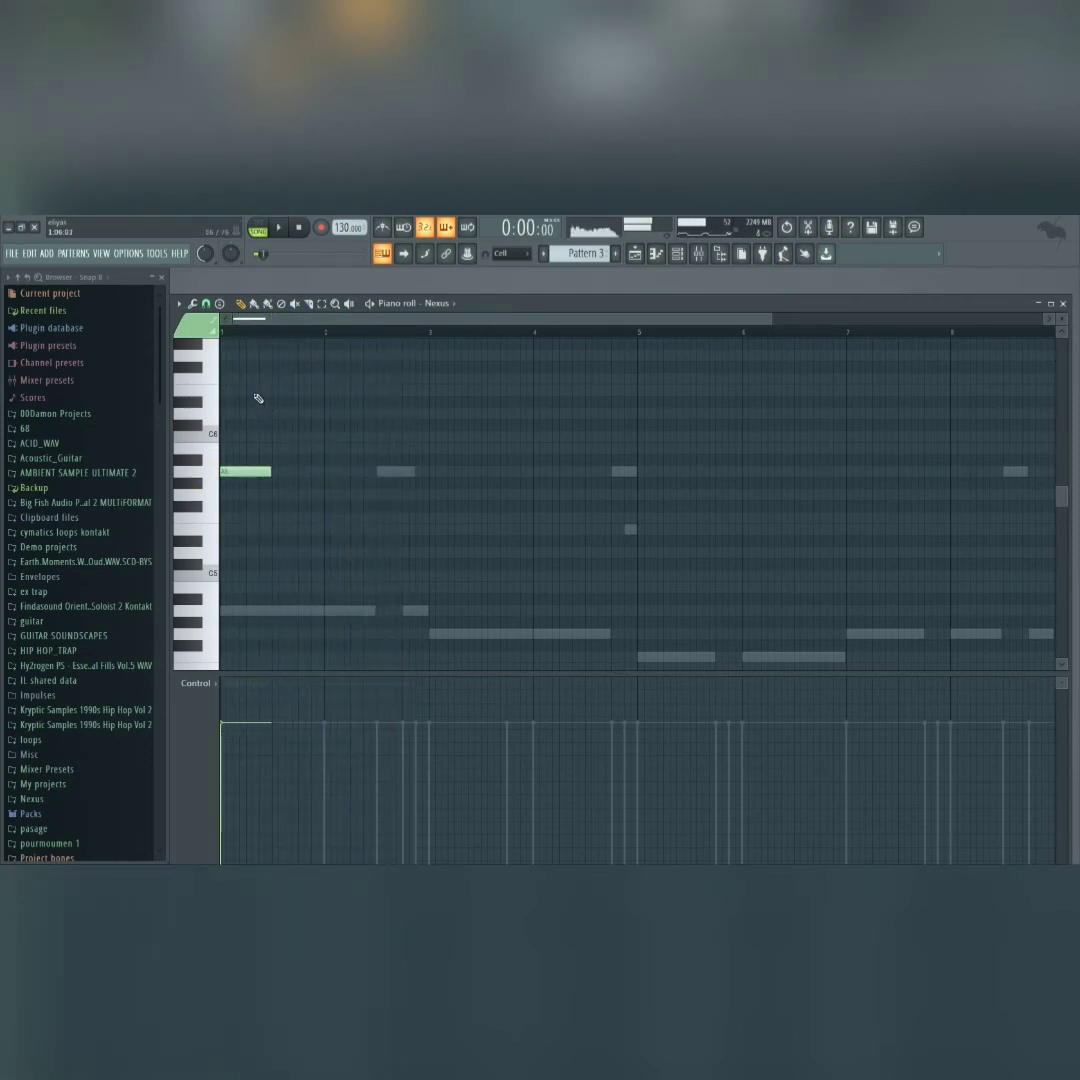
{"action": "key", "text": "space"}
{"action": "left_click", "coordinate": [251, 391]}
{"action": "key", "text": "space"}
{"action": "left_click_drag", "start_coordinate": [270, 471], "coordinate": [246, 471]}
{"action": "key", "text": "space"}
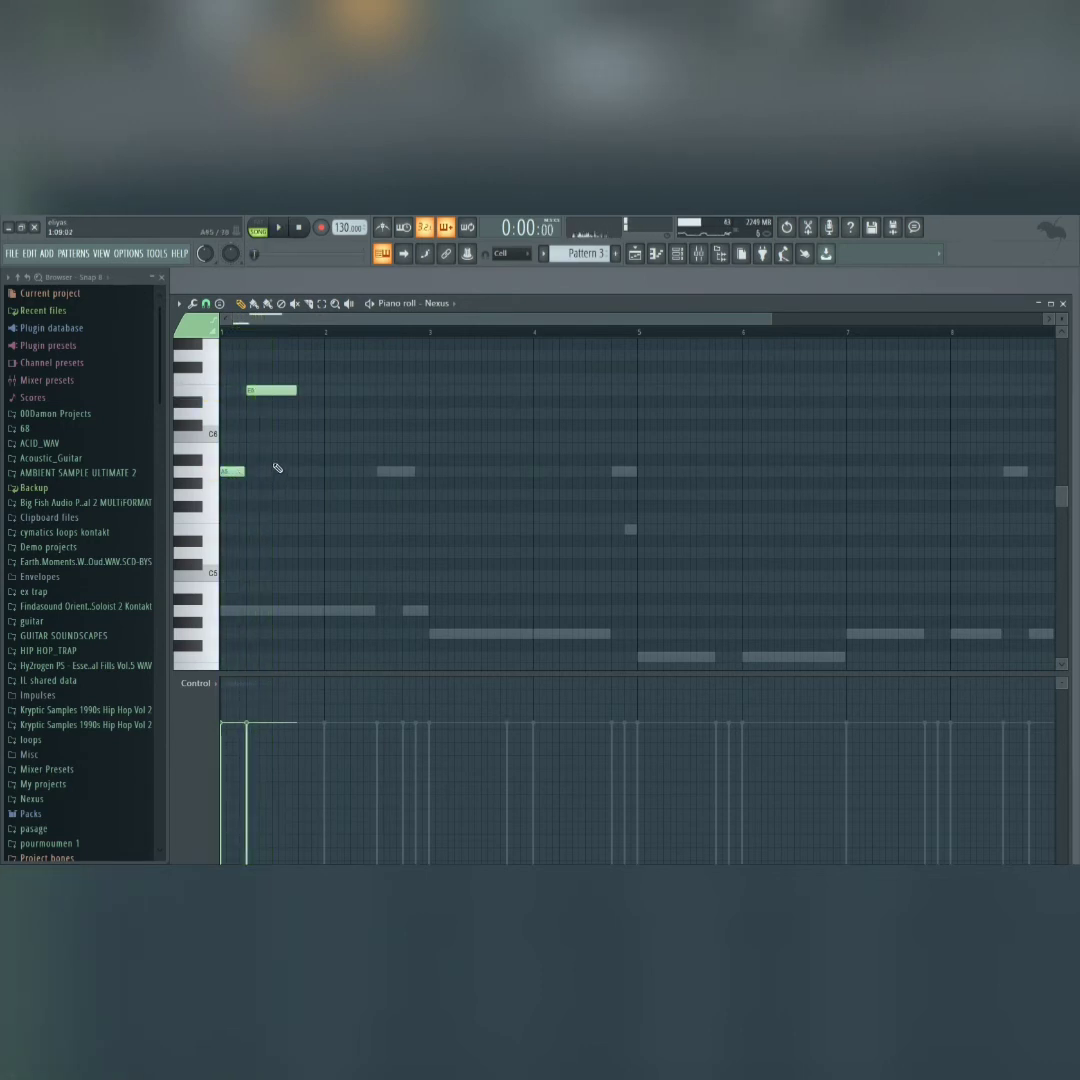
- Shorten the E6 to one beat and add one-beat C6 and B5 notes on beats 3 and 4 of bar 1
{"action": "key", "text": "space"}
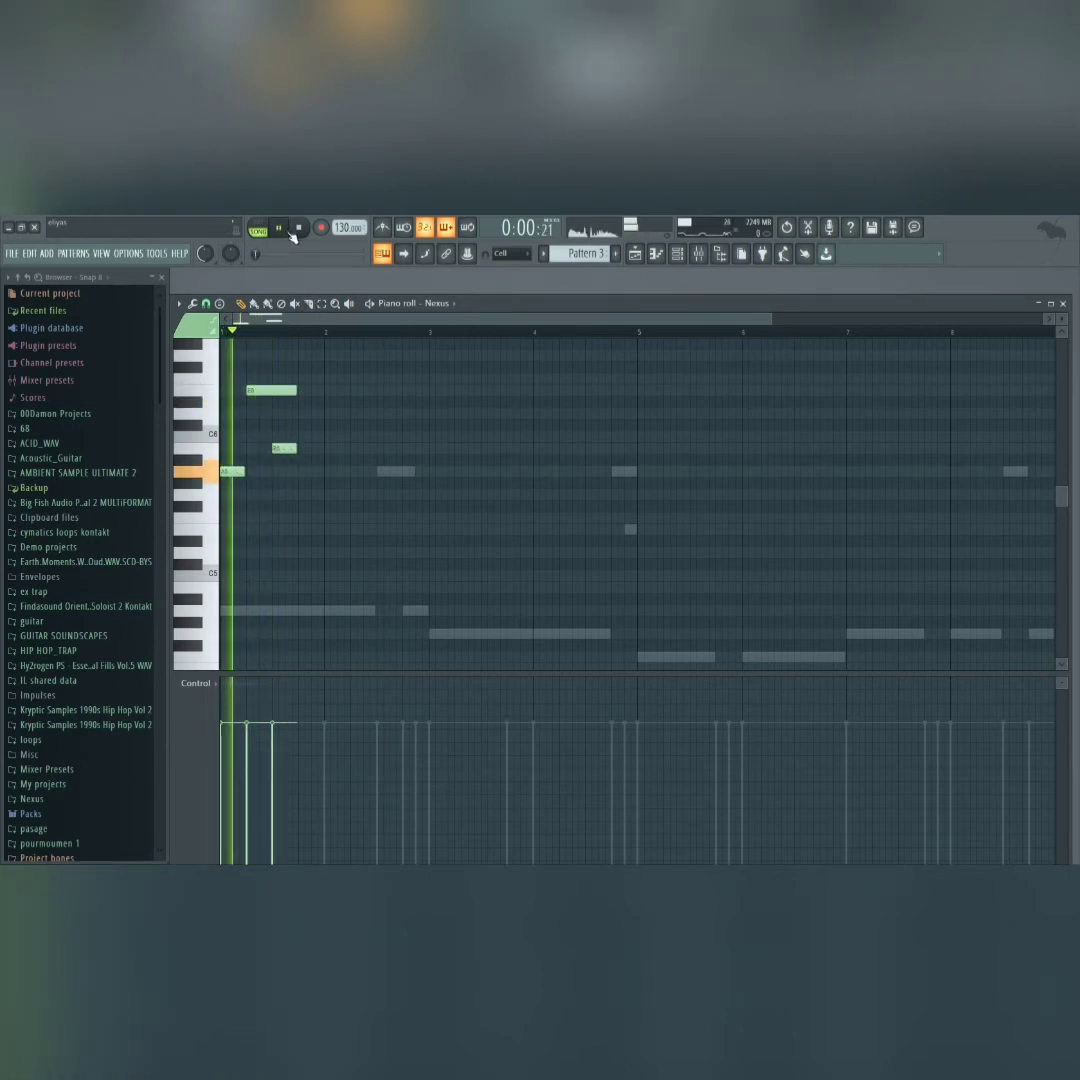
{"action": "left_click_drag", "start_coordinate": [284, 446], "coordinate": [284, 436]}
{"action": "left_click", "coordinate": [303, 448]}
{"action": "key", "text": "space"}
{"action": "key", "text": "space"}
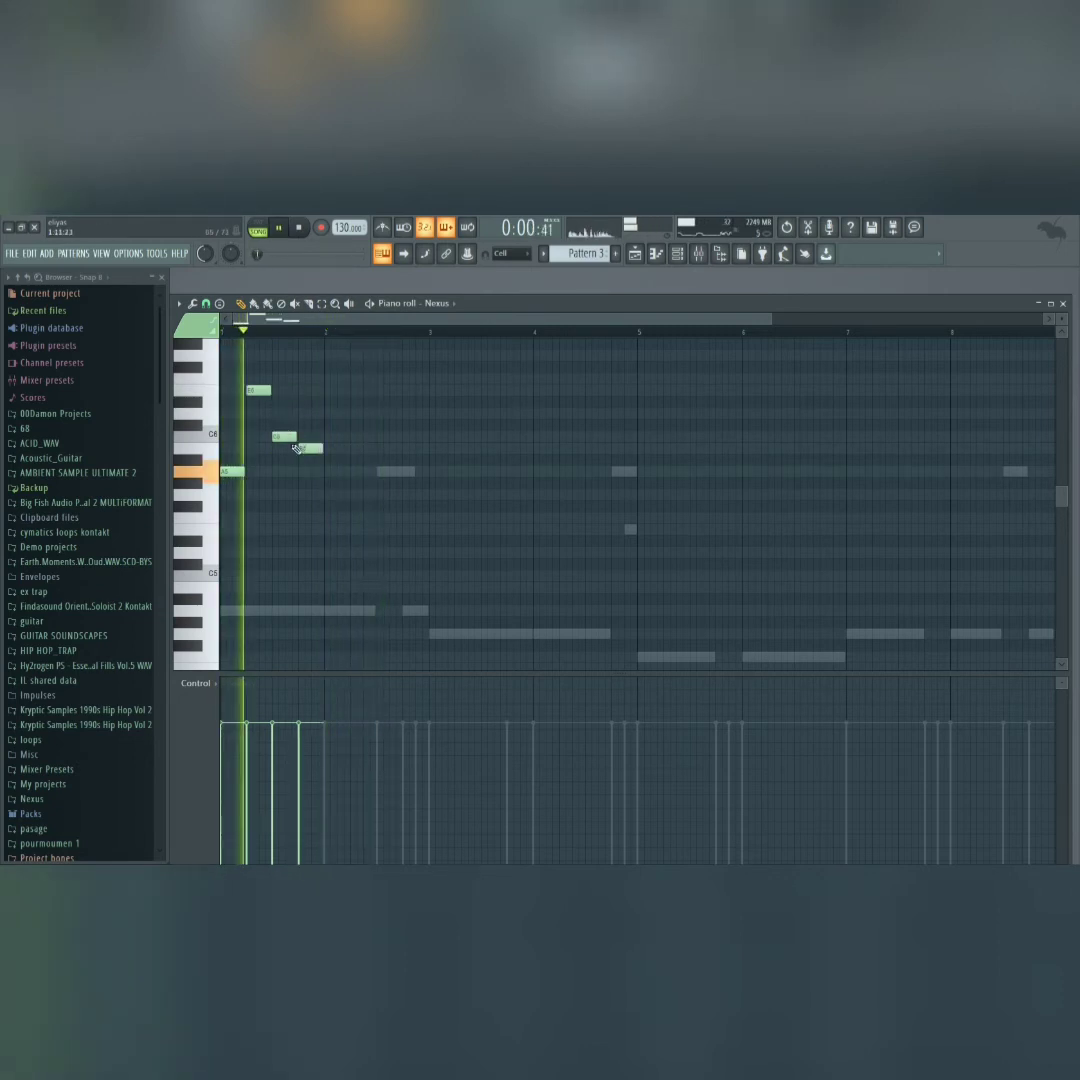
- Try a G5 note in bar 2 and replace it with a copy of bar 1's four-note figure
{"action": "left_click", "coordinate": [333, 495]}
{"action": "key", "text": "space"}
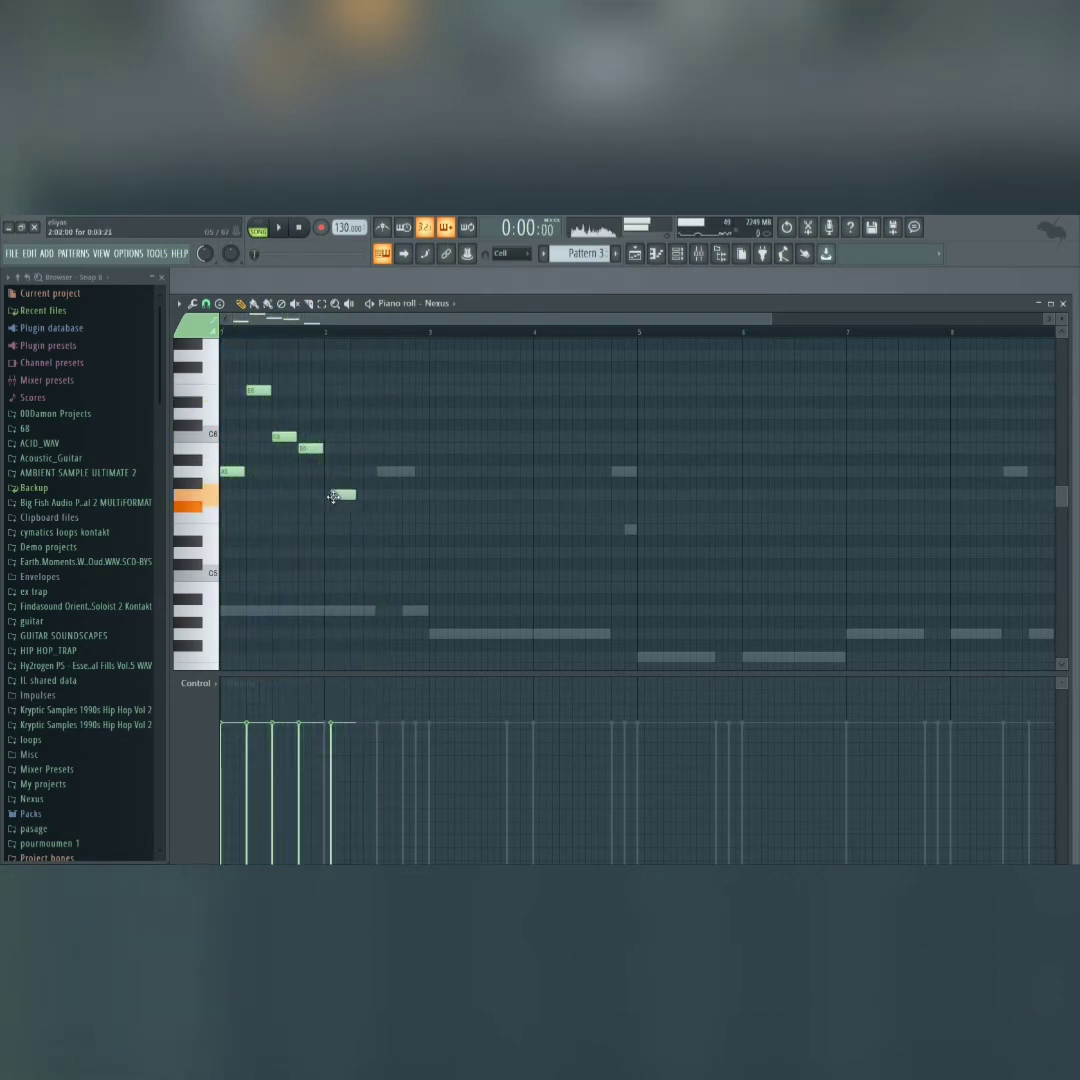
{"action": "left_click", "coordinate": [328, 490]}
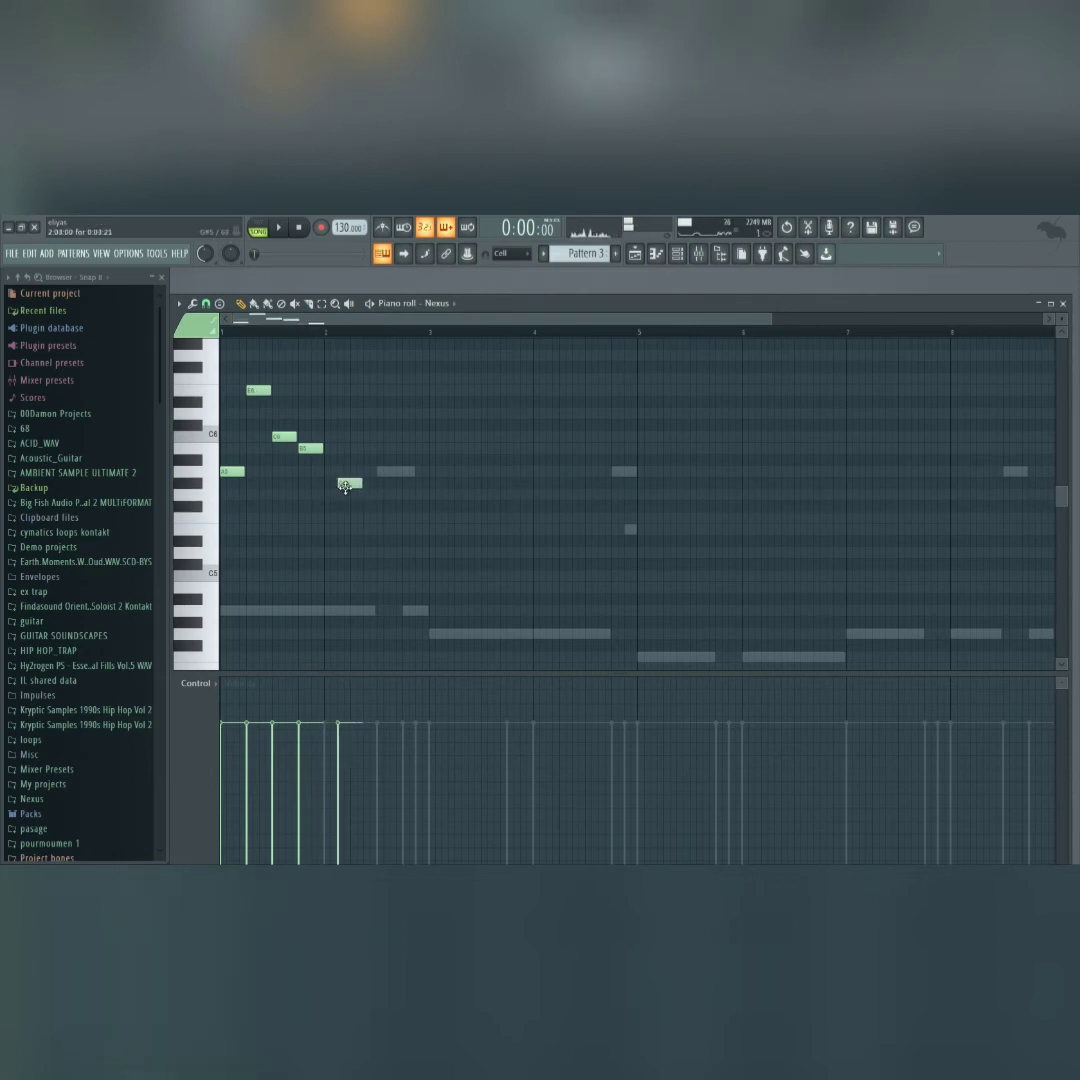
{"action": "key", "text": "ctrl+a"}
{"action": "left_click_drag", "start_coordinate": [258, 472], "coordinate": [336, 472]}
{"action": "left_click", "coordinate": [352, 513]}
{"action": "key", "text": "space"}
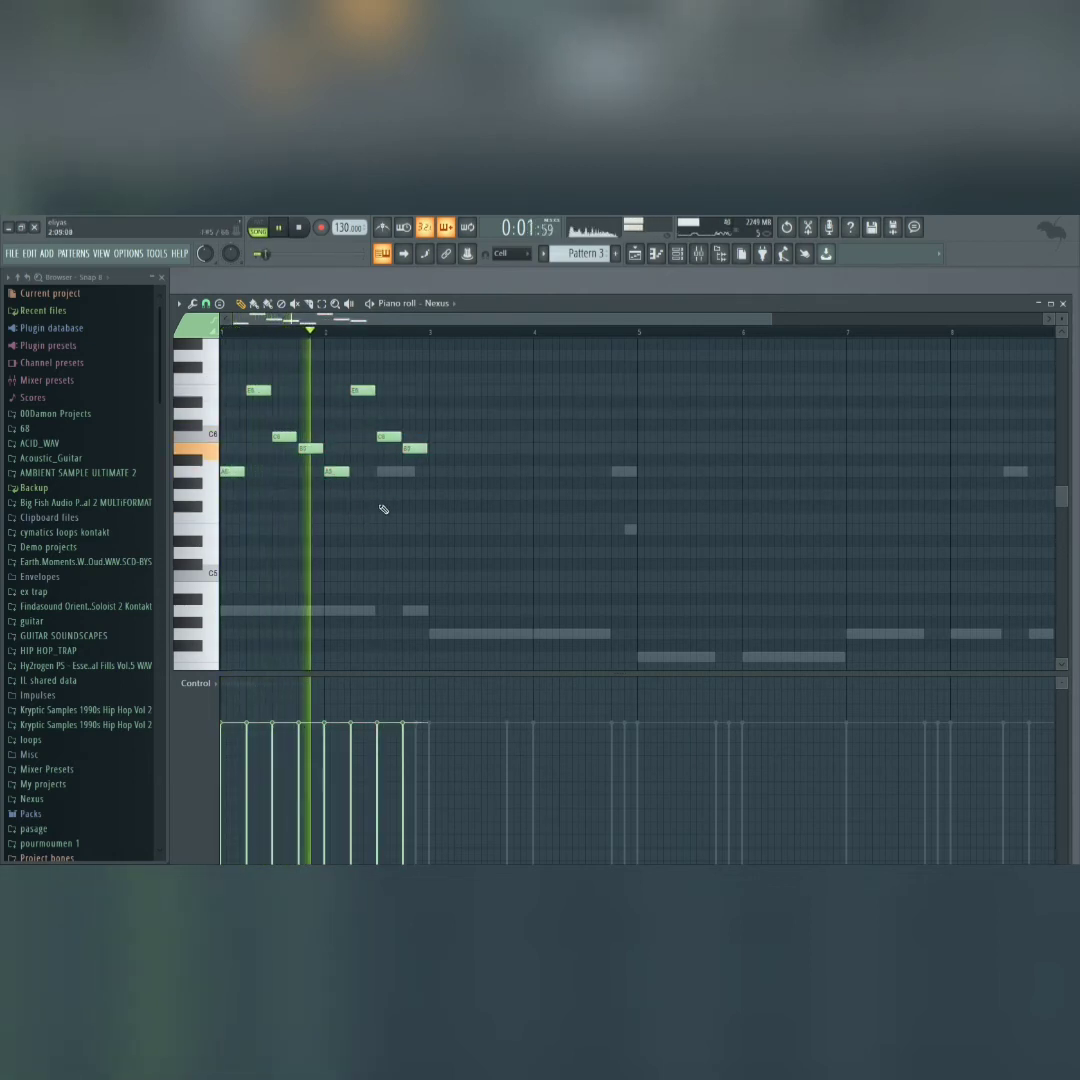
- Clear the four-note figures, leaving a single E6 at the start of bar 1 stretched to three beats
{"action": "left_click_drag", "start_coordinate": [501, 533], "coordinate": [232, 385]}
{"action": "key", "text": "space"}
{"action": "right_click", "coordinate": [310, 448]}
{"action": "right_click", "coordinate": [337, 471]}
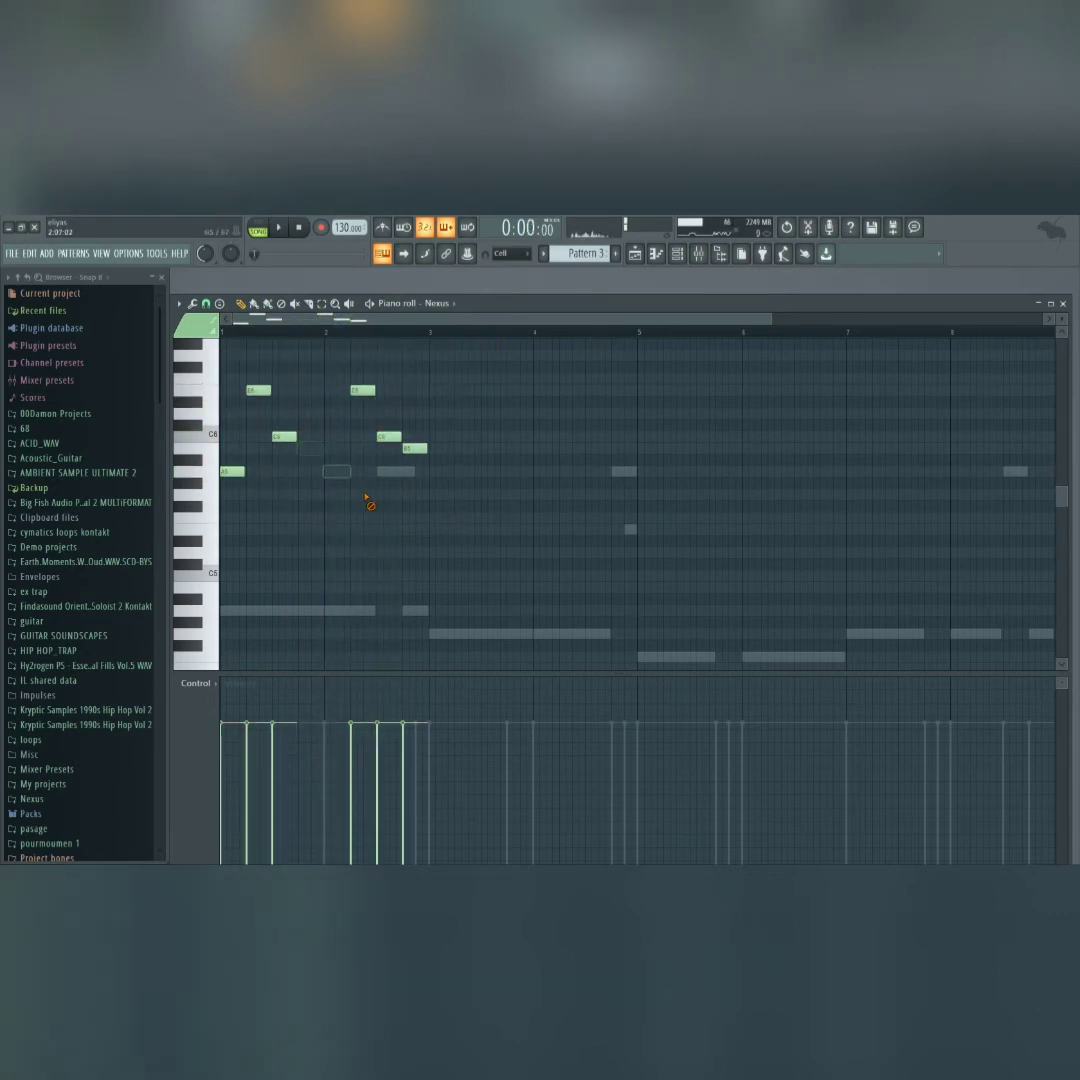
{"action": "left_click_drag", "start_coordinate": [255, 393], "coordinate": [208, 405]}
{"action": "left_click_drag", "start_coordinate": [276, 399], "coordinate": [301, 403]}
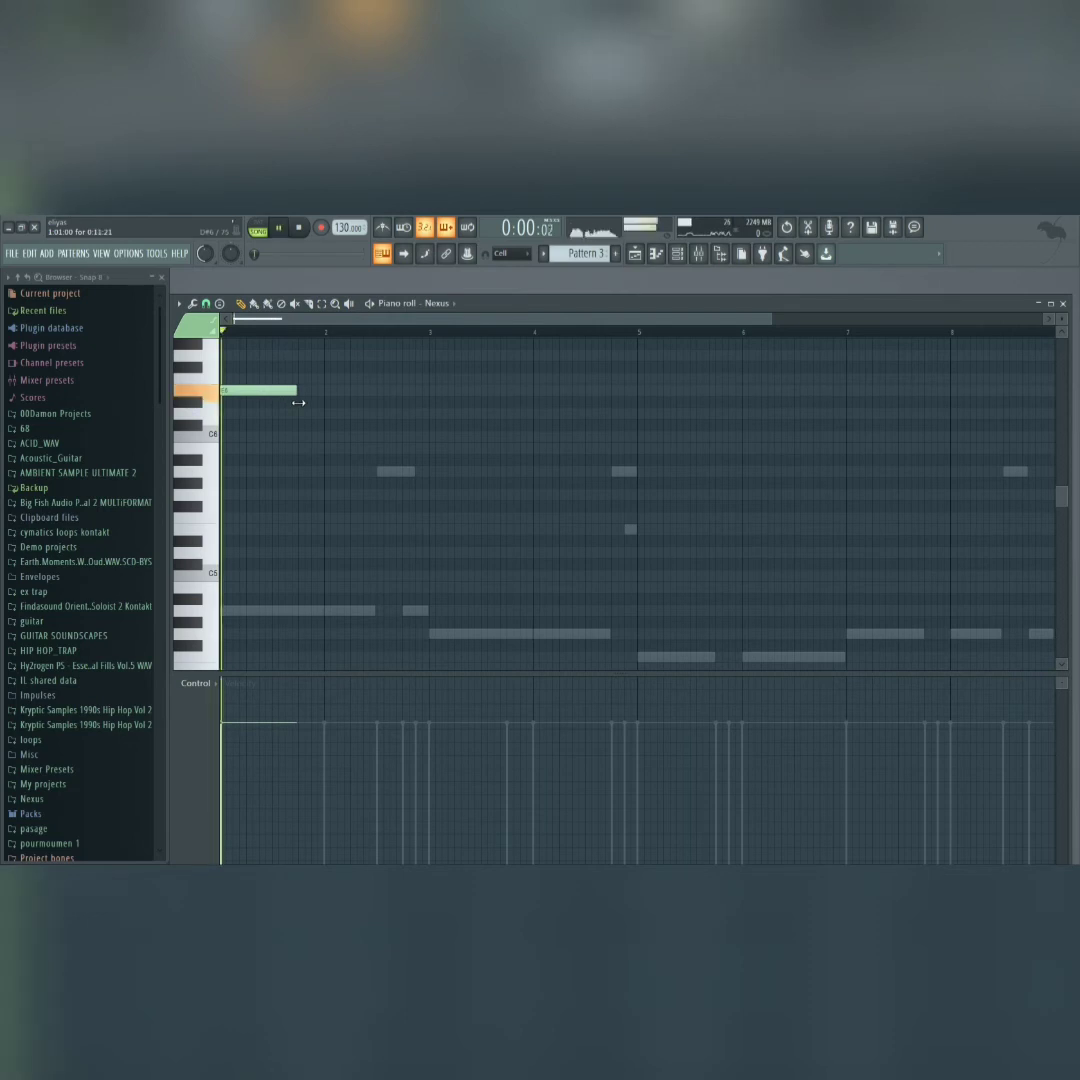
- Try an A6 and an F6 as the three-beat note following the opening E6
{"action": "key", "text": "space"}
{"action": "scroll", "coordinate": [304, 440], "scroll_direction": "up", "scroll_amount": 3}
{"action": "key", "text": "space"}
{"action": "left_click", "coordinate": [303, 402]}
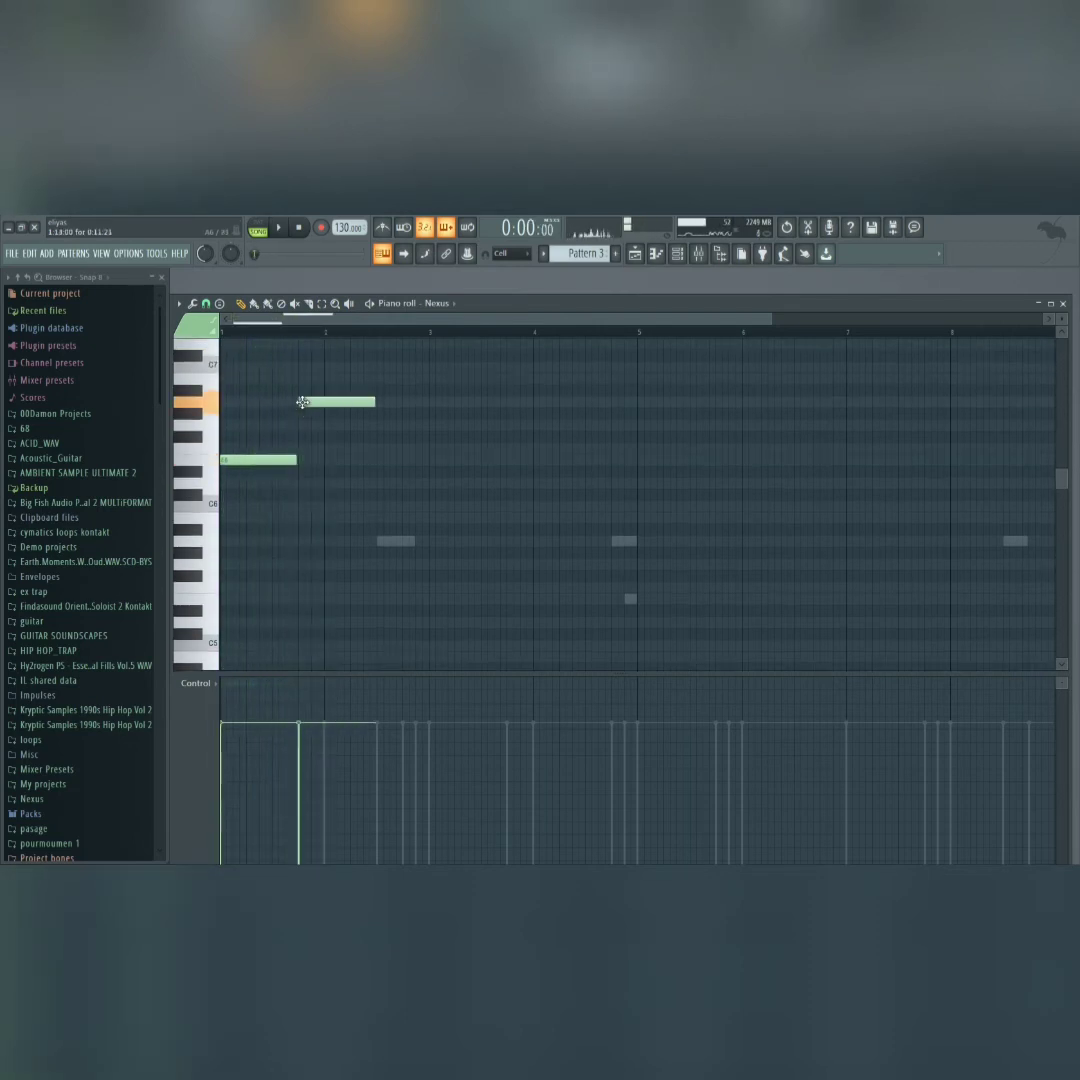
{"action": "left_click", "coordinate": [299, 437]}
{"action": "key", "text": "space"}
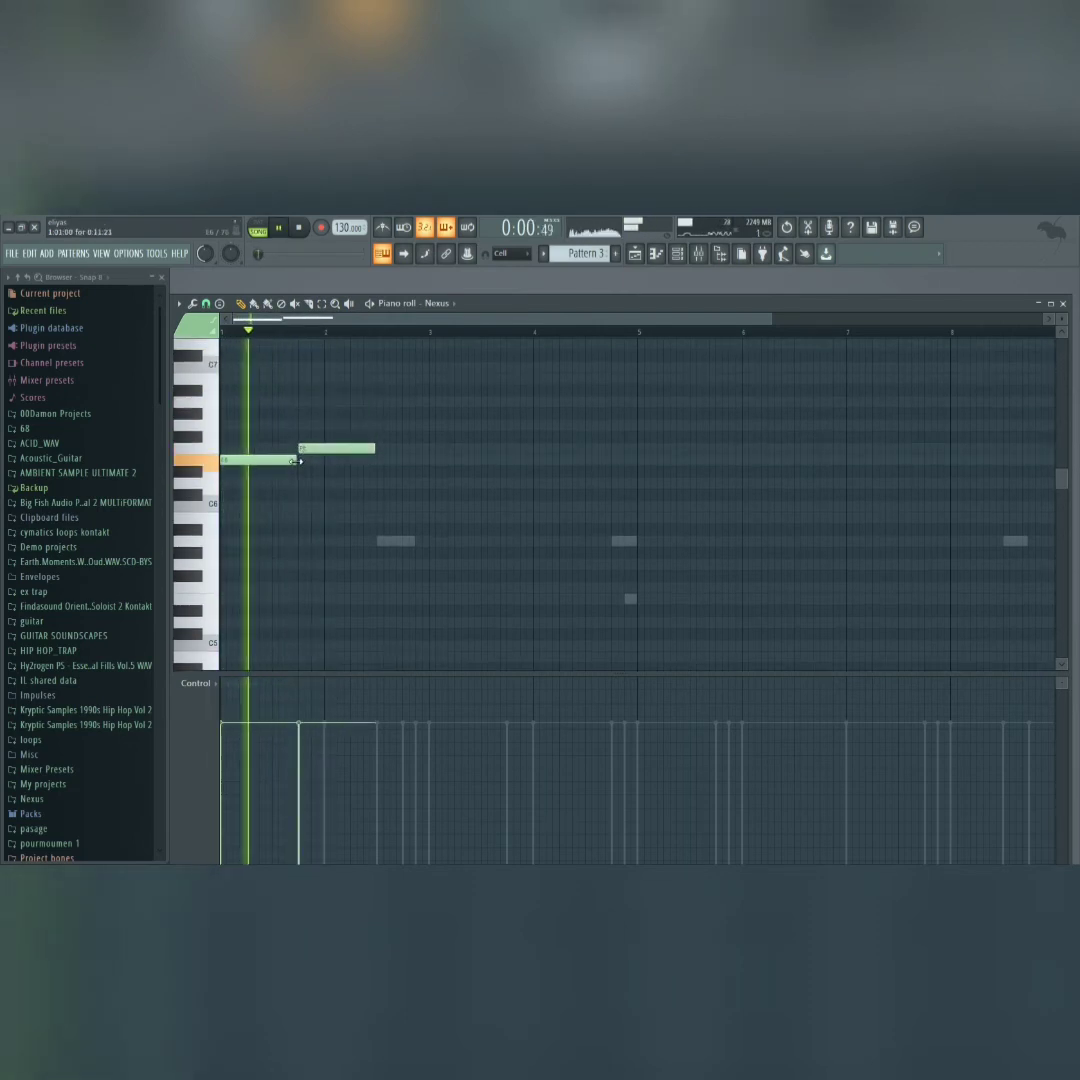
- Lengthen the opening E6 to a full bar and follow it with two-beat F6, E6 and D6 notes from bar 2
{"action": "left_click_drag", "start_coordinate": [302, 448], "coordinate": [323, 459]}
{"action": "left_click_drag", "start_coordinate": [400, 448], "coordinate": [304, 489]}
{"action": "key", "text": "space"}
{"action": "key", "text": "space"}
{"action": "scroll", "coordinate": [304, 489], "scroll_direction": "down", "scroll_amount": 3}
{"action": "scroll", "coordinate": [306, 489], "scroll_direction": "up", "scroll_amount": 3}
{"action": "left_click", "coordinate": [362, 485]}
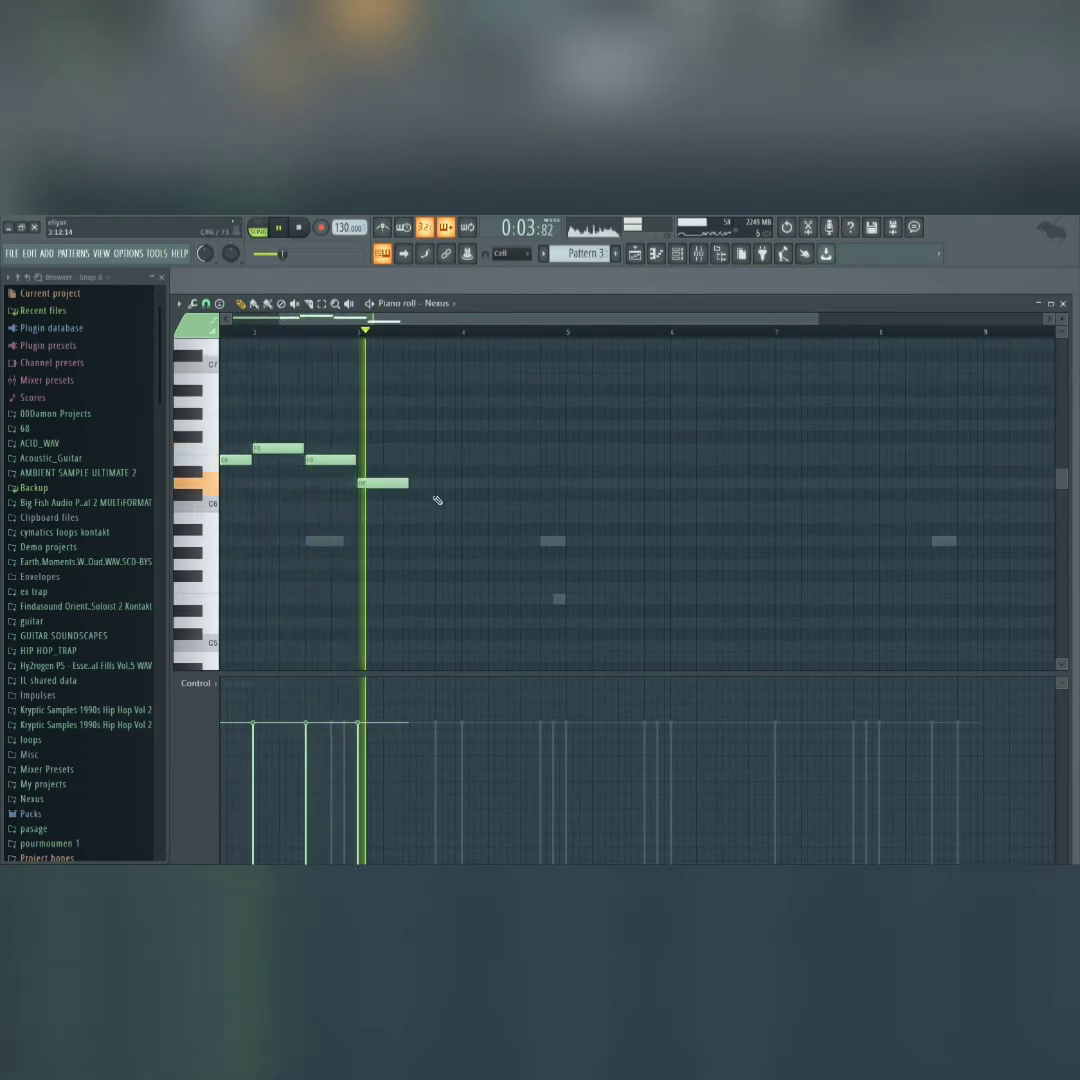
- Add a two-beat E6 at the start of bar 4 followed by a two-beat D6
{"action": "left_click", "coordinate": [466, 460]}
{"action": "left_click", "coordinate": [518, 484]}
{"action": "key", "text": "space"}
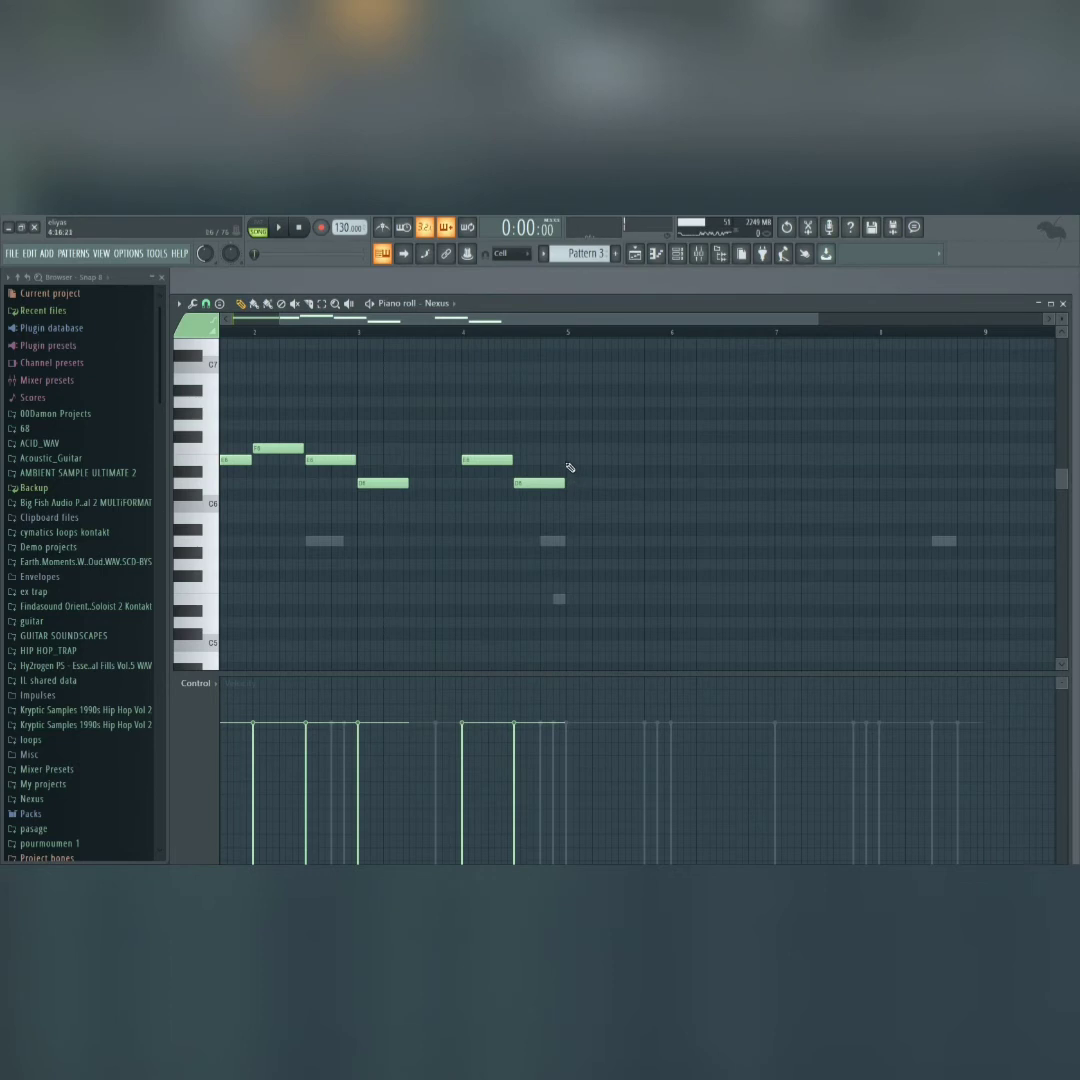
- Continue the melody with two-beat notes: E6 at bar 5, F6 and E6 in bar 6, and D6 at bar 7
{"action": "left_click", "coordinate": [584, 335]}
{"action": "key", "text": "space"}
{"action": "left_click_drag", "start_coordinate": [607, 434], "coordinate": [311, 483]}
{"action": "left_click", "coordinate": [377, 495]}
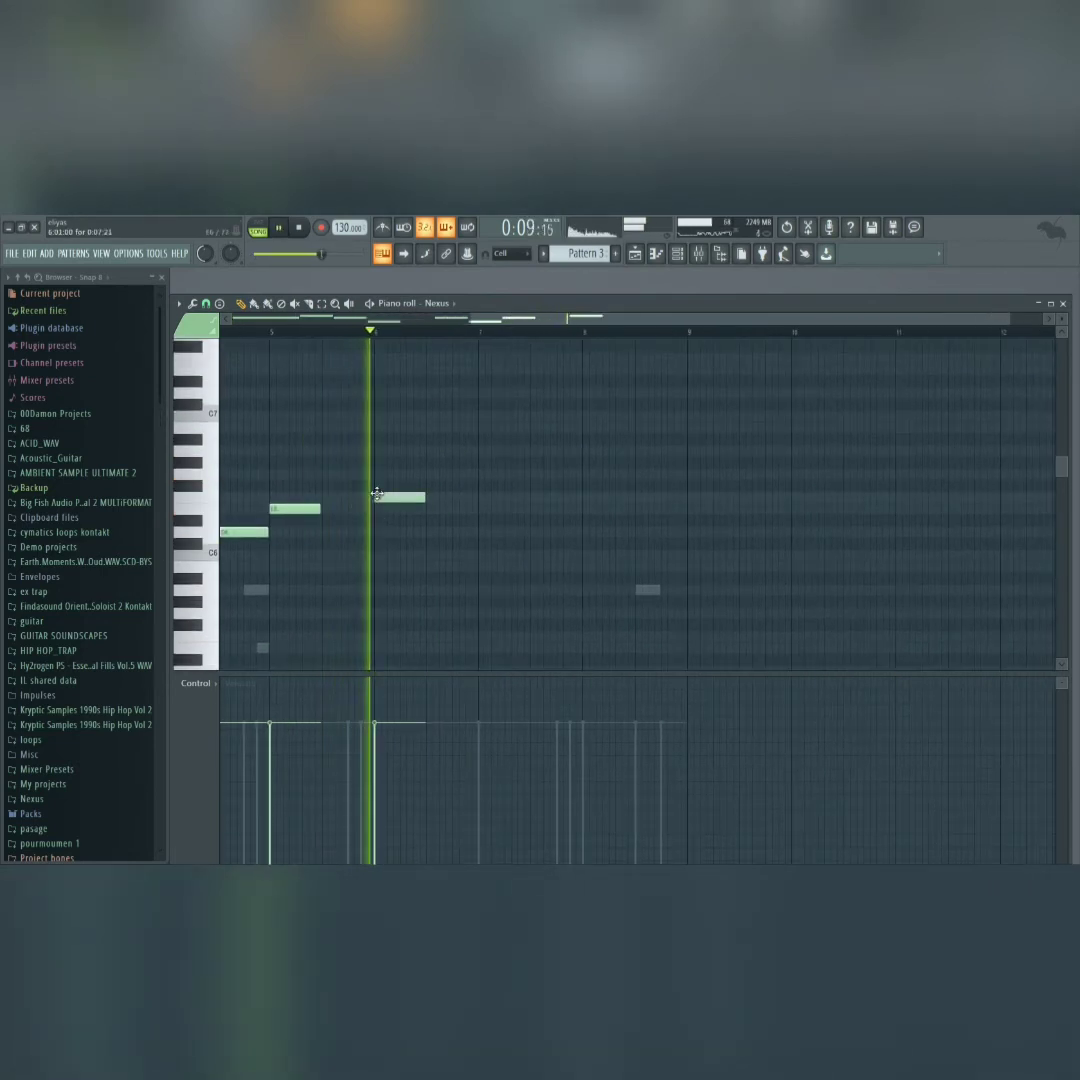
{"action": "left_click", "coordinate": [432, 509]}
{"action": "key", "text": "space"}
{"action": "key", "text": "space"}
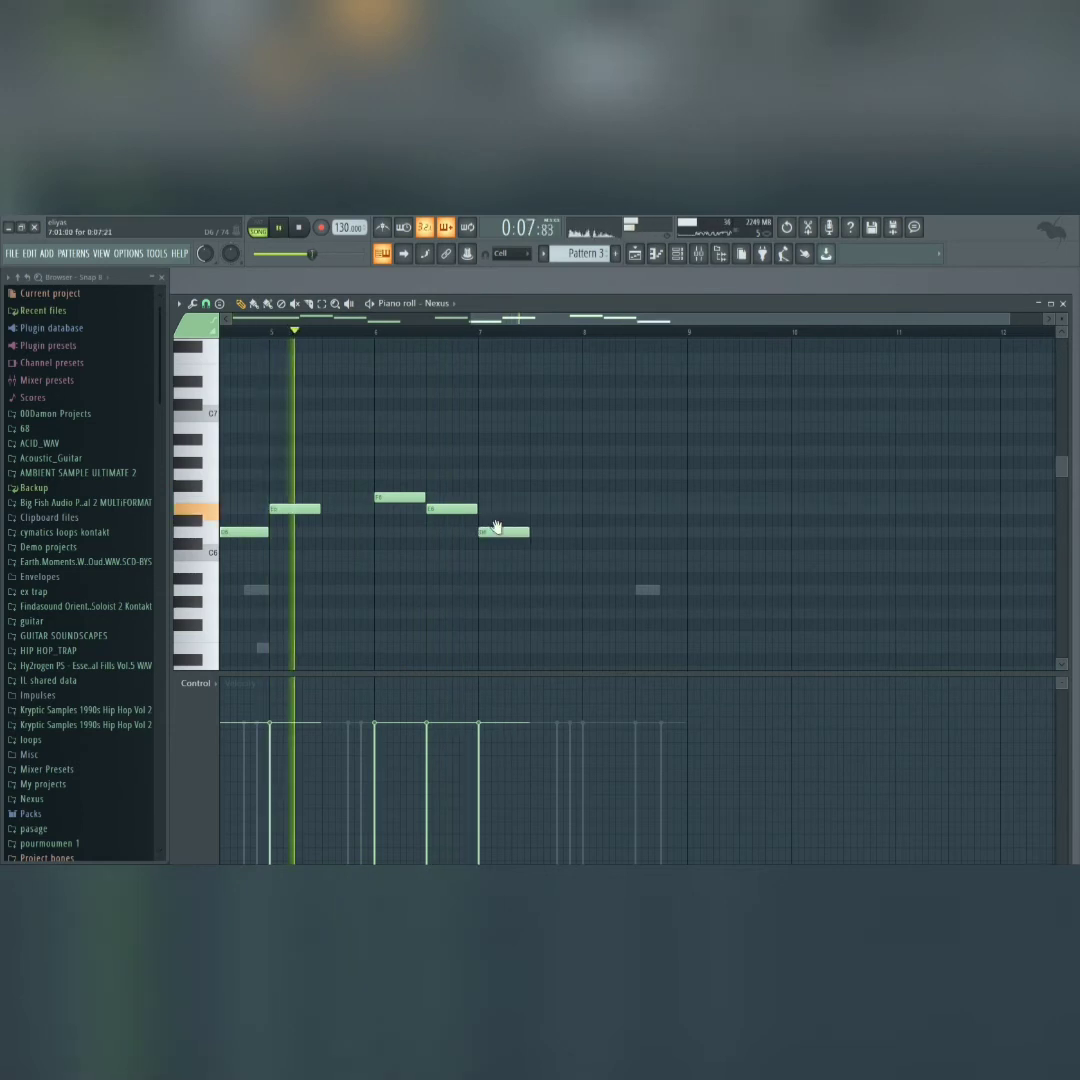
- Fill bar 8 with two-beat E6 and D6 notes, trying F6 and G6 as alternatives for the last note
{"action": "scroll", "coordinate": [380, 542], "scroll_direction": "up", "scroll_amount": 1}
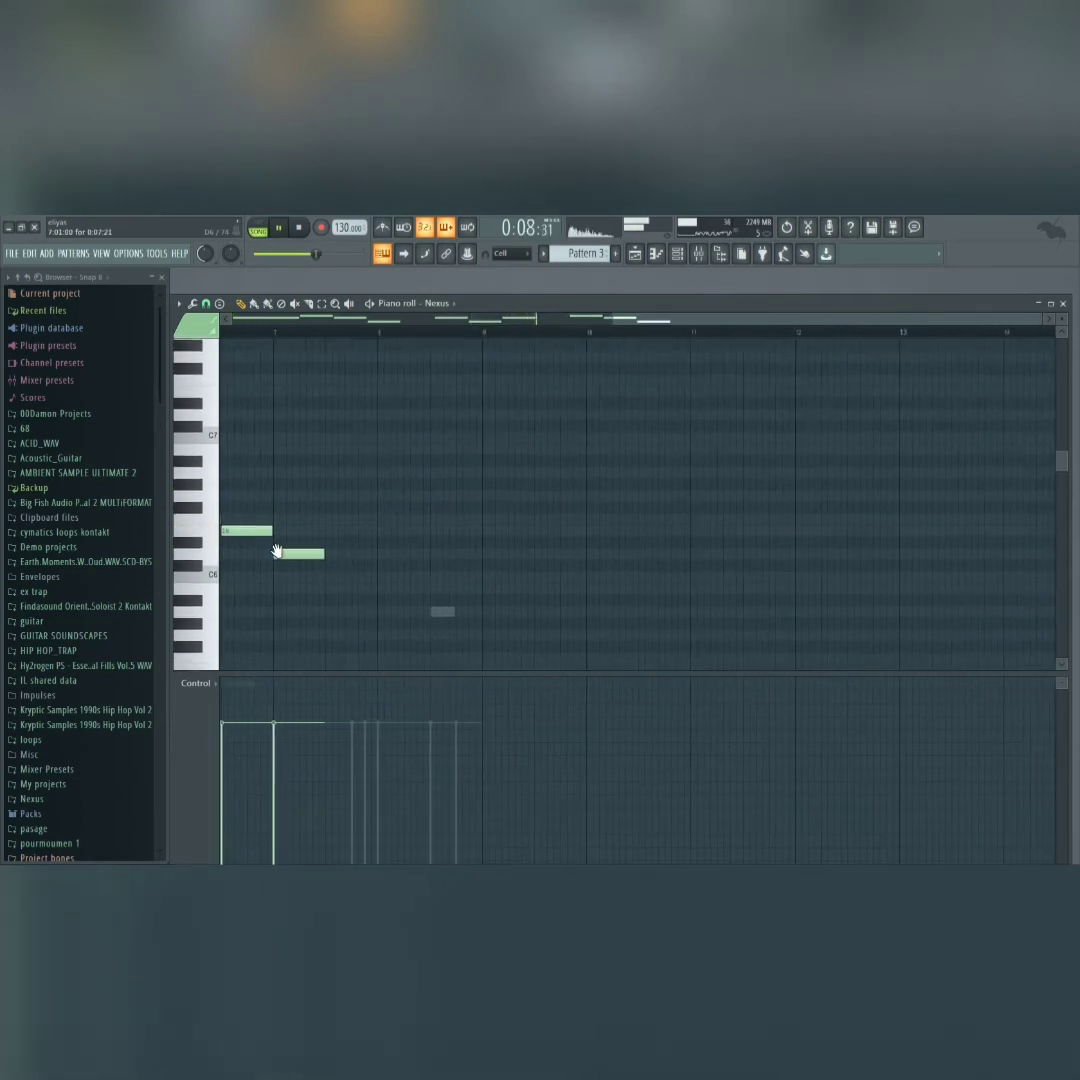
{"action": "left_click", "coordinate": [392, 535]}
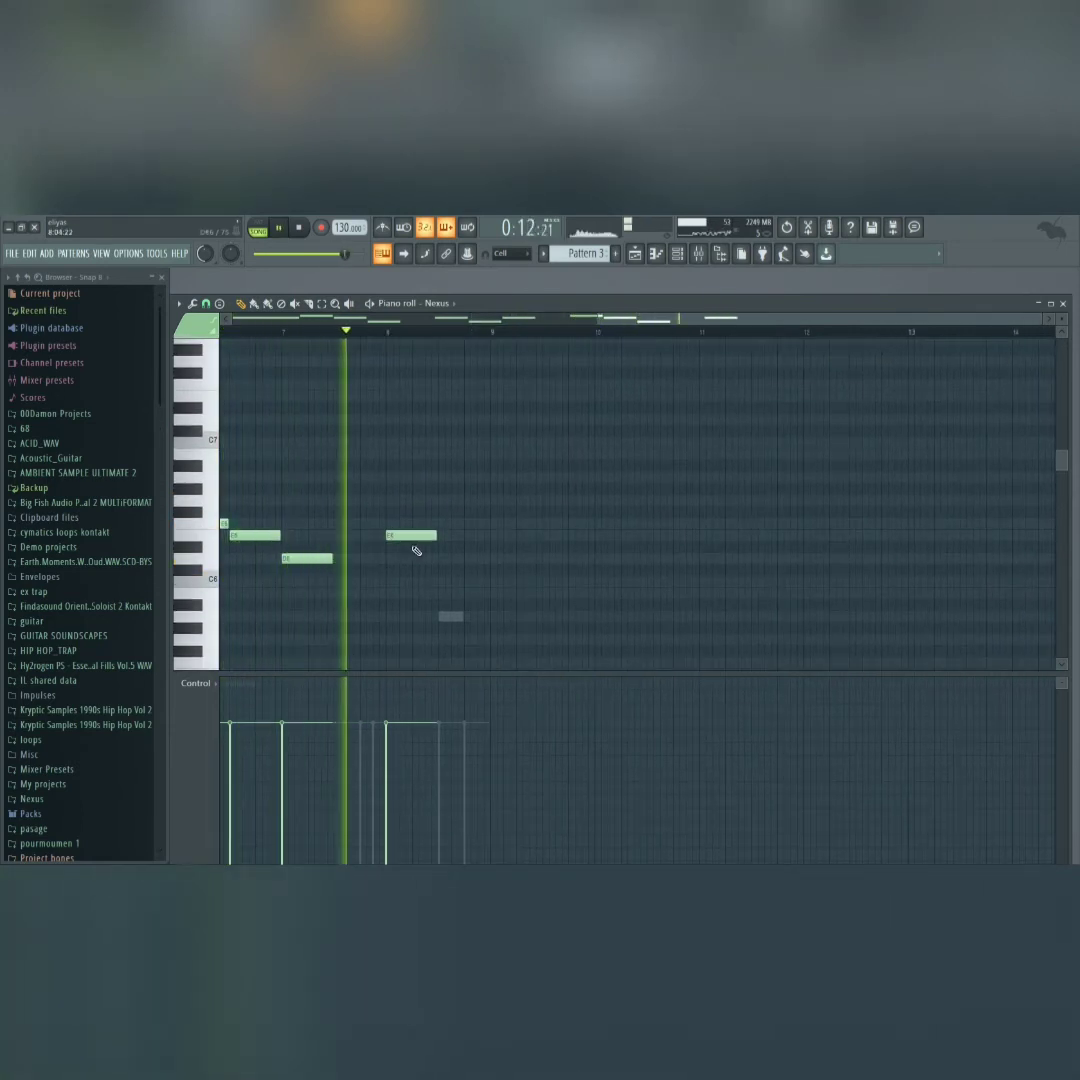
{"action": "left_click", "coordinate": [441, 523]}
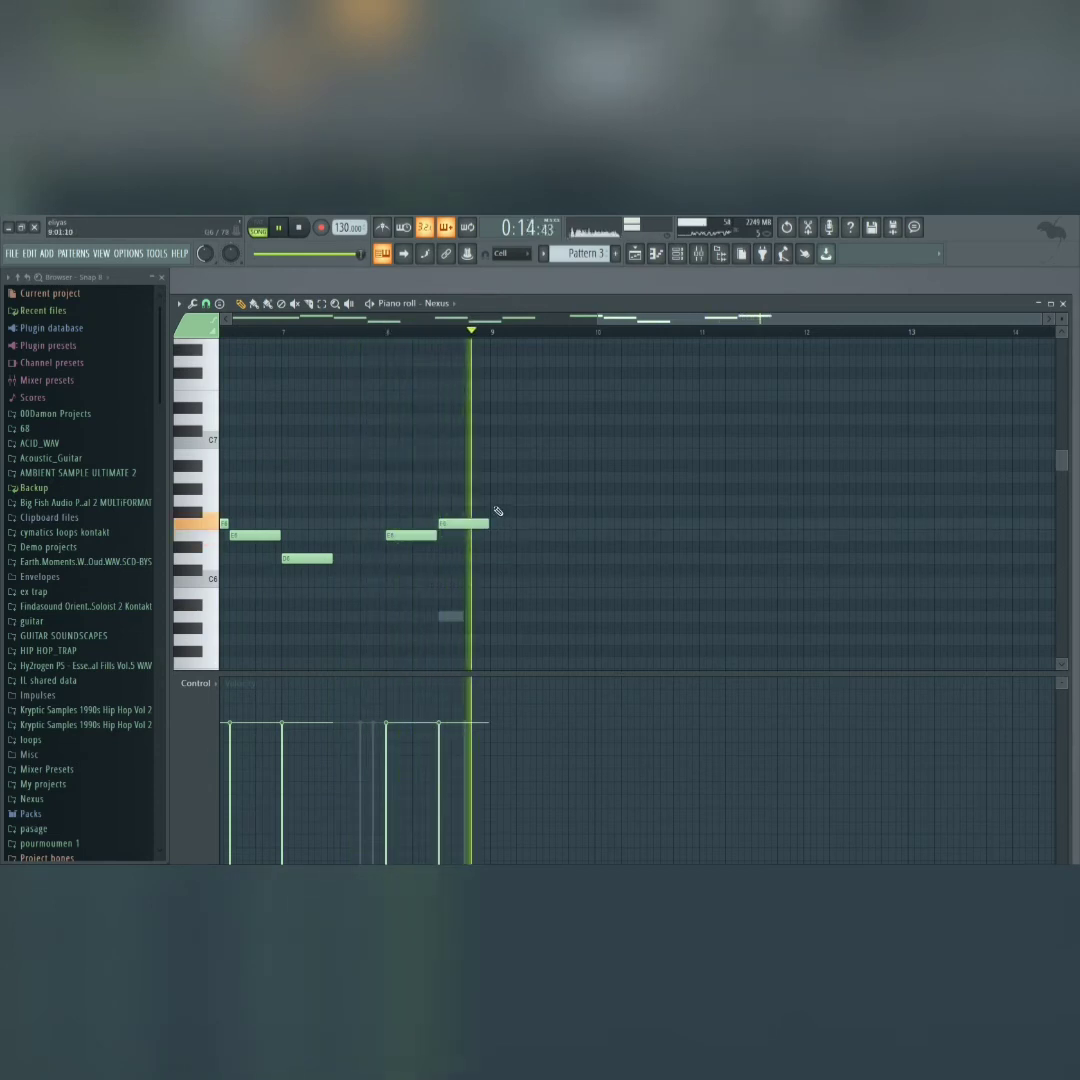
{"action": "key", "text": "space"}
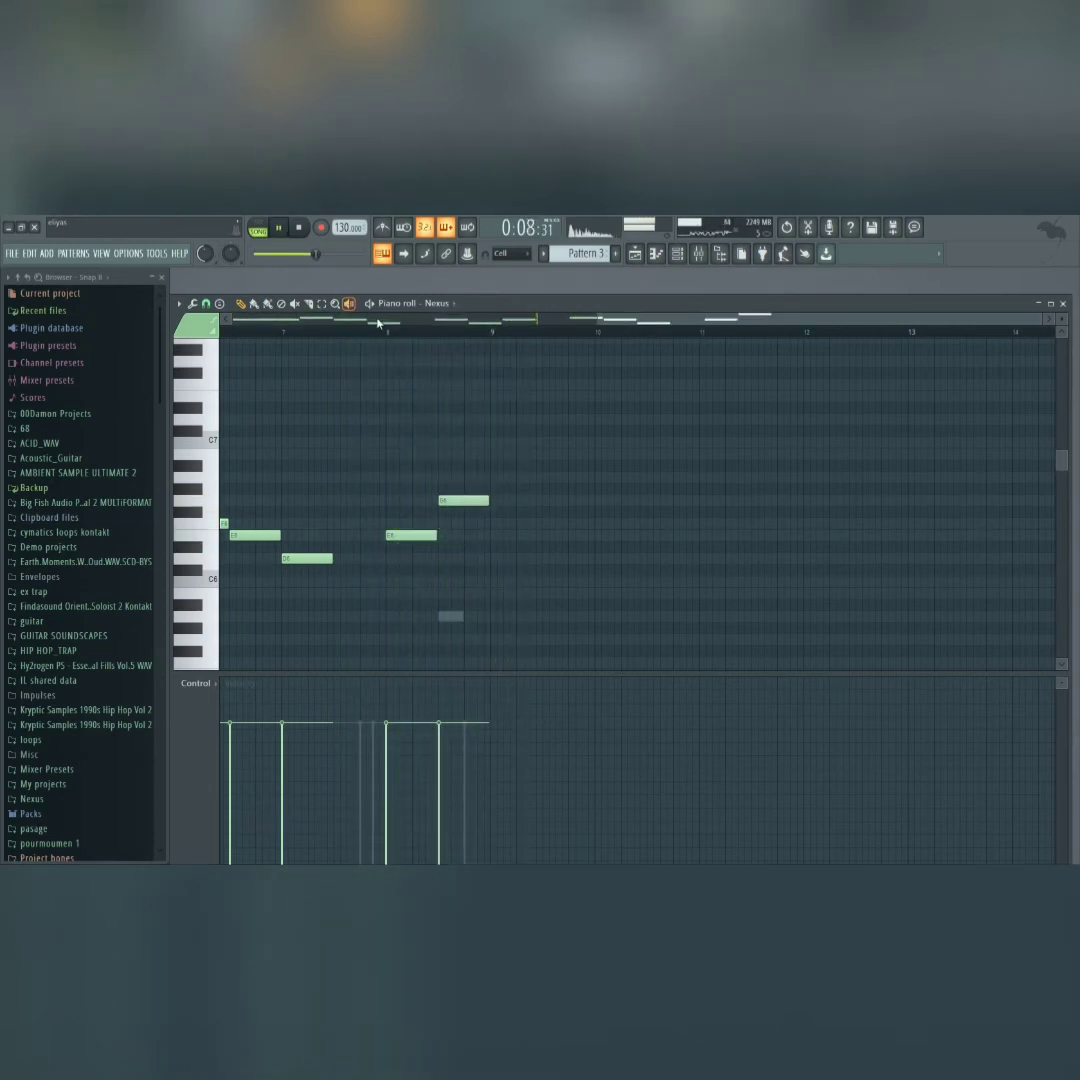
{"action": "key", "text": "space"}
{"action": "right_click", "coordinate": [456, 505]}
{"action": "left_click", "coordinate": [444, 558]}
{"action": "key", "text": "space"}
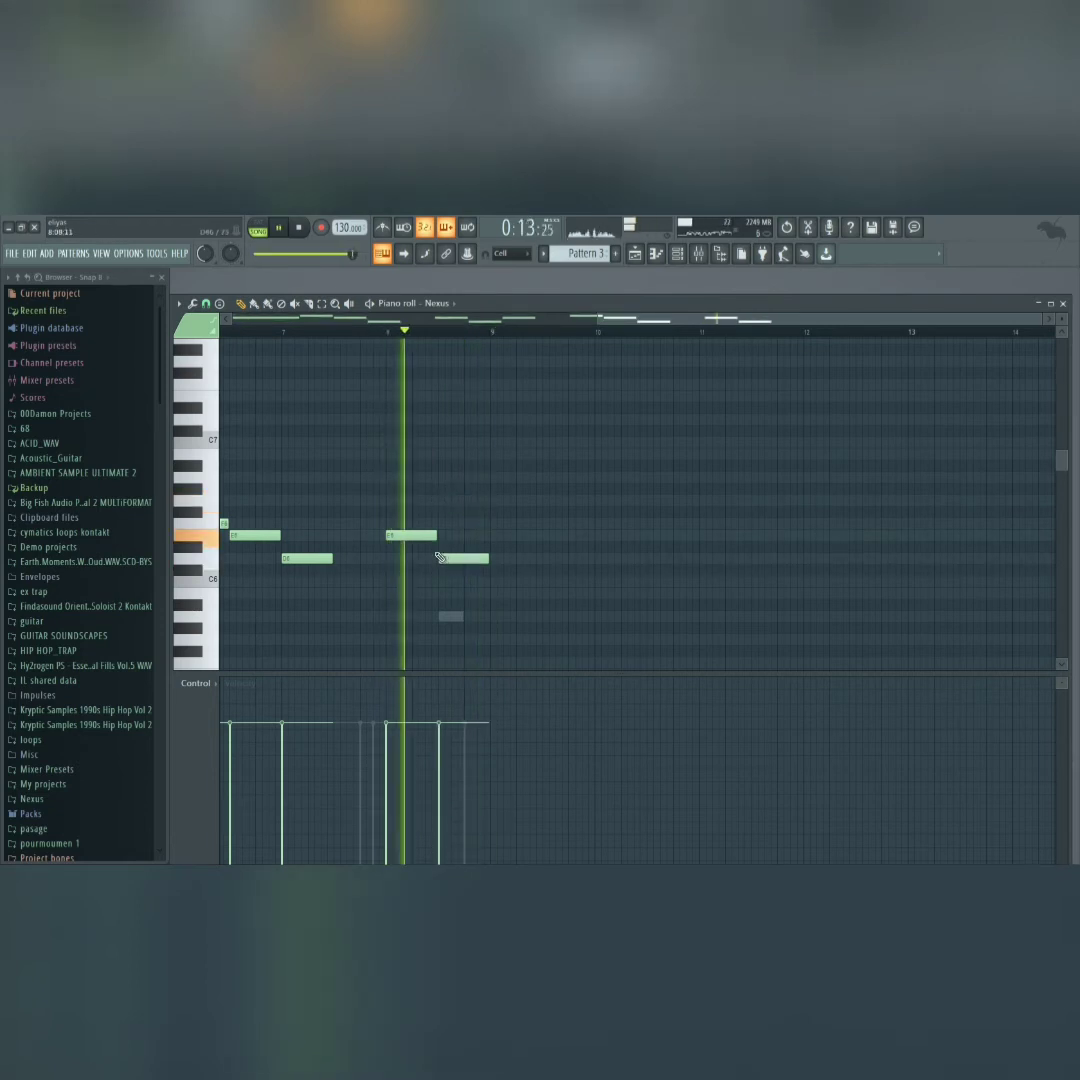
- Play the eight-bar melody from the beginning and delete the F6 at the start of bar 2
{"action": "scroll", "coordinate": [448, 548], "scroll_direction": "down", "scroll_amount": 3}
{"action": "key", "text": "space"}
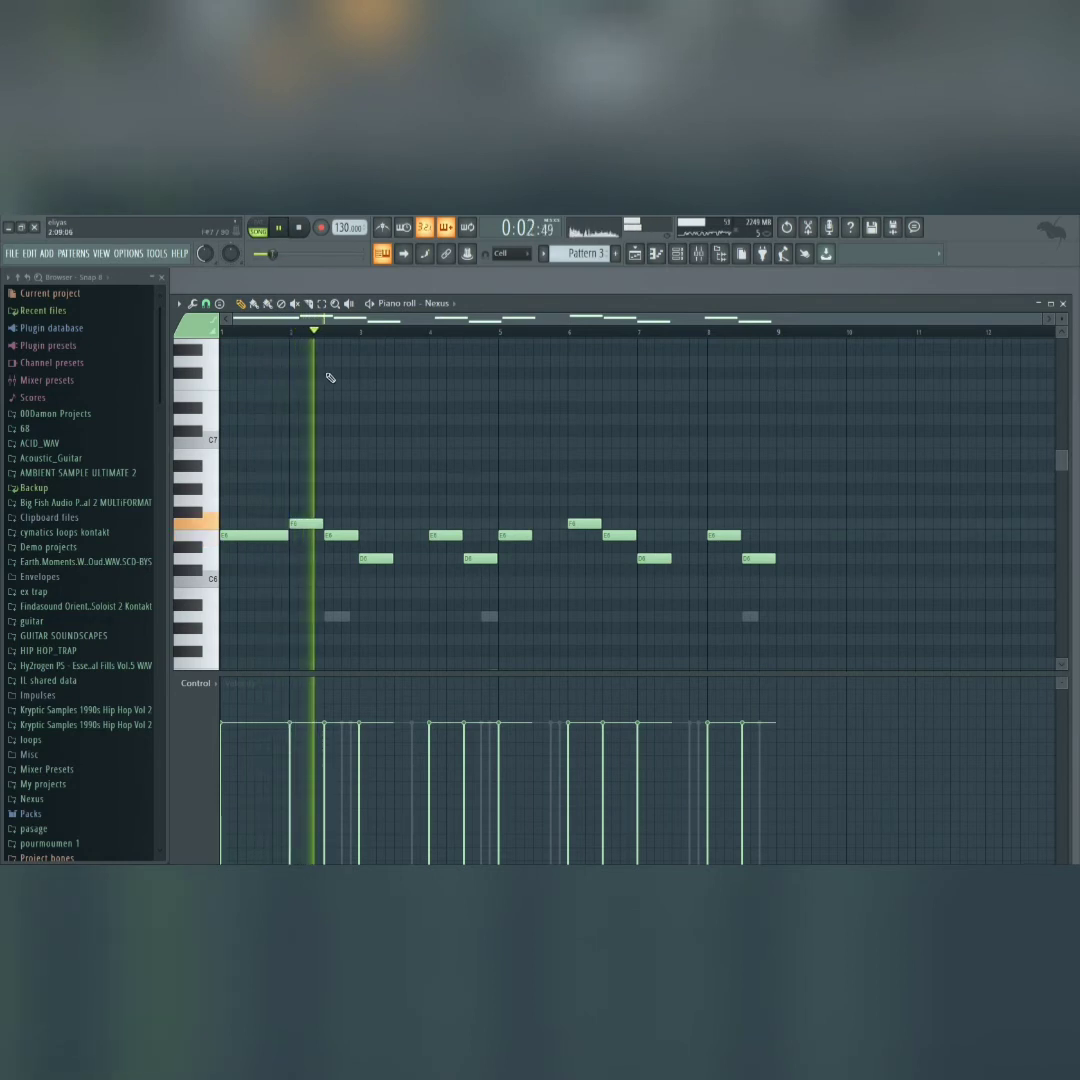
{"action": "key", "text": "space"}
{"action": "right_click", "coordinate": [297, 524]}
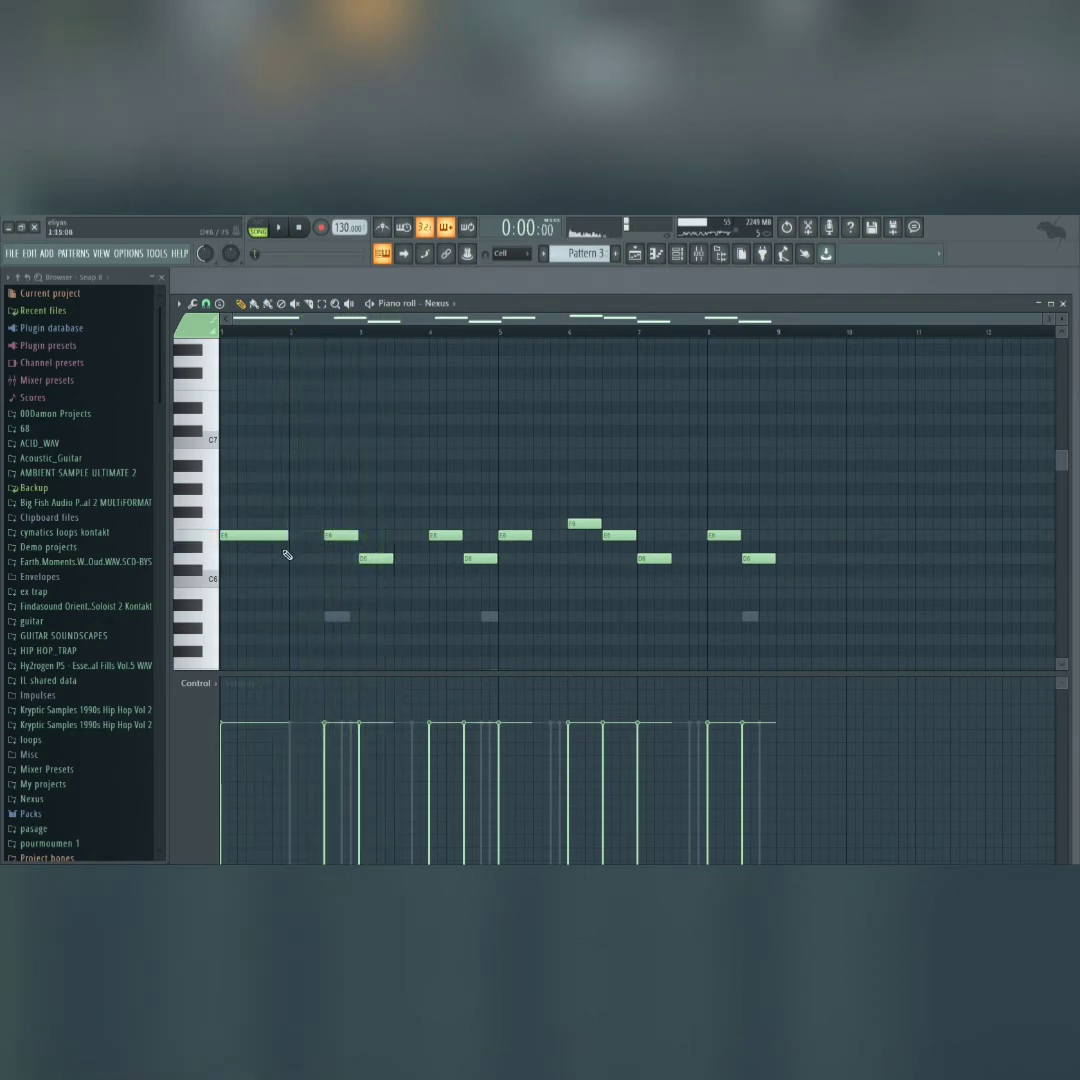
{"action": "left_click", "coordinate": [297, 583]}
{"action": "key", "text": "space"}
{"action": "right_click", "coordinate": [297, 582]}
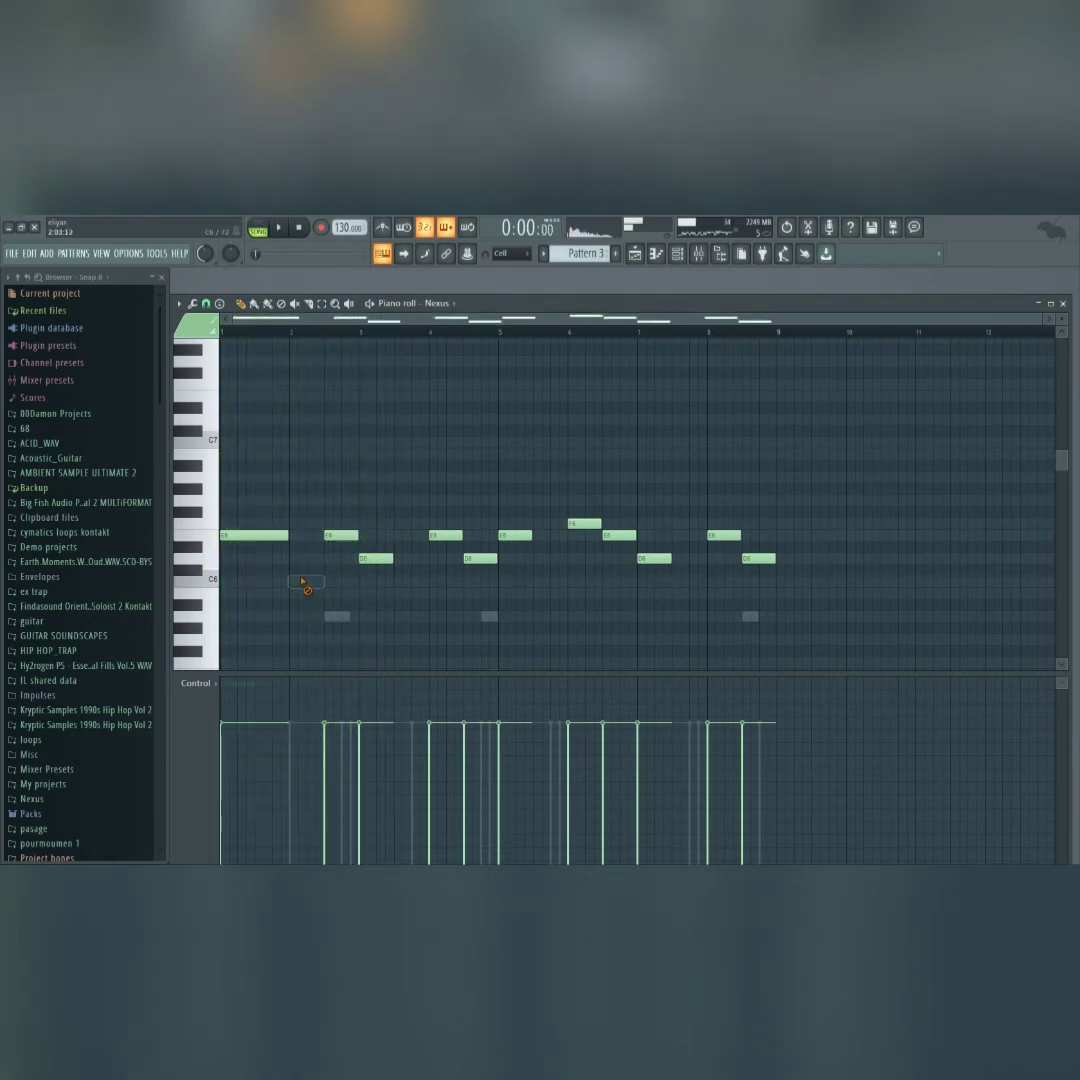
{"action": "left_click", "coordinate": [263, 584]}
{"action": "key", "text": "space"}
{"action": "right_click", "coordinate": [268, 583]}
- Play the song and add two-beat C6 and B5 notes under the opening E6, the B5 starting on beat 4 of bar 1
{"action": "key", "text": "space"}
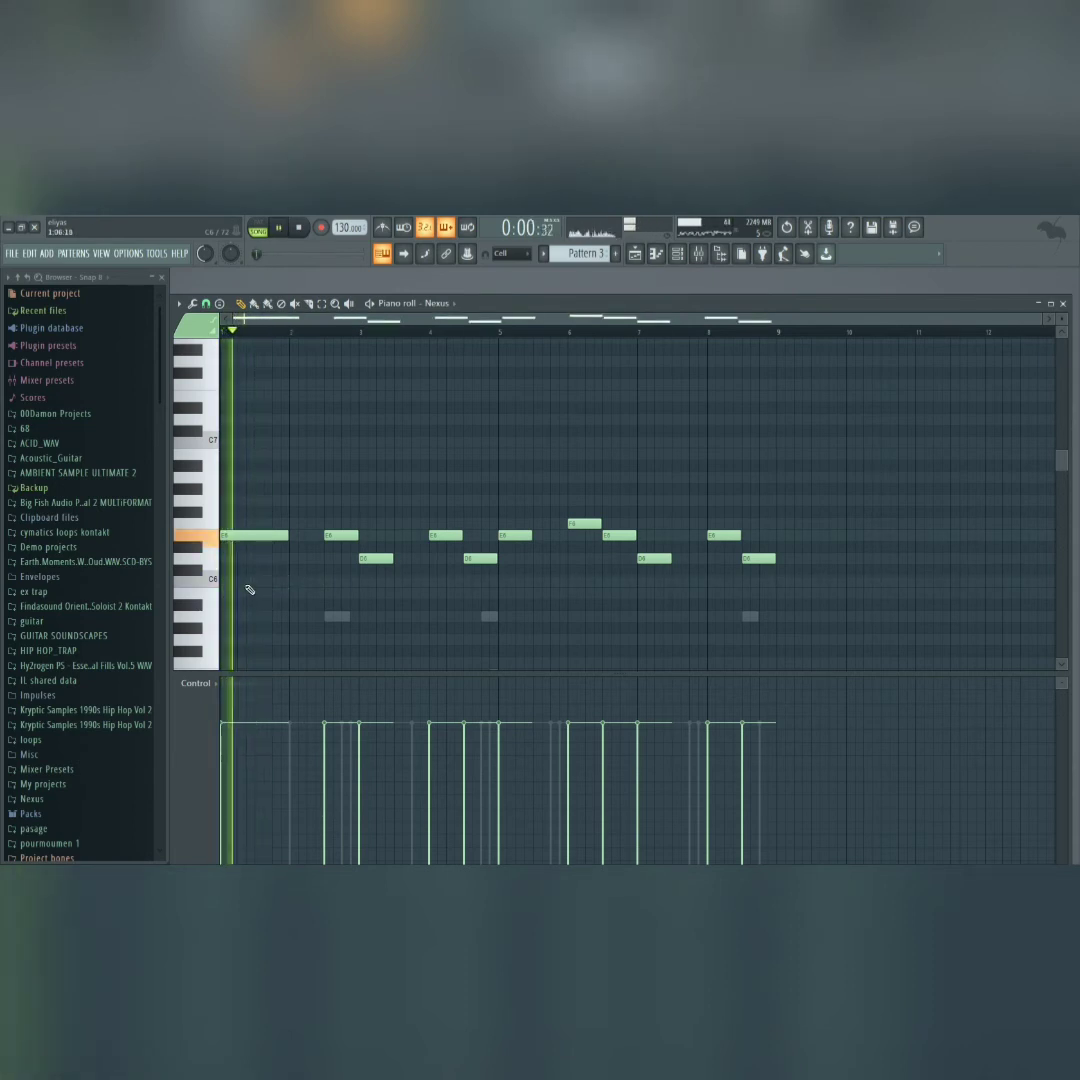
{"action": "left_click", "coordinate": [250, 583]}
{"action": "left_click", "coordinate": [278, 593]}
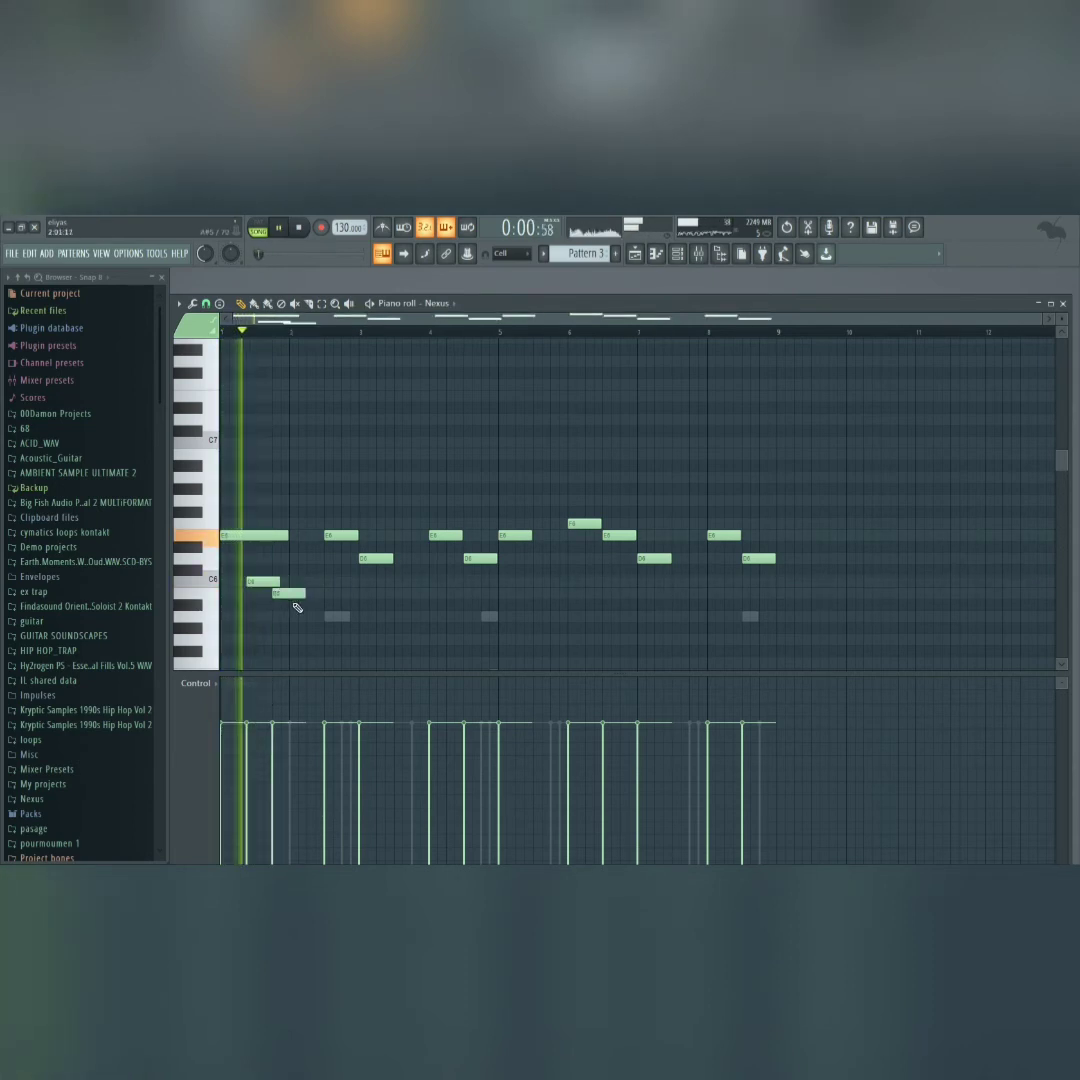
- Replace the E6 in bar 2 and the D6 in bar 3 with a two-beat E6, C6 and B5 figure starting at bar 3
{"action": "right_click", "coordinate": [338, 535]}
{"action": "right_click", "coordinate": [371, 559]}
{"action": "left_click", "coordinate": [372, 536]}
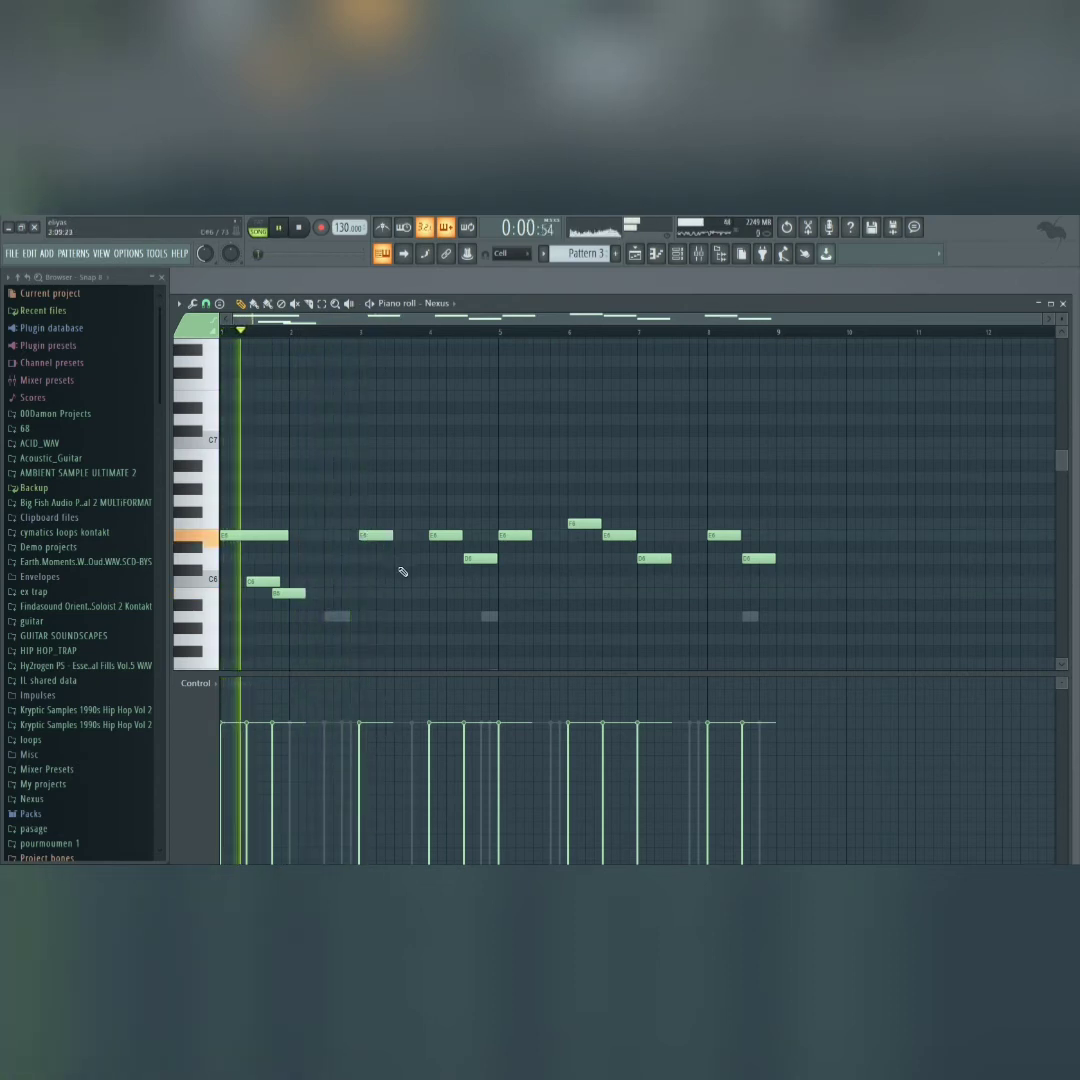
{"action": "left_click", "coordinate": [390, 583]}
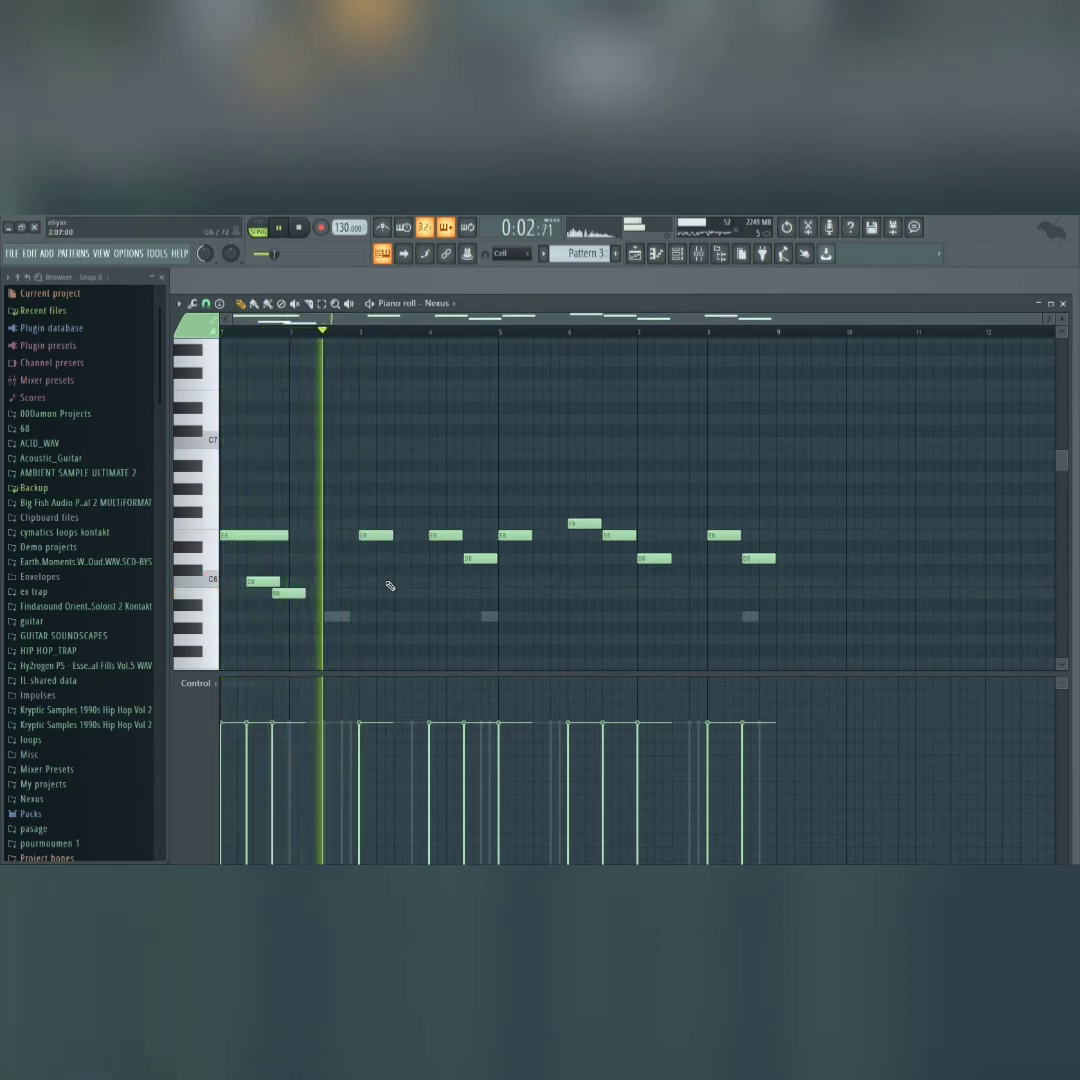
{"action": "left_click", "coordinate": [416, 594]}
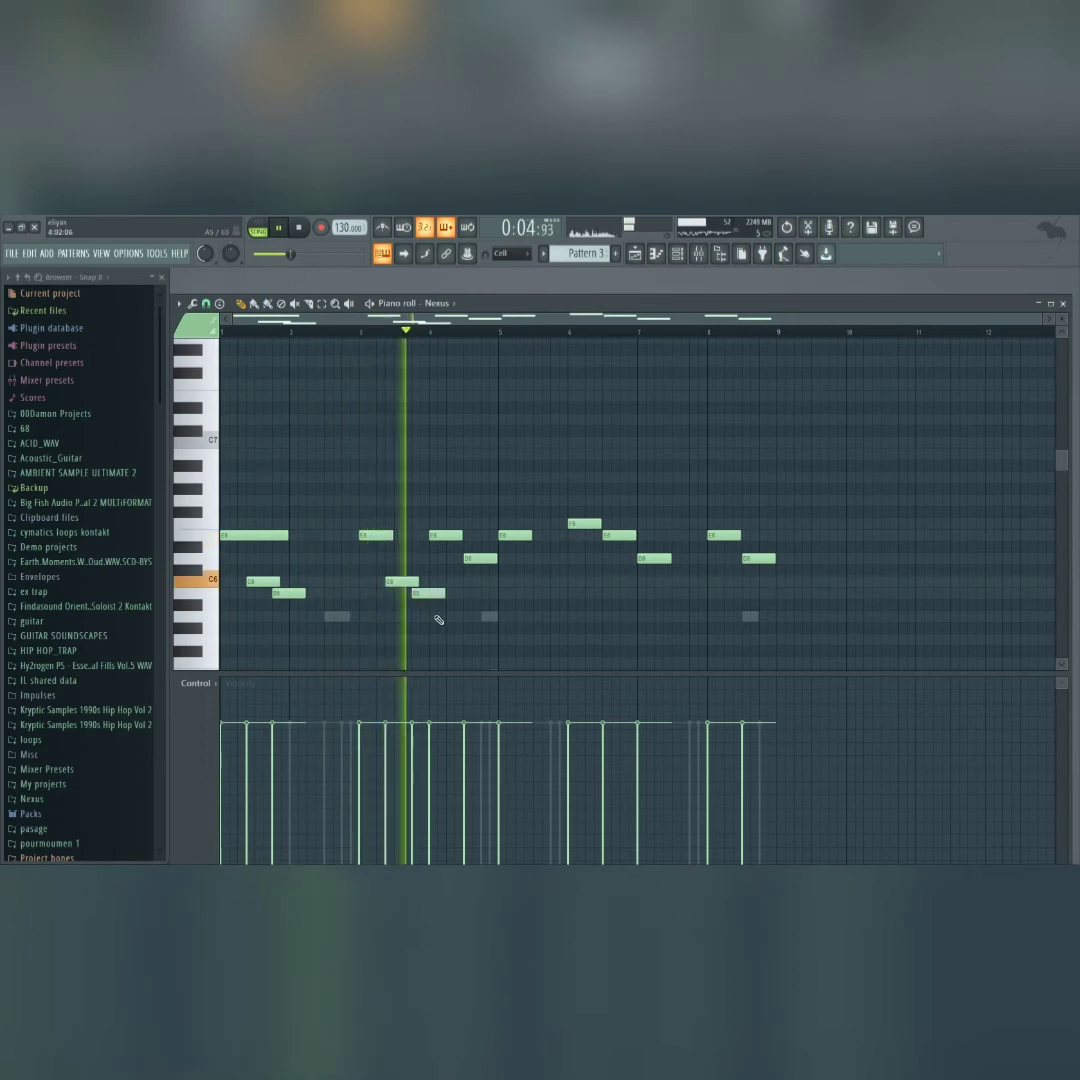
- Delete the remaining E6, D6 and F6 notes of the earlier melody from bar 4 through bar 8
{"action": "right_click", "coordinate": [445, 536]}
{"action": "right_click", "coordinate": [480, 559]}
{"action": "right_click", "coordinate": [510, 536]}
{"action": "right_click", "coordinate": [585, 524]}
{"action": "right_click", "coordinate": [619, 536]}
{"action": "right_click", "coordinate": [655, 559]}
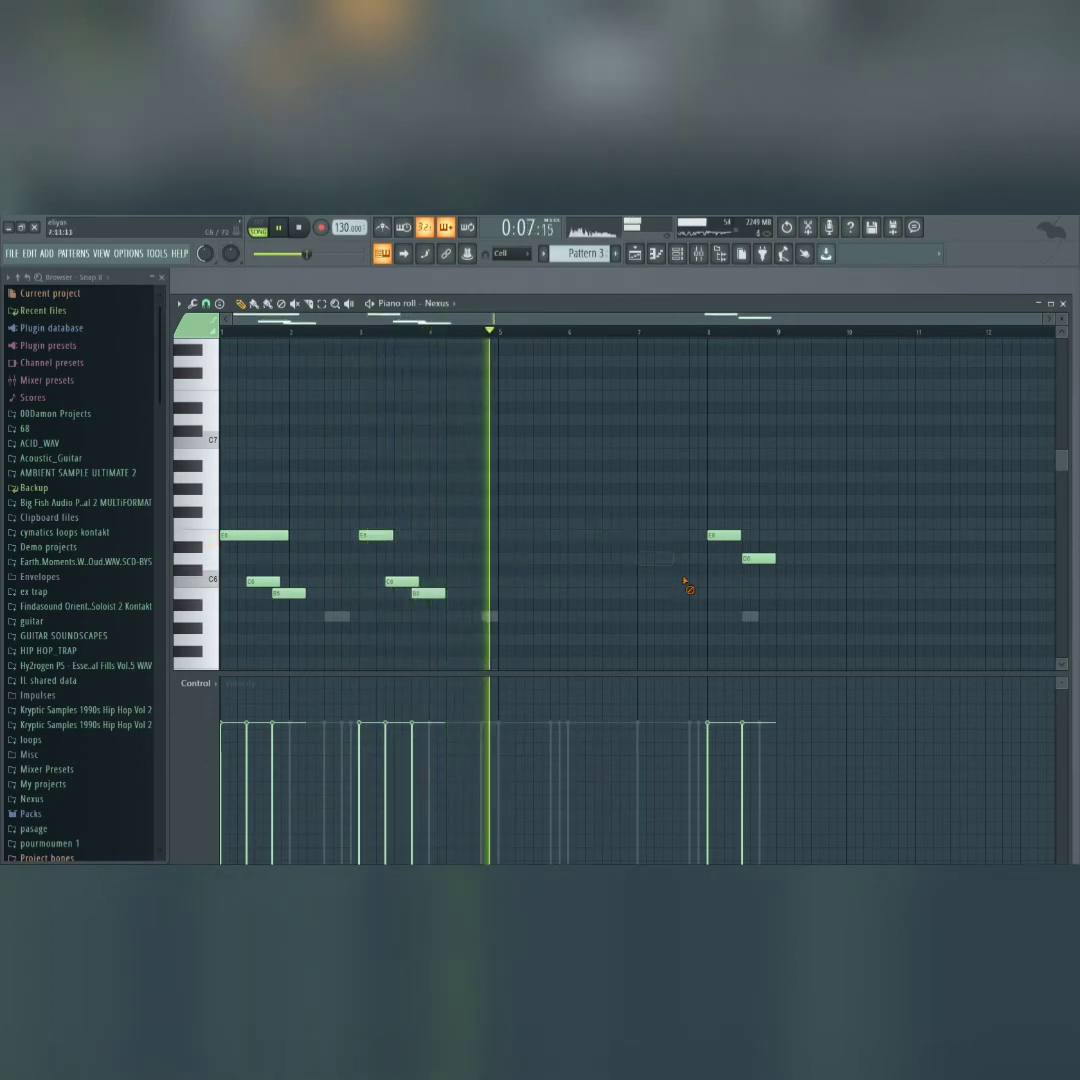
{"action": "right_click", "coordinate": [724, 536]}
{"action": "right_click", "coordinate": [759, 561]}
{"action": "right_click", "coordinate": [760, 560]}
- Select all notes and place a copy of the four-bar phrase starting at bar 5
{"action": "key", "text": "ctrl+a"}
{"action": "key", "text": "ctrl+b"}
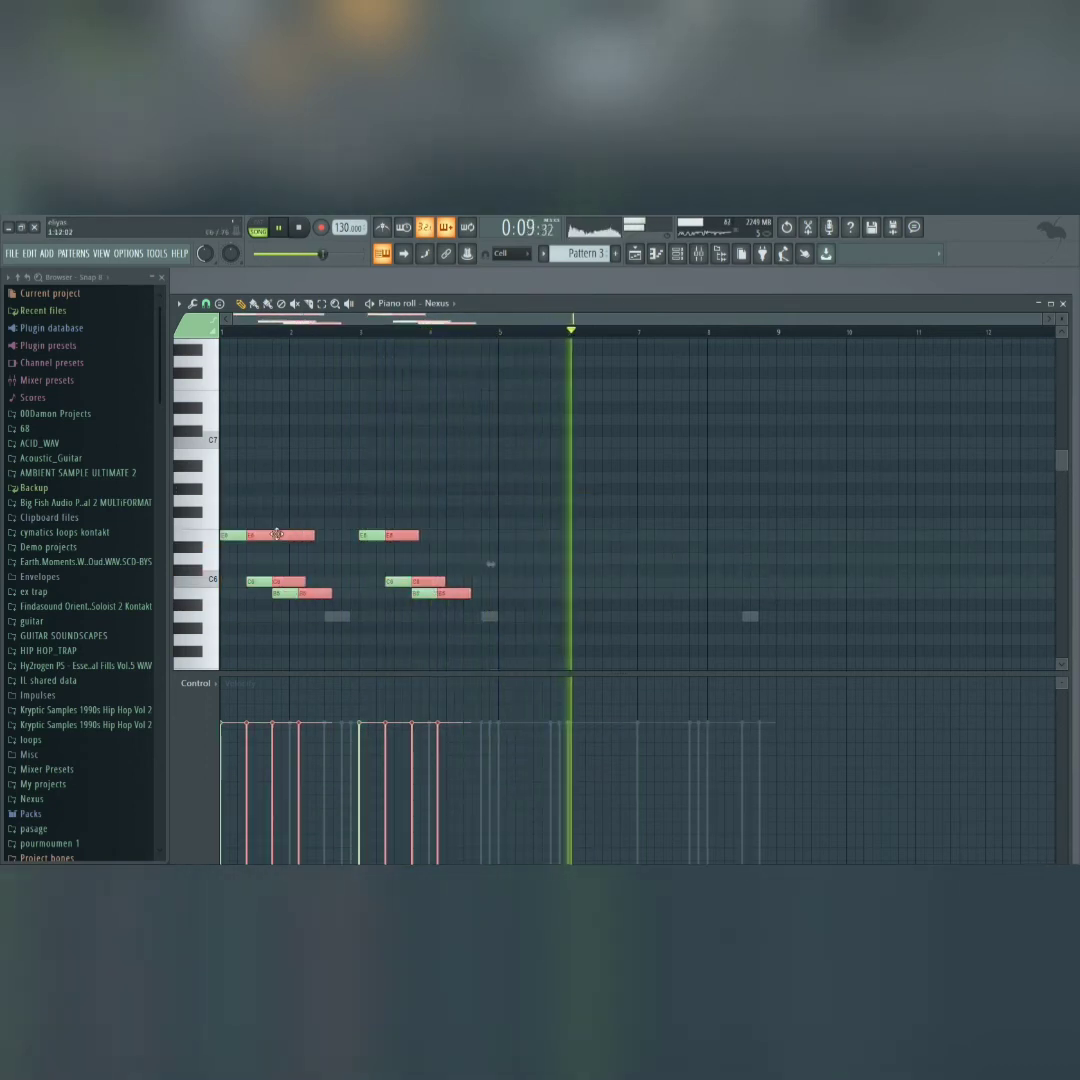
{"action": "left_click", "coordinate": [510, 558]}
- Extend every B5 note to five beats so each one reaches the start of the following figure
{"action": "left_click_drag", "start_coordinate": [584, 594], "coordinate": [637, 606]}
{"action": "left_click_drag", "start_coordinate": [722, 605], "coordinate": [770, 605]}
{"action": "key", "text": "space"}
{"action": "left_click_drag", "start_coordinate": [445, 594], "coordinate": [497, 594]}
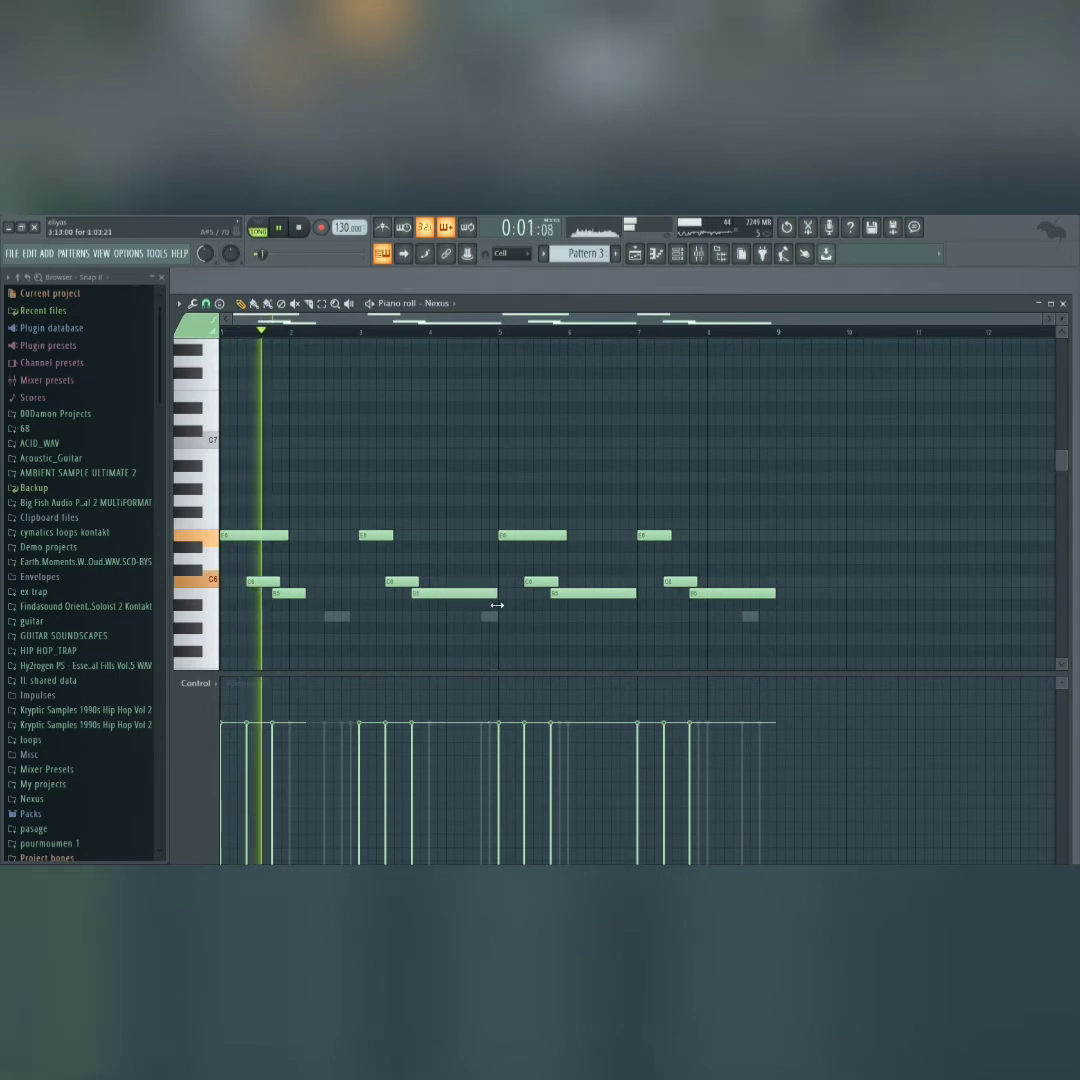
{"action": "left_click_drag", "start_coordinate": [305, 594], "coordinate": [358, 592]}
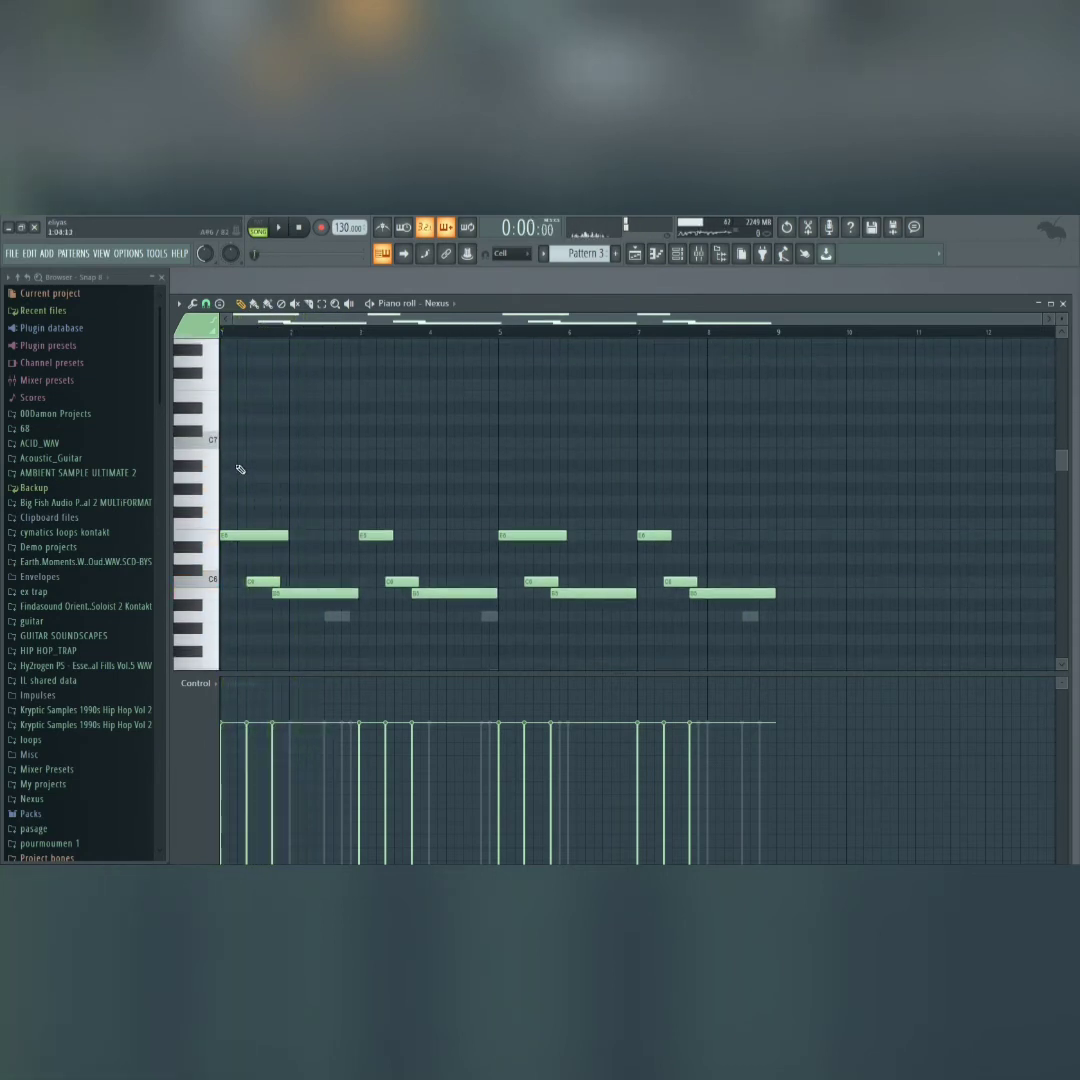
- Try a C7 and an A6 note above the opening E6 in bar 1 against playback
{"action": "key", "text": "space"}
{"action": "scroll", "coordinate": [254, 455], "scroll_direction": "up", "scroll_amount": 2}
{"action": "key", "text": "space"}
{"action": "left_click_drag", "start_coordinate": [262, 446], "coordinate": [249, 444]}
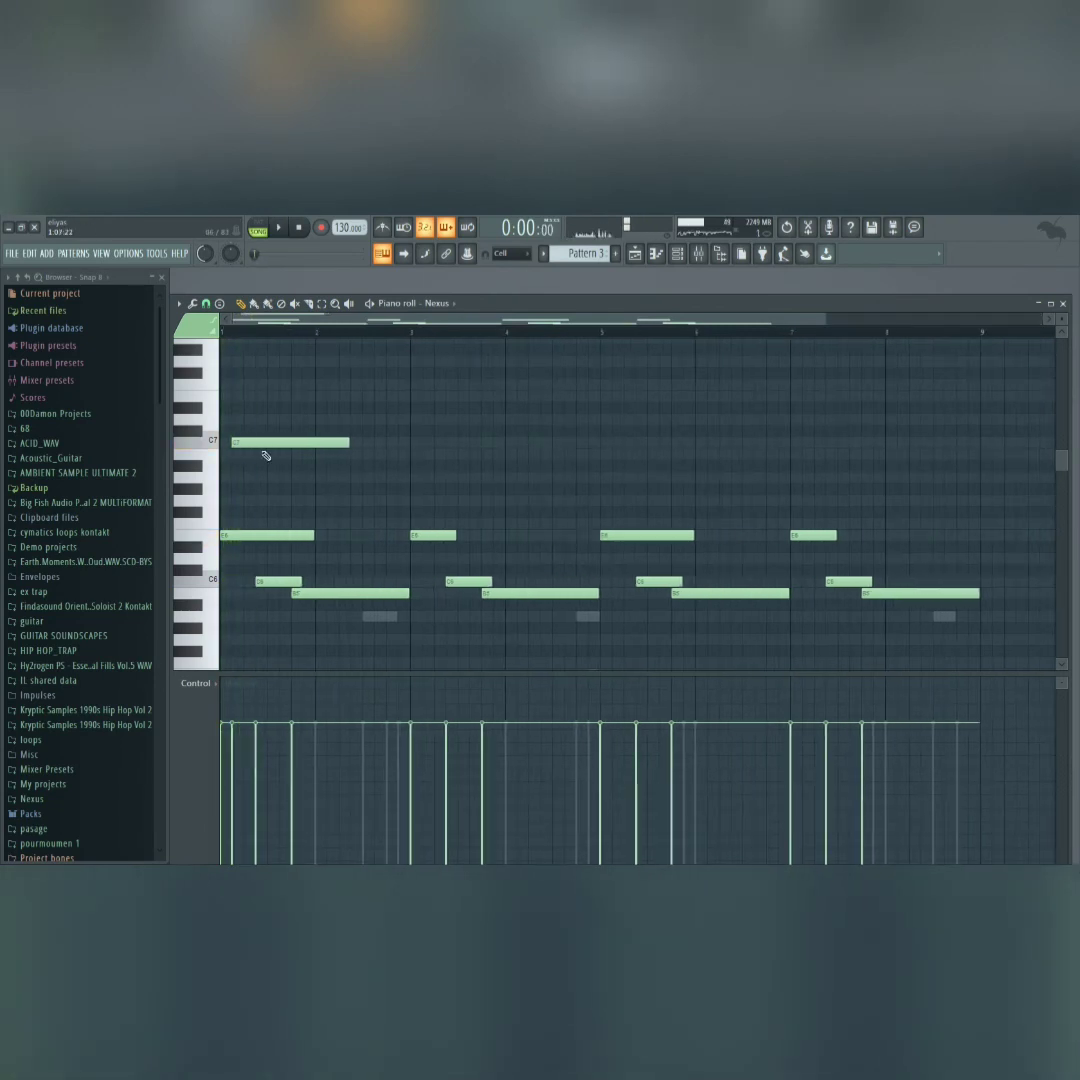
{"action": "key", "text": "space"}
{"action": "right_click", "coordinate": [291, 445]}
{"action": "key", "text": "space"}
{"action": "key", "text": "space"}
{"action": "right_click", "coordinate": [272, 479]}
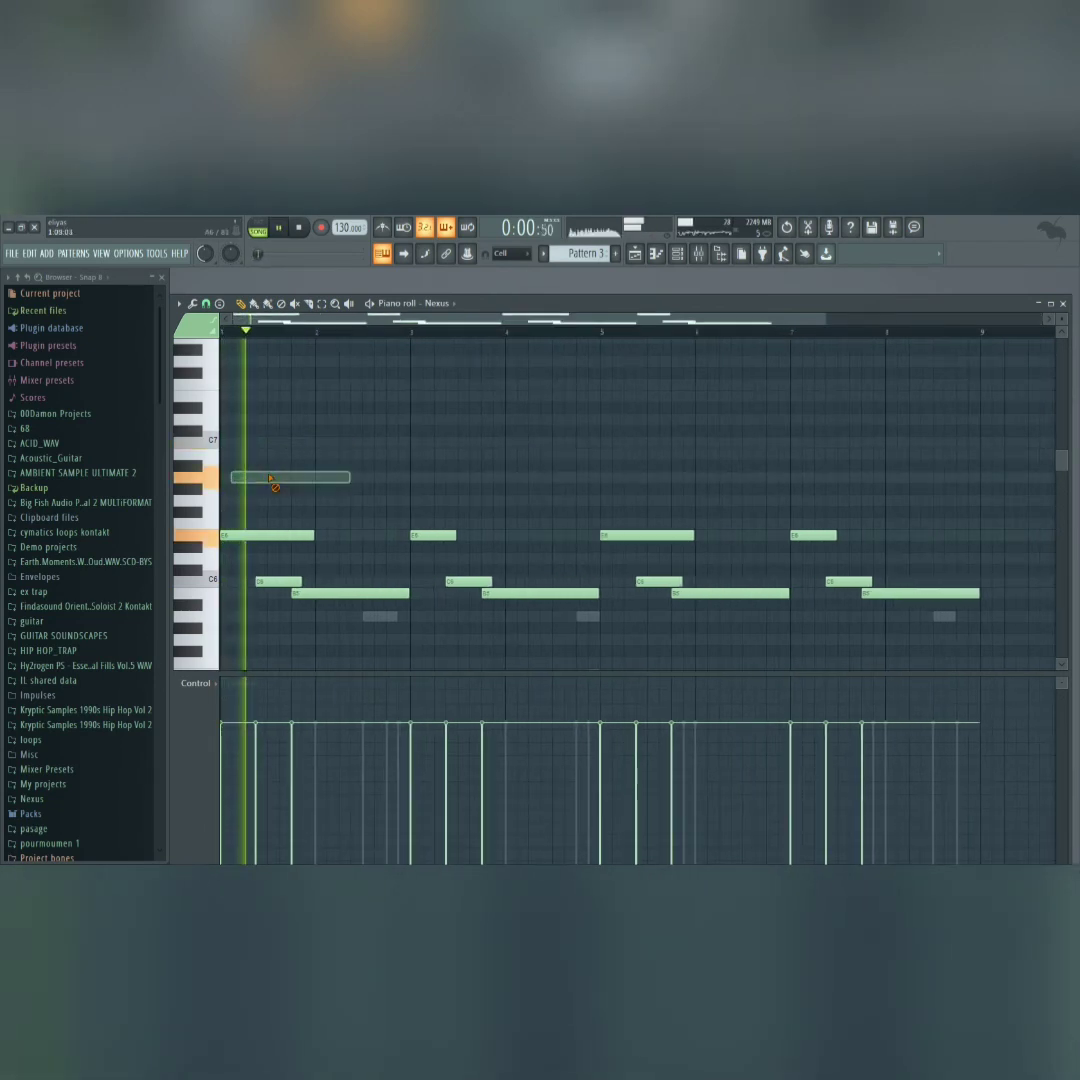
- Add four short E5 notes in a row beneath the opening E6 in bar 1 and lower their velocities
{"action": "key", "text": "space"}
{"action": "scroll", "coordinate": [243, 560], "scroll_direction": "down", "scroll_amount": 2}
{"action": "left_click_drag", "start_coordinate": [347, 548], "coordinate": [278, 550]}
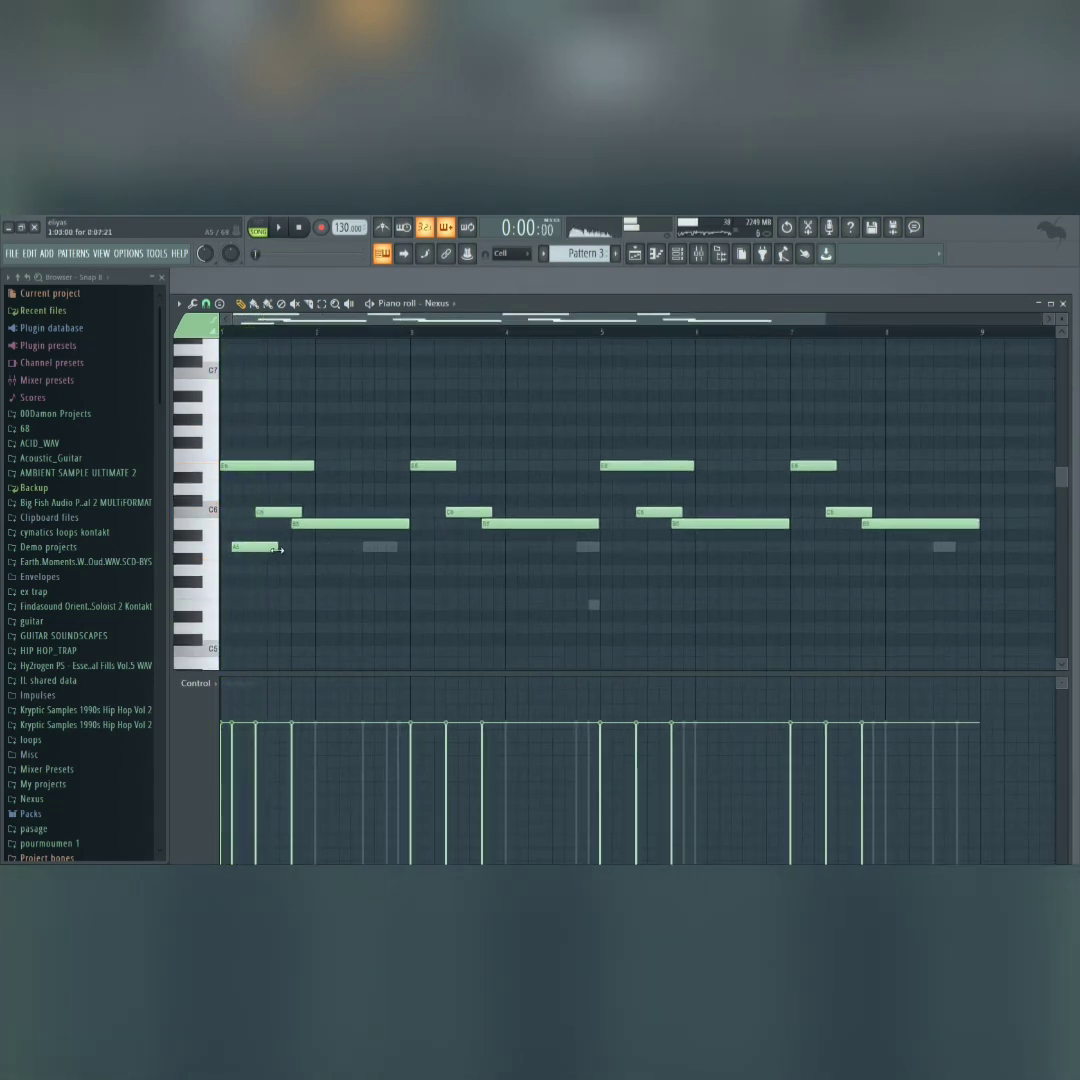
{"action": "key", "text": "space"}
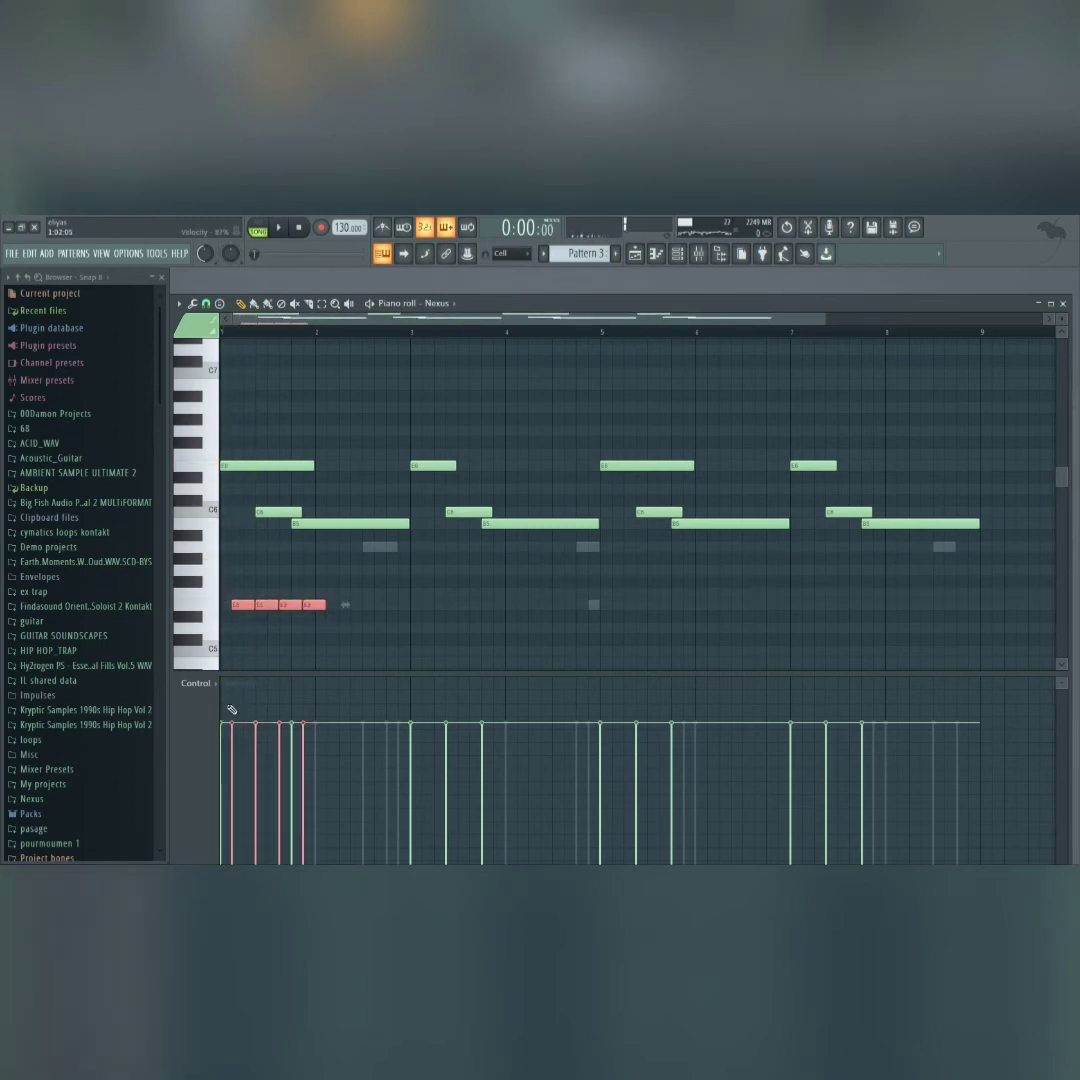
{"action": "key", "text": "space"}
{"action": "left_click", "coordinate": [235, 836]}
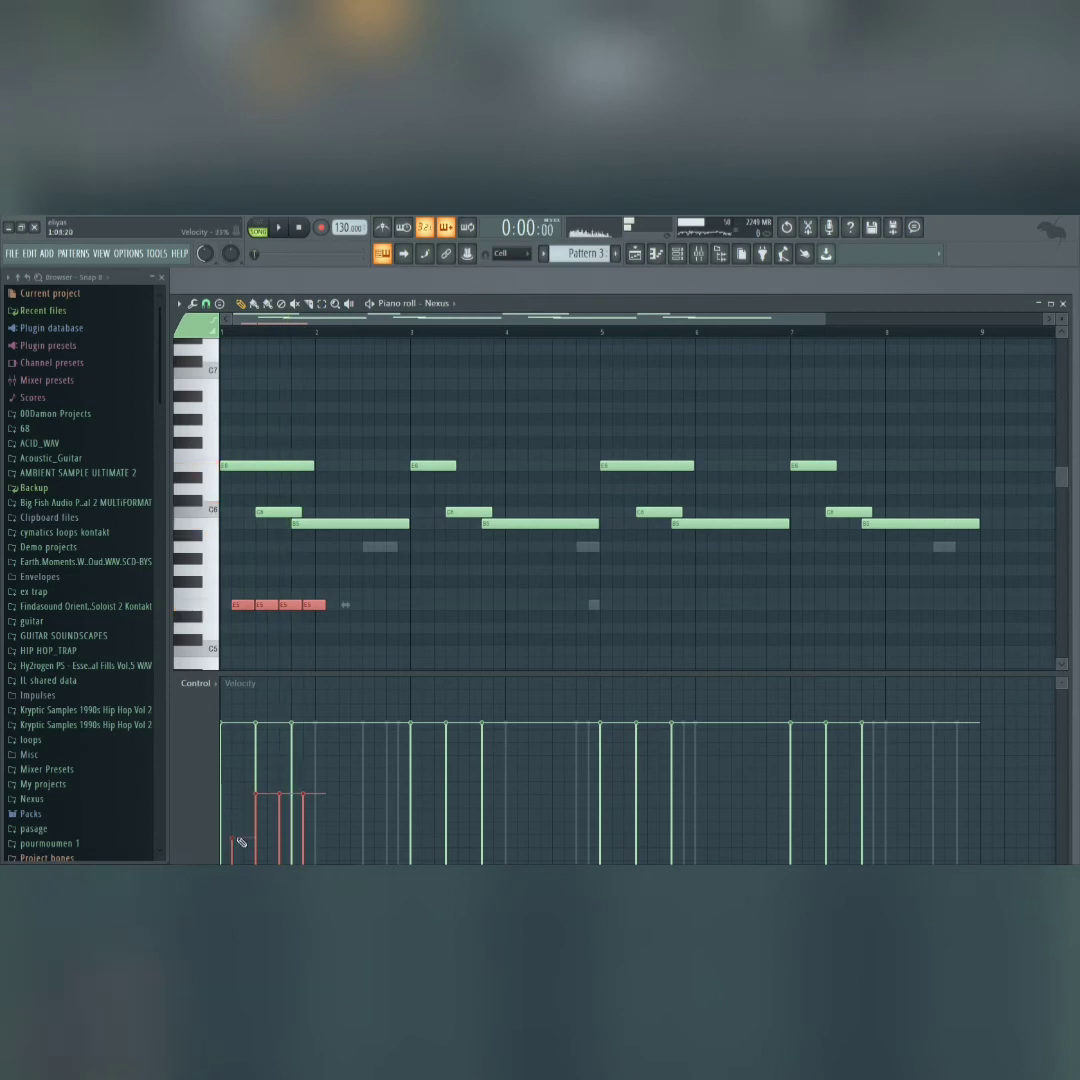
- Delete the three repeated E5 notes in bar 1 and move the remaining short E5 to beat 2
{"action": "key", "text": "space"}
{"action": "right_click", "coordinate": [267, 606]}
{"action": "right_click", "coordinate": [291, 606]}
{"action": "right_click", "coordinate": [318, 607]}
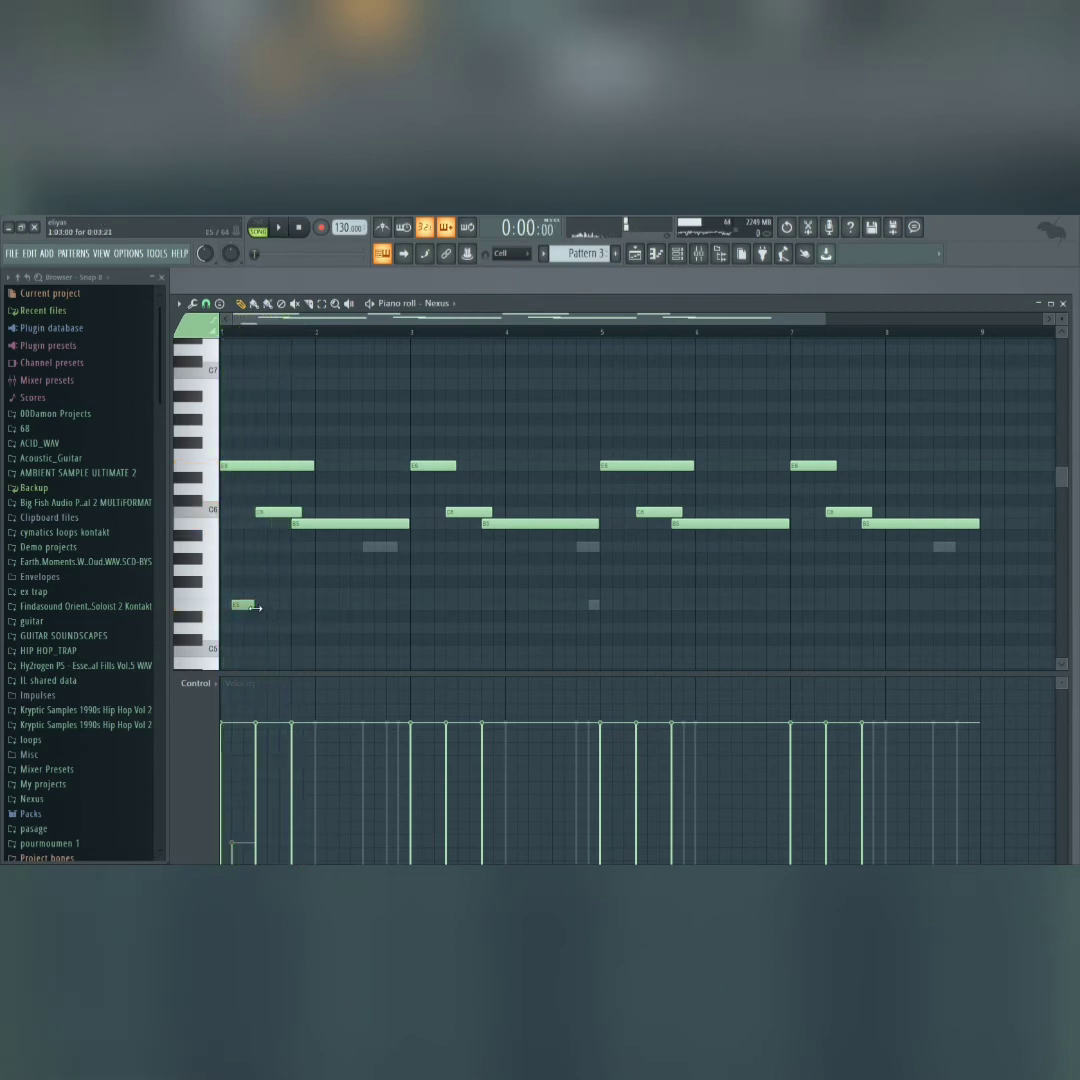
{"action": "key", "text": "space"}
{"action": "mouse_move", "coordinate": [281, 607]}
{"action": "left_mouse_down"}
{"action": "mouse_move", "coordinate": [320, 607]}
{"action": "mouse_move", "coordinate": [278, 605]}
{"action": "left_mouse_up"}
{"action": "key", "text": "space"}
{"action": "key", "text": "space"}
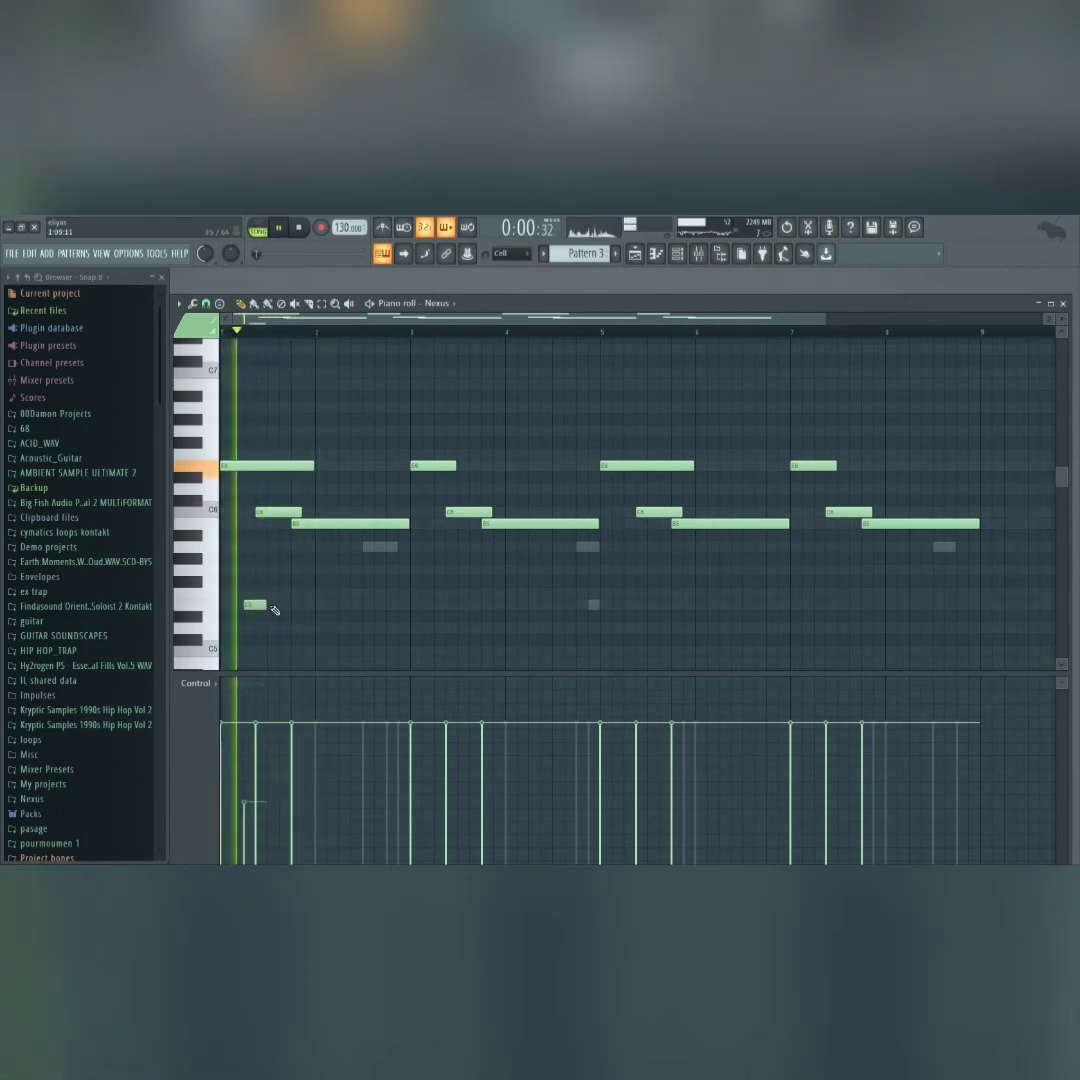
- Lengthen the E5 note to the end of bar 1 and check it against playback
{"action": "key", "text": "space"}
{"action": "left_click_drag", "start_coordinate": [284, 607], "coordinate": [314, 607]}
{"action": "key", "text": "space"}
{"action": "key", "text": "space"}
{"action": "key", "text": "space"}
- Add an A5 note from beat 3 of bar 1 to the start of bar 3 and lower its velocity
{"action": "left_click", "coordinate": [273, 549]}
{"action": "left_click_drag", "start_coordinate": [340, 548], "coordinate": [330, 588]}
{"action": "key", "text": "space"}
{"action": "key", "text": "space"}
{"action": "left_click", "coordinate": [274, 774]}
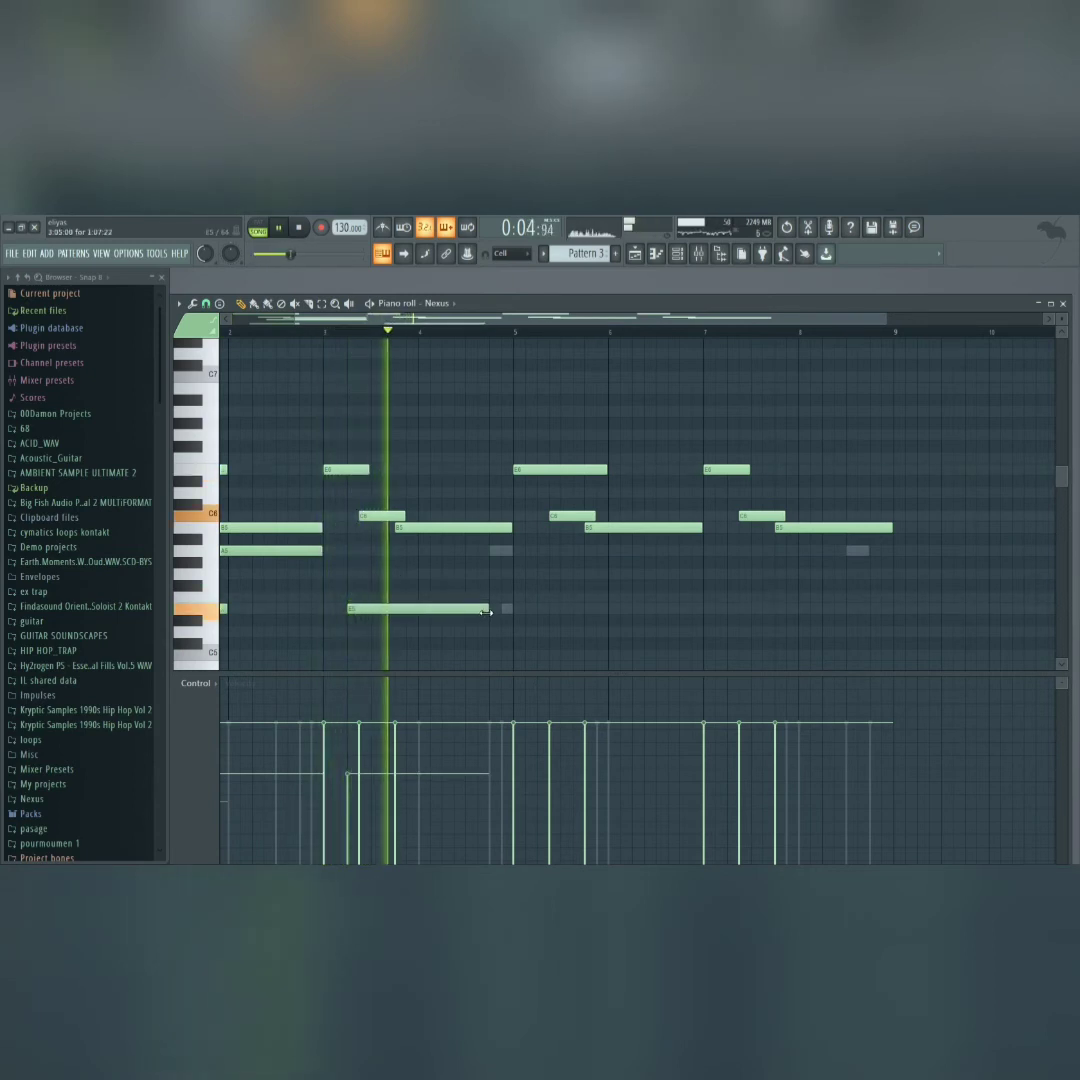
- Shorten the E5 note in bar 3 to end at bar 4 and add a G5 note on beat 3 of bar 3
{"action": "key", "text": "space"}
{"action": "key", "text": "space"}
{"action": "right_click", "coordinate": [388, 552]}
{"action": "key", "text": "space"}
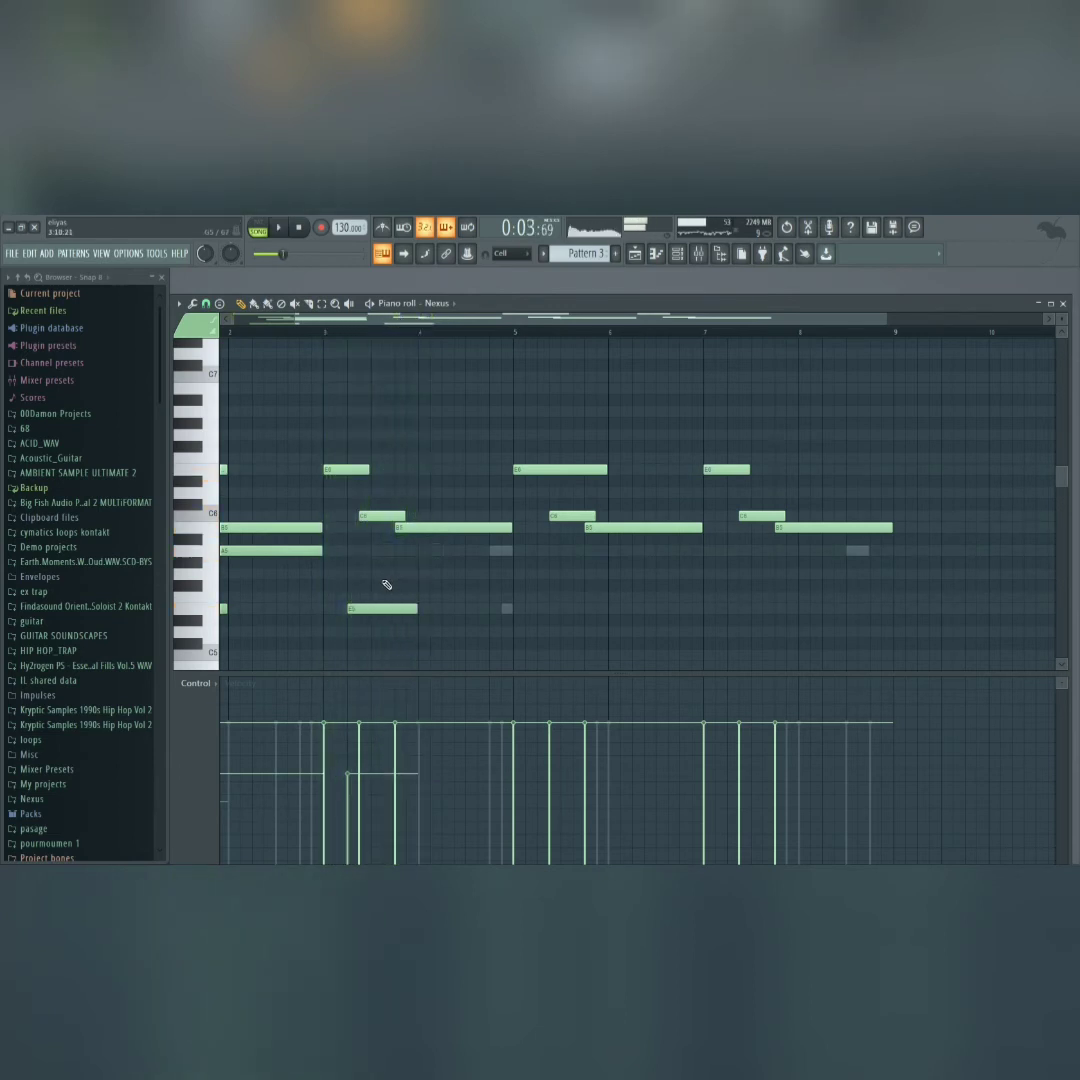
{"action": "left_click", "coordinate": [387, 577]}
{"action": "key", "text": "space"}
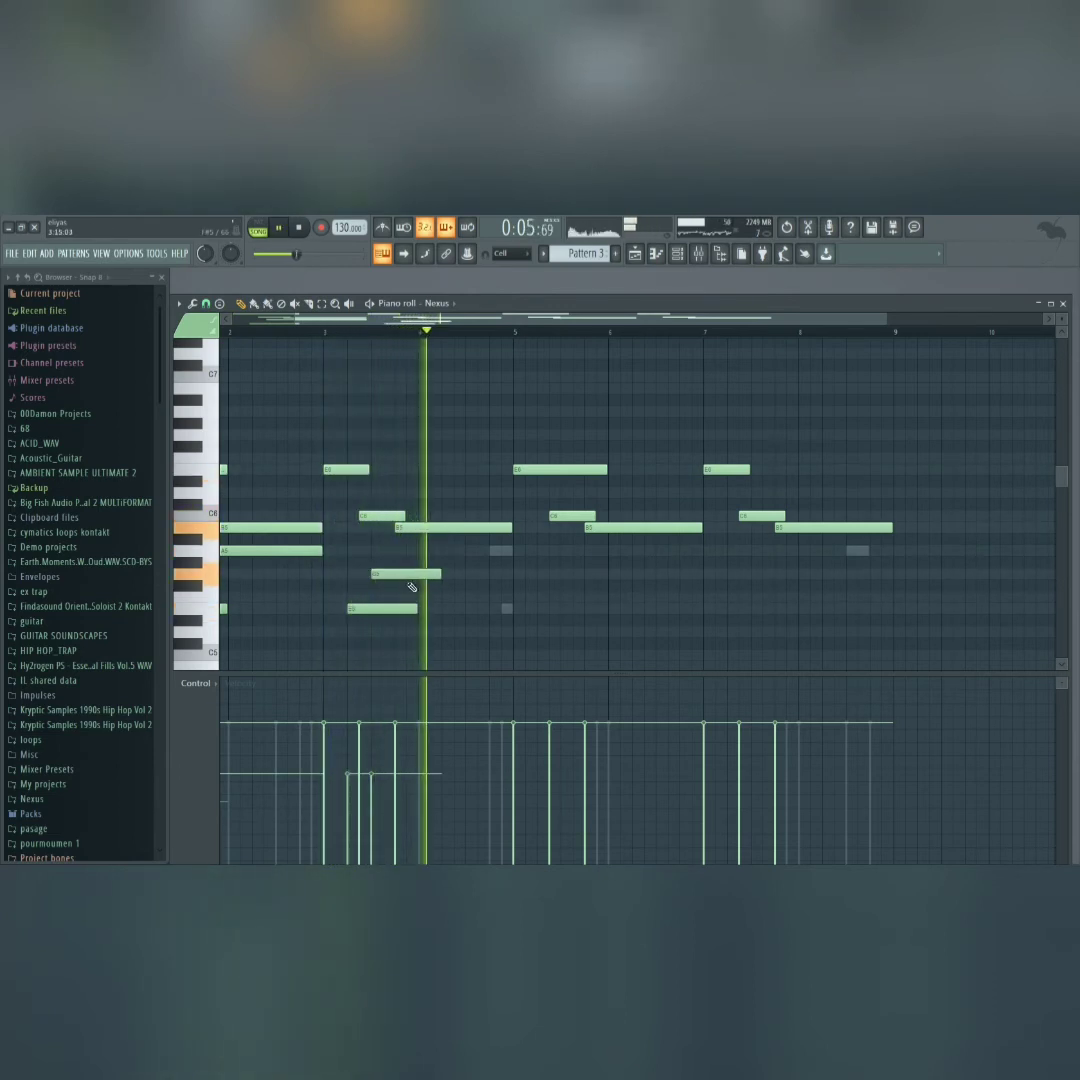
- Try D5 in place of the E5 in bar 3, restore E5, and extend the G5 to the start of bar 5
{"action": "key", "text": "space"}
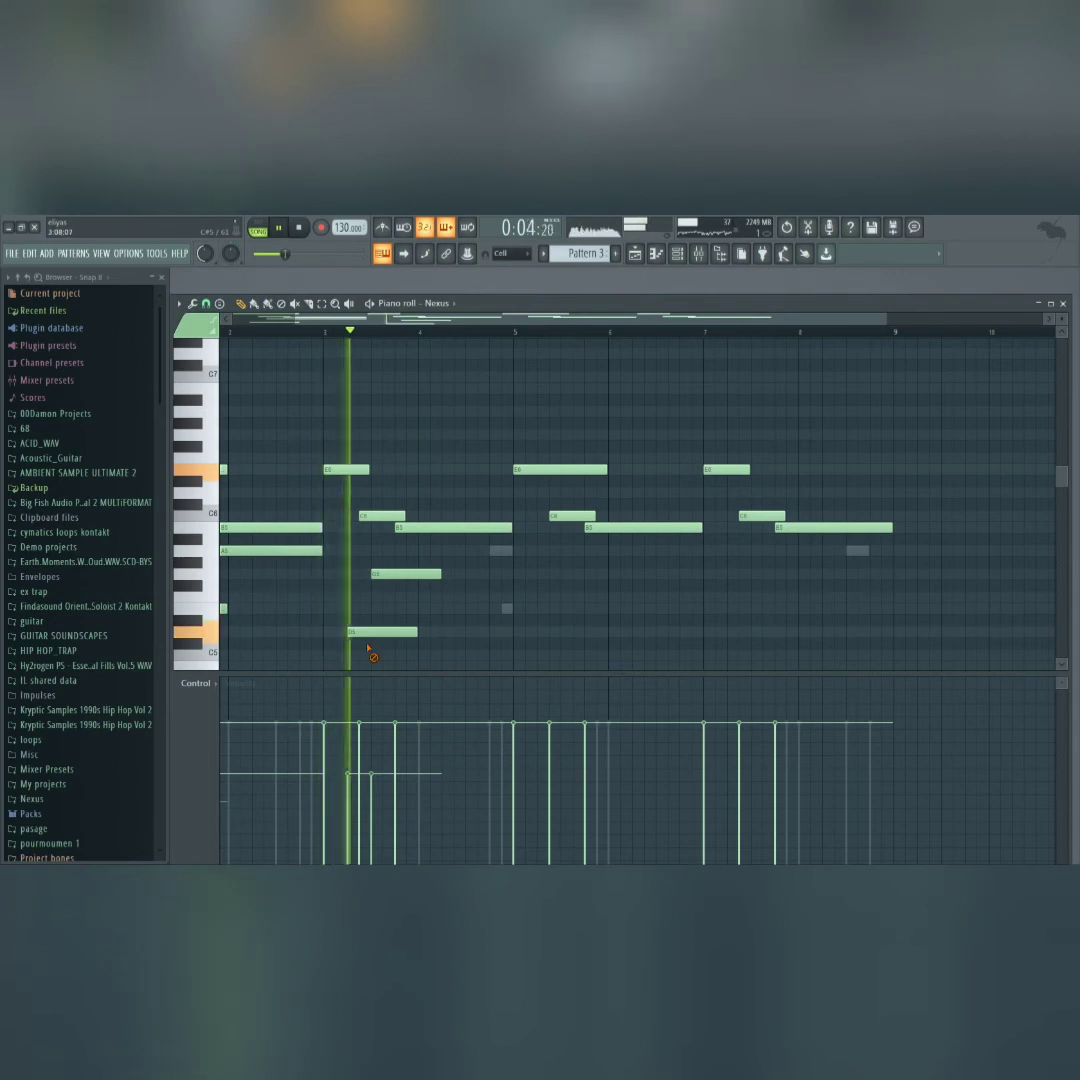
{"action": "right_click", "coordinate": [360, 631]}
{"action": "key", "text": "space"}
{"action": "key", "text": "space"}
{"action": "left_click", "coordinate": [357, 611]}
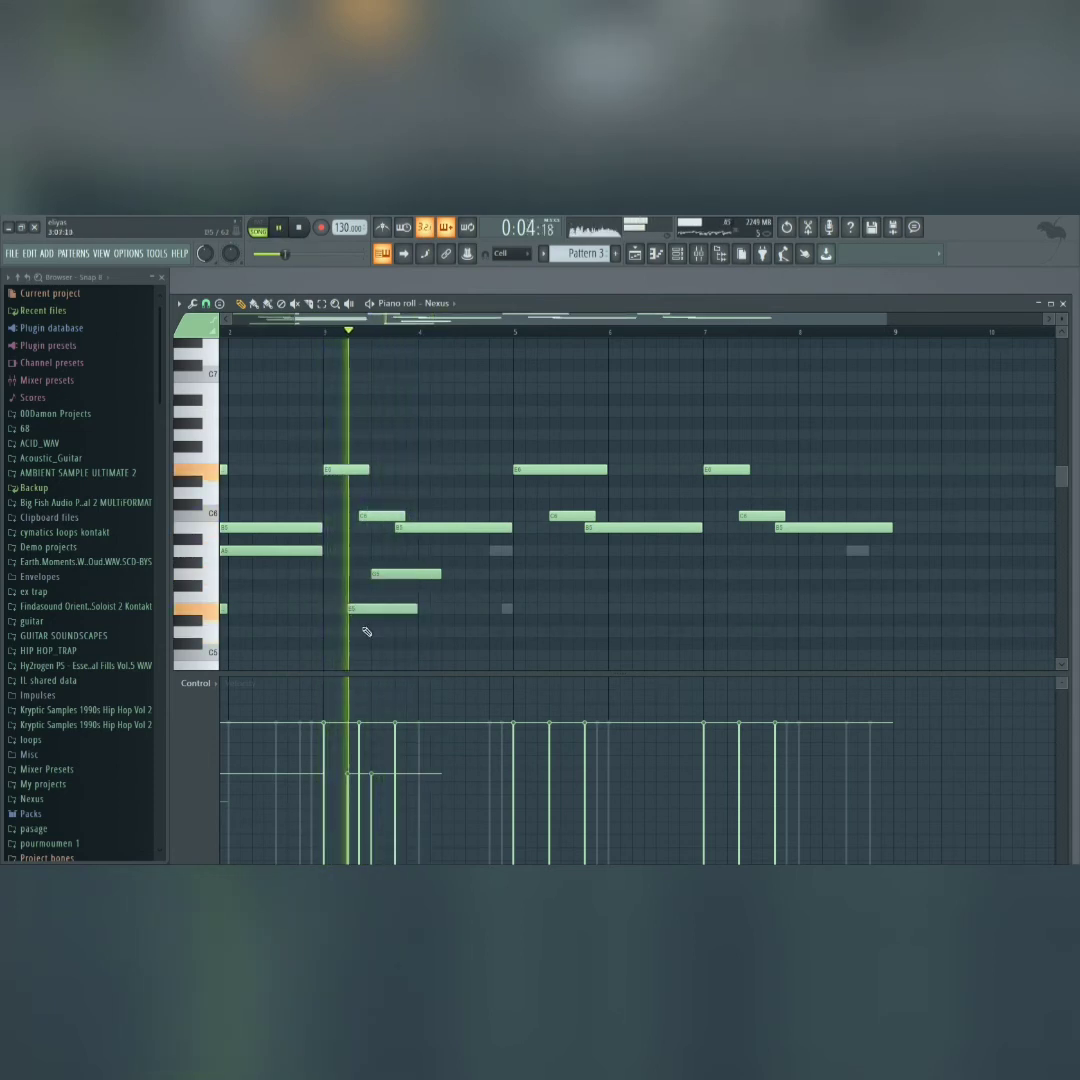
{"action": "left_click_drag", "start_coordinate": [440, 574], "coordinate": [508, 590]}
- Add an F5 note on beat 2 of bar 5 ending with the bar, and an A5 from beat 3 to the start of bar 7
{"action": "left_click_drag", "start_coordinate": [475, 593], "coordinate": [284, 582]}
{"action": "left_click", "coordinate": [355, 600]}
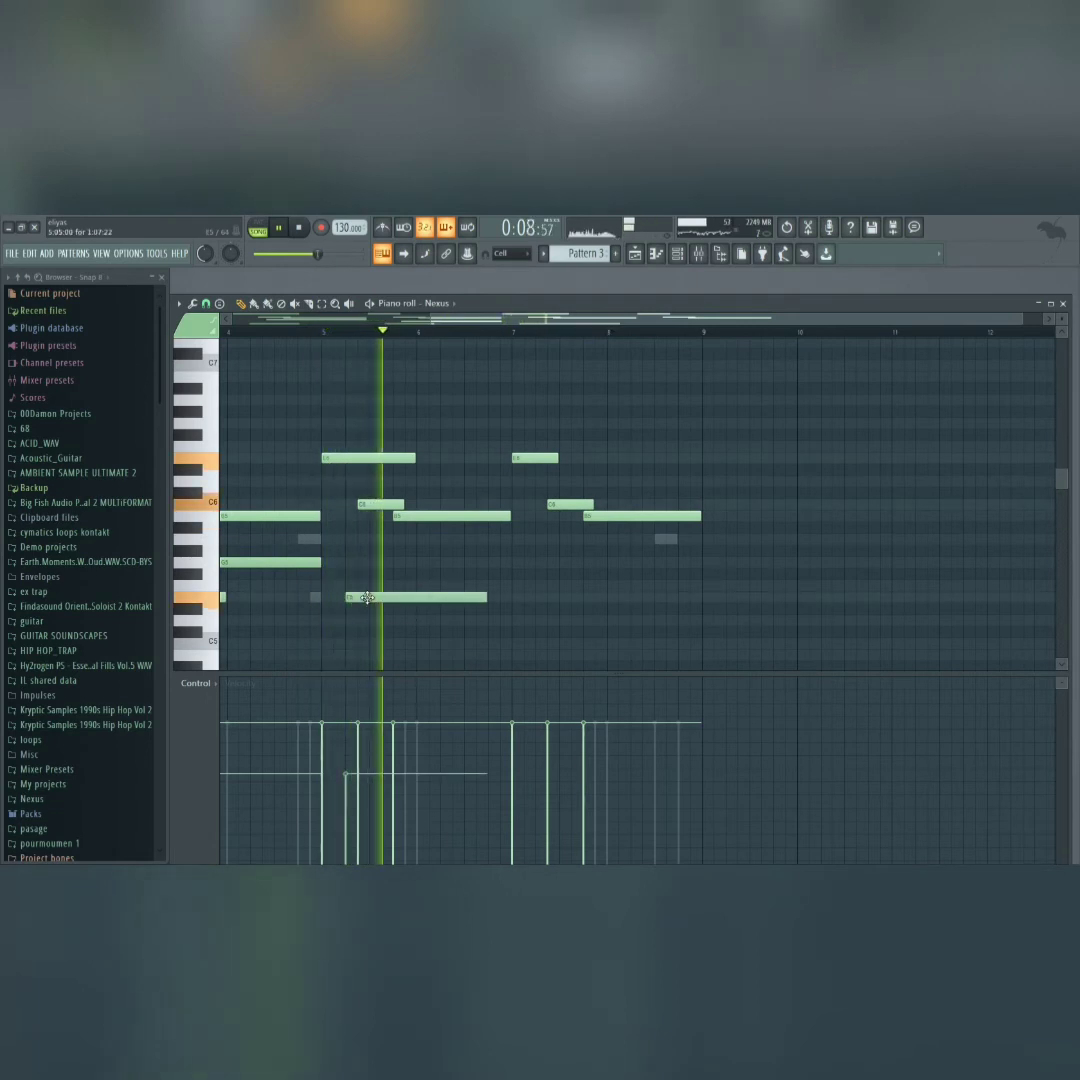
{"action": "left_click_drag", "start_coordinate": [366, 583], "coordinate": [366, 585]}
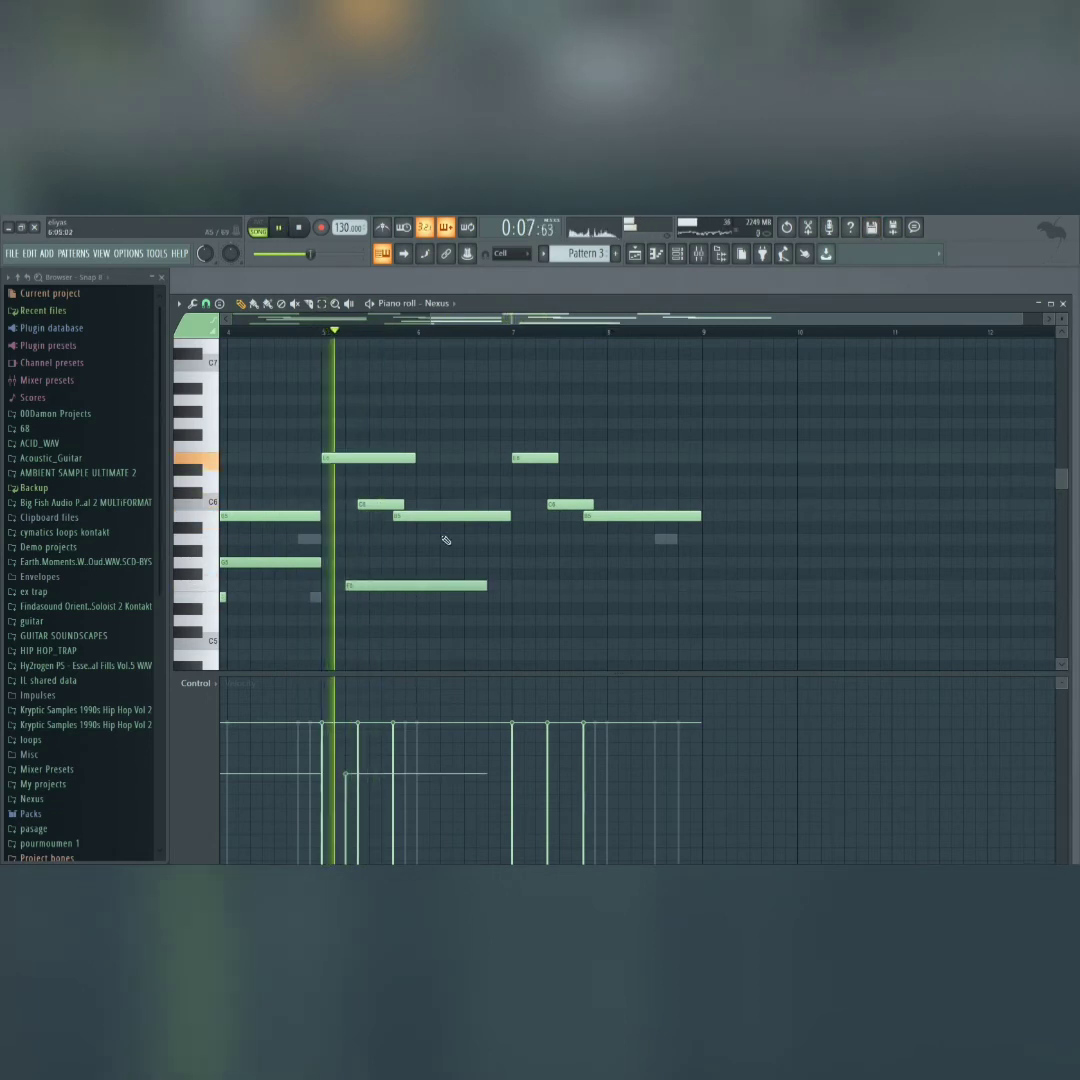
{"action": "left_click_drag", "start_coordinate": [487, 585], "coordinate": [368, 539]}
{"action": "left_click_drag", "start_coordinate": [438, 539], "coordinate": [502, 563]}
- Add a G5 note starting on beat 2 of bar 7
{"action": "scroll", "coordinate": [502, 563], "scroll_direction": "right", "scroll_amount": 3}
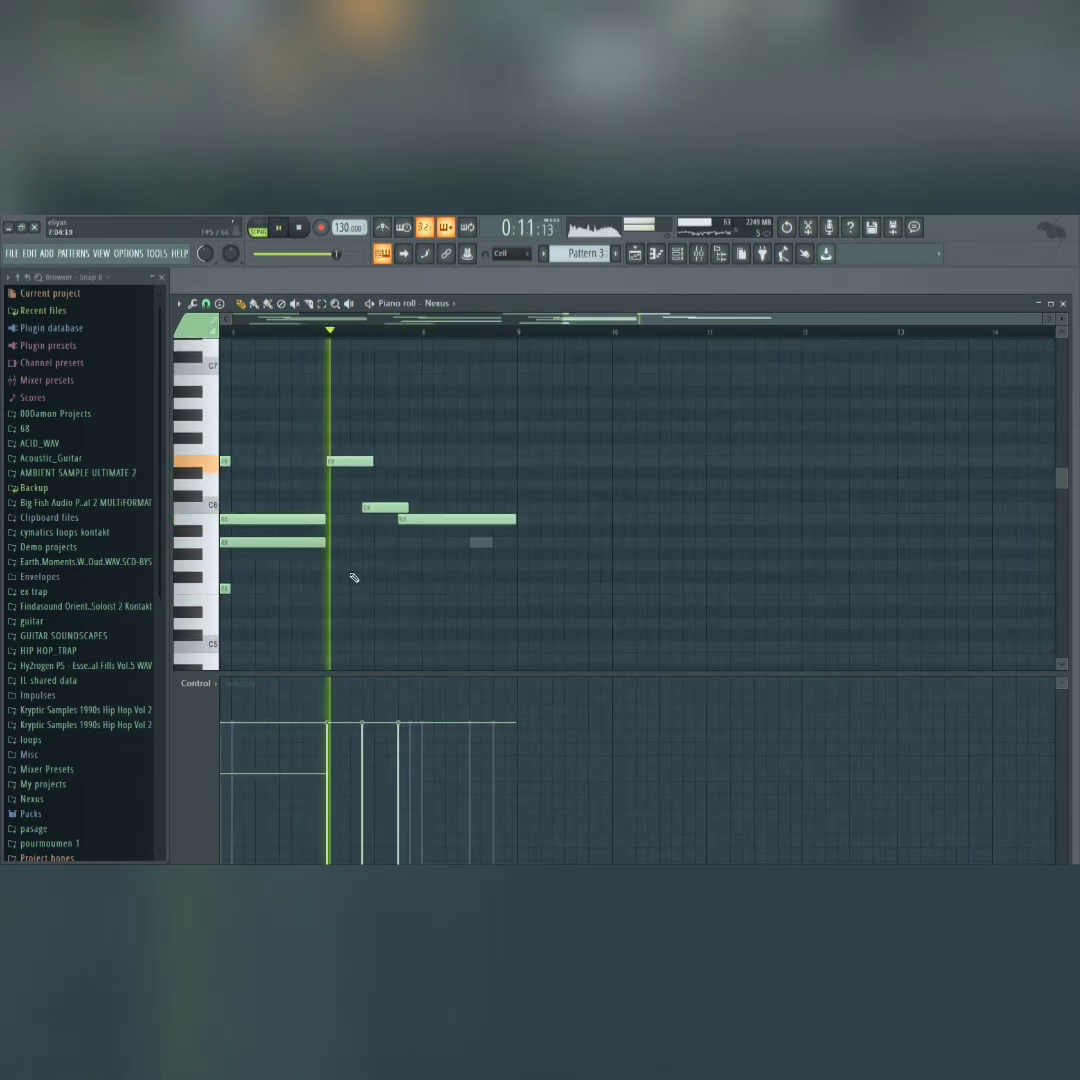
{"action": "left_click", "coordinate": [355, 574]}
{"action": "key", "text": "space"}
{"action": "left_click_drag", "start_coordinate": [364, 566], "coordinate": [376, 566]}
{"action": "key", "text": "space"}
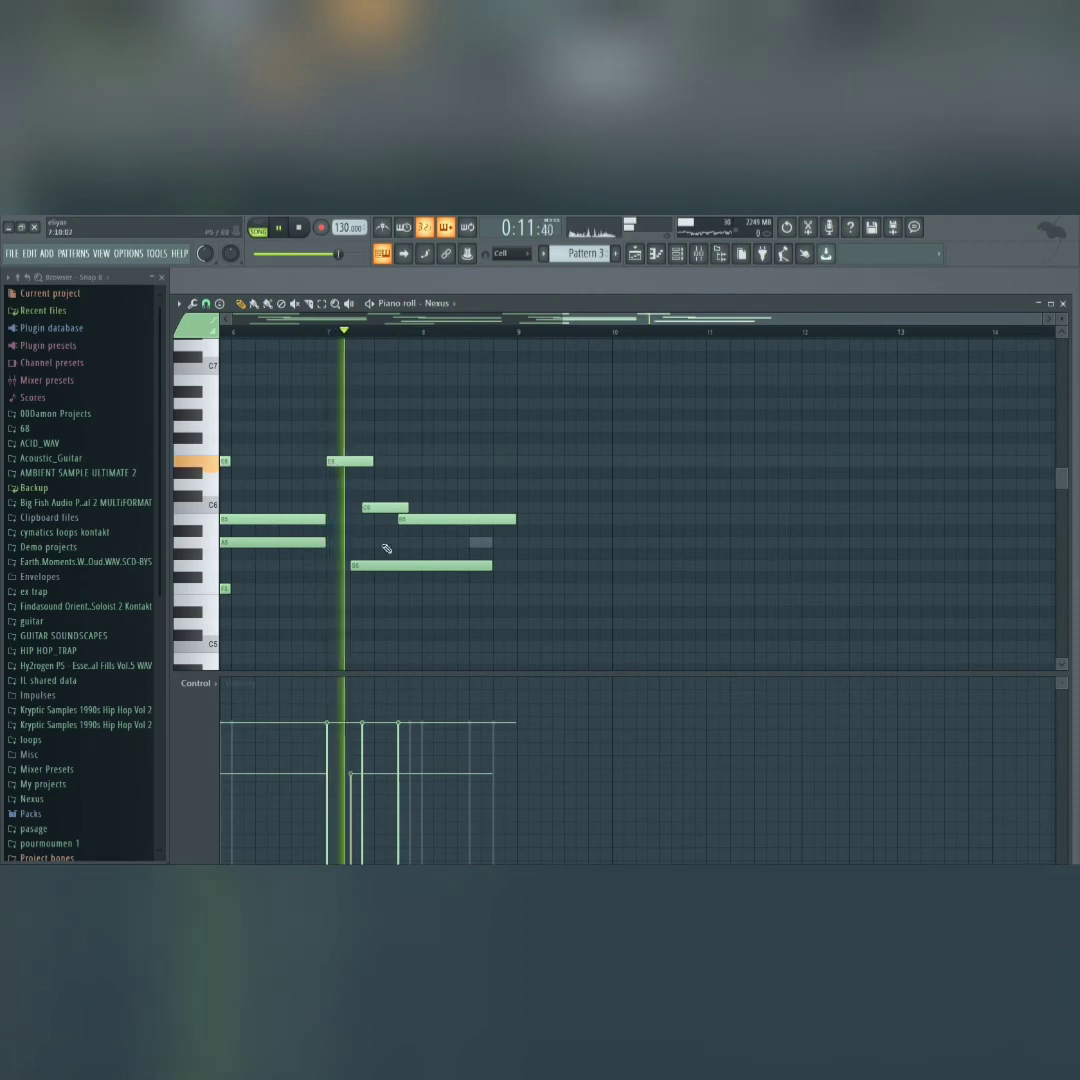
- Add a second note on beat 3 of bar 7, auditioning E5, D6 and B5 before setting it to A5
{"action": "key", "text": "space"}
{"action": "key", "text": "space"}
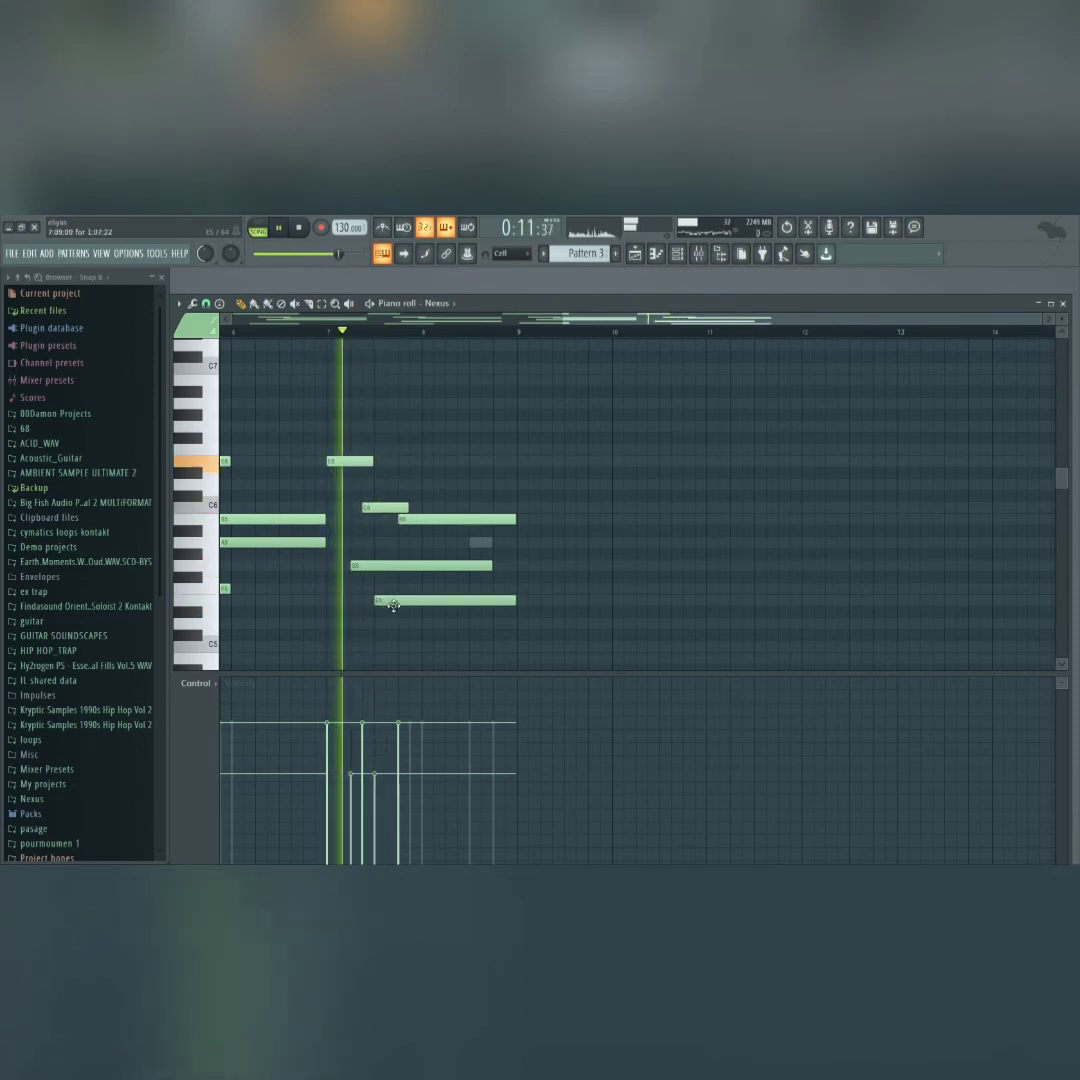
{"action": "left_click_drag", "start_coordinate": [386, 603], "coordinate": [383, 497]}
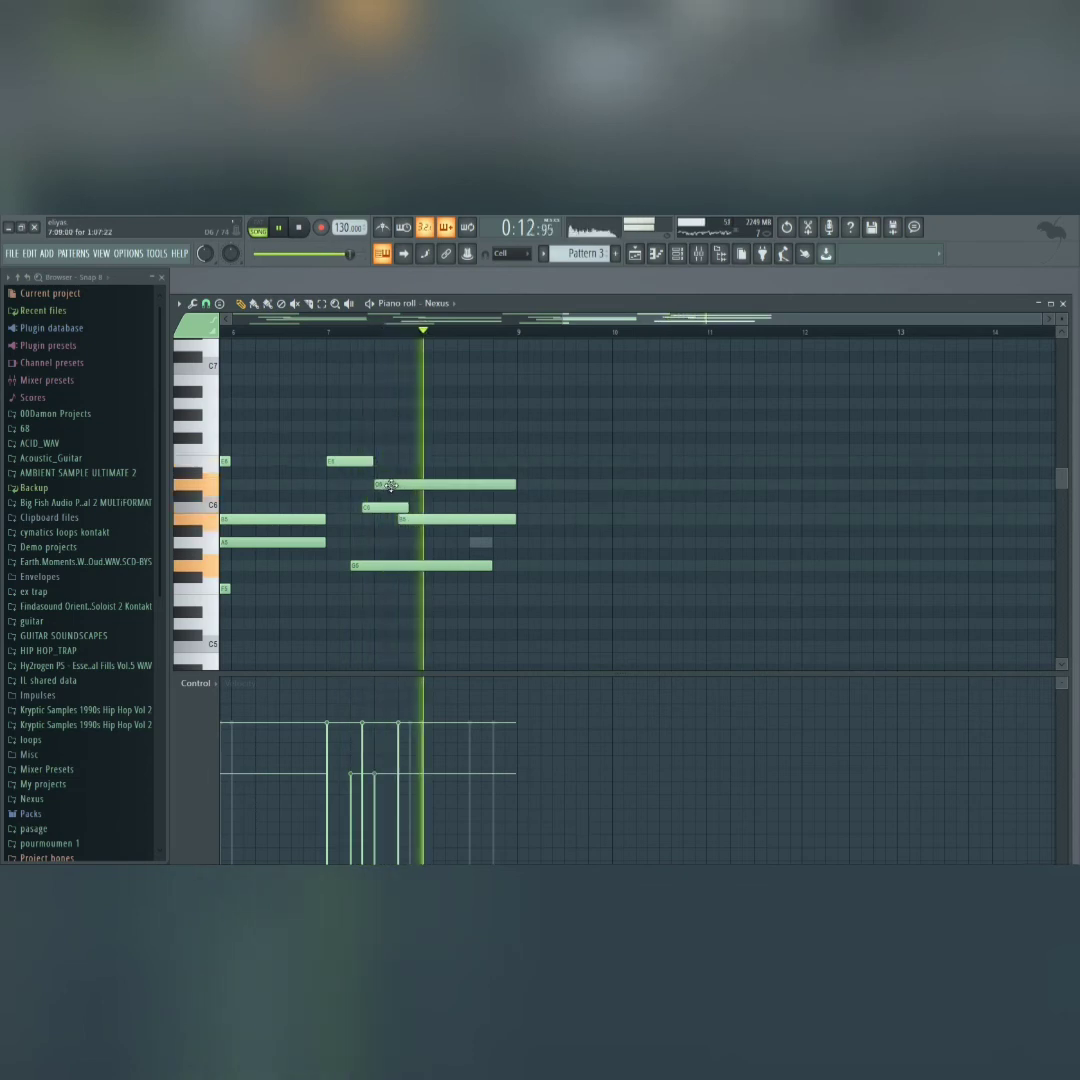
{"action": "right_click", "coordinate": [383, 490]}
{"action": "key", "text": "space"}
{"action": "key", "text": "space"}
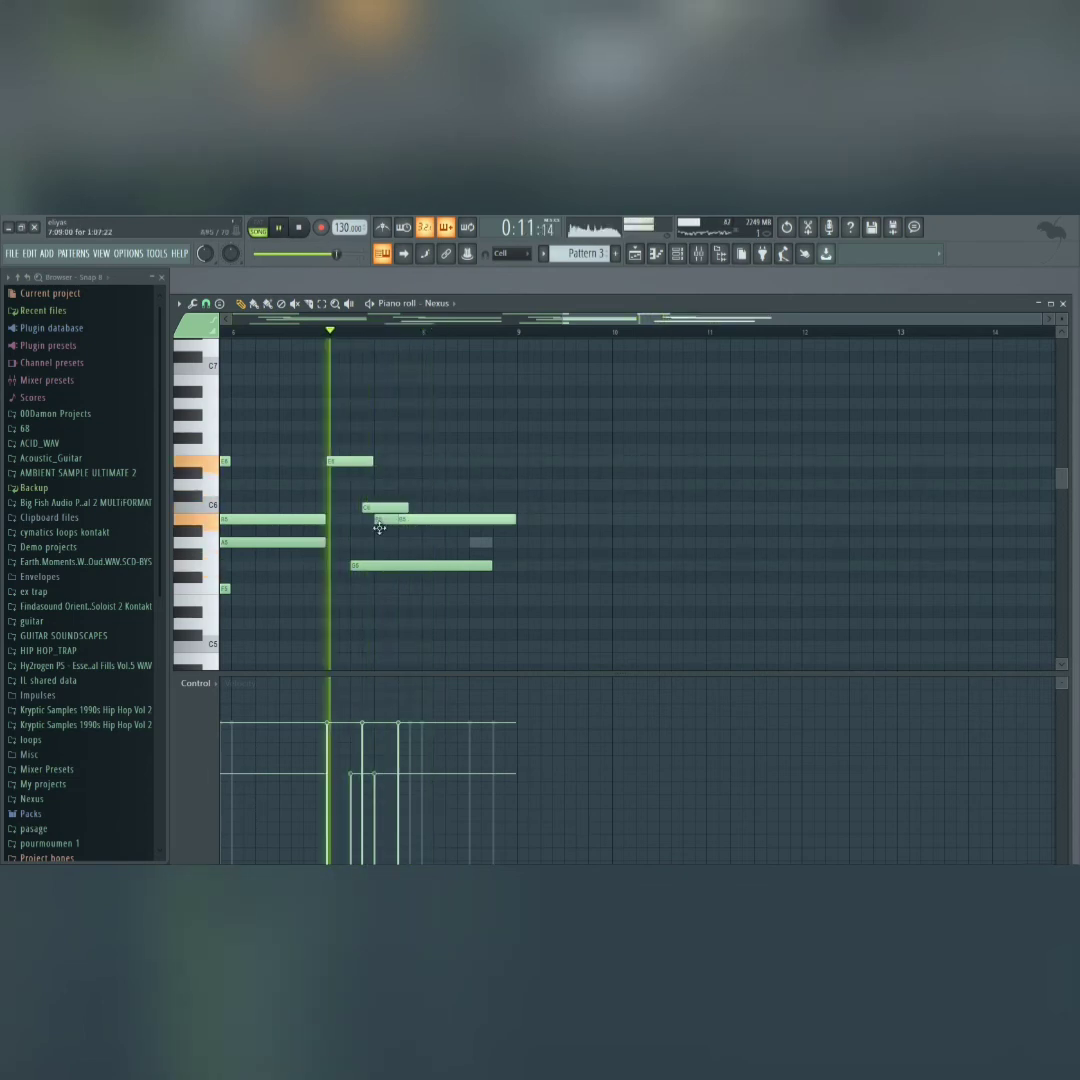
{"action": "left_click", "coordinate": [380, 542]}
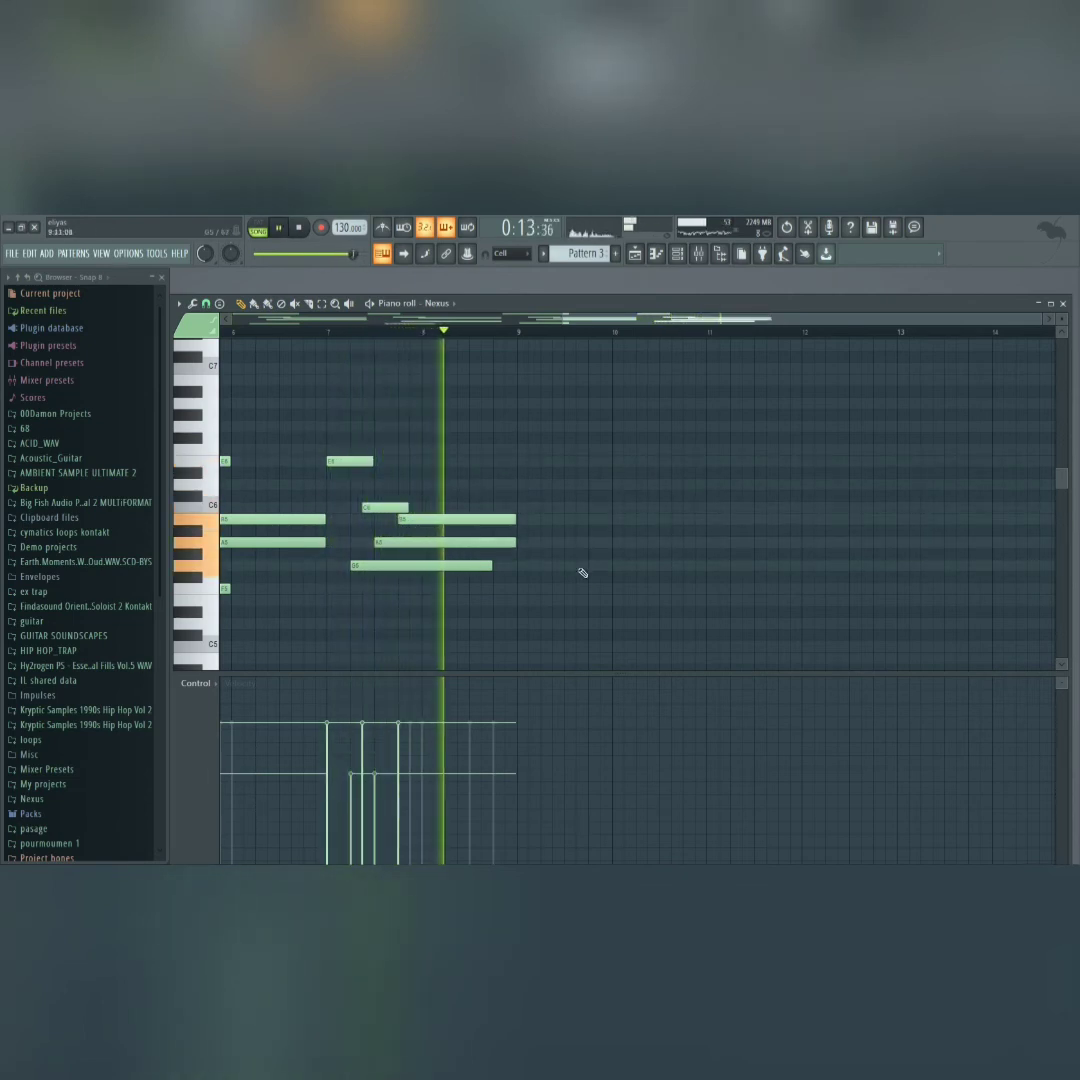
{"action": "key", "text": "space"}
{"action": "key", "text": "space"}
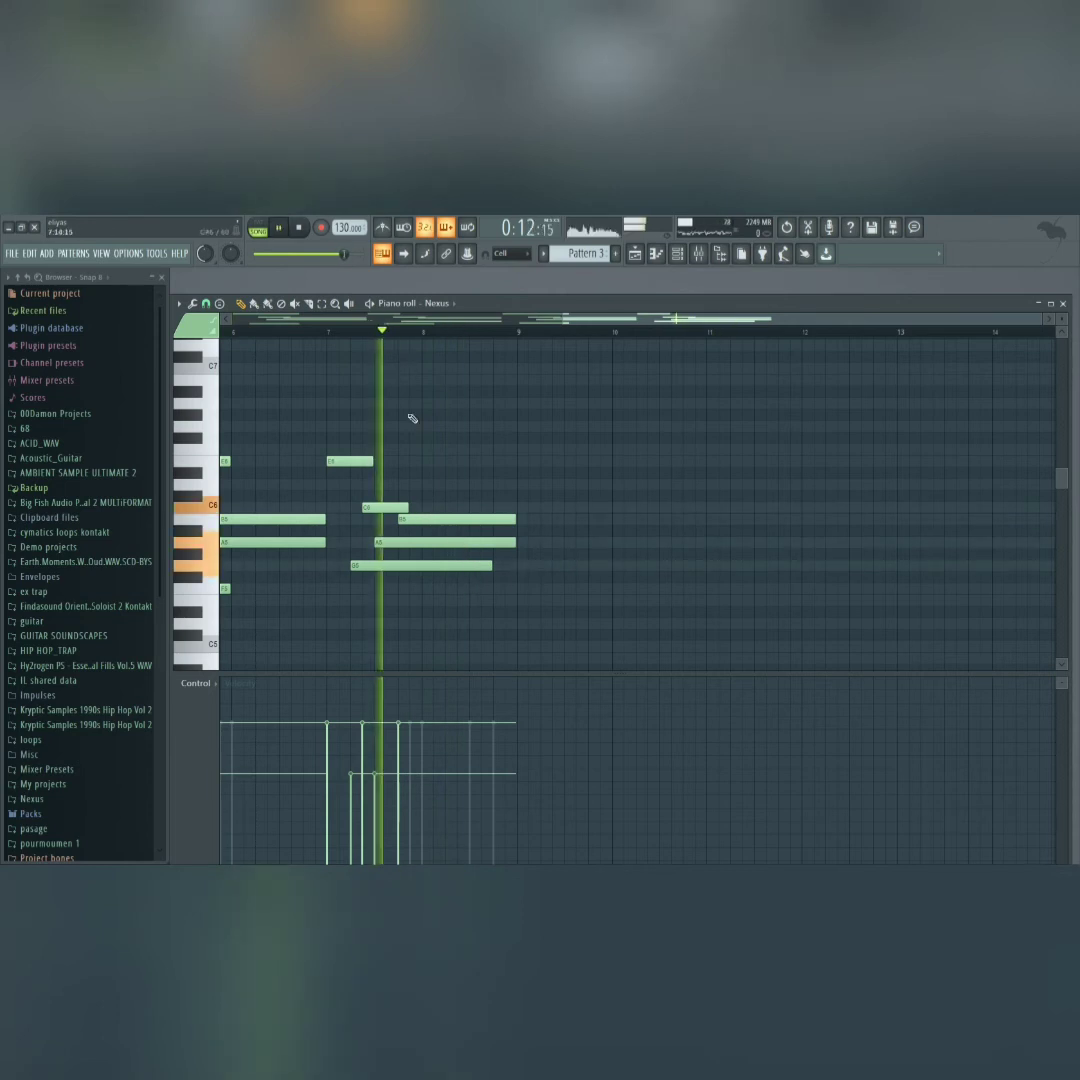
- Shorten the A5 and G5 notes from bar 7 to end just before the middle of bar 8, and add a G5 at 8:09
{"action": "left_click_drag", "start_coordinate": [513, 542], "coordinate": [454, 542]}
{"action": "key", "text": "space"}
{"action": "left_click", "coordinate": [473, 542]}
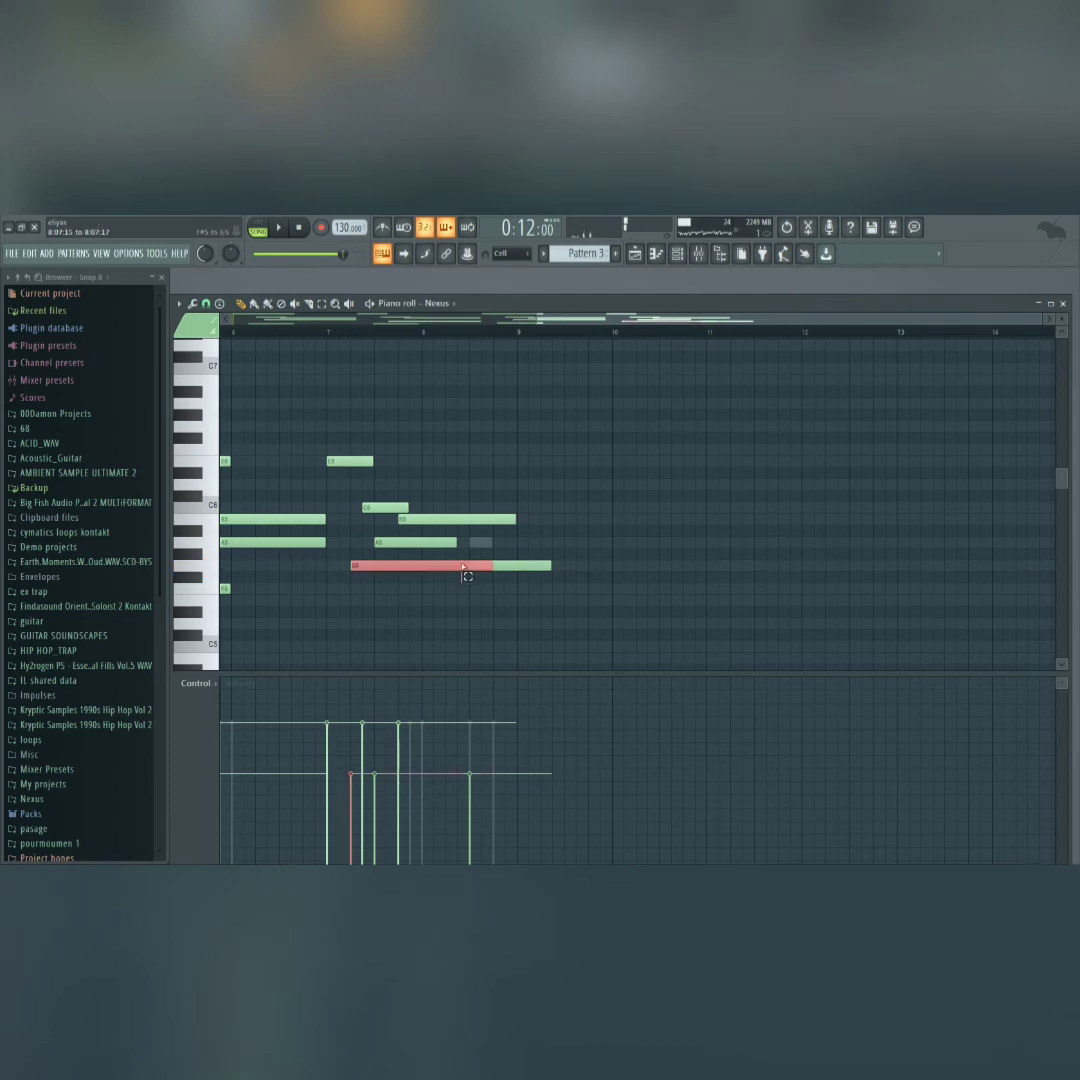
{"action": "key", "text": "space"}
{"action": "left_click_drag", "start_coordinate": [490, 566], "coordinate": [456, 567]}
{"action": "left_click", "coordinate": [468, 582], "text": "ctrl"}
{"action": "key", "text": "space"}
- Shorten the G5 at 8:09 and follow it with short F5 and E5 notes, forming a descending run to the end of bar 8
{"action": "left_click_drag", "start_coordinate": [545, 568], "coordinate": [499, 601]}
{"action": "key", "text": "space"}
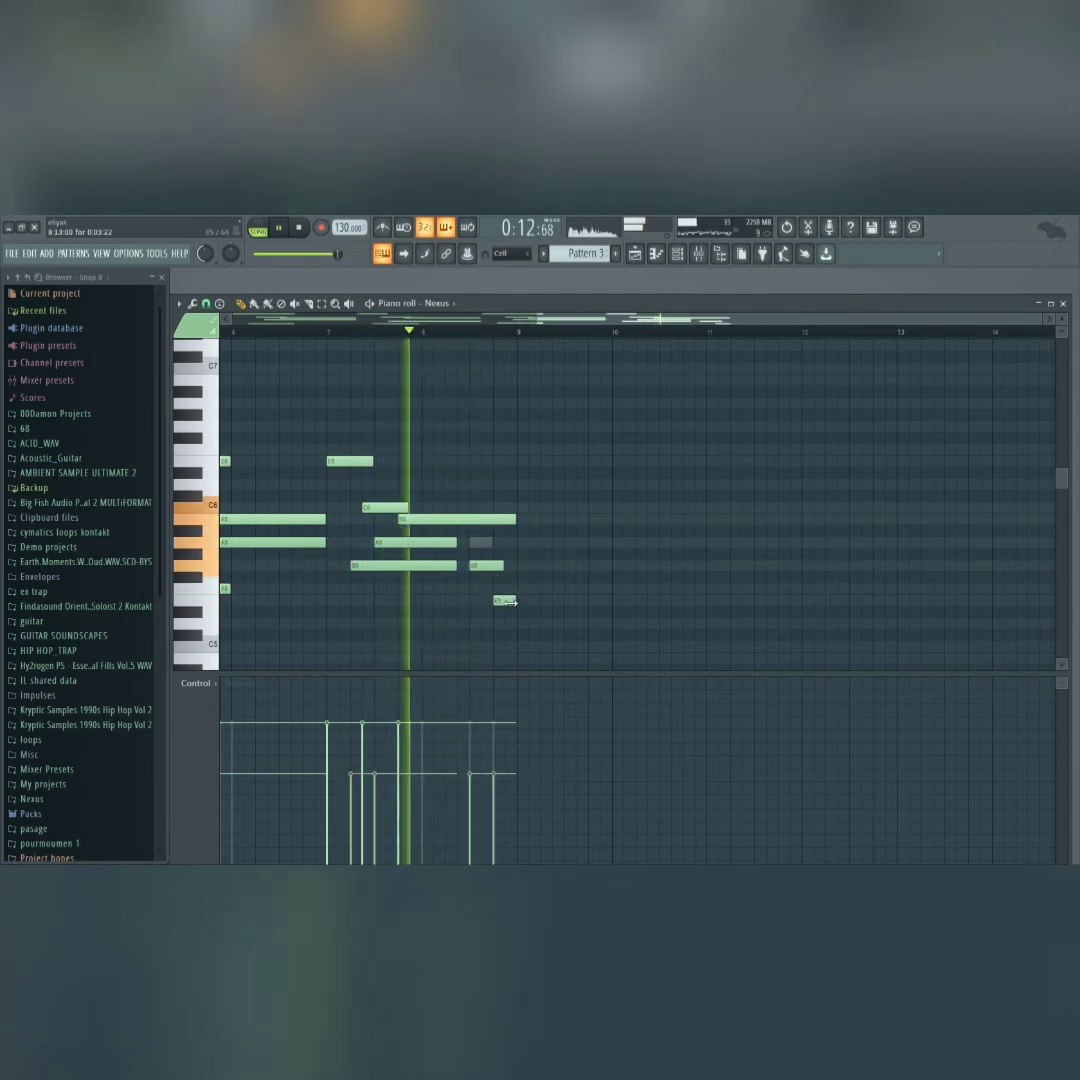
{"action": "key", "text": "space"}
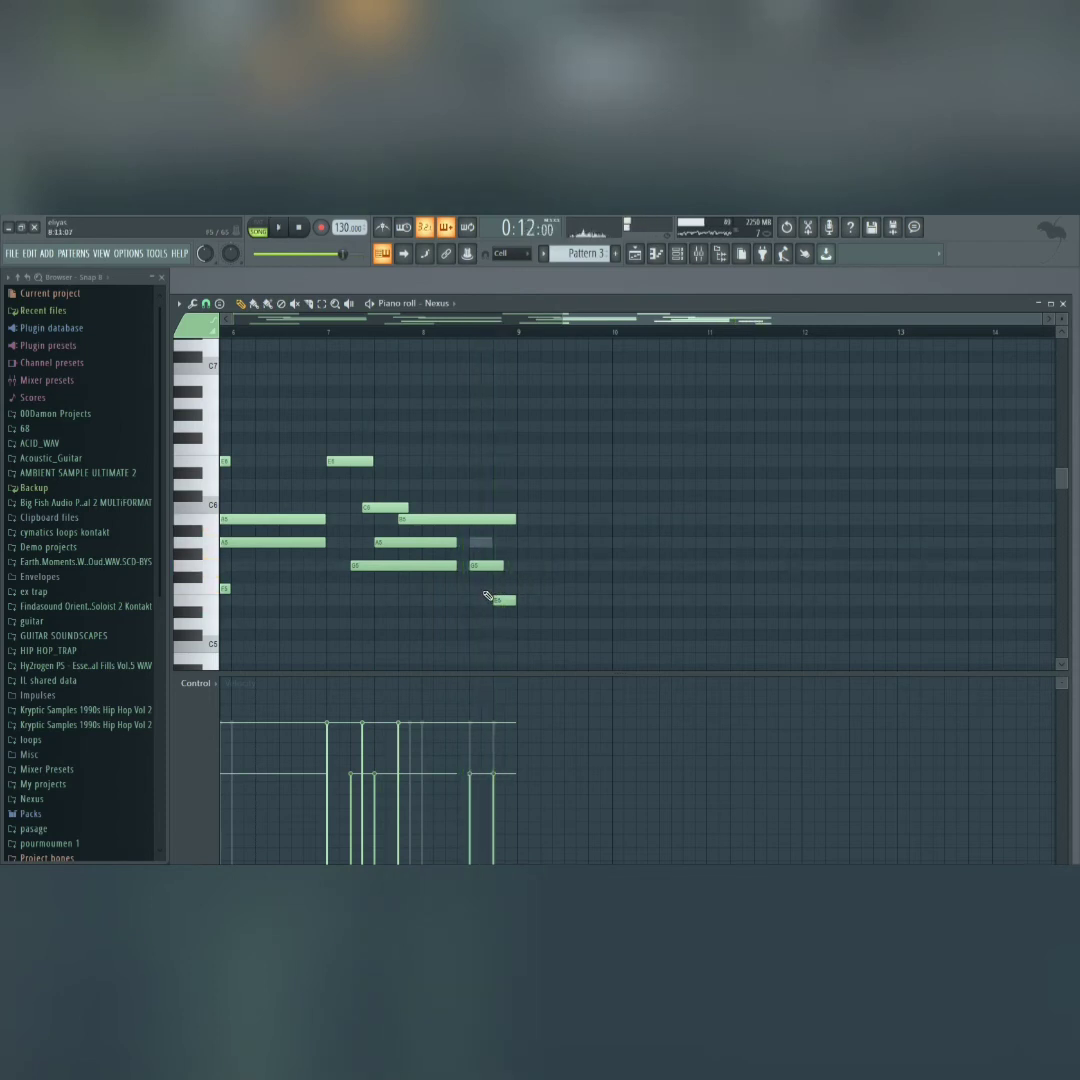
{"action": "left_click", "coordinate": [487, 590]}
{"action": "key", "text": "space"}
{"action": "left_click_drag", "start_coordinate": [501, 568], "coordinate": [477, 569]}
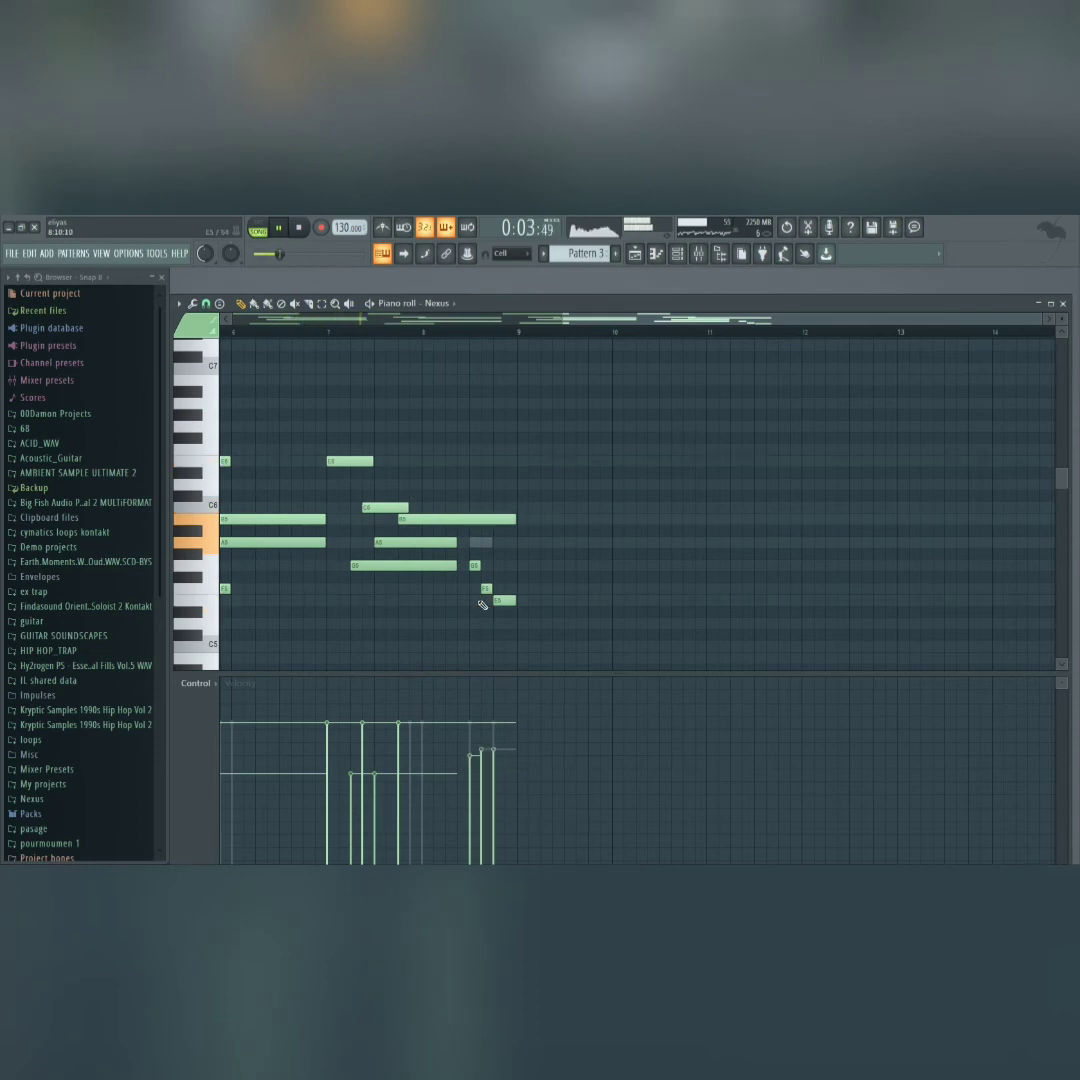
- Open the Nexus instrument from the channel rack and route it to mixer Insert 10
{"action": "scroll", "coordinate": [475, 560], "scroll_direction": "down", "scroll_amount": 3}
{"action": "key", "text": "F7"}
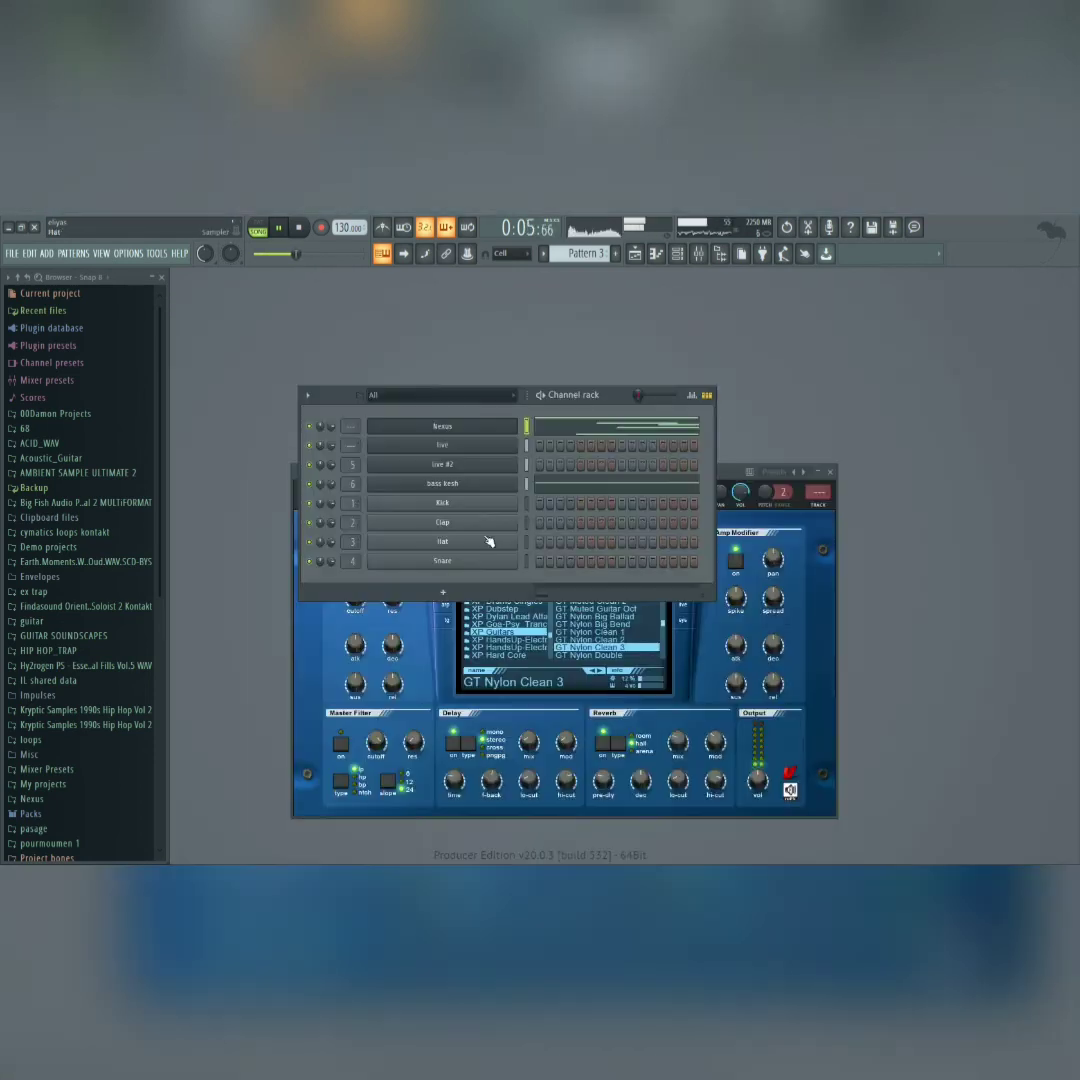
{"action": "left_click", "coordinate": [447, 433]}
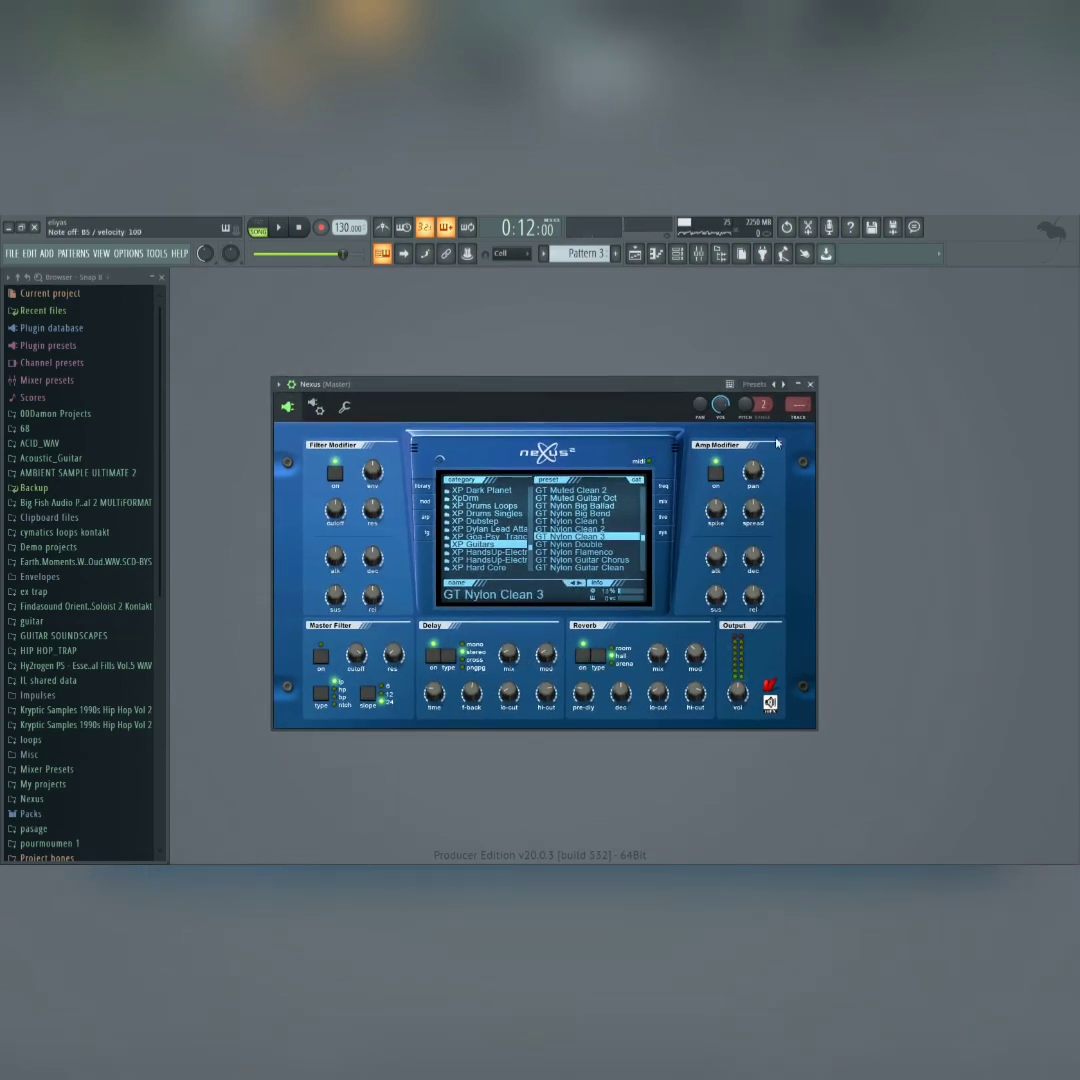
{"action": "key", "text": "F9"}
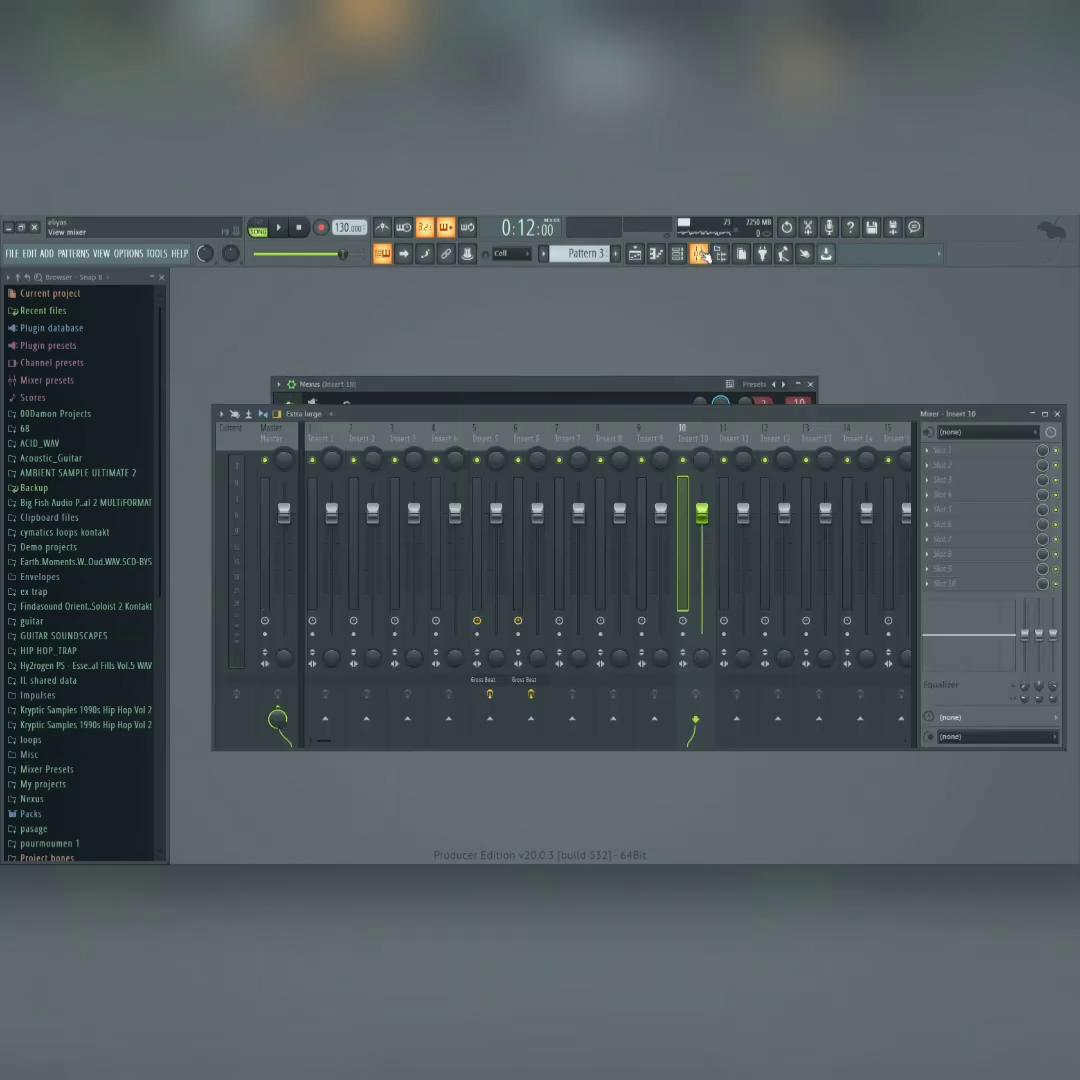
- Load Fruity Parametric EQ 2 in the first effect slot of Insert 10 and reposition its window during playback
{"action": "left_click", "coordinate": [935, 449]}
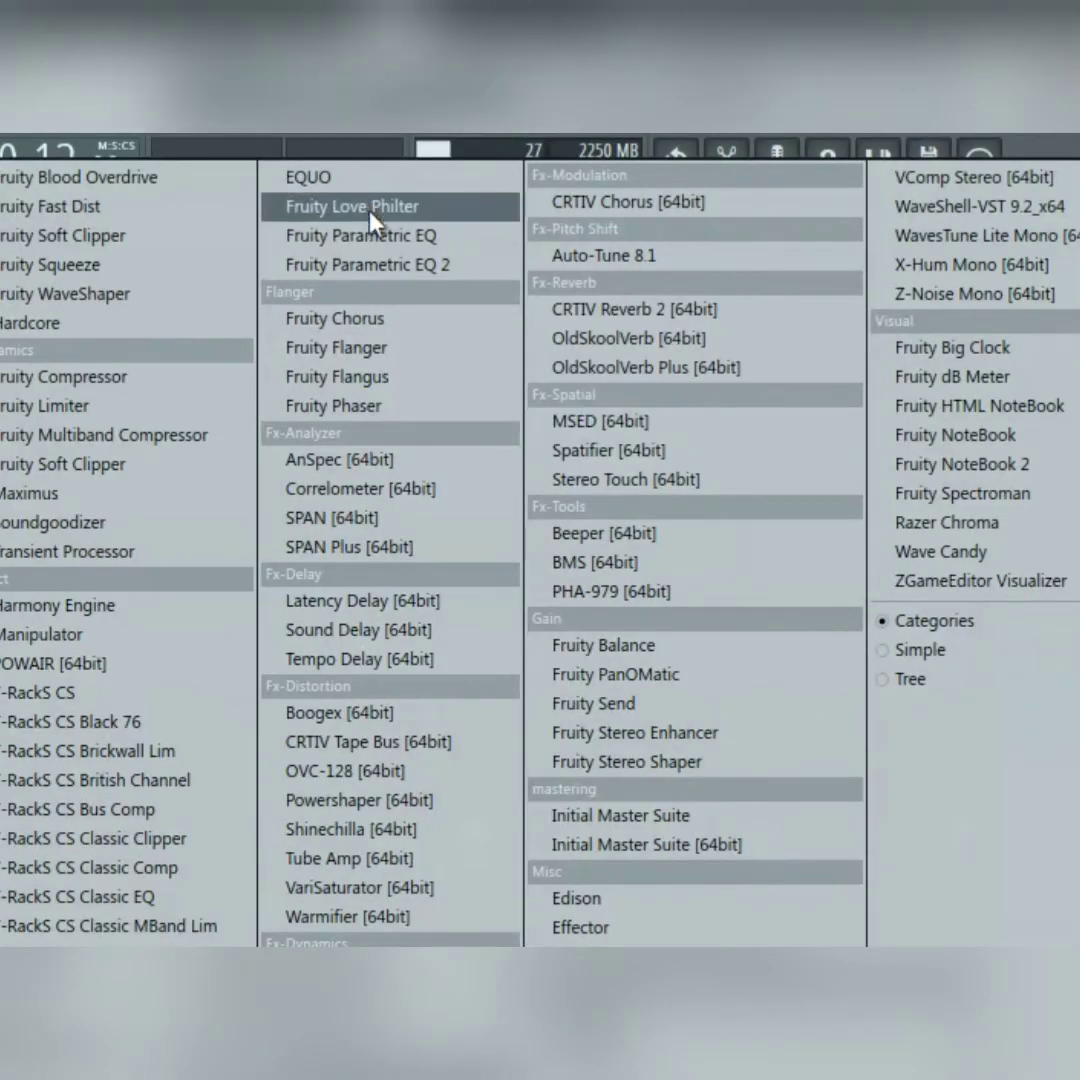
{"action": "left_click", "coordinate": [665, 275]}
{"action": "key", "text": "space"}
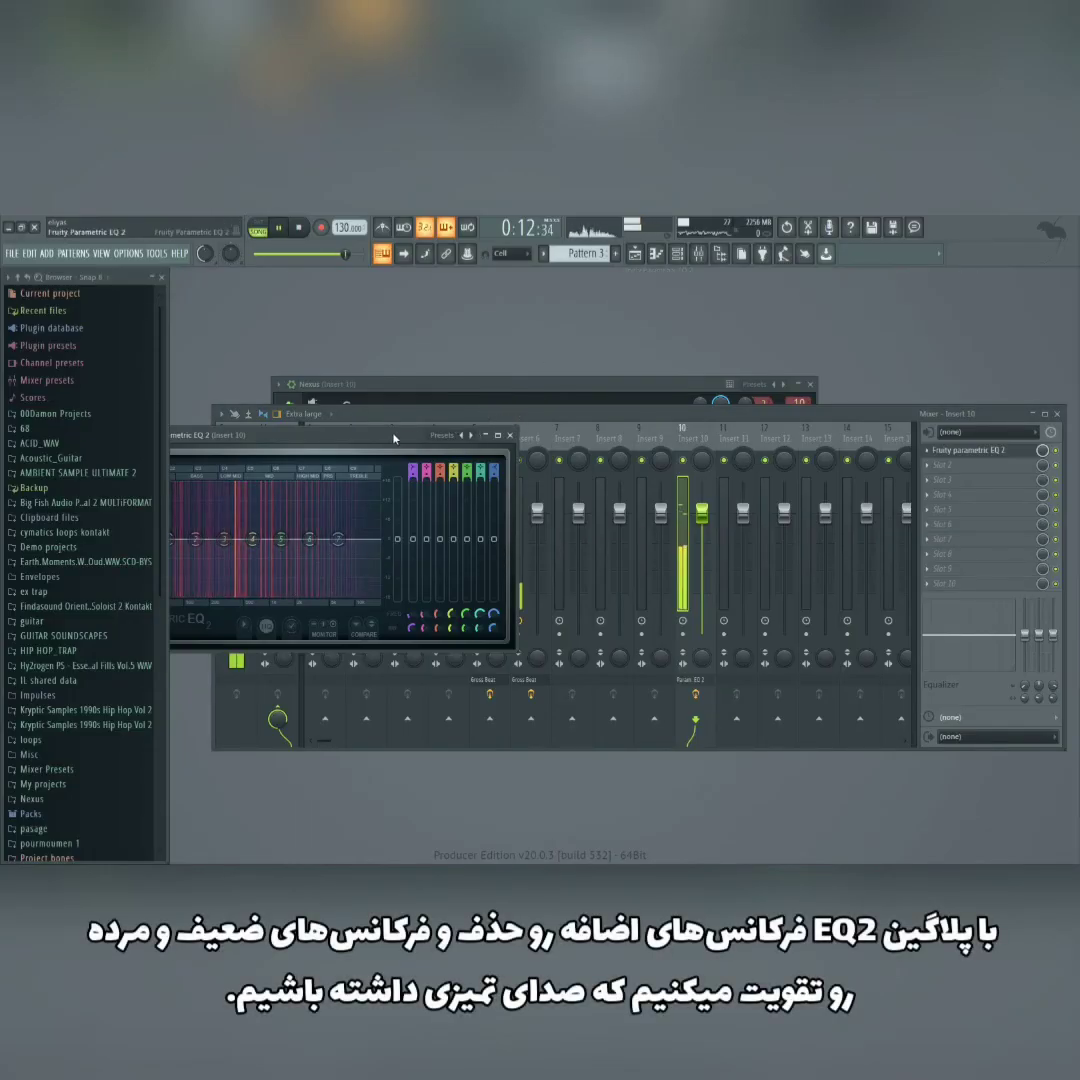
{"action": "left_click_drag", "start_coordinate": [300, 435], "coordinate": [474, 411]}
- Roll off the low end with EQ band 1 at about -18 dB, and cut bands 2 and 3 slightly and band 4 by 2.6 dB
{"action": "left_click_drag", "start_coordinate": [345, 518], "coordinate": [334, 573]}
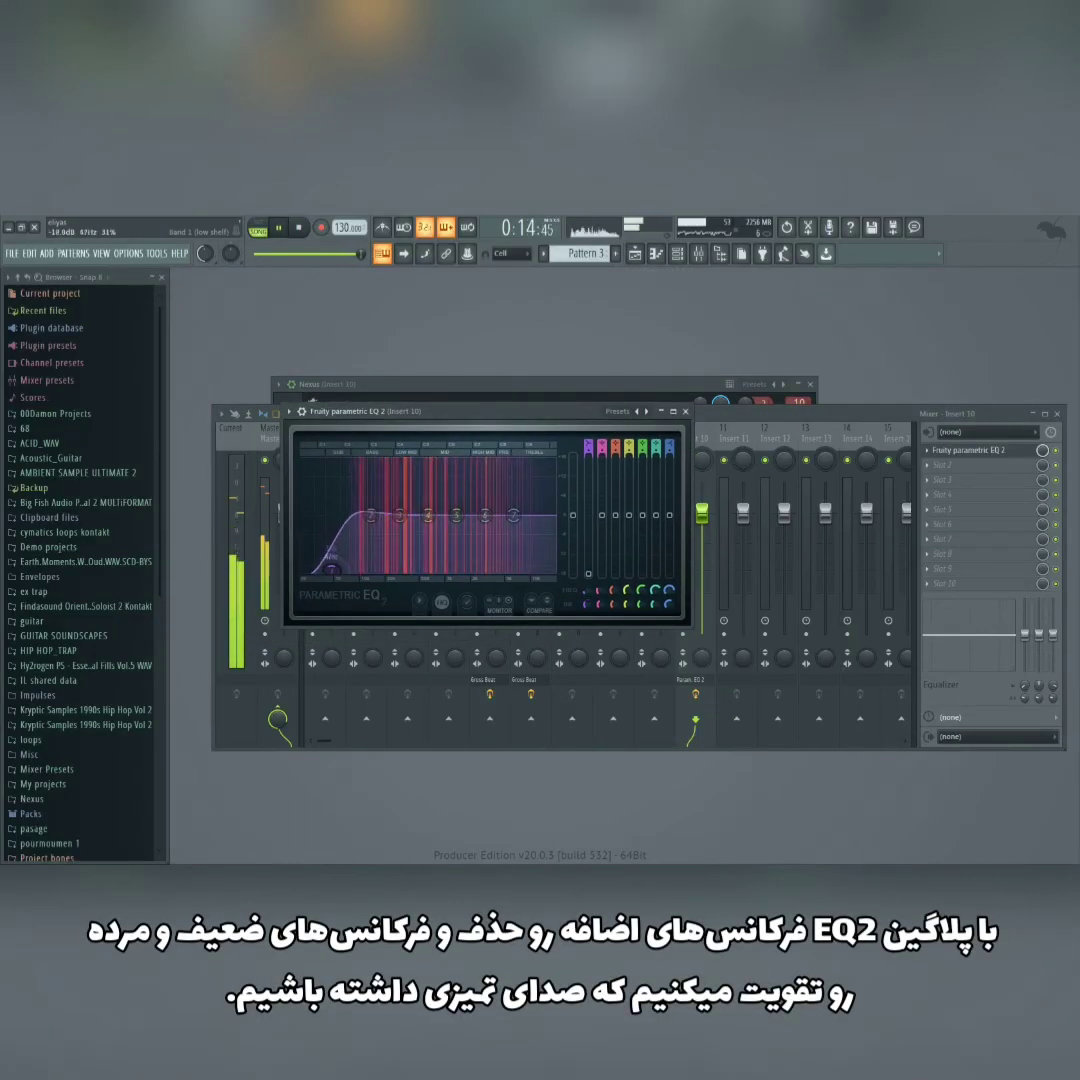
{"action": "left_click_drag", "start_coordinate": [371, 516], "coordinate": [320, 571]}
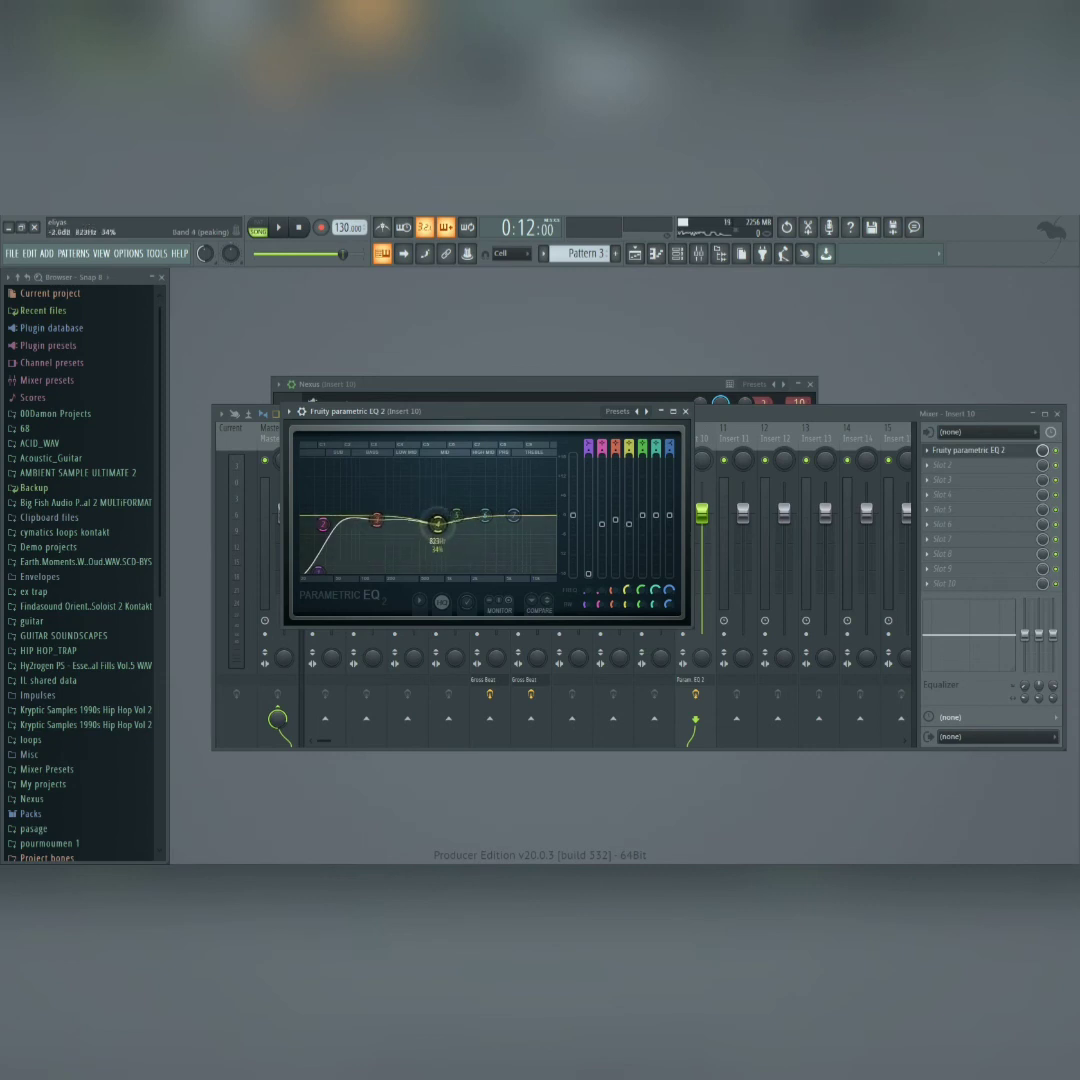
{"action": "key", "text": "space"}
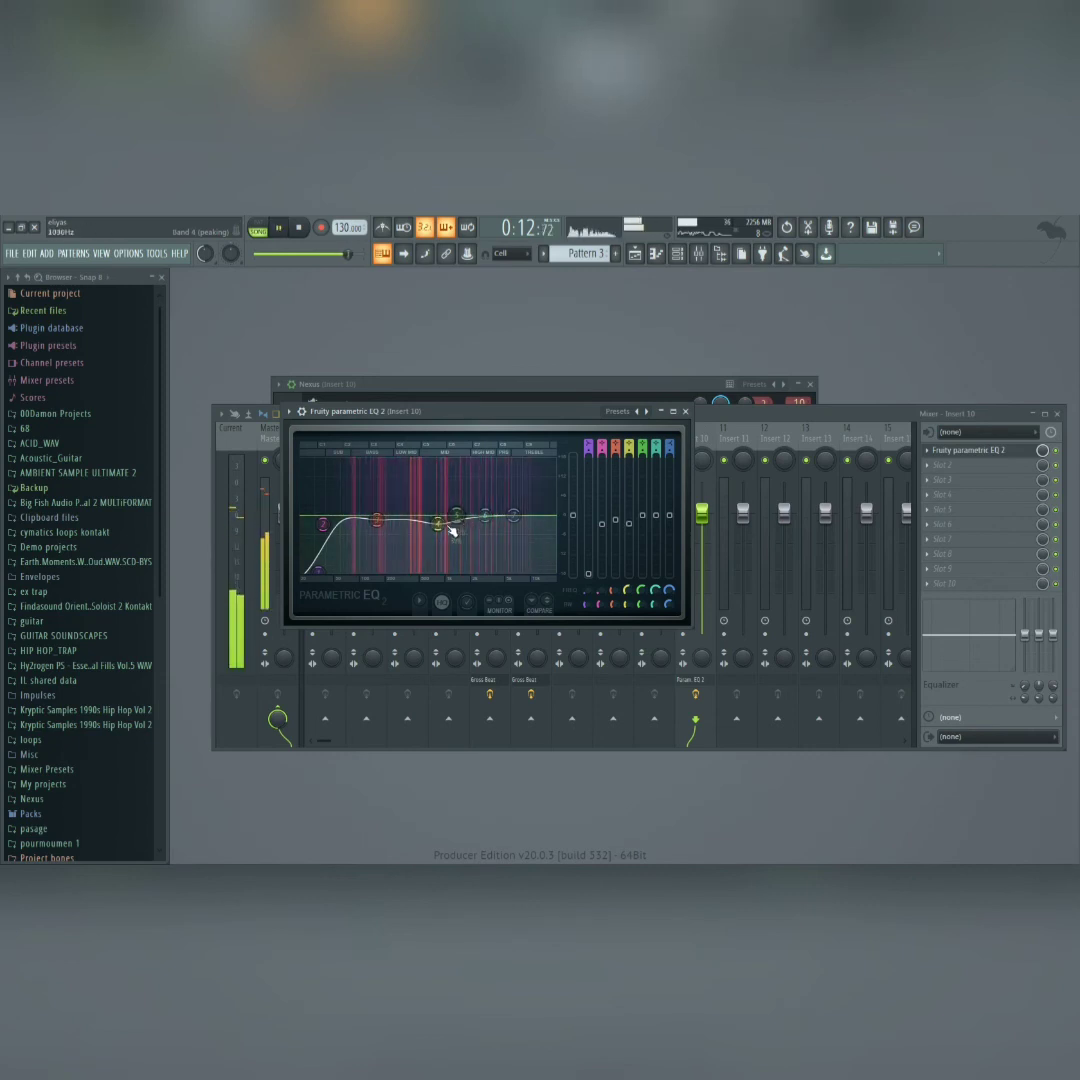
{"action": "key", "text": "space"}
- Raise EQ bands 4 and 6 for a slight boost, pull band 7 down to cut the highs, and fine-tune bands 1 and 3
{"action": "left_click_drag", "start_coordinate": [440, 524], "coordinate": [428, 512]}
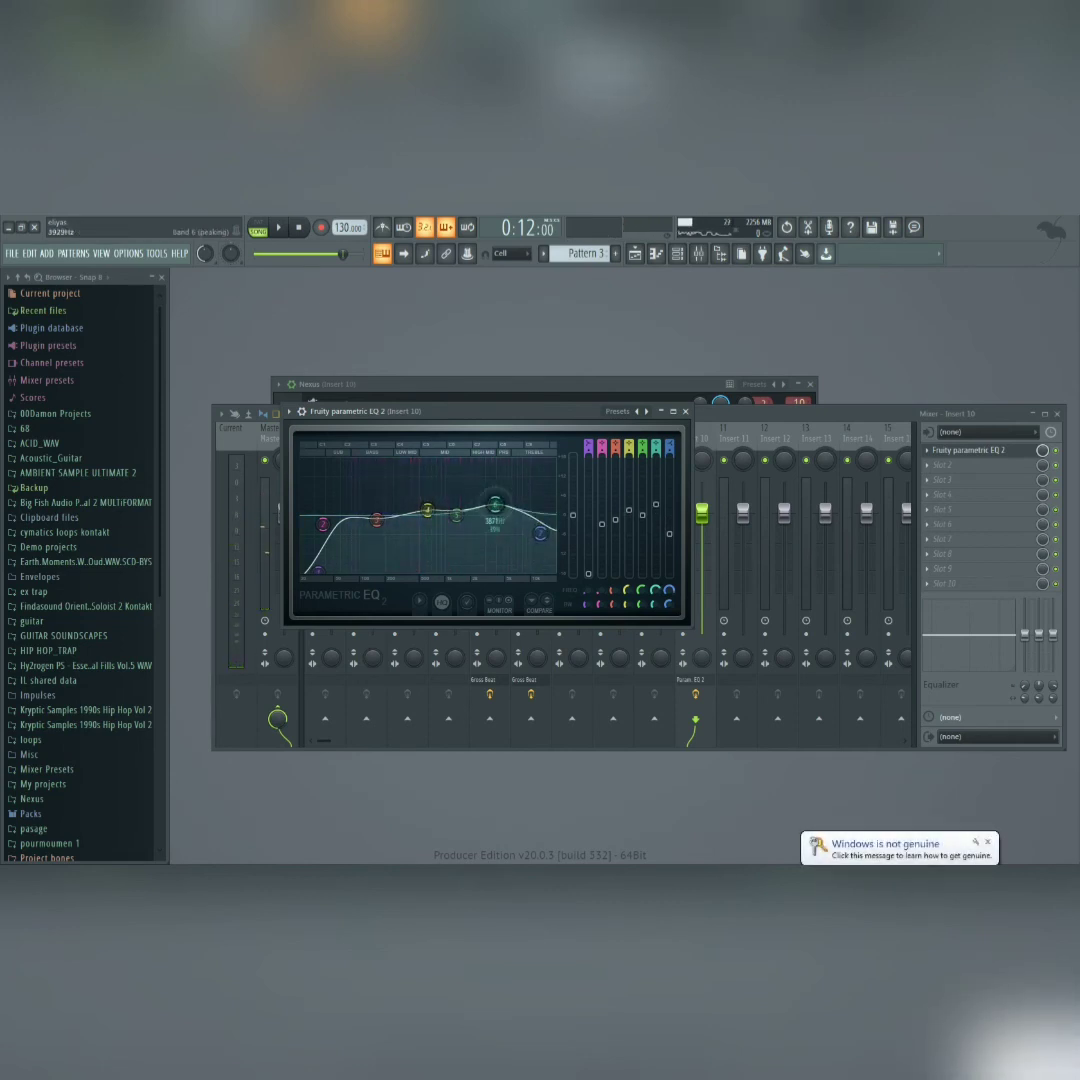
{"action": "key", "text": "space"}
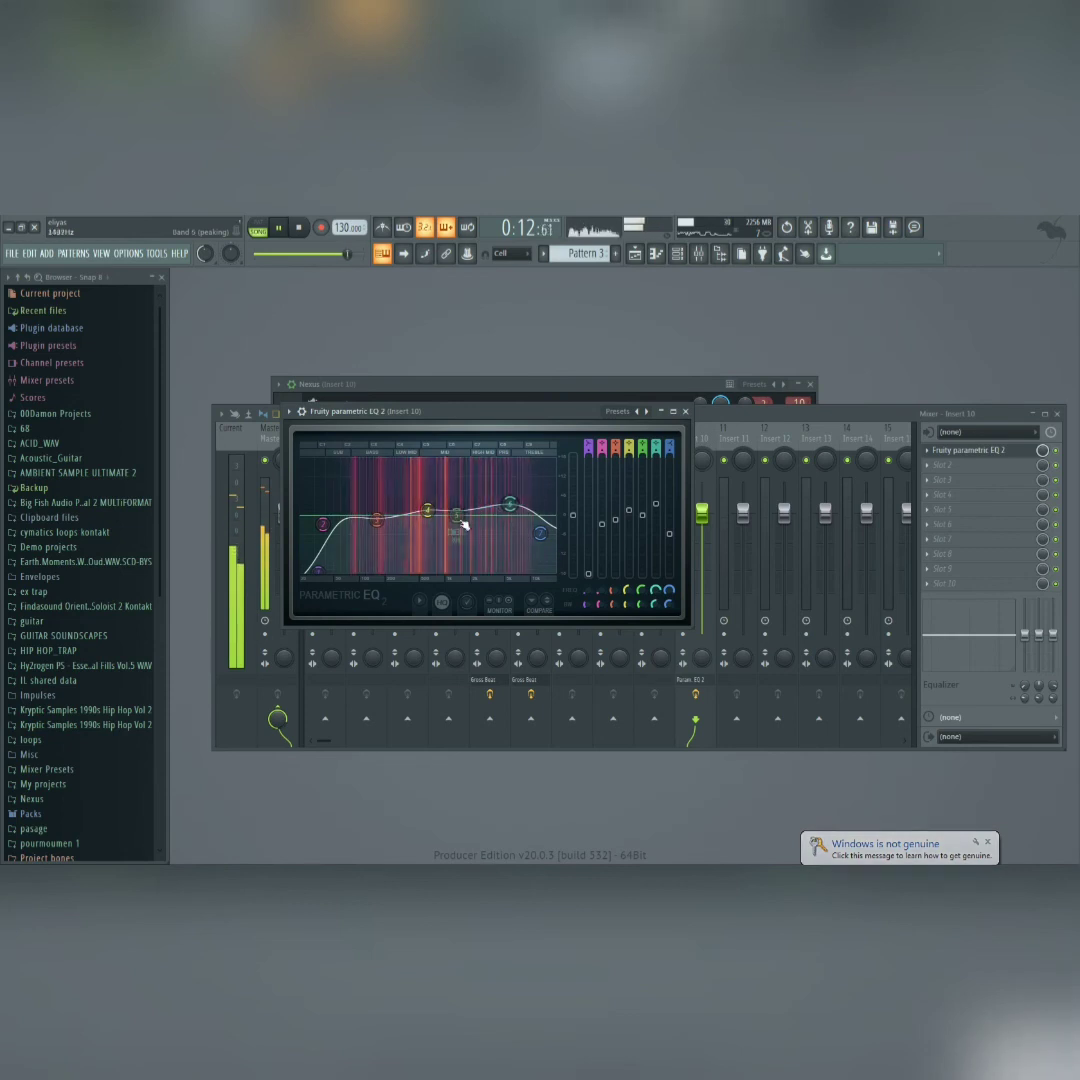
{"action": "left_click_drag", "start_coordinate": [428, 511], "coordinate": [372, 522]}
{"action": "left_click_drag", "start_coordinate": [318, 571], "coordinate": [320, 570]}
{"action": "left_click_drag", "start_coordinate": [540, 533], "coordinate": [548, 545]}
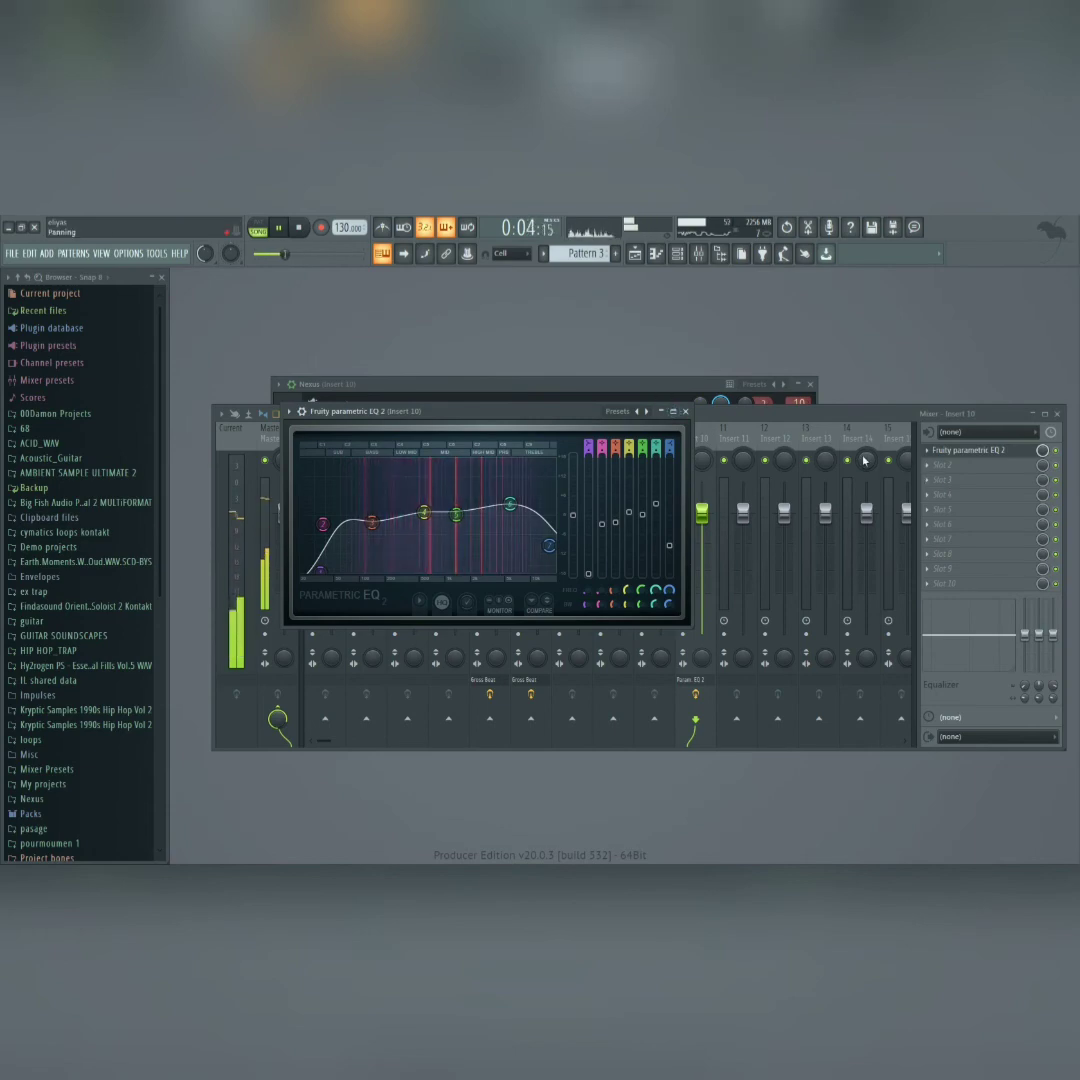
- Load Fruity Reeverb 2 in the second effect slot of Insert 10 and lower its early reflection level
{"action": "left_click", "coordinate": [931, 465]}
{"action": "left_click", "coordinate": [480, 933]}
{"action": "left_click_drag", "start_coordinate": [486, 450], "coordinate": [486, 467]}
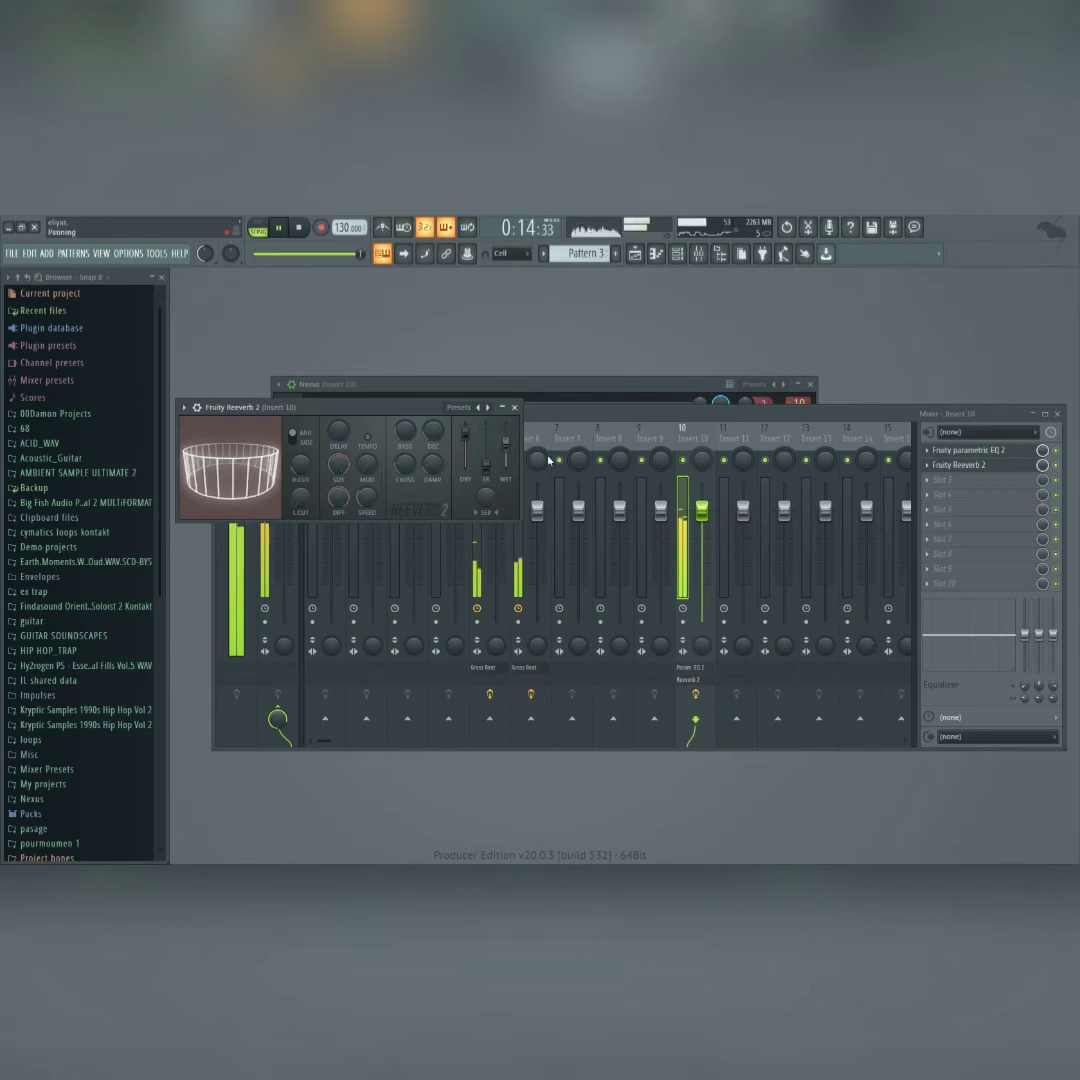
- Review the Parametric EQ 2 curve on Insert 10 and the guitar preset settings in Nexus
{"action": "left_click", "coordinate": [588, 385]}
{"action": "left_click", "coordinate": [900, 455]}
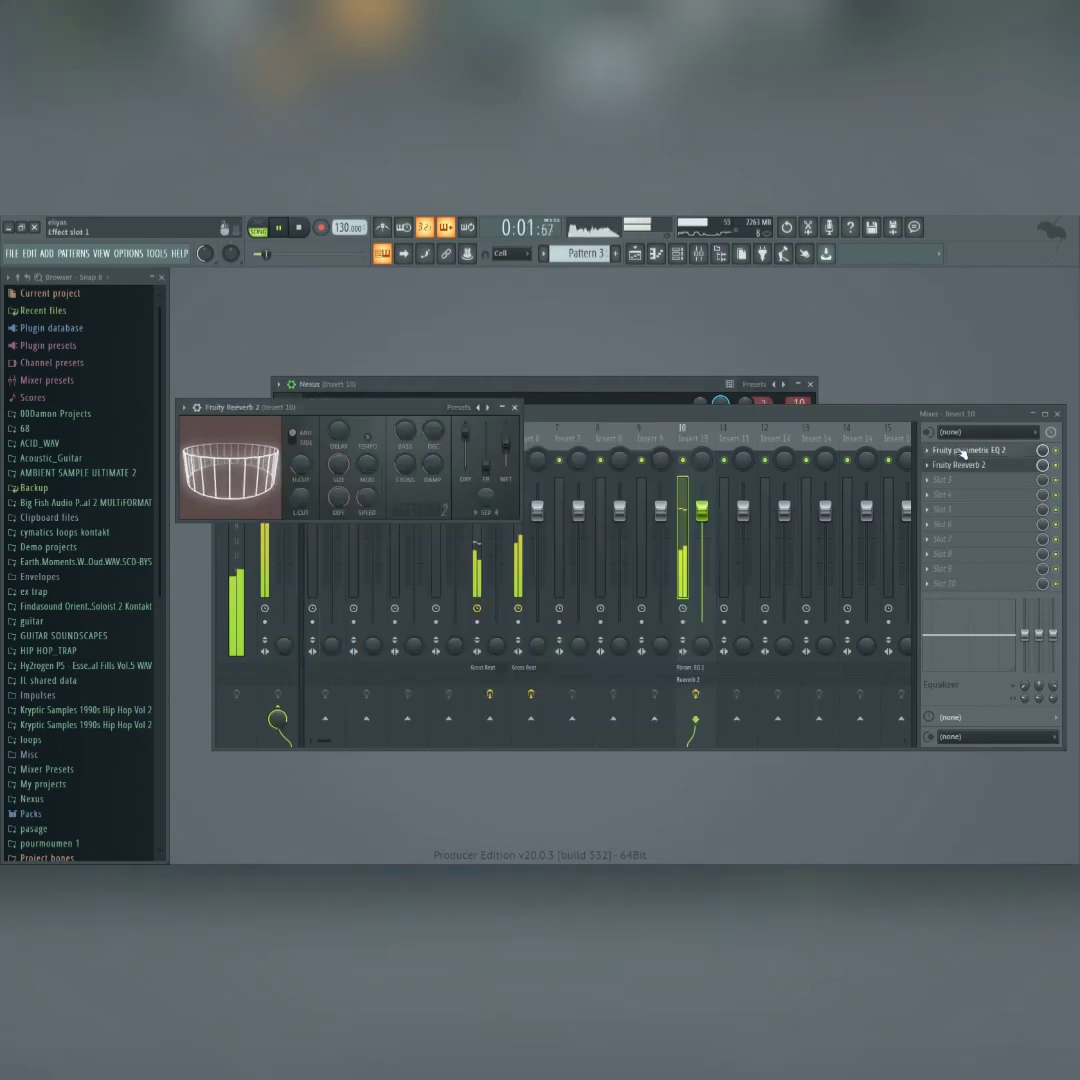
{"action": "left_click", "coordinate": [970, 450]}
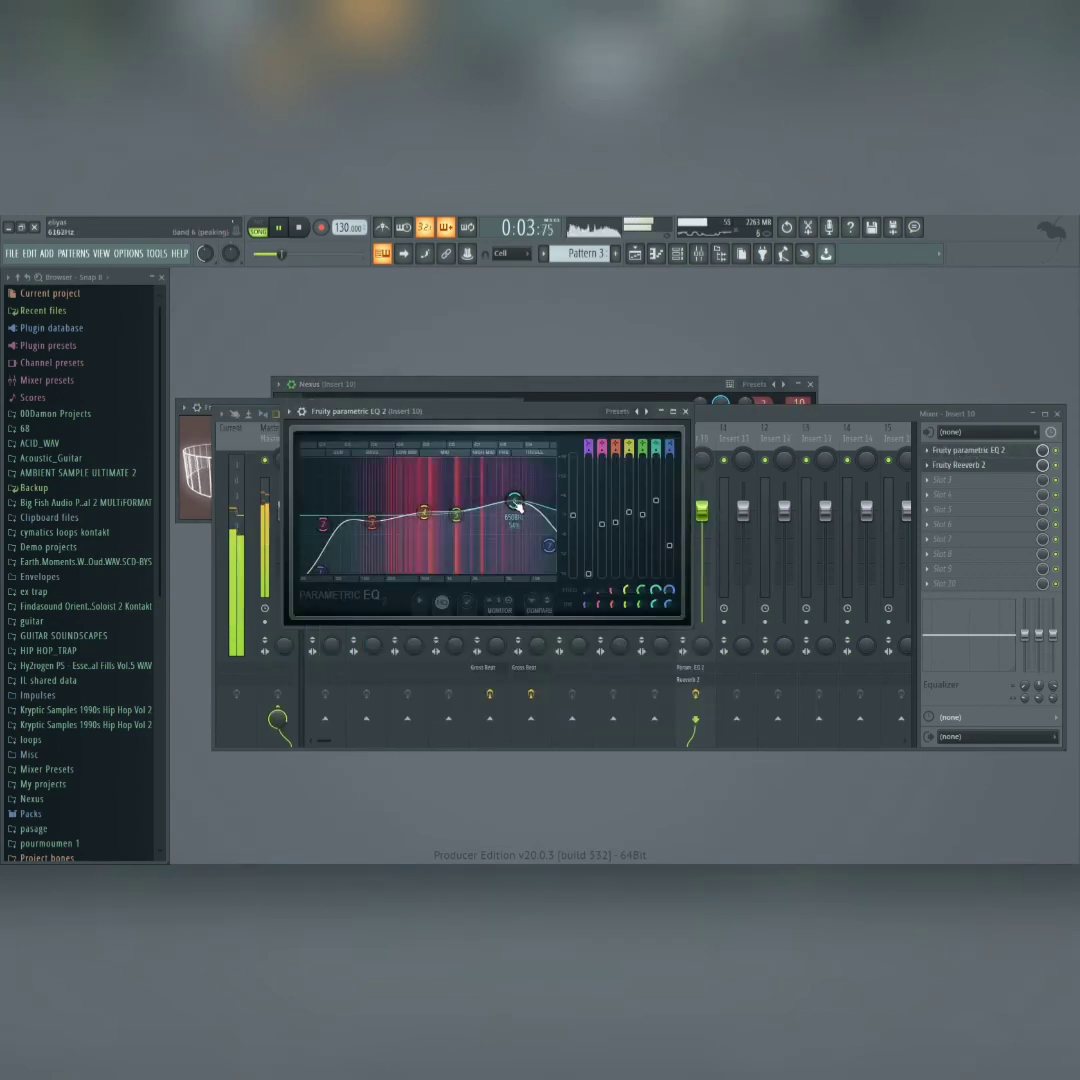
{"action": "left_click", "coordinate": [579, 386]}
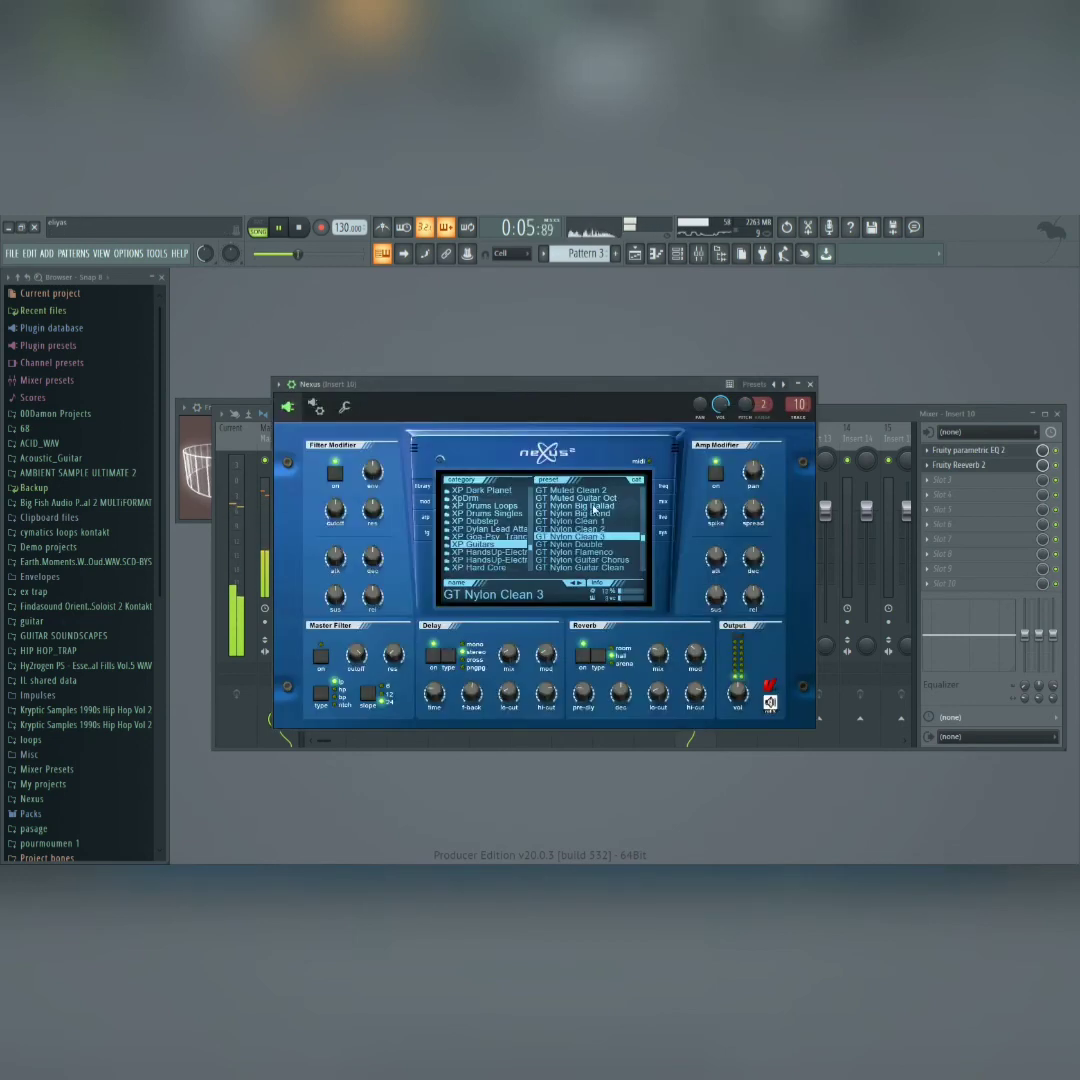
{"action": "mouse_move", "coordinate": [583, 696]}
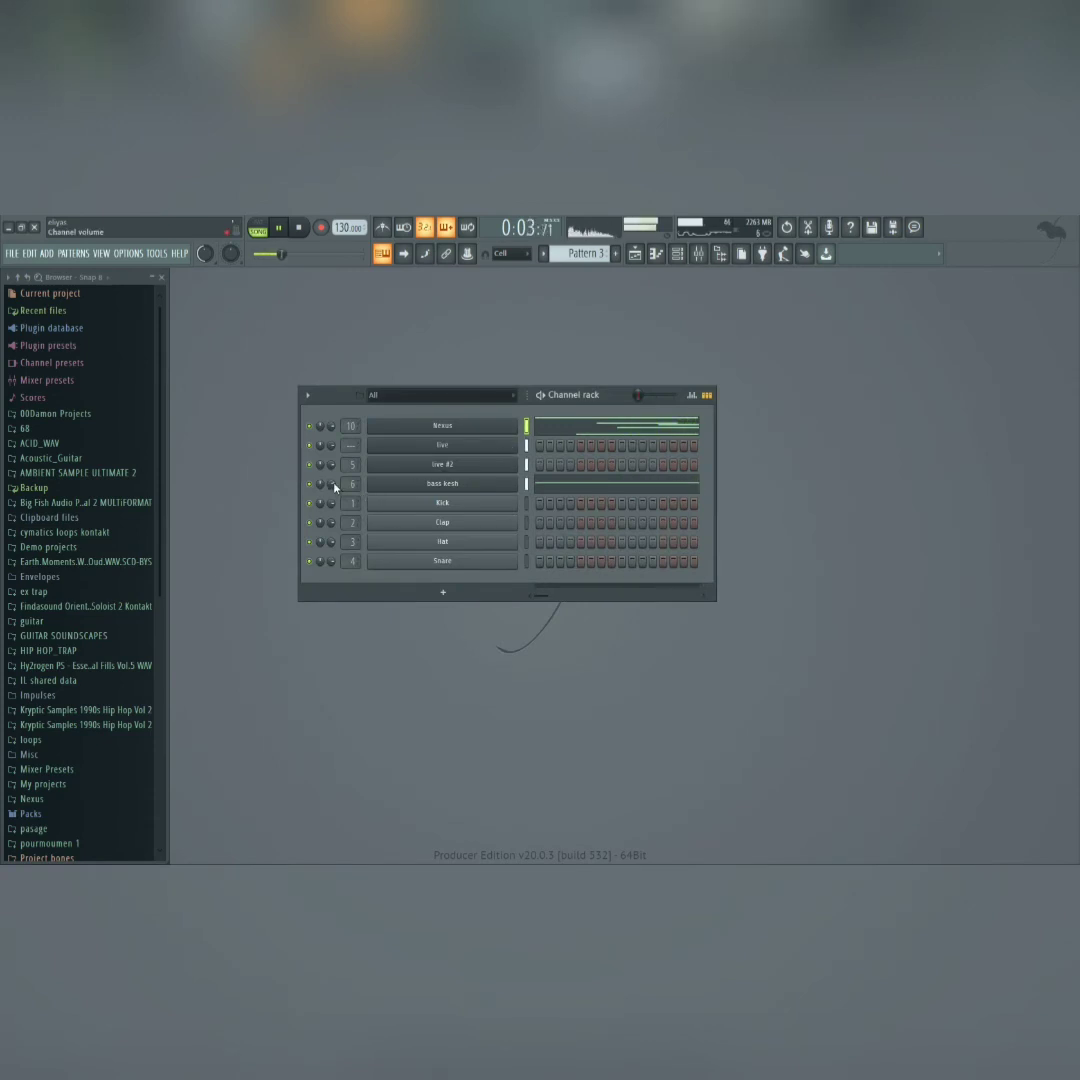
- Open the Nexus piano roll in Pattern 3 and delete all notes of the existing melody
{"action": "left_click", "coordinate": [573, 430]}
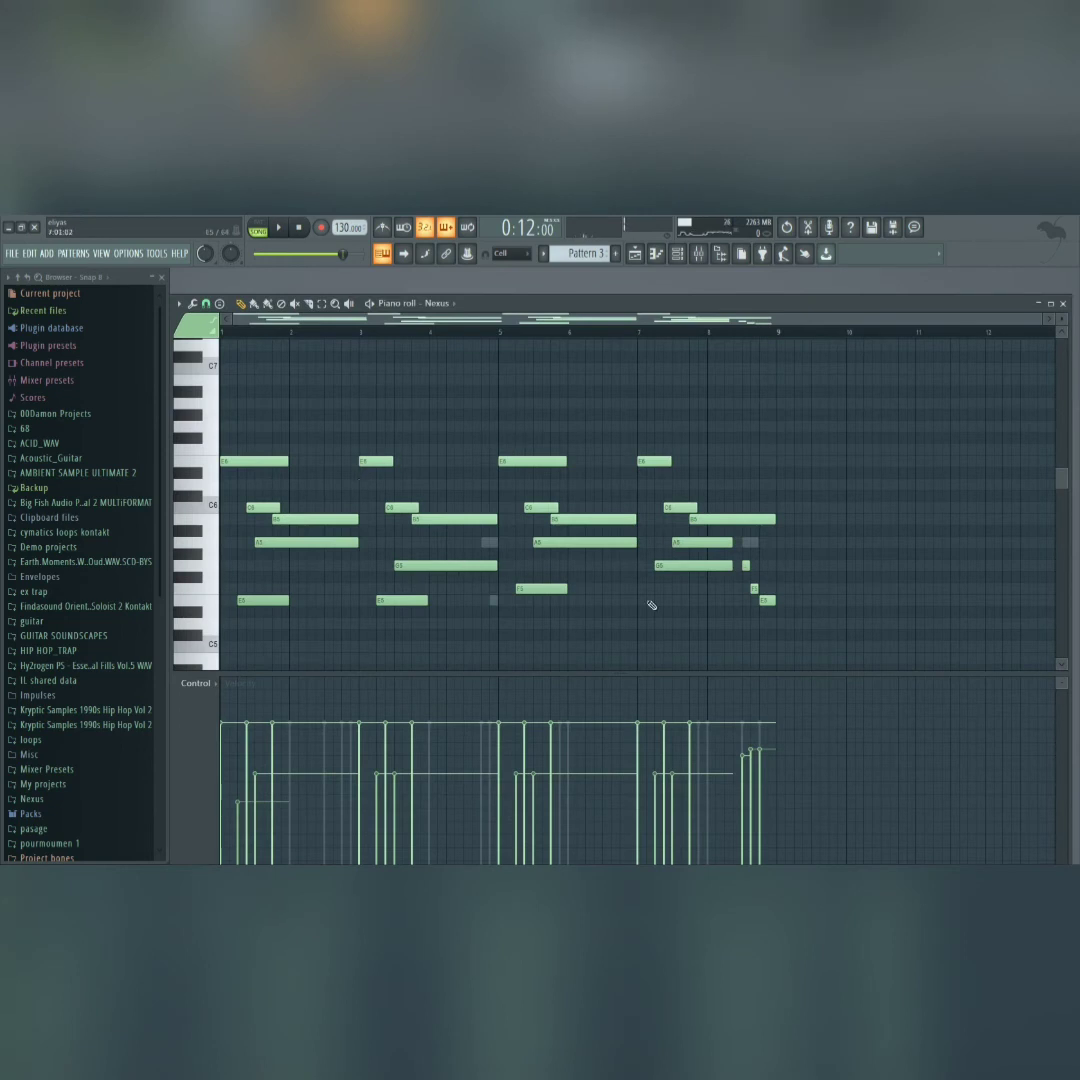
{"action": "key", "text": "ctrl+a"}
{"action": "key", "text": "Delete"}
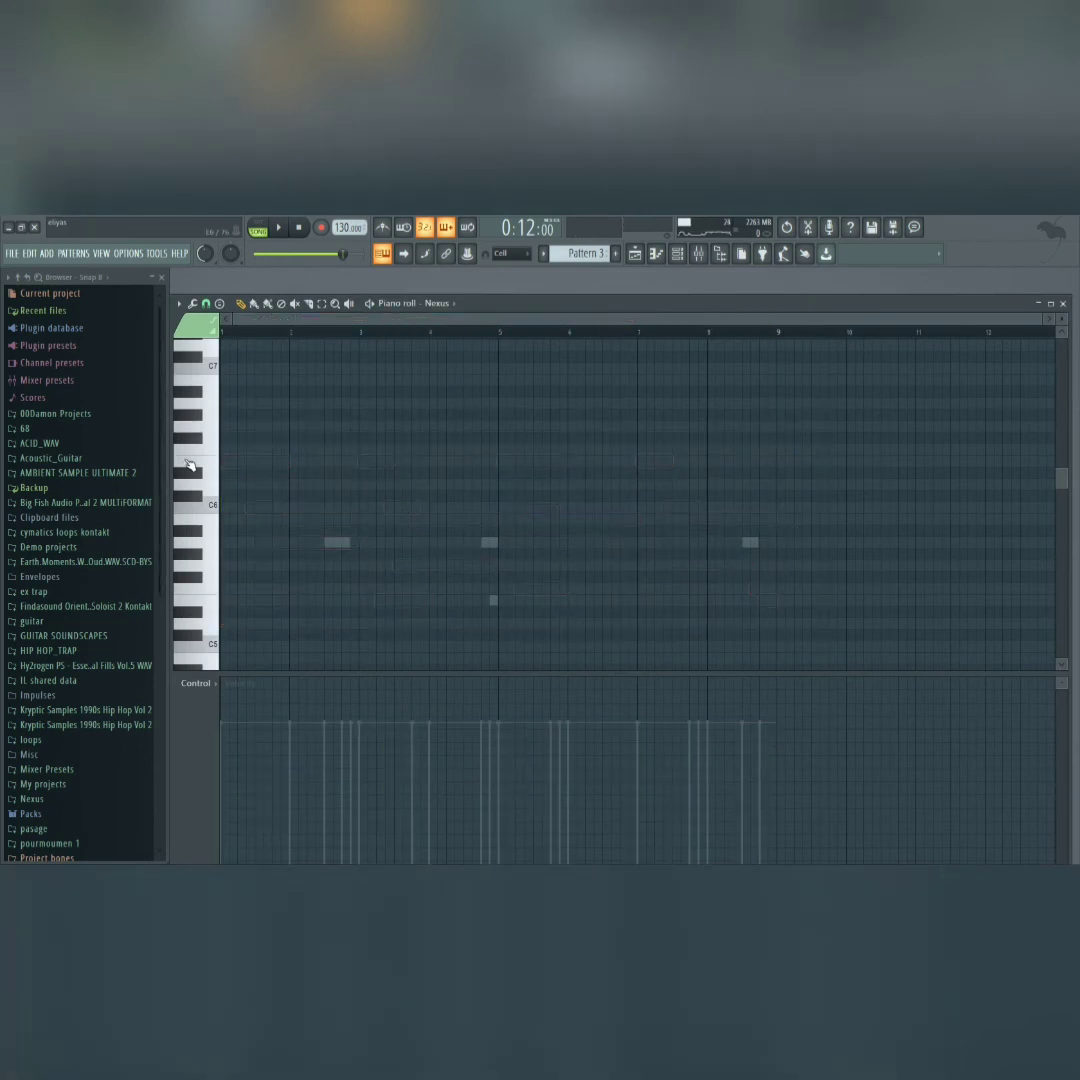
- Draw a new bar 1 for Nexus with quarter-bar notes E5, A5, C6 and A5
{"action": "left_click", "coordinate": [220, 600]}
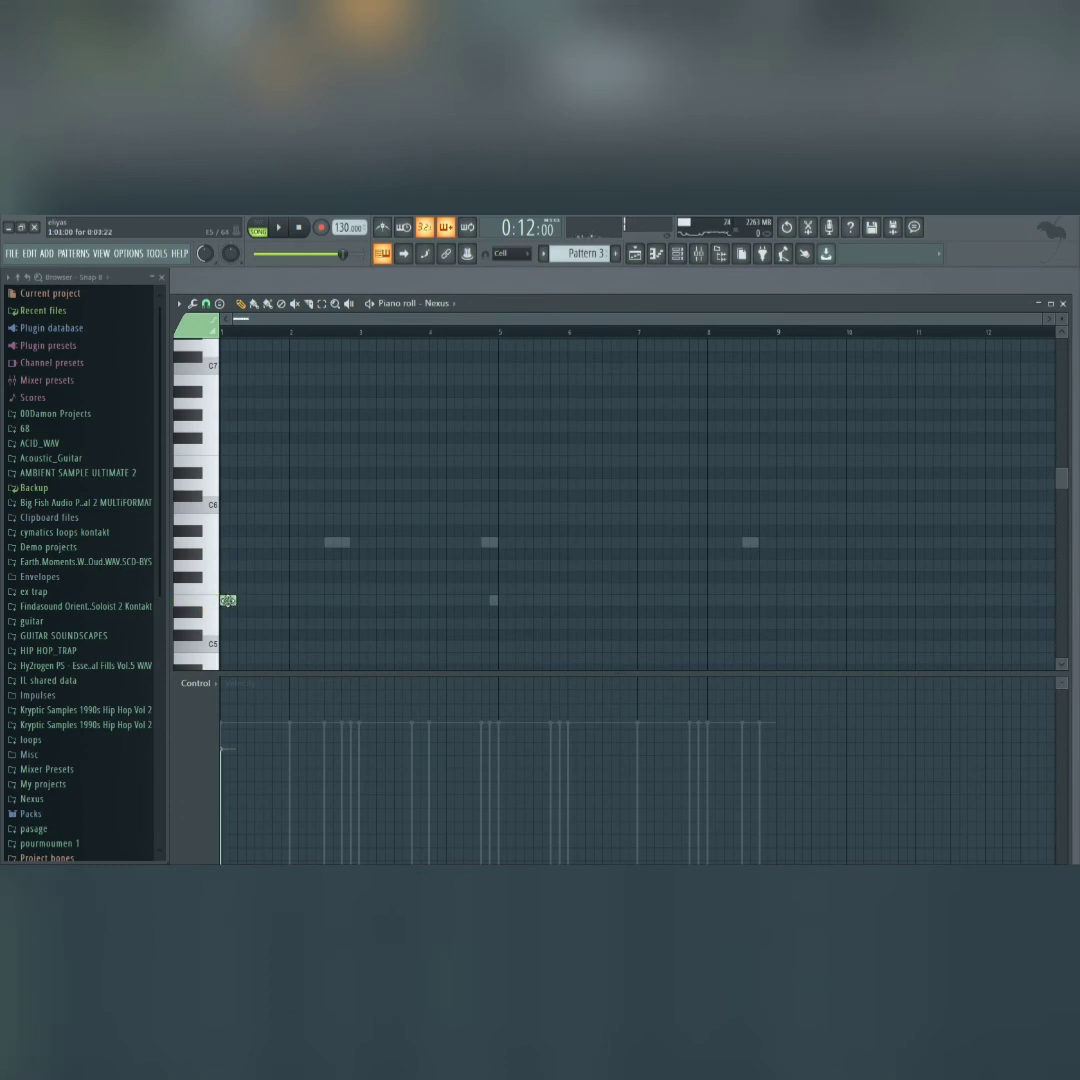
{"action": "scroll", "coordinate": [240, 588], "scroll_direction": "up", "scroll_amount": 2}
{"action": "key", "text": "space"}
{"action": "key", "text": "space"}
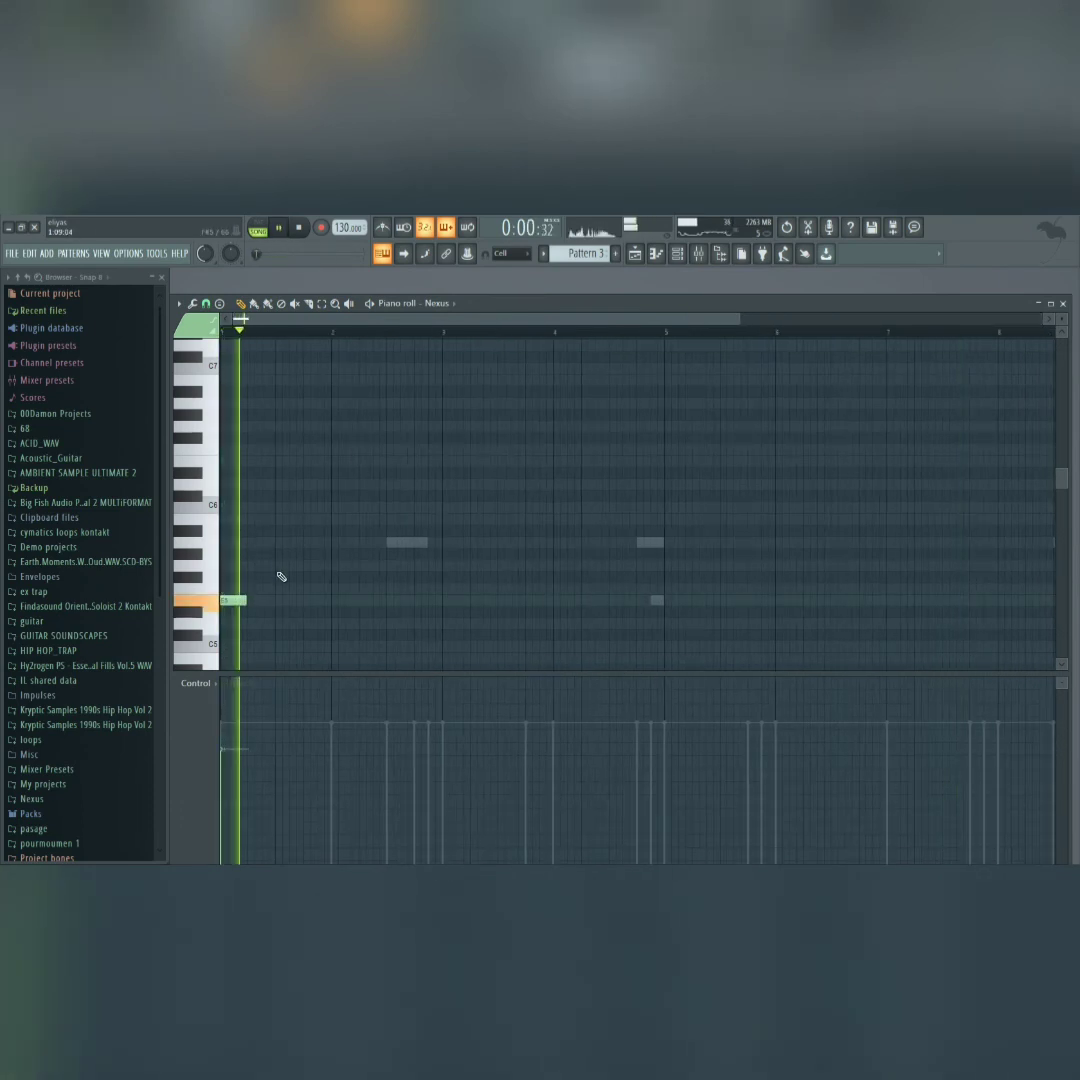
{"action": "left_click", "coordinate": [250, 542]}
{"action": "left_click", "coordinate": [284, 519]}
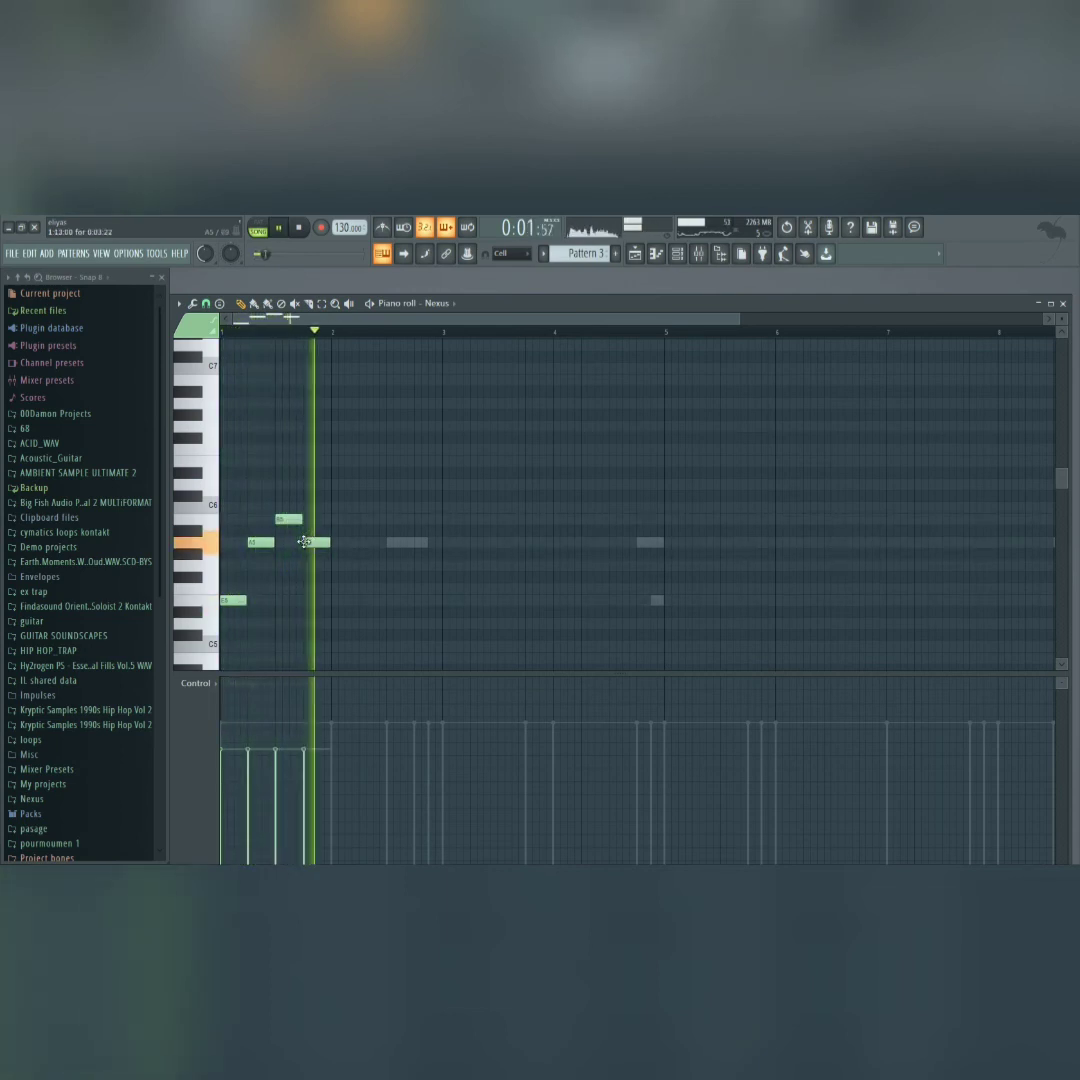
{"action": "left_click_drag", "start_coordinate": [288, 519], "coordinate": [288, 508]}
{"action": "left_click", "coordinate": [308, 520]}
{"action": "right_click", "coordinate": [308, 520]}
{"action": "left_click", "coordinate": [311, 543]}
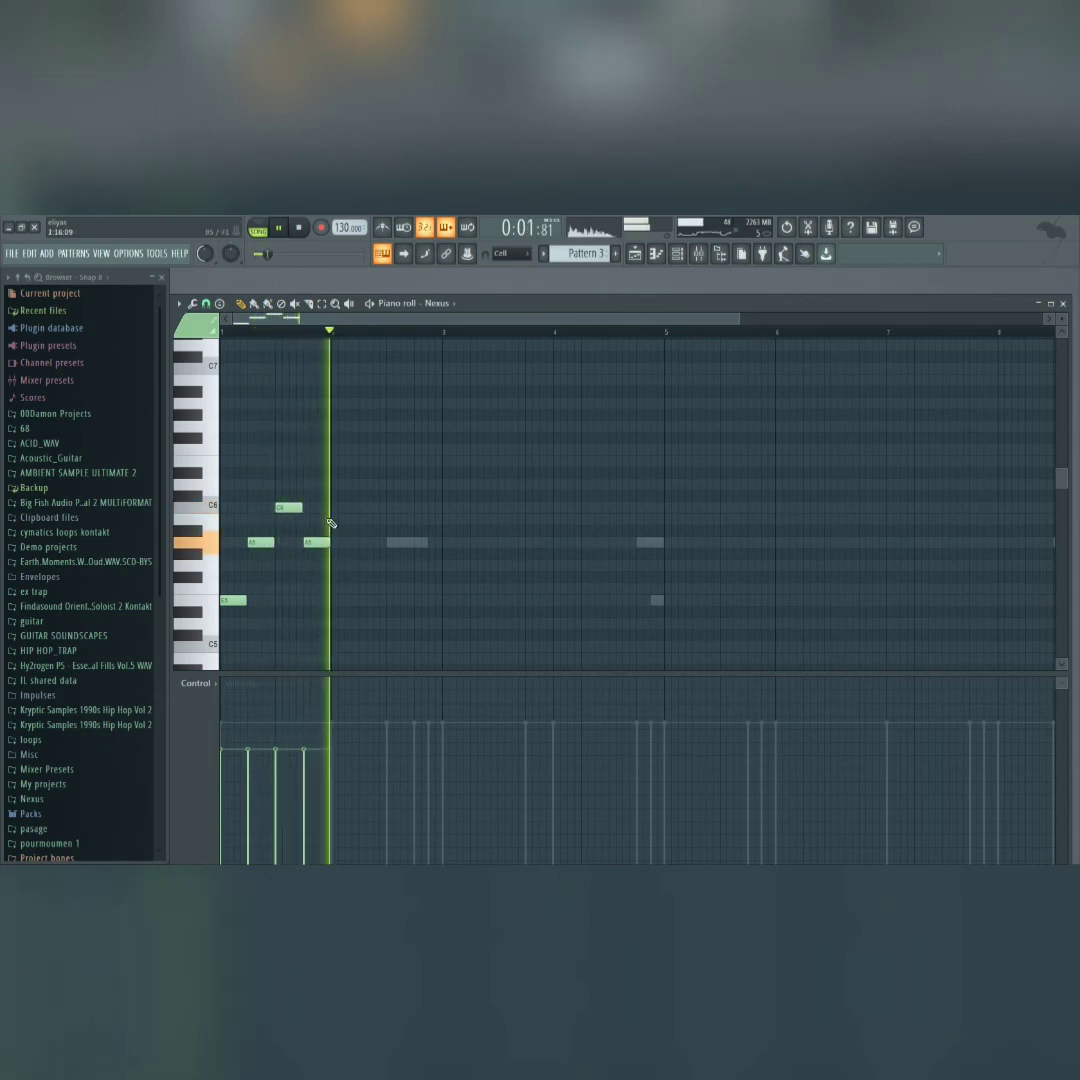
- Draw bar 2 of the Nexus melody with quarter-bar notes E6, A5, B5 and A5
{"action": "left_click", "coordinate": [338, 461]}
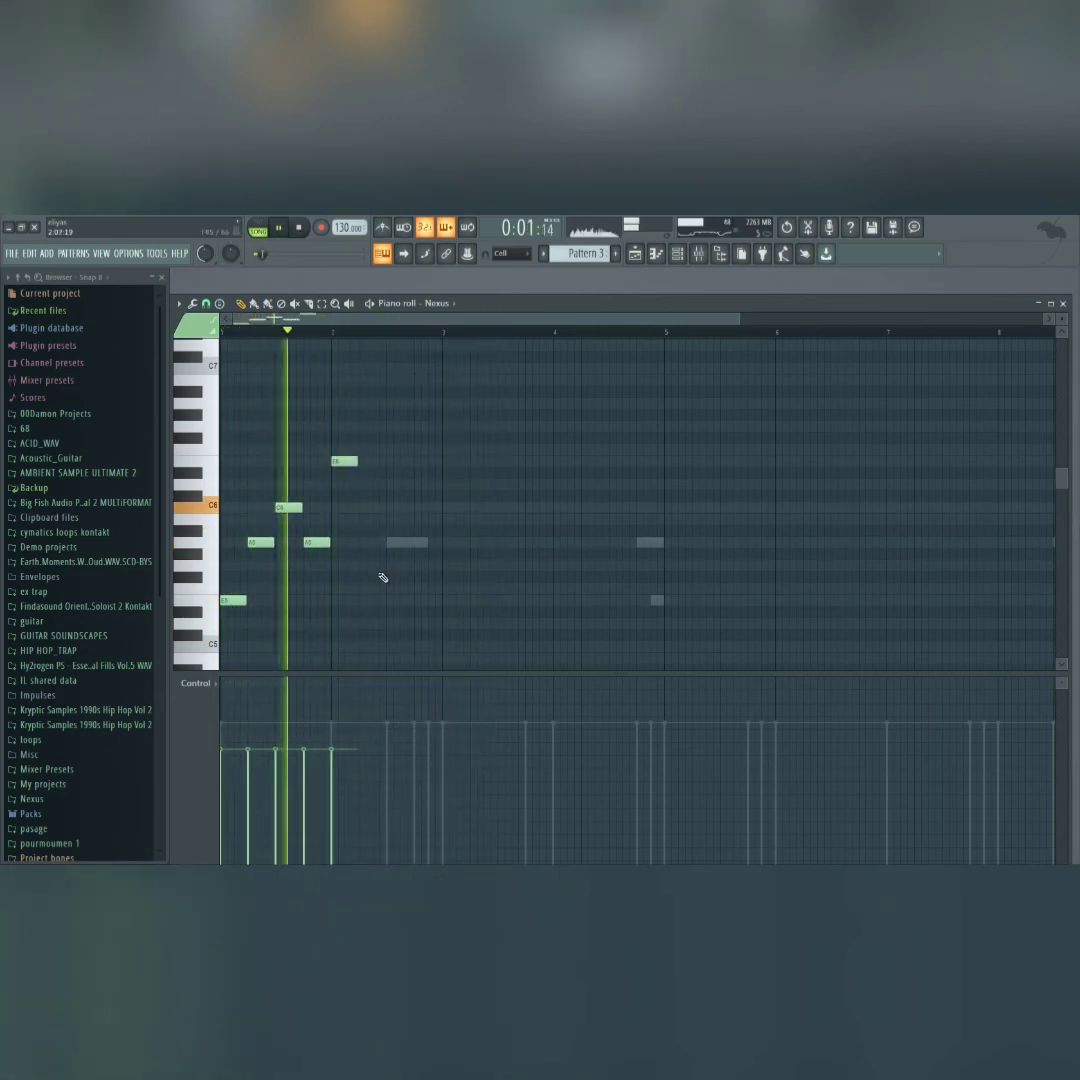
{"action": "left_click", "coordinate": [365, 543]}
{"action": "left_click", "coordinate": [394, 507]}
{"action": "left_click_drag", "start_coordinate": [398, 508], "coordinate": [398, 519]}
{"action": "left_click", "coordinate": [422, 542]}
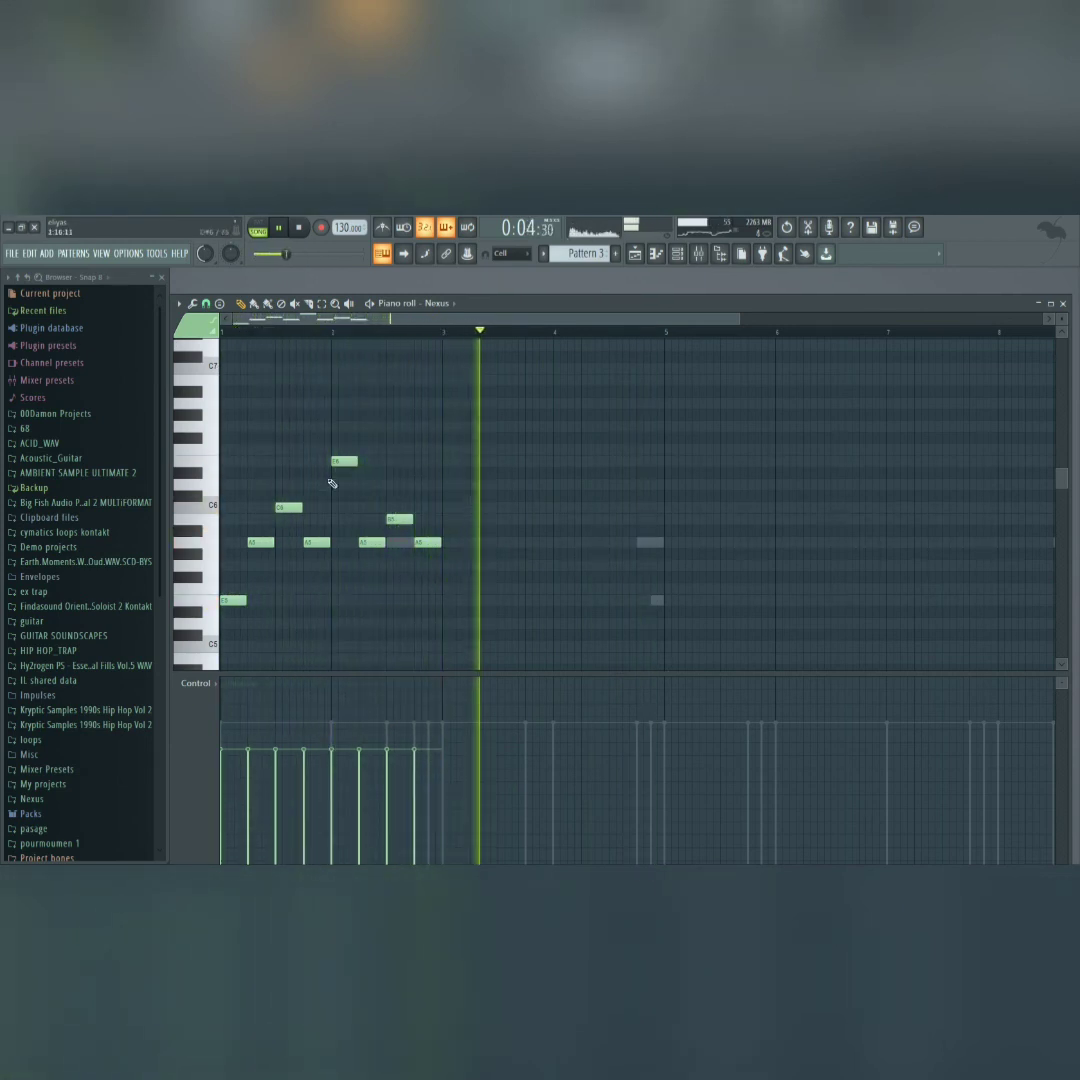
- Clone the two-bar phrase to bars 3 and 4, lowering its first note to D5 and doubling that note's length
{"action": "left_click", "coordinate": [235, 425]}
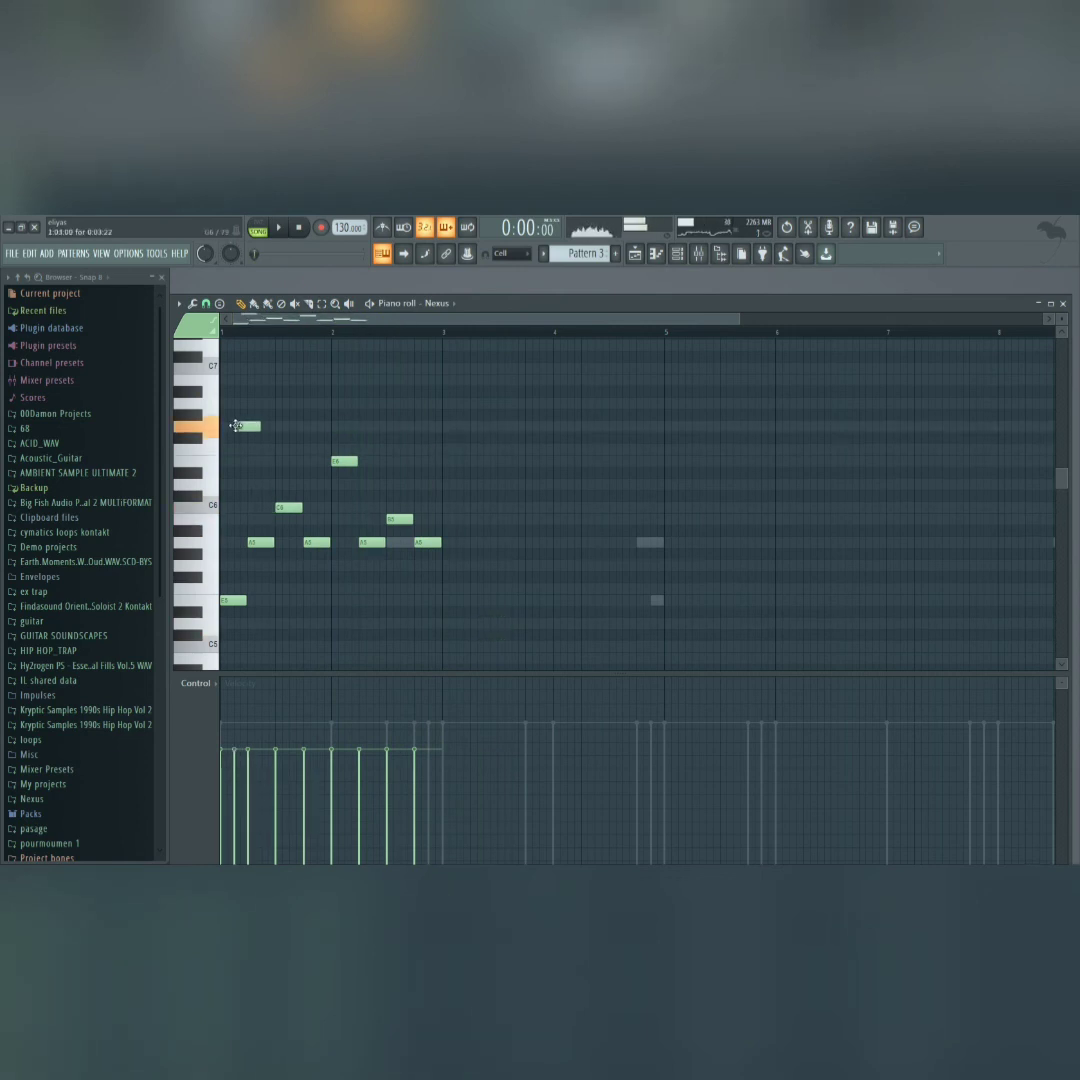
{"action": "left_click_drag", "start_coordinate": [465, 629], "coordinate": [220, 432]}
{"action": "mouse_move", "coordinate": [235, 601]}
{"action": "left_mouse_down"}
{"action": "mouse_move", "coordinate": [448, 602]}
{"action": "mouse_move", "coordinate": [227, 459]}
{"action": "mouse_move", "coordinate": [296, 493]}
{"action": "left_mouse_up"}
{"action": "left_click", "coordinate": [287, 487], "text": "ctrl"}
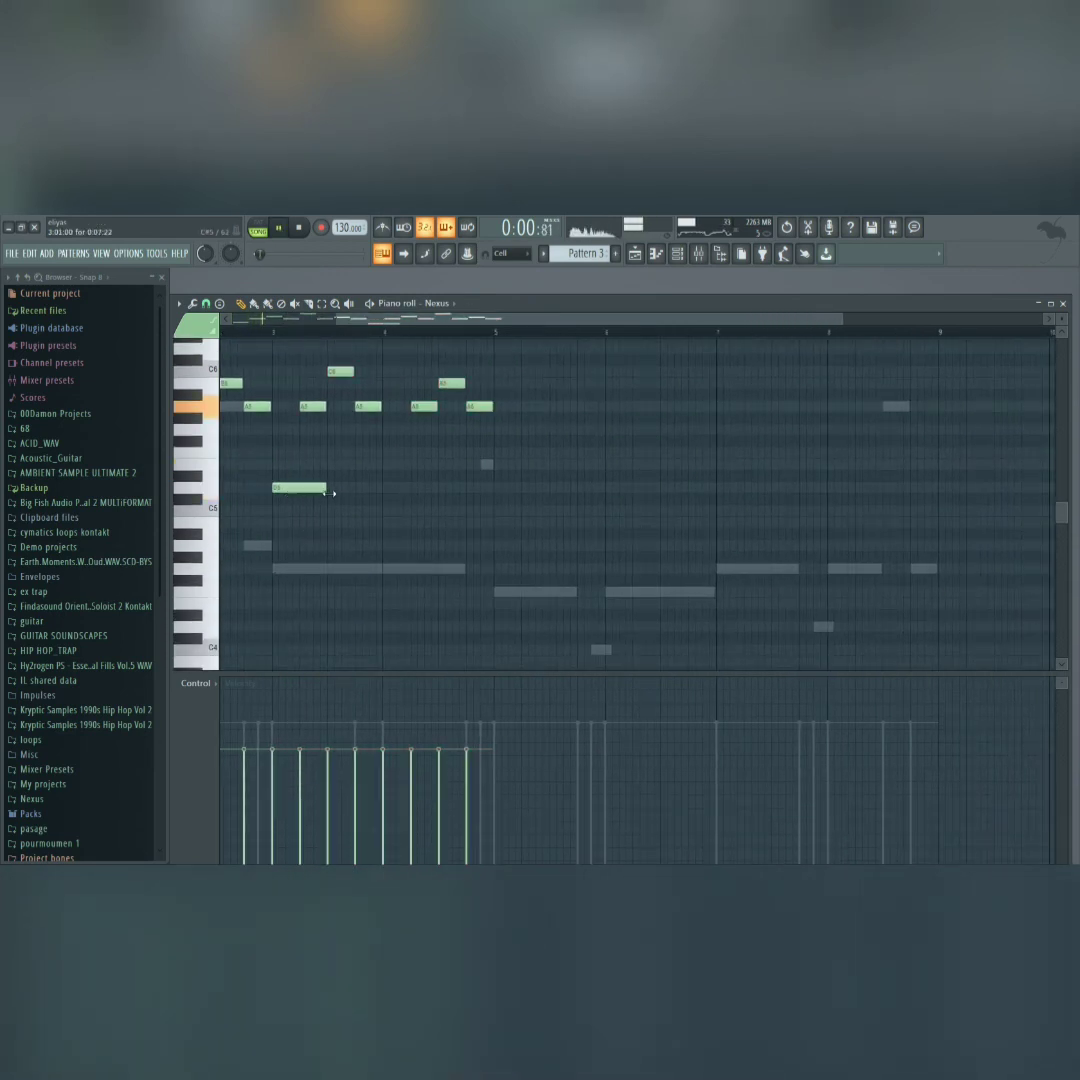
- Lower the A5 notes in bars 3 and 4 to G5, bar 3's C6 to B5, and bar 4's B5 to A5
{"action": "left_click_drag", "start_coordinate": [296, 437], "coordinate": [520, 402]}
{"action": "left_click_drag", "start_coordinate": [320, 408], "coordinate": [364, 362]}
{"action": "left_click", "coordinate": [338, 398], "text": "ctrl"}
{"action": "key", "text": "space"}
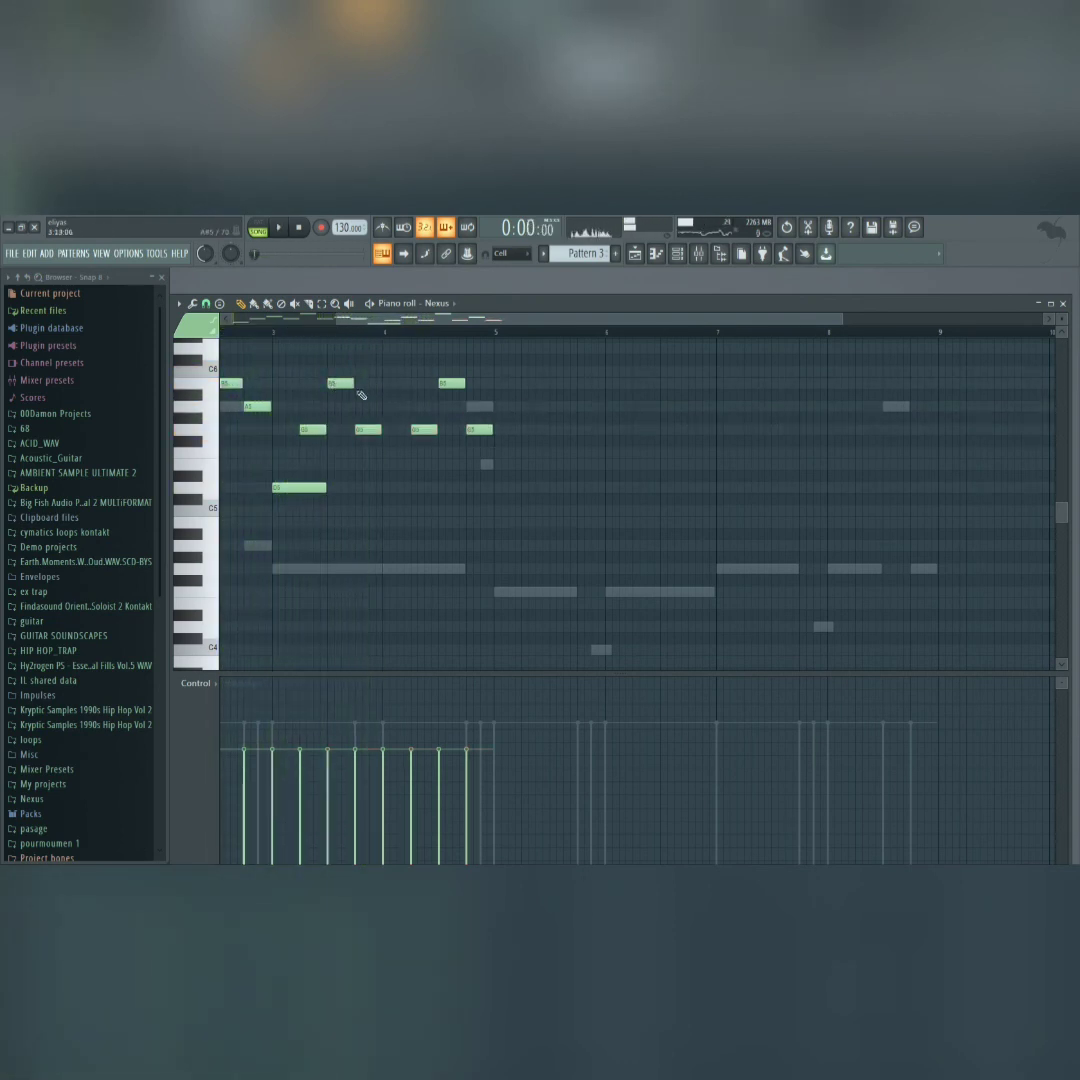
{"action": "scroll", "coordinate": [450, 420], "scroll_direction": "down", "scroll_amount": 3}
{"action": "key", "text": "space"}
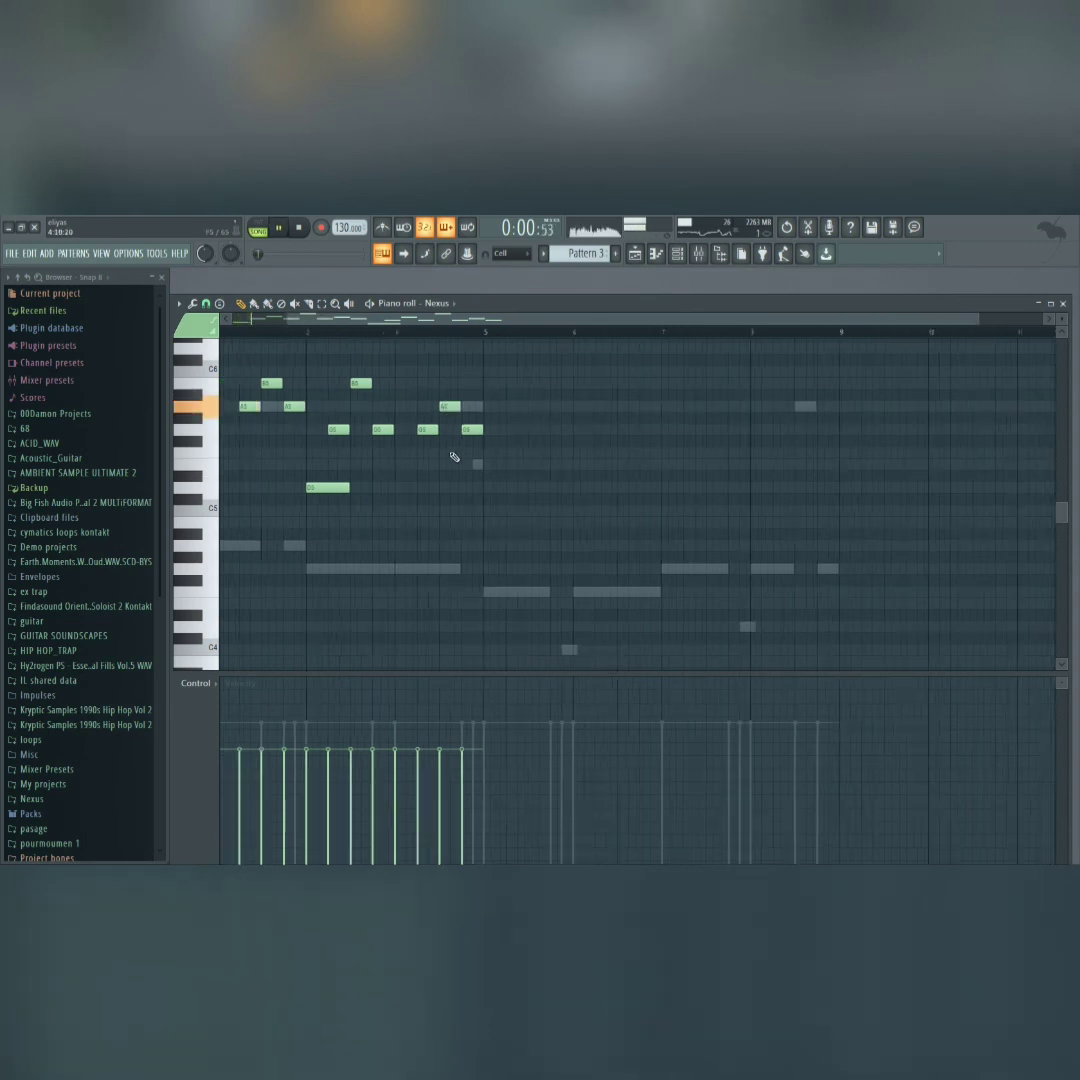
- Clone the notes of bars 3 and 4, without the high E6, to bars 7 and 8
{"action": "left_click_drag", "start_coordinate": [574, 540], "coordinate": [376, 357]}
{"action": "left_click_drag", "start_coordinate": [381, 487], "coordinate": [657, 485]}
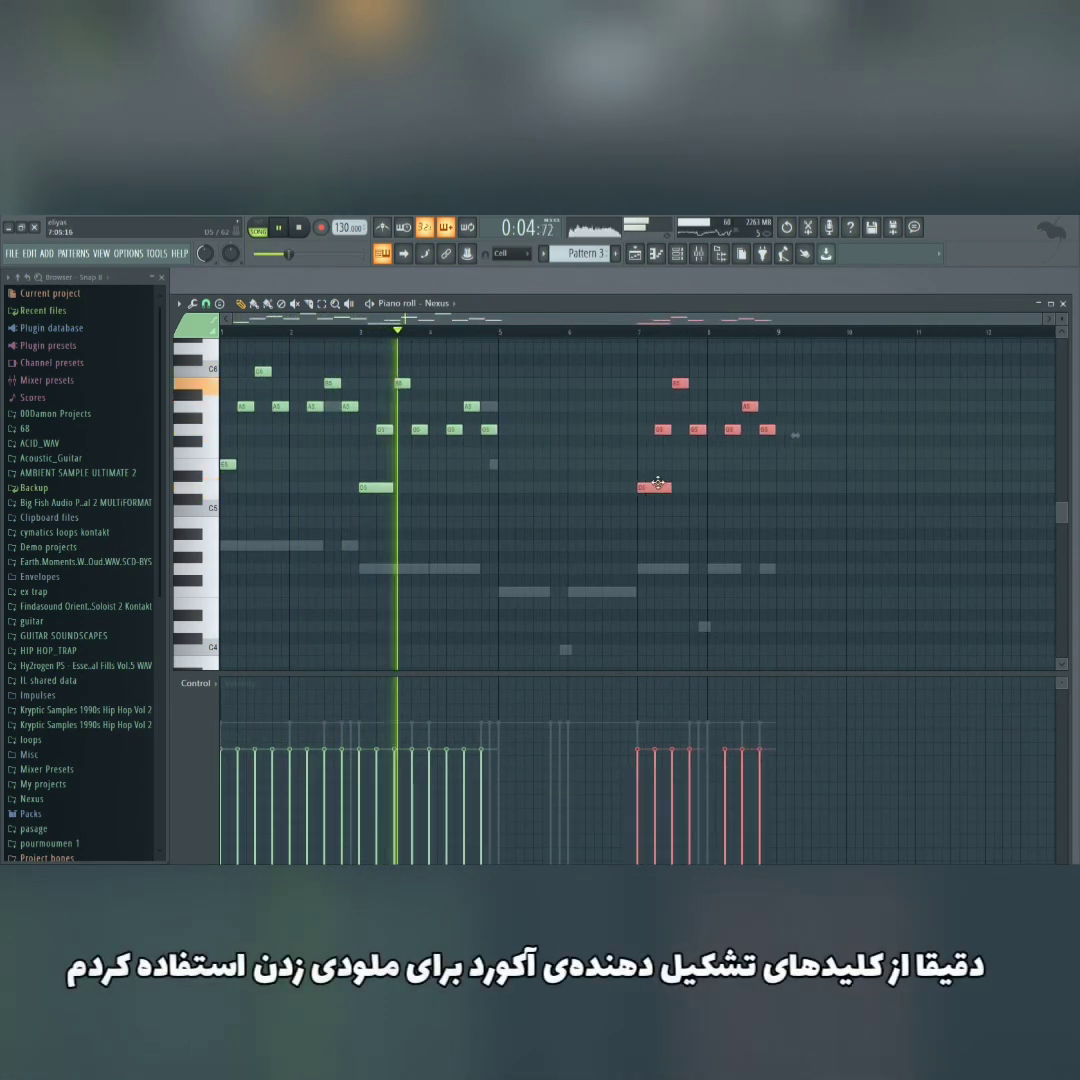
{"action": "left_click", "coordinate": [562, 511], "text": "ctrl"}
{"action": "left_click", "coordinate": [393, 371]}
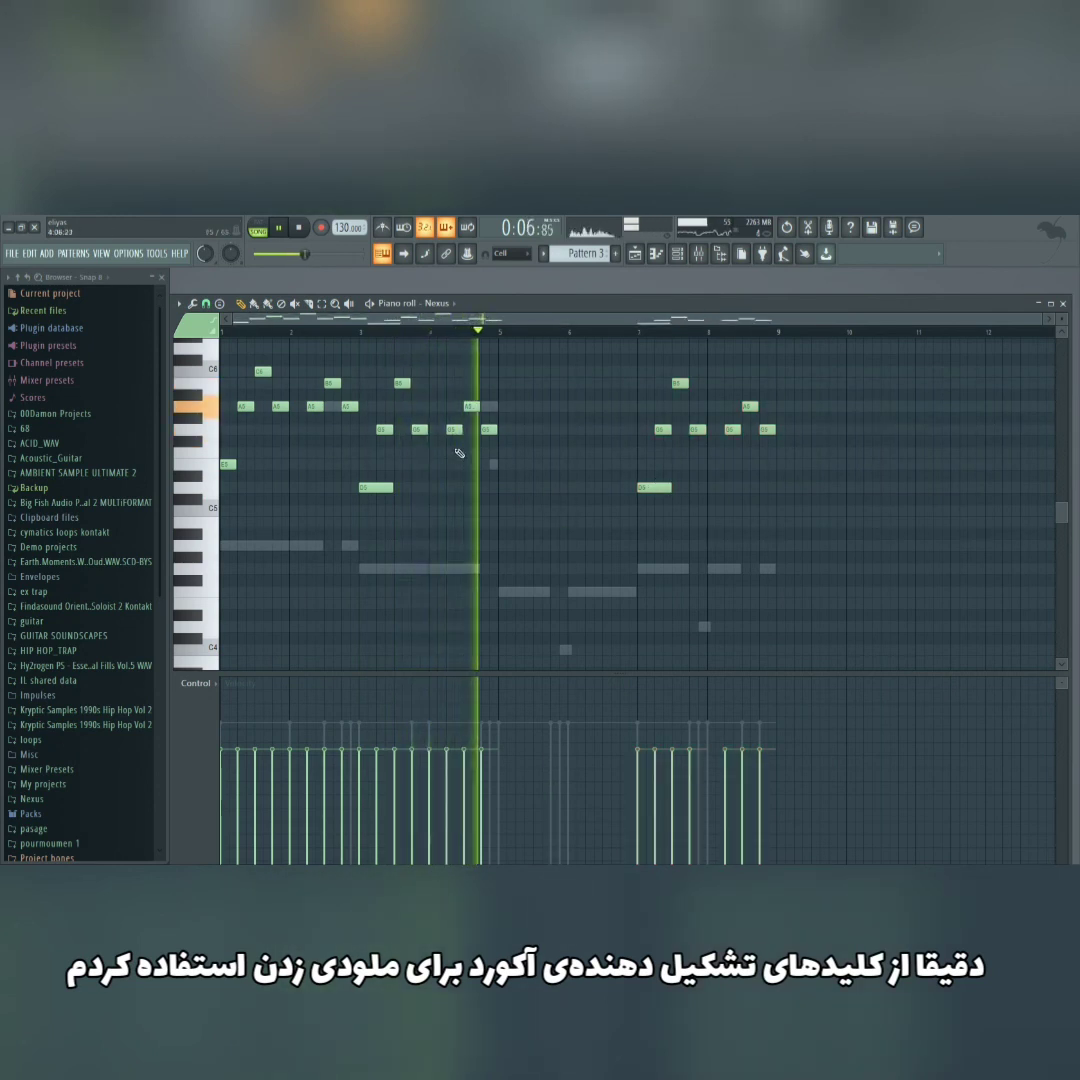
{"action": "left_click_drag", "start_coordinate": [538, 525], "coordinate": [376, 345]}
{"action": "left_click_drag", "start_coordinate": [374, 490], "coordinate": [522, 490]}
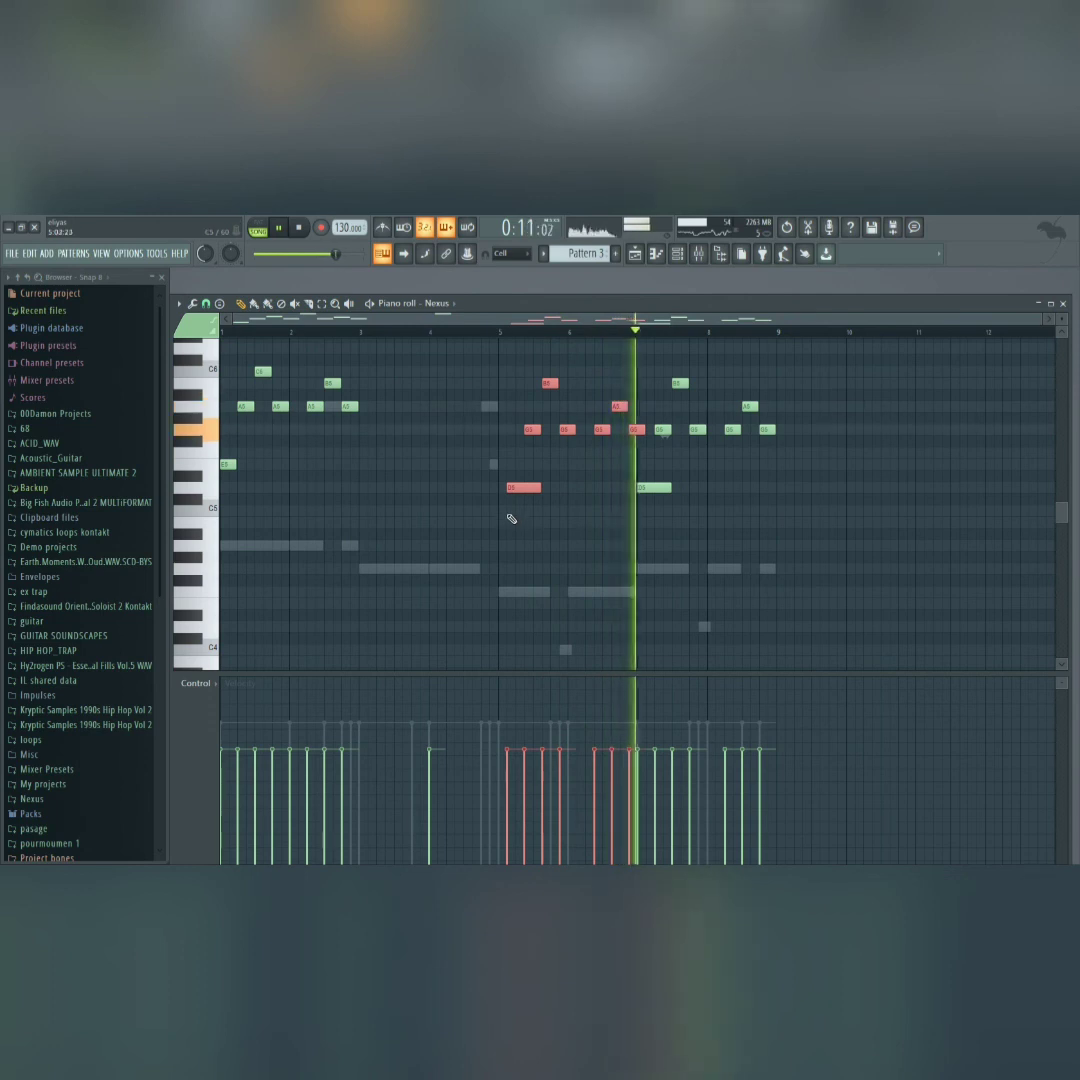
{"action": "key", "text": "ctrl+z"}
{"action": "left_click_drag", "start_coordinate": [388, 490], "coordinate": [462, 500]}
{"action": "key", "text": "ctrl+z"}
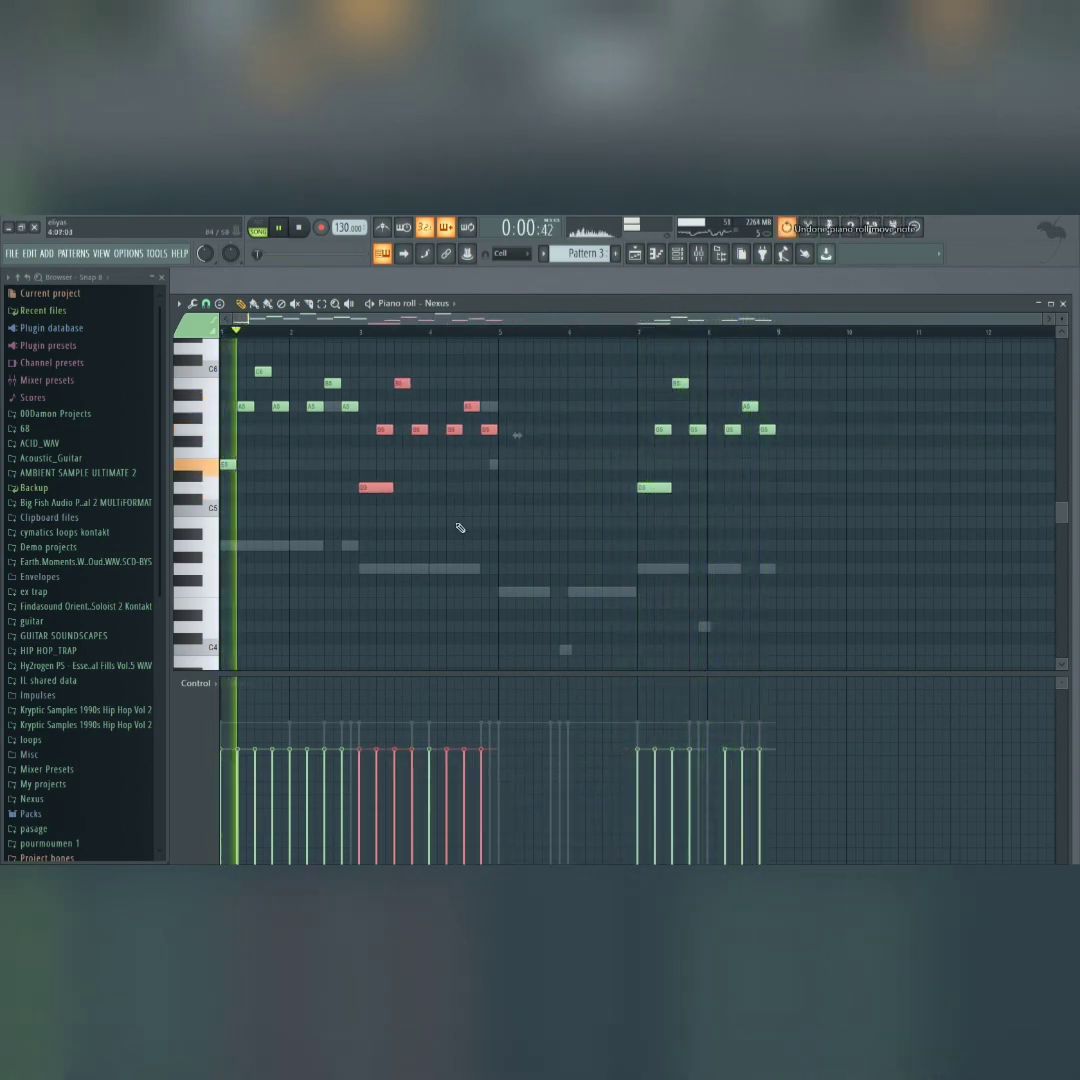
{"action": "left_click", "coordinate": [379, 499]}
{"action": "right_click", "coordinate": [381, 499]}
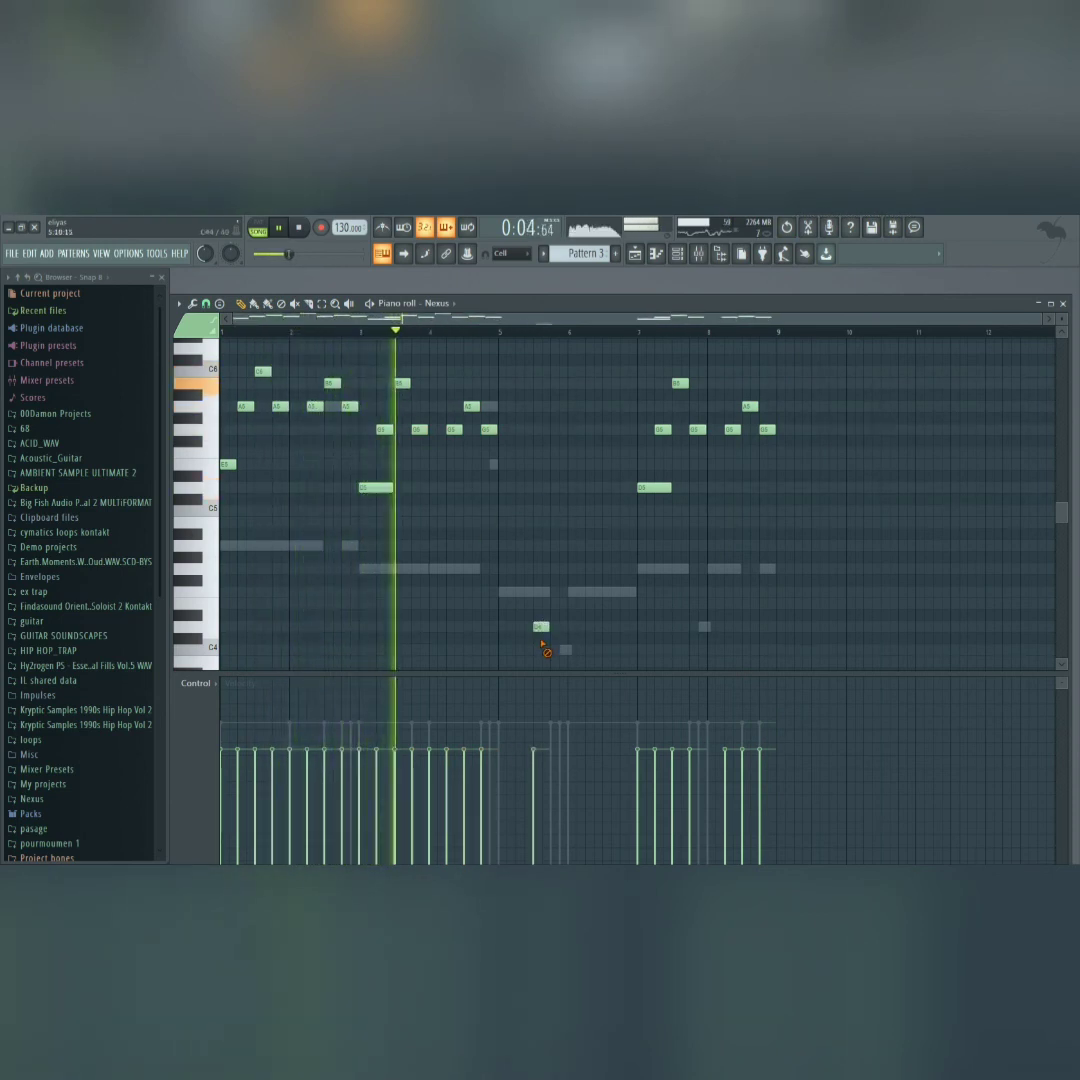
{"action": "right_click", "coordinate": [532, 627]}
{"action": "key", "text": "space"}
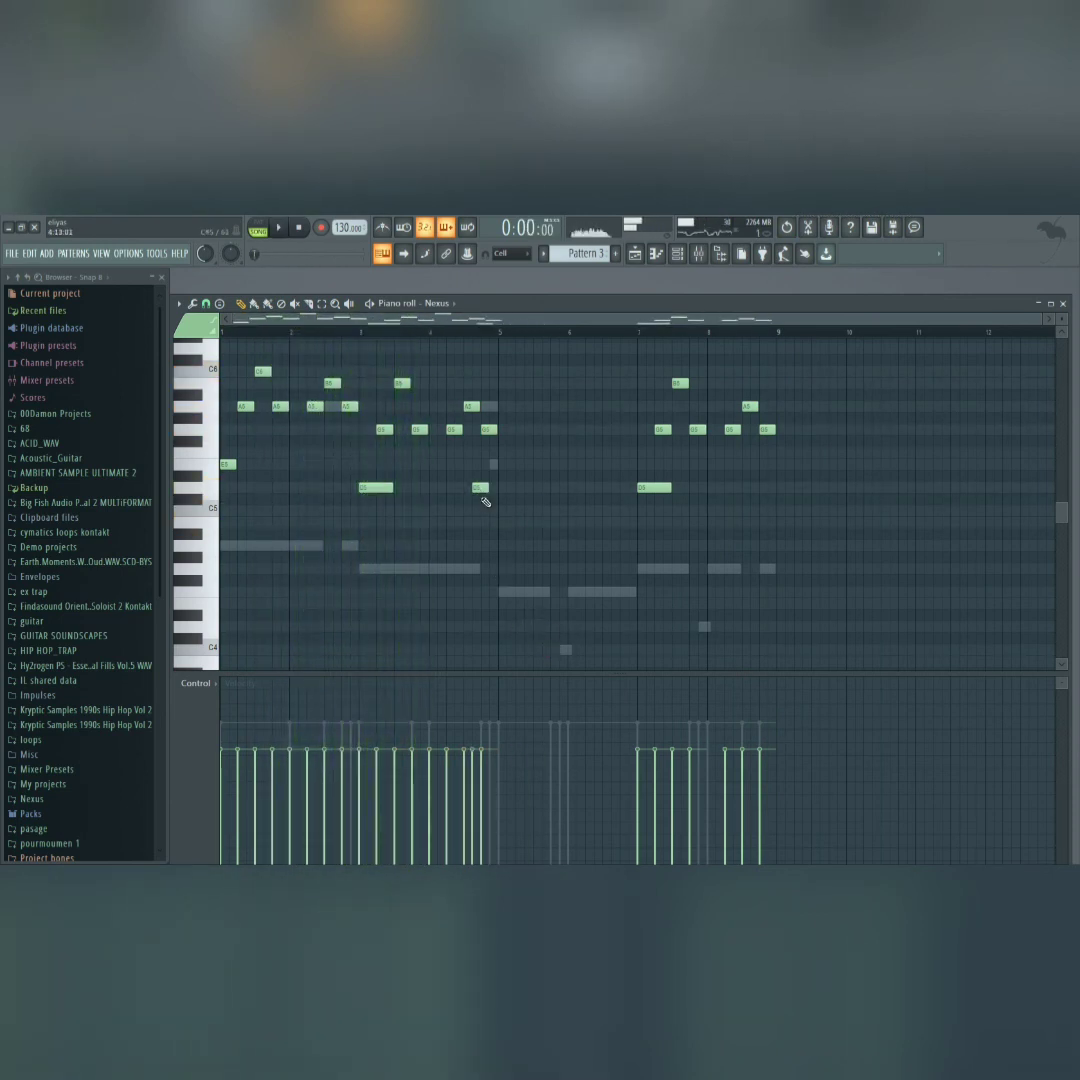
- Clone the bar 3 and 4 notes without the E6 to bars 5 and 6, with the long first note on C5
{"action": "left_click_drag", "start_coordinate": [453, 432], "coordinate": [380, 368]}
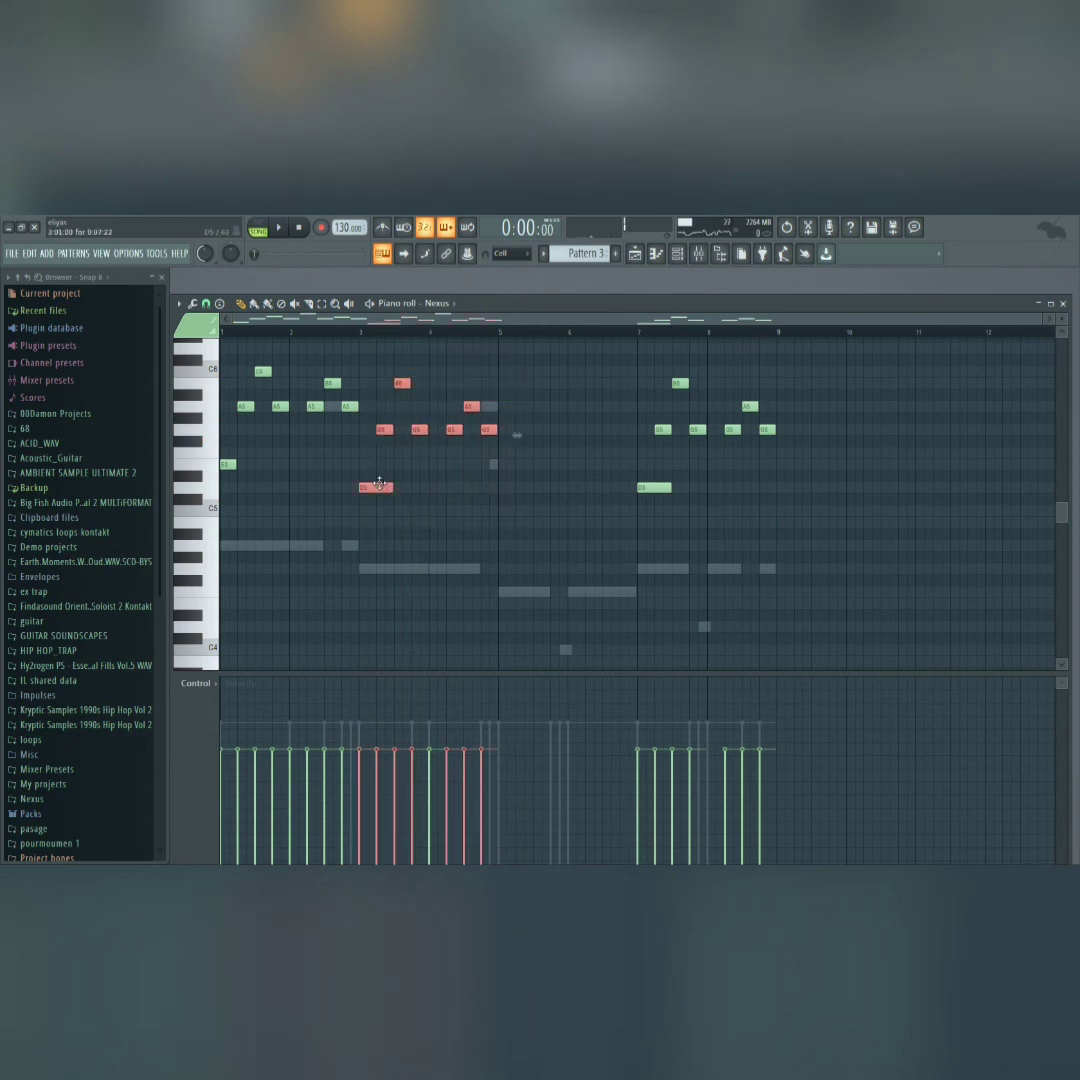
{"action": "key", "text": "space"}
{"action": "left_click_drag", "start_coordinate": [378, 488], "coordinate": [516, 488]}
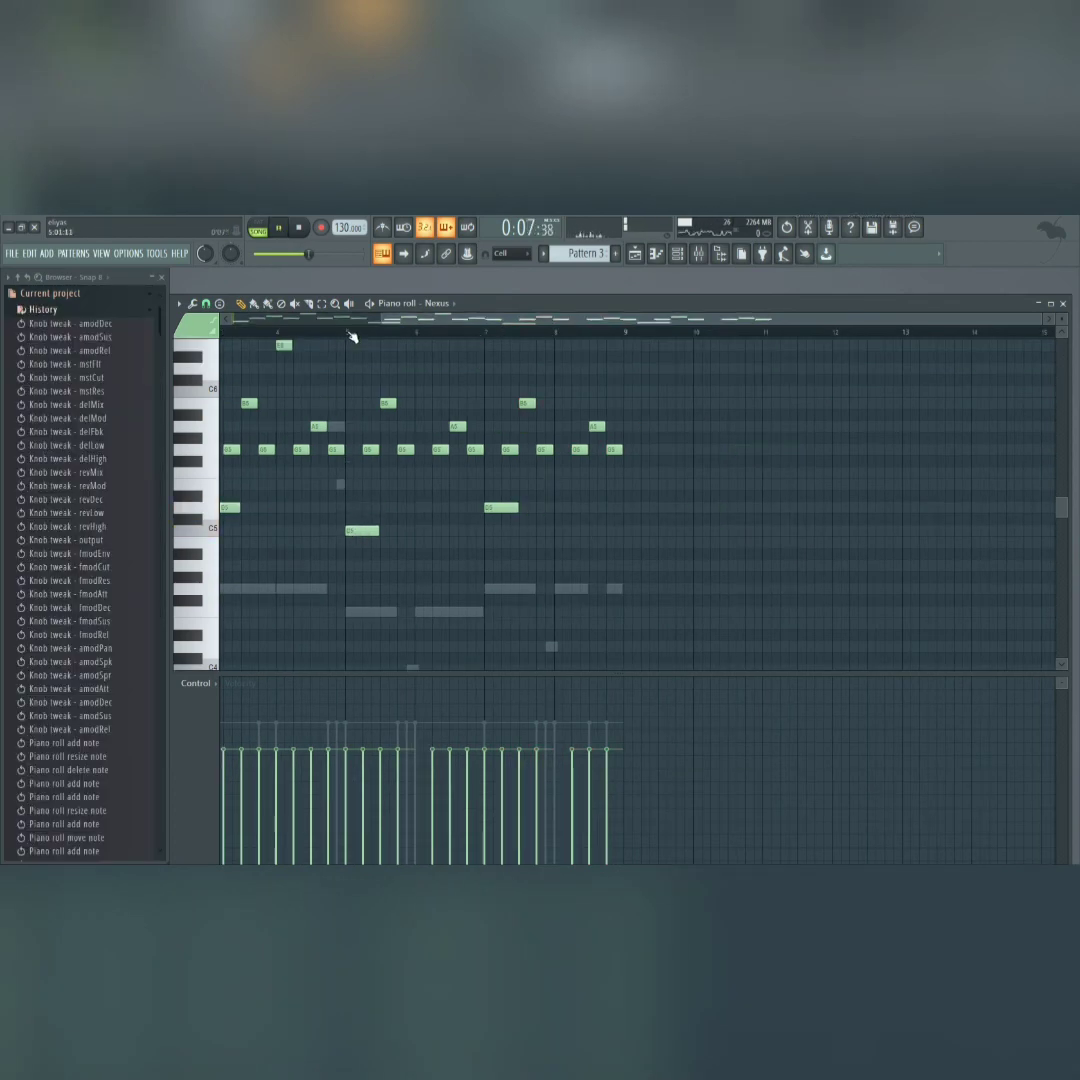
- Lower the four G5 notes in bars 5 and 6 to F5 and bar 5's B5 to A5
{"action": "left_click_drag", "start_coordinate": [485, 448], "coordinate": [374, 458]}
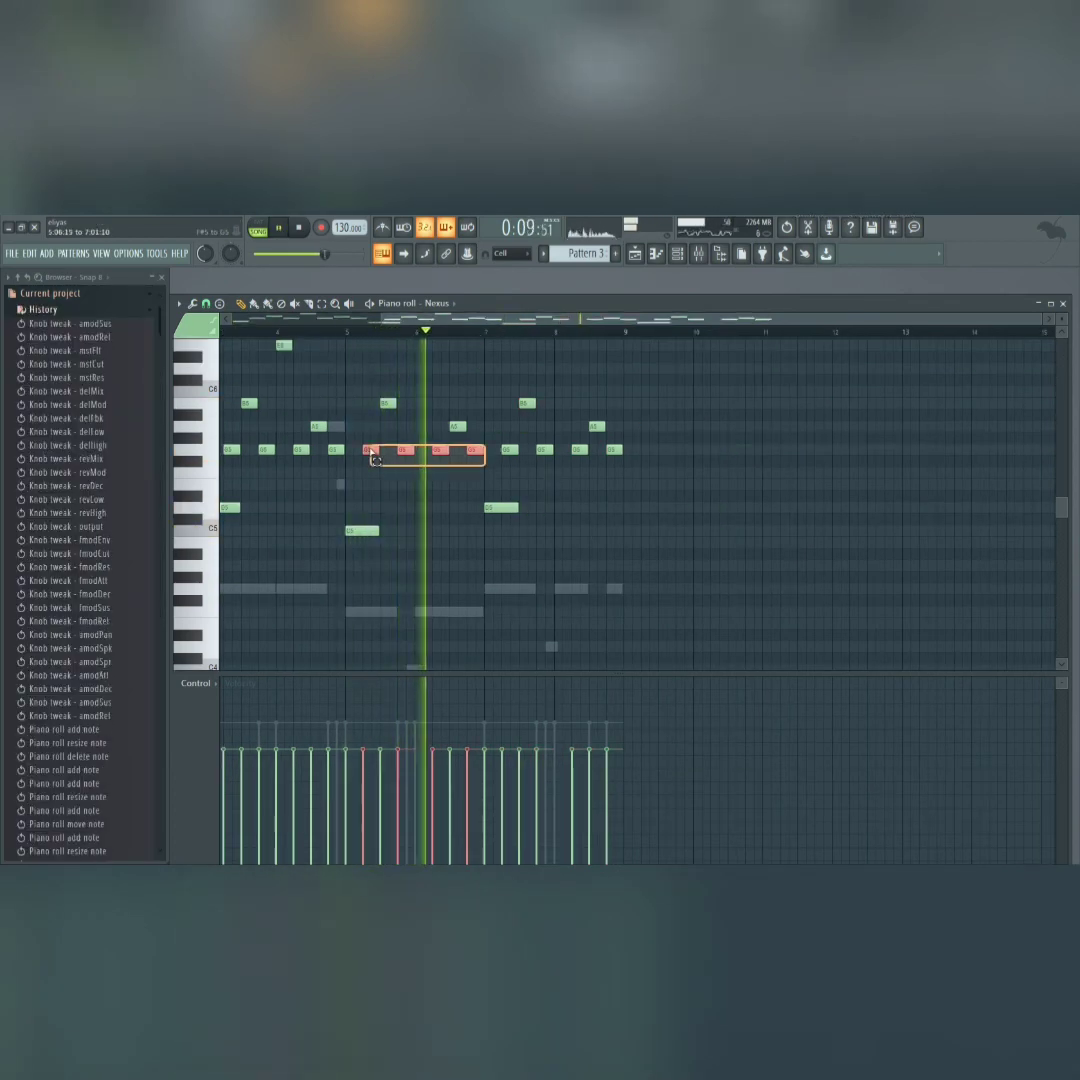
{"action": "left_click", "coordinate": [388, 485], "text": "ctrl"}
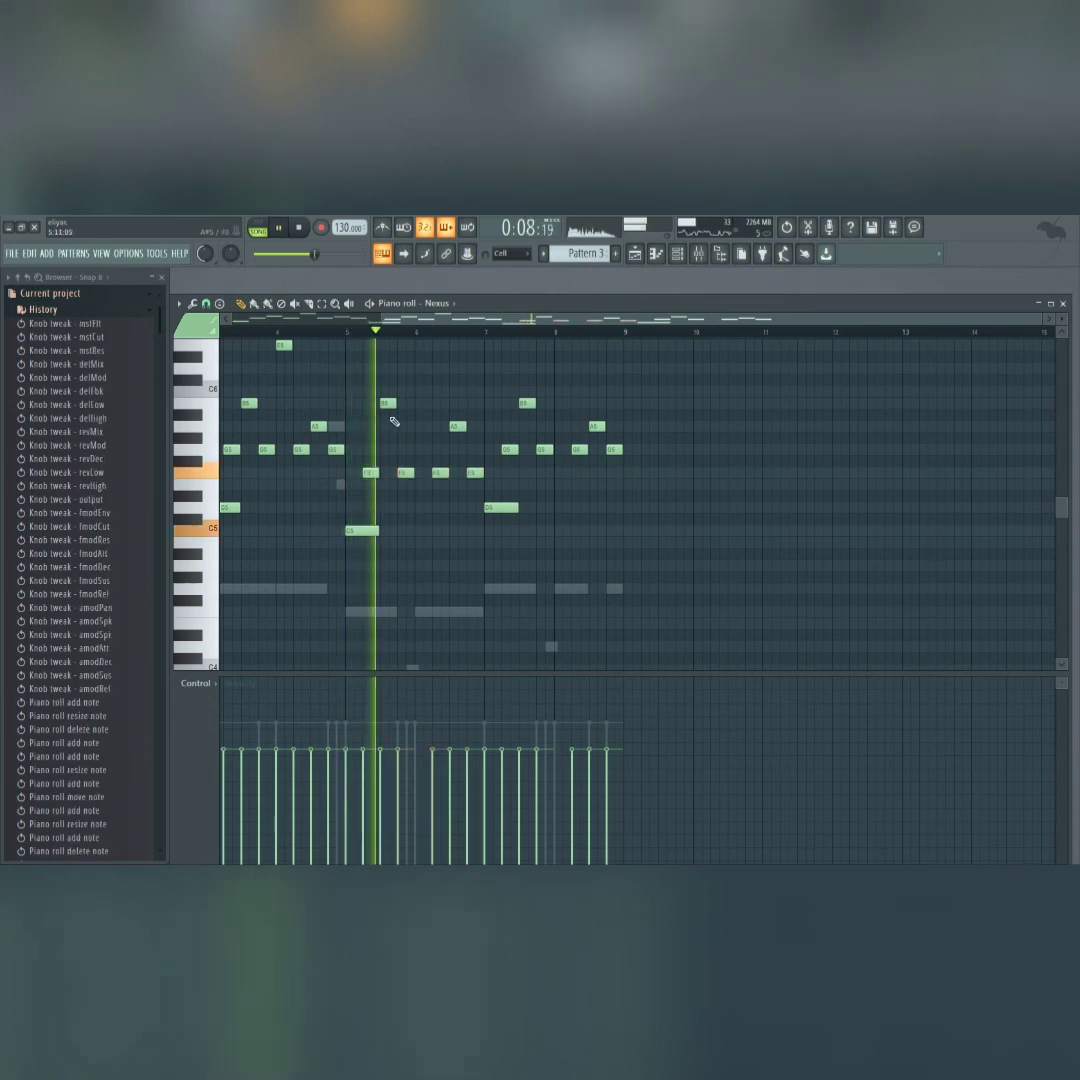
{"action": "key", "text": "space"}
{"action": "left_click", "coordinate": [386, 407]}
{"action": "key", "text": "space"}
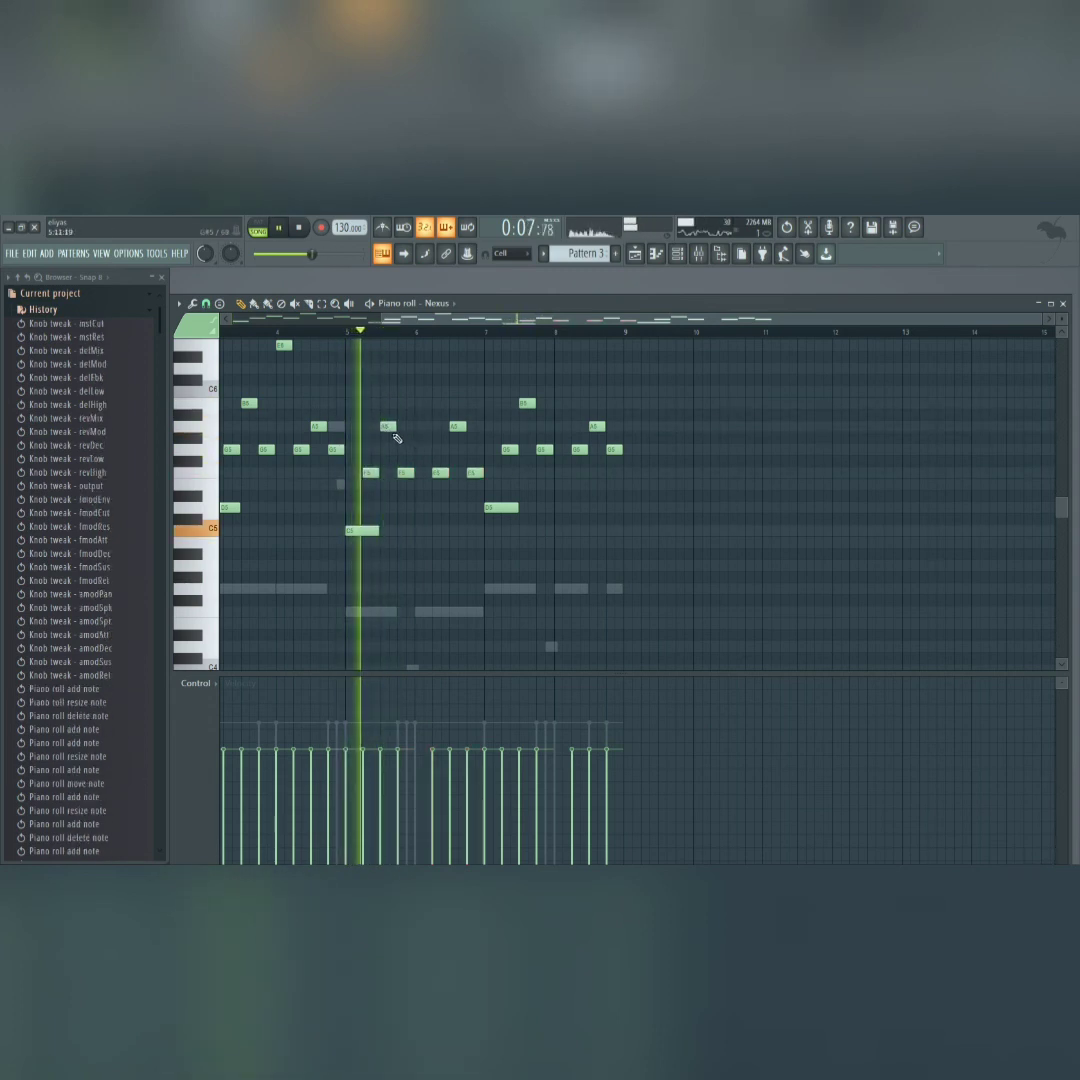
{"action": "key", "text": "space"}
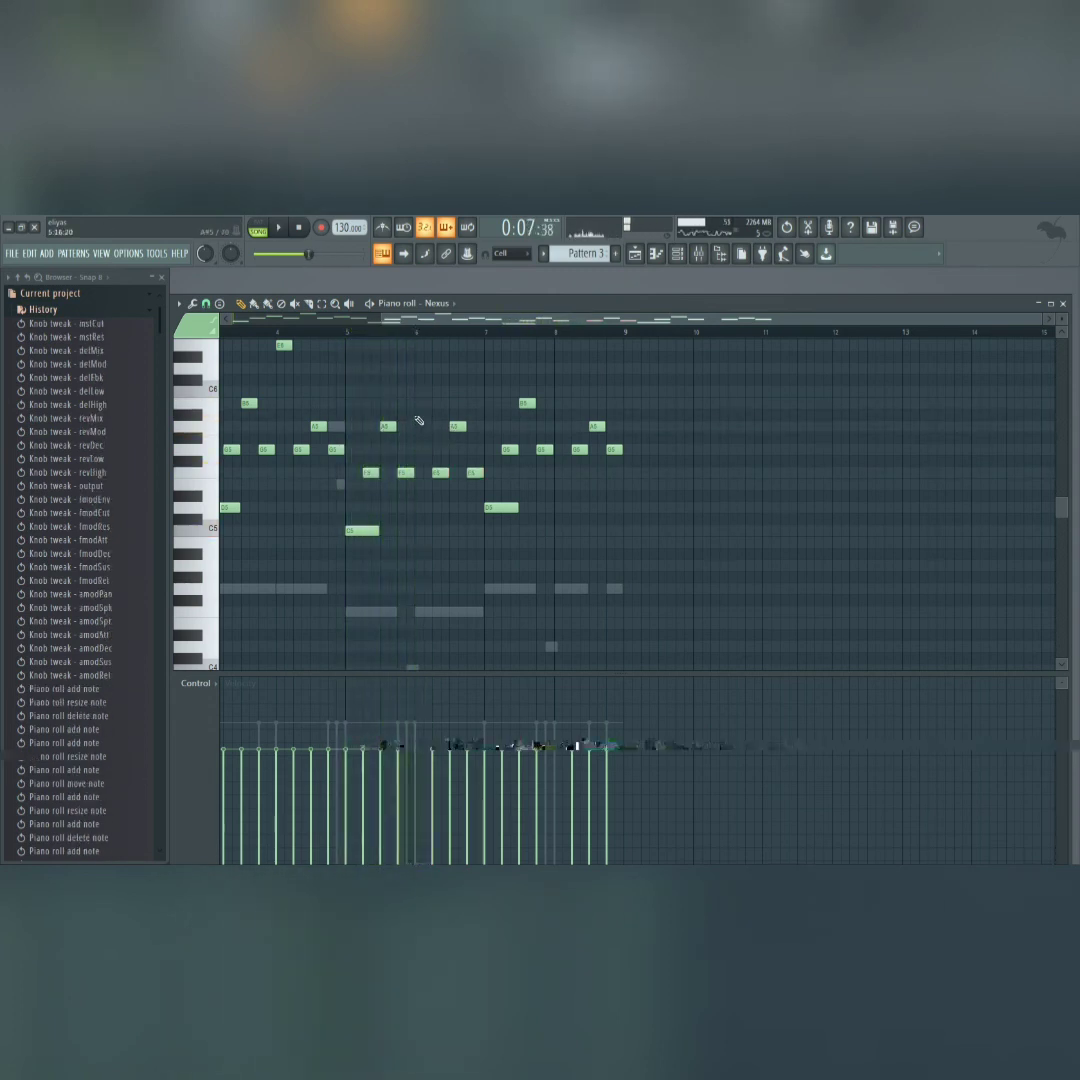
- Add a C6 note at the start of bar 6 and a D6 note at the start of bar 8
{"action": "left_click_drag", "start_coordinate": [420, 402], "coordinate": [421, 390]}
{"action": "key", "text": "space"}
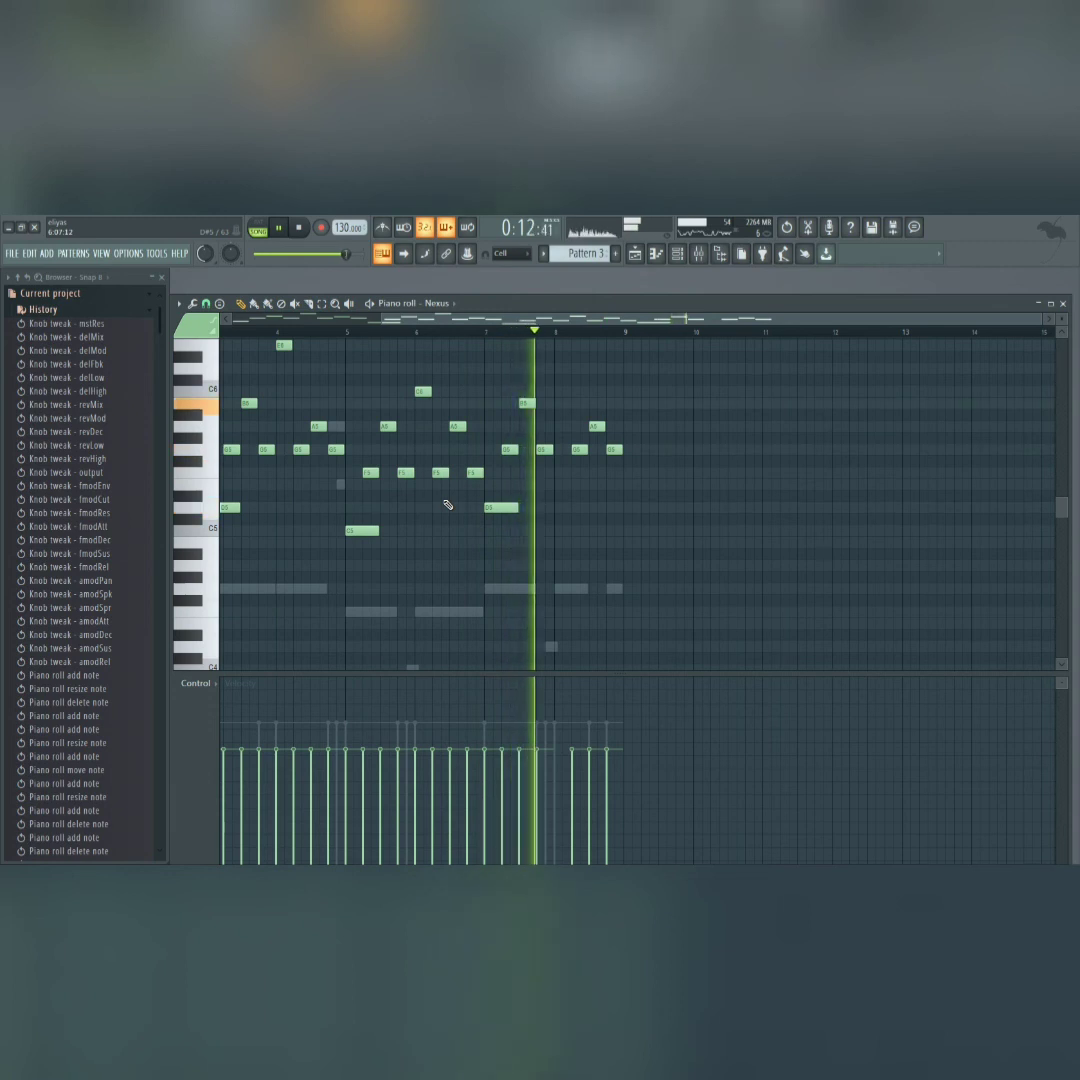
{"action": "key", "text": "space"}
{"action": "left_click", "coordinate": [475, 390]}
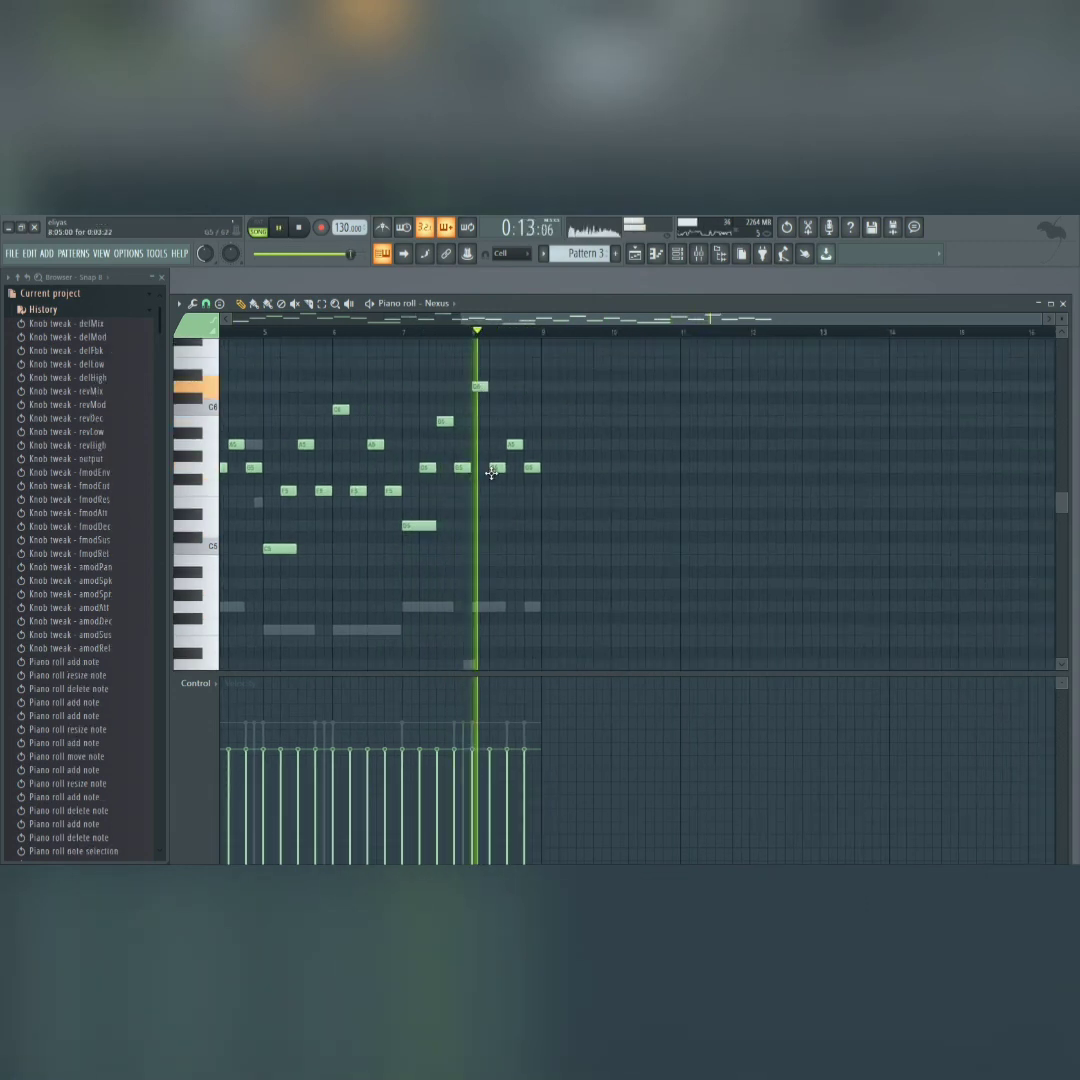
{"action": "left_click_drag", "start_coordinate": [494, 483], "coordinate": [398, 494]}
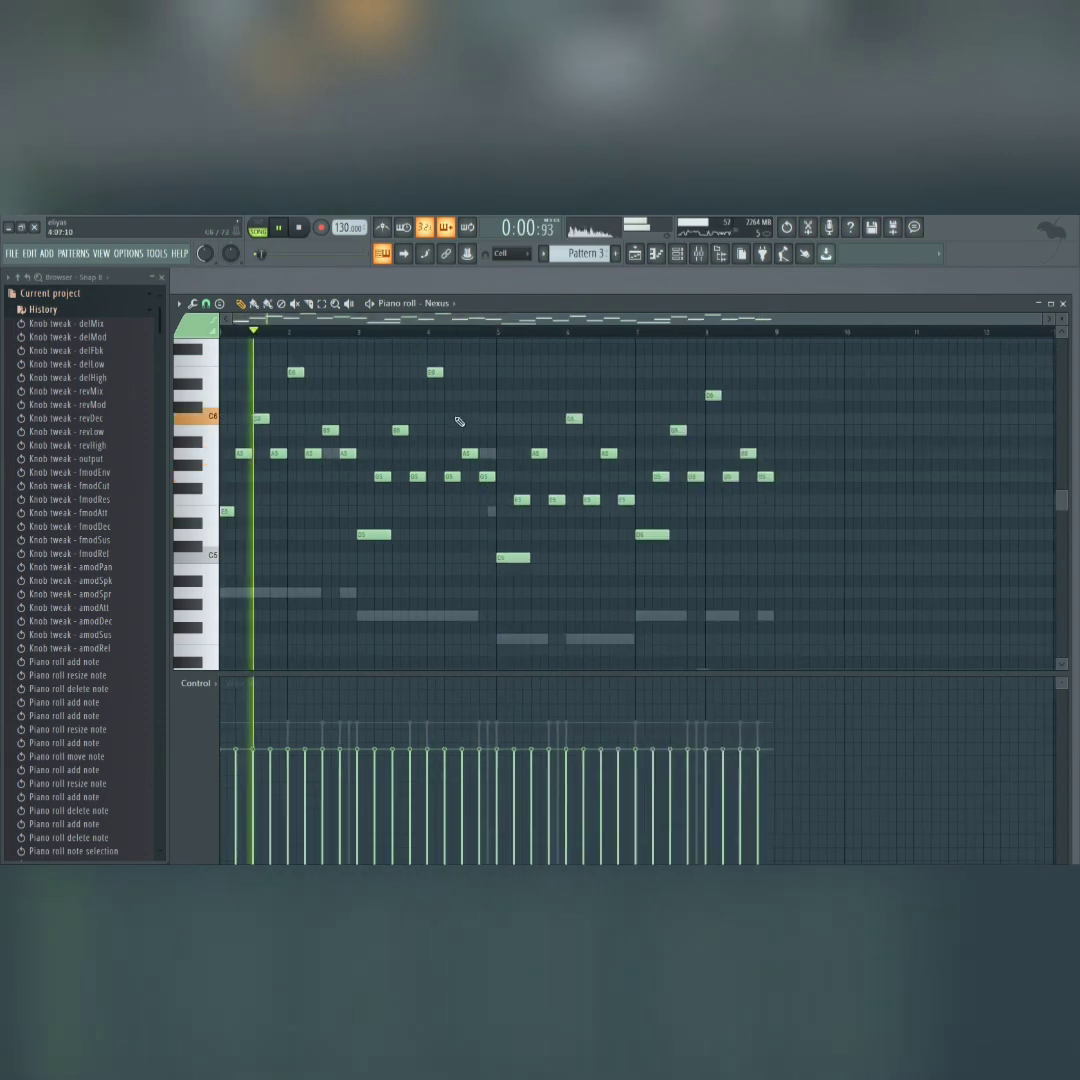
- Vary the melody's note velocities, lowering the first and third notes, raising the second, and adjusting the remaining notes
{"action": "left_click", "coordinate": [225, 760]}
{"action": "left_click", "coordinate": [241, 742]}
{"action": "key", "text": "space"}
{"action": "left_click", "coordinate": [253, 760]}
{"action": "key", "text": "space"}
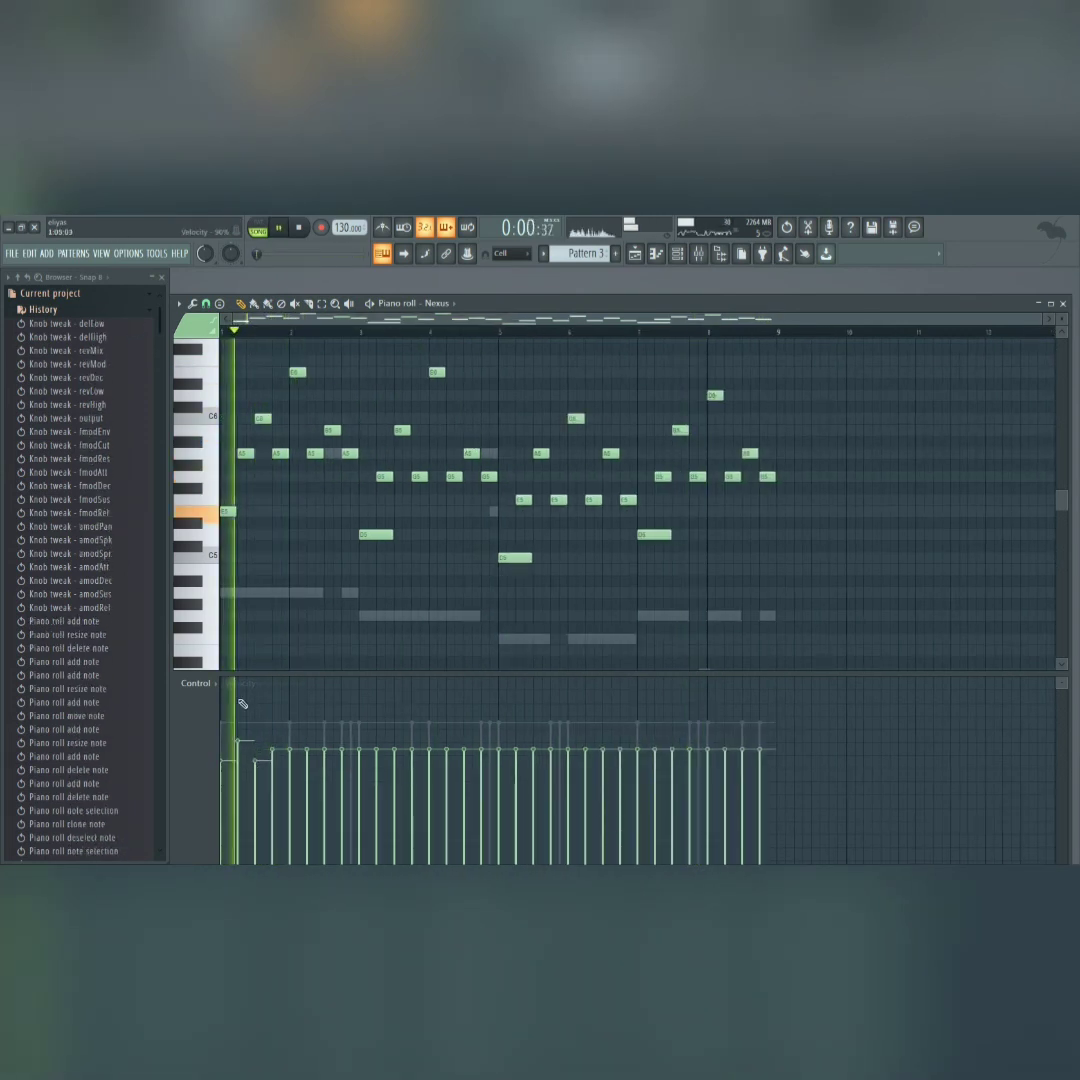
{"action": "mouse_move", "coordinate": [307, 762]}
{"action": "left_mouse_down"}
{"action": "mouse_move", "coordinate": [369, 766]}
{"action": "mouse_move", "coordinate": [486, 755]}
{"action": "mouse_move", "coordinate": [679, 777]}
{"action": "mouse_move", "coordinate": [762, 771]}
{"action": "left_mouse_up"}
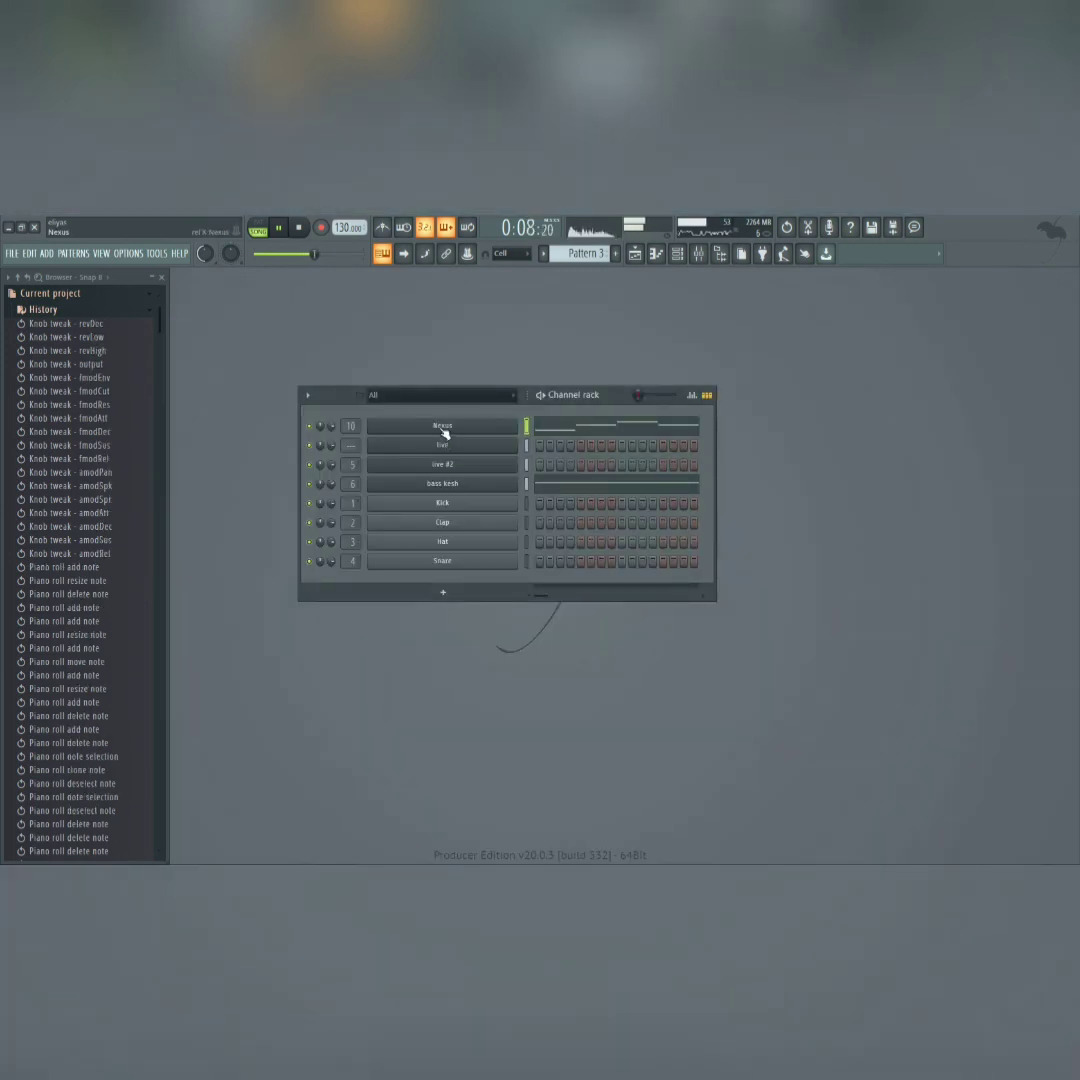
- Add Gross Beat to the third effect slot of the Nexus channel's mixer track, Insert 10
{"action": "left_click", "coordinate": [443, 429]}
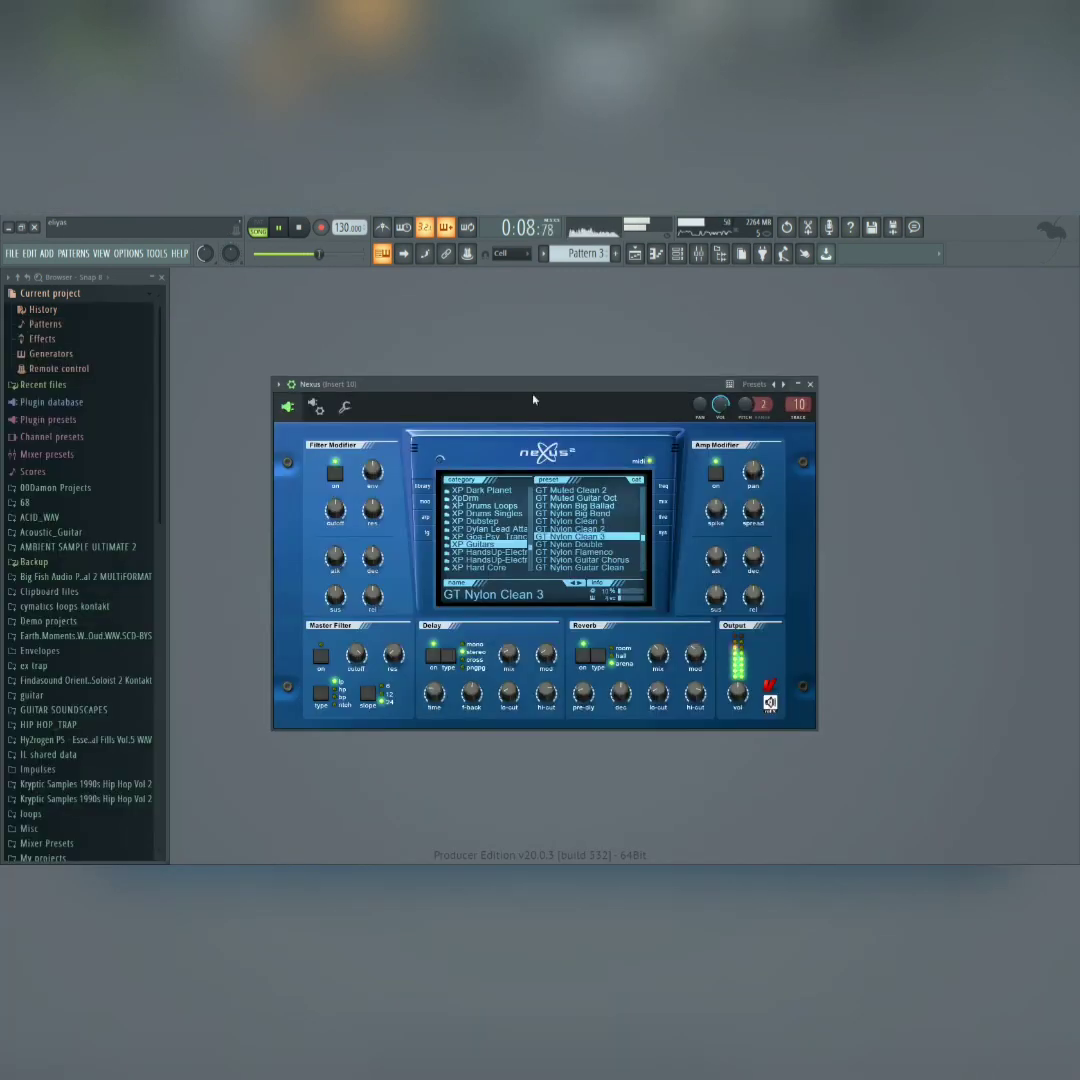
{"action": "left_click", "coordinate": [692, 255]}
{"action": "left_click", "coordinate": [953, 494]}
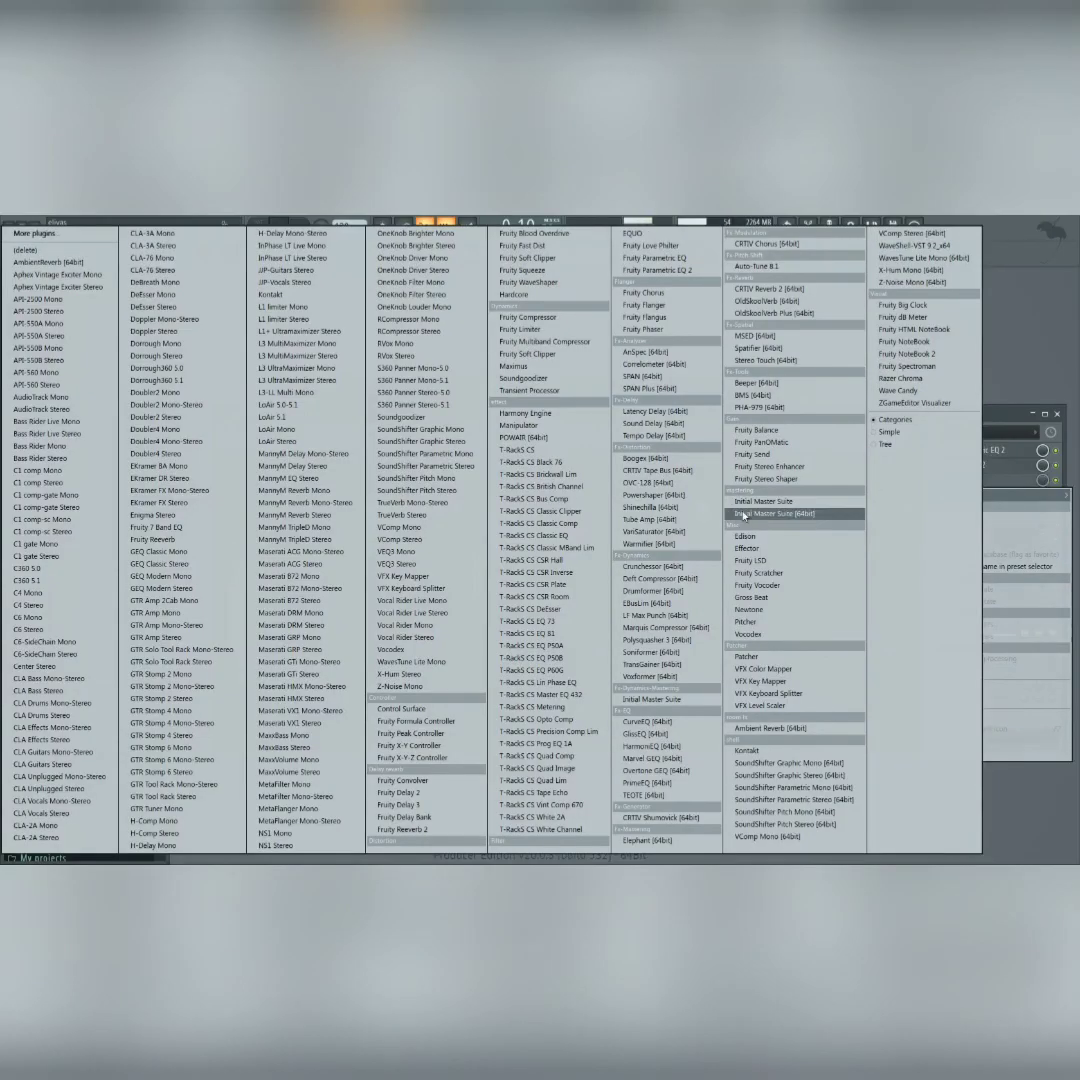
{"action": "left_click", "coordinate": [761, 598]}
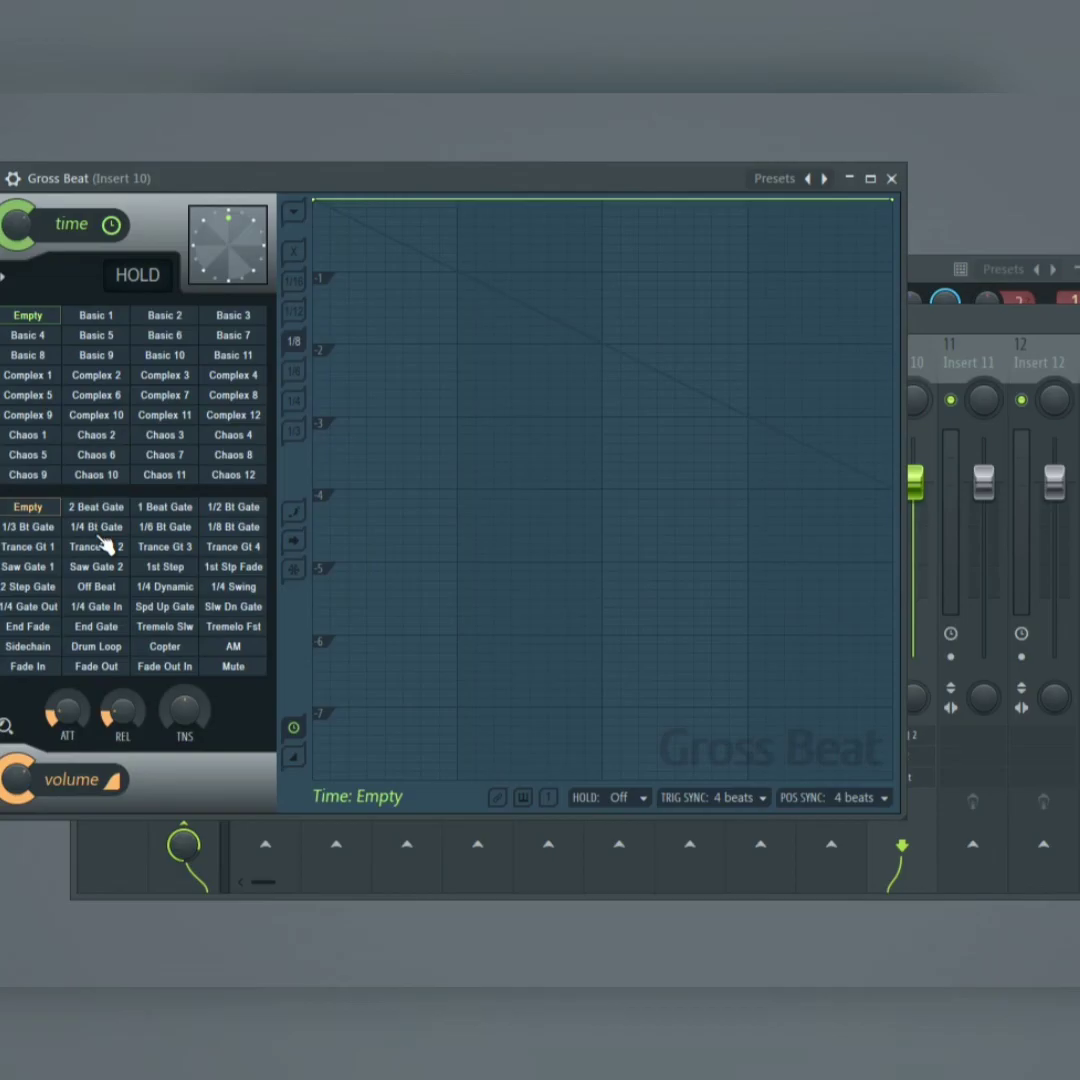
- Audition Gross Beat's volume presets, including 1/2 Bt Gate, and settle on 1 Beat Gate
{"action": "left_click", "coordinate": [227, 534]}
{"action": "left_click", "coordinate": [228, 547]}
{"action": "left_click", "coordinate": [229, 509]}
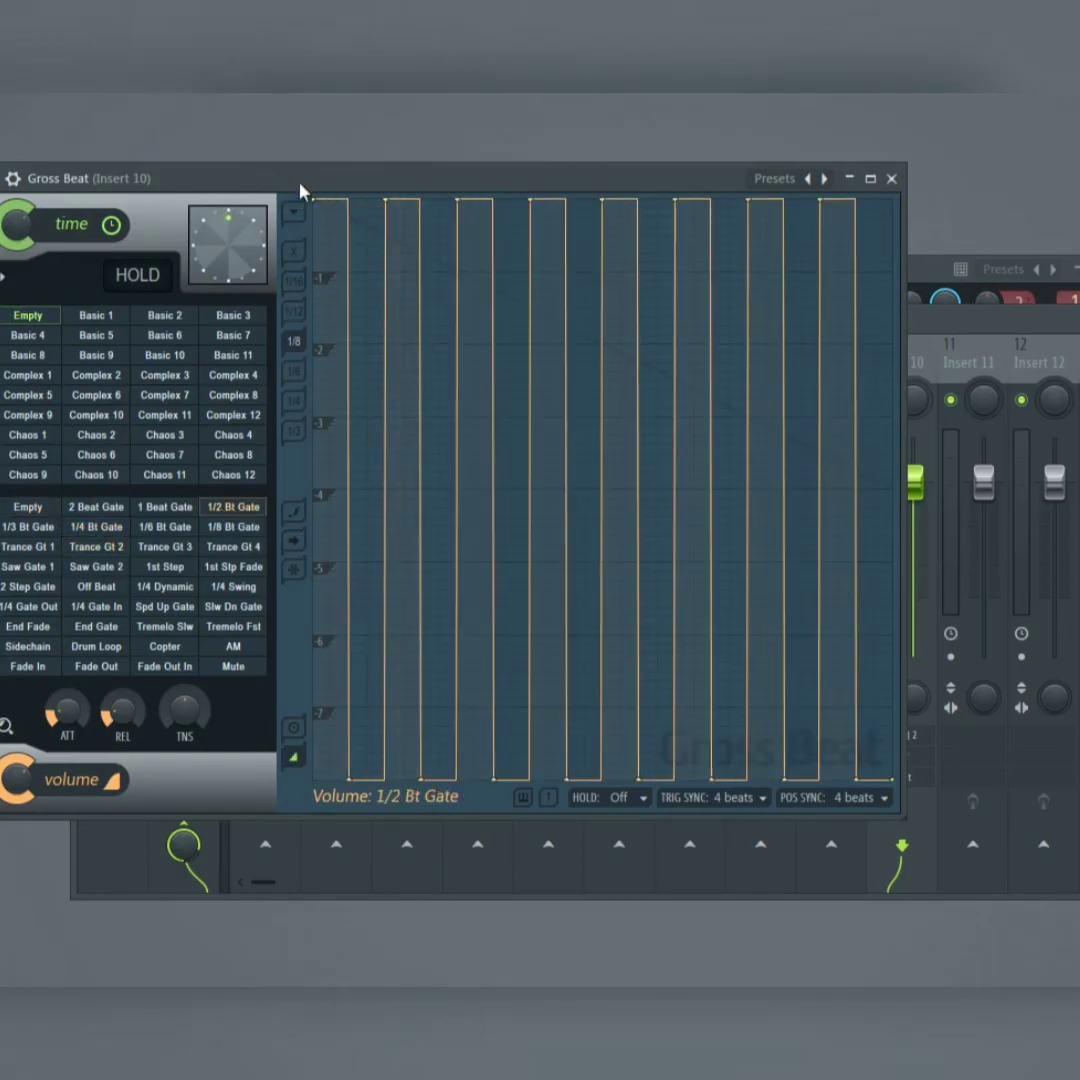
{"action": "left_click_drag", "start_coordinate": [300, 178], "coordinate": [394, 216]}
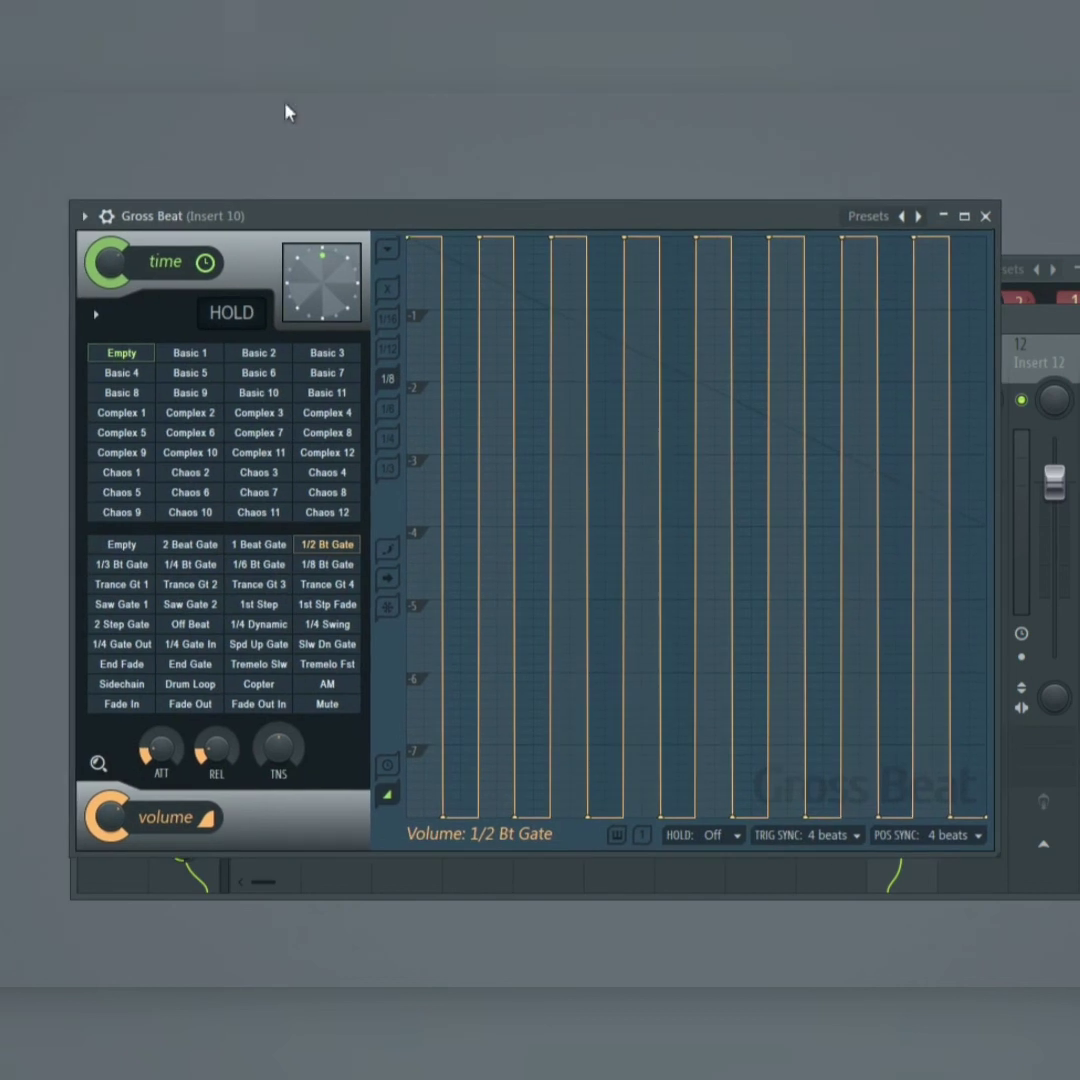
{"action": "left_click", "coordinate": [259, 544]}
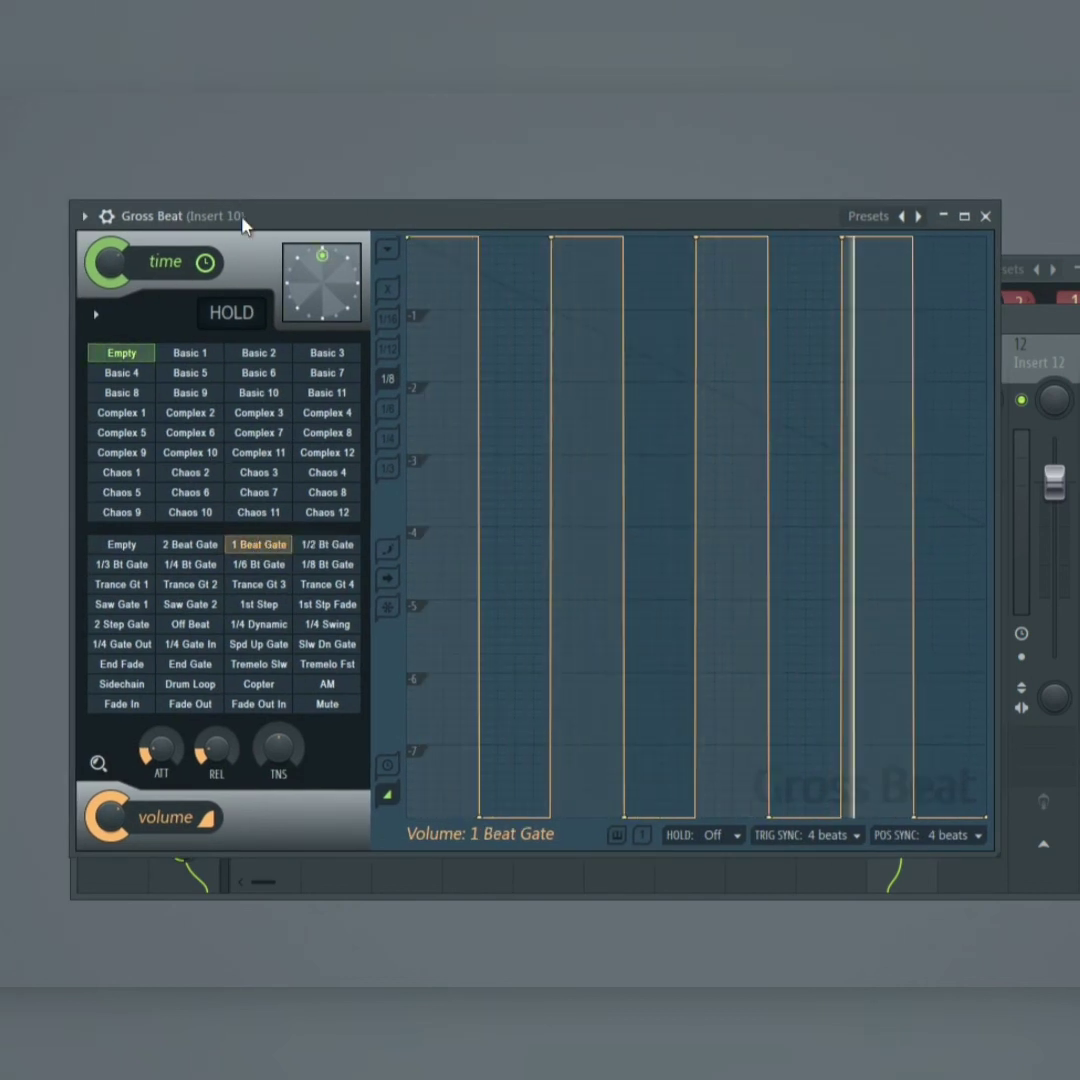
- Try Gross Beat's Basic 2 time preset, choose Basic 9 instead, and close the open plugin and mixer windows
{"action": "left_click", "coordinate": [258, 353]}
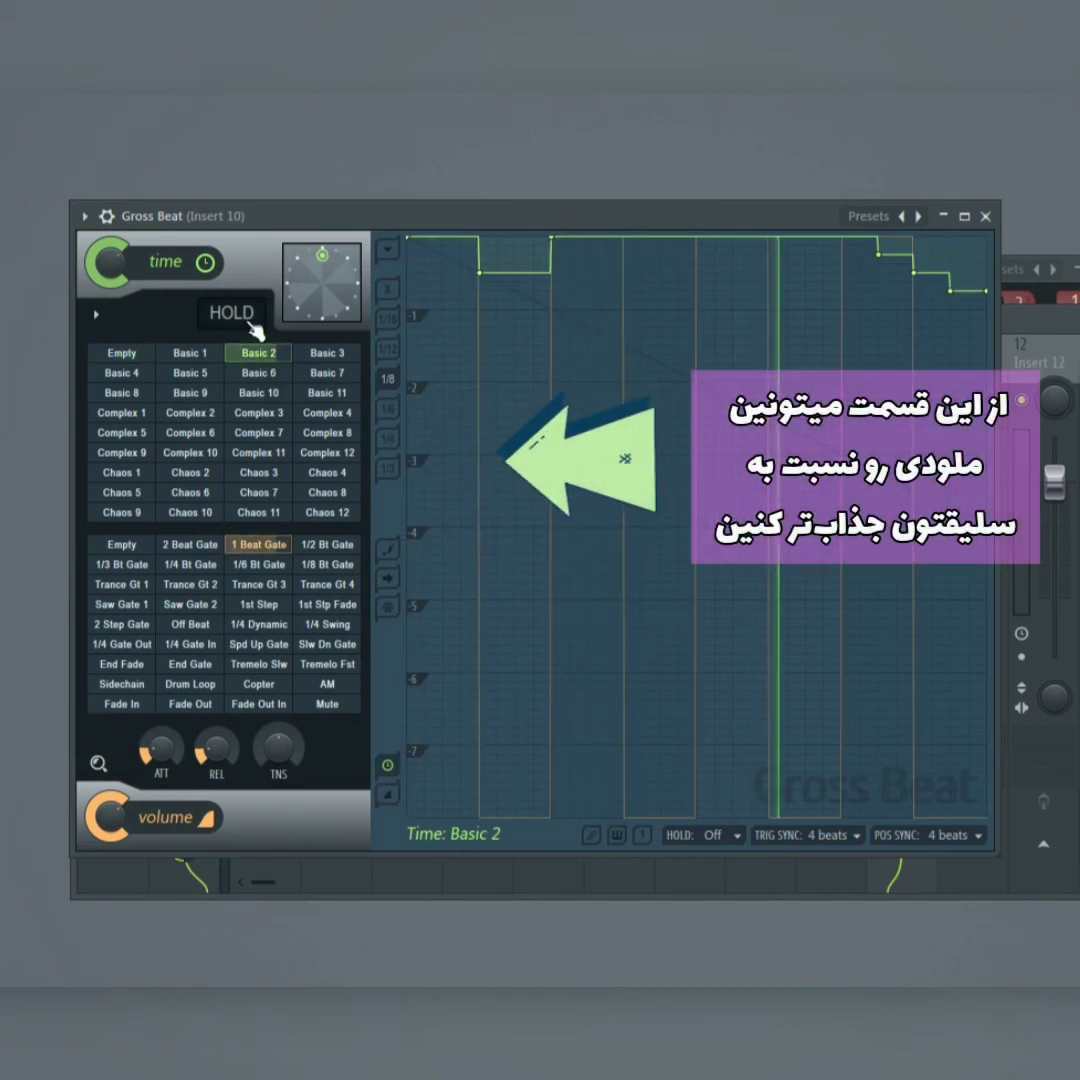
{"action": "left_click", "coordinate": [192, 394]}
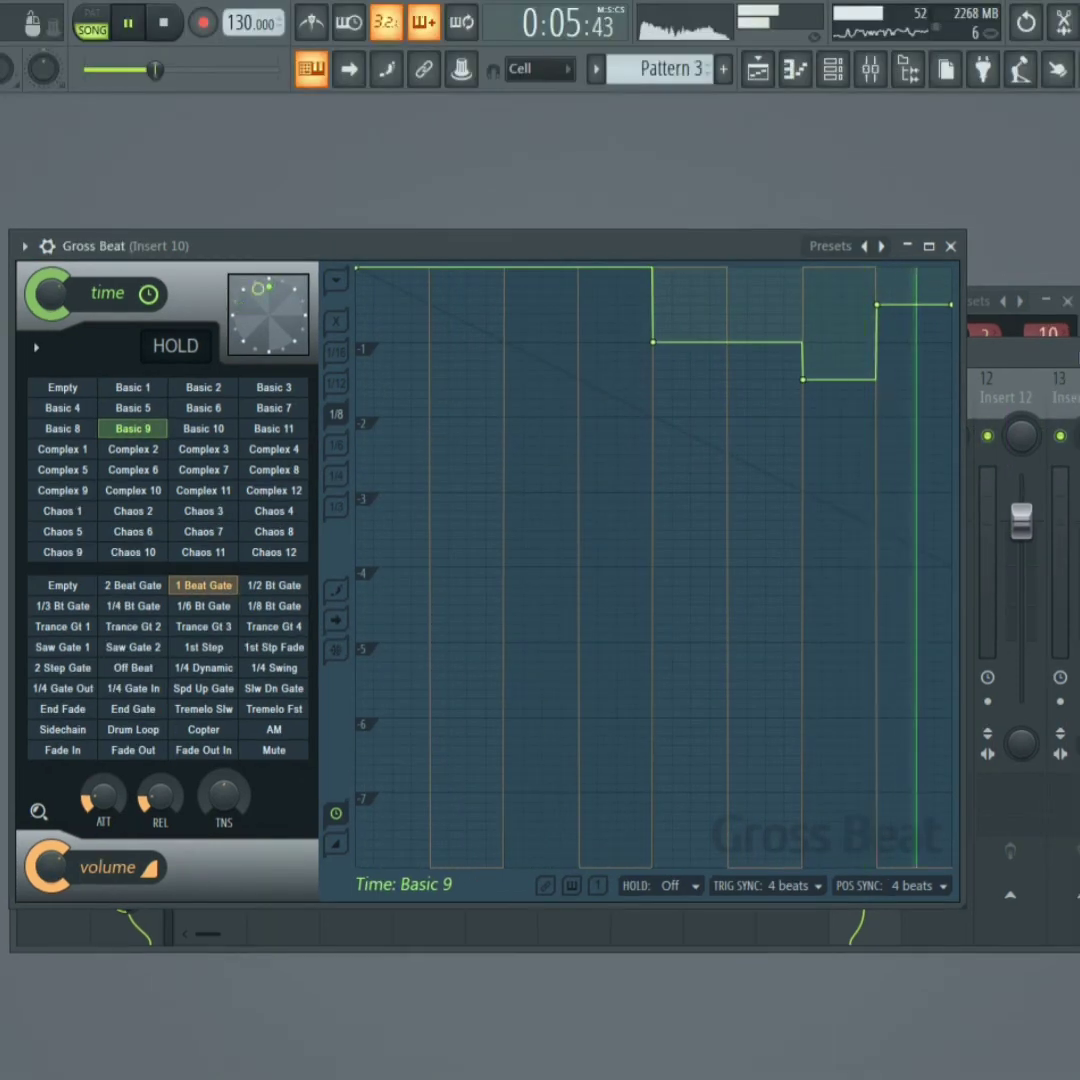
{"action": "left_click", "coordinate": [1025, 362]}
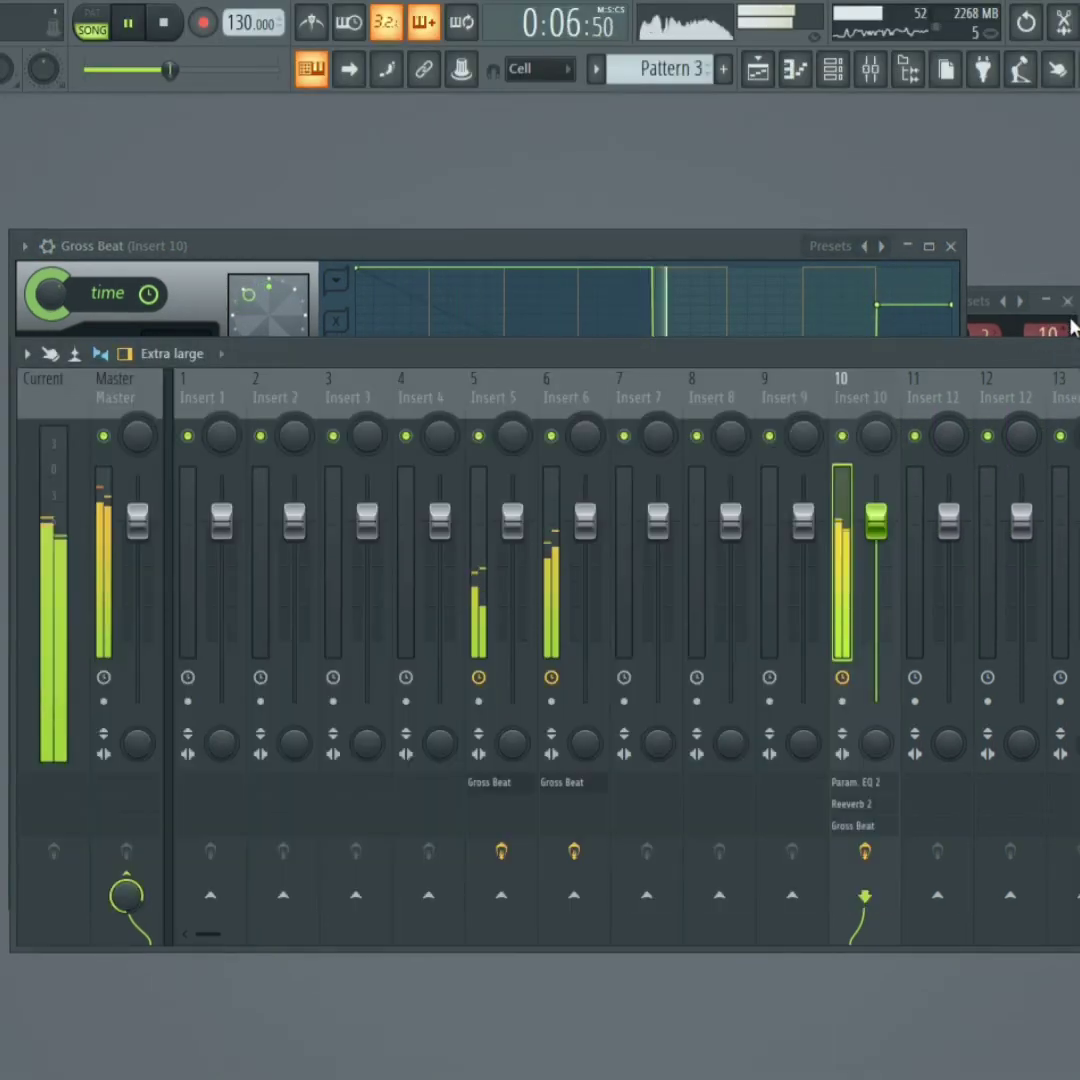
{"action": "left_click_drag", "start_coordinate": [718, 245], "coordinate": [754, 309]}
{"action": "left_click", "coordinate": [989, 310]}
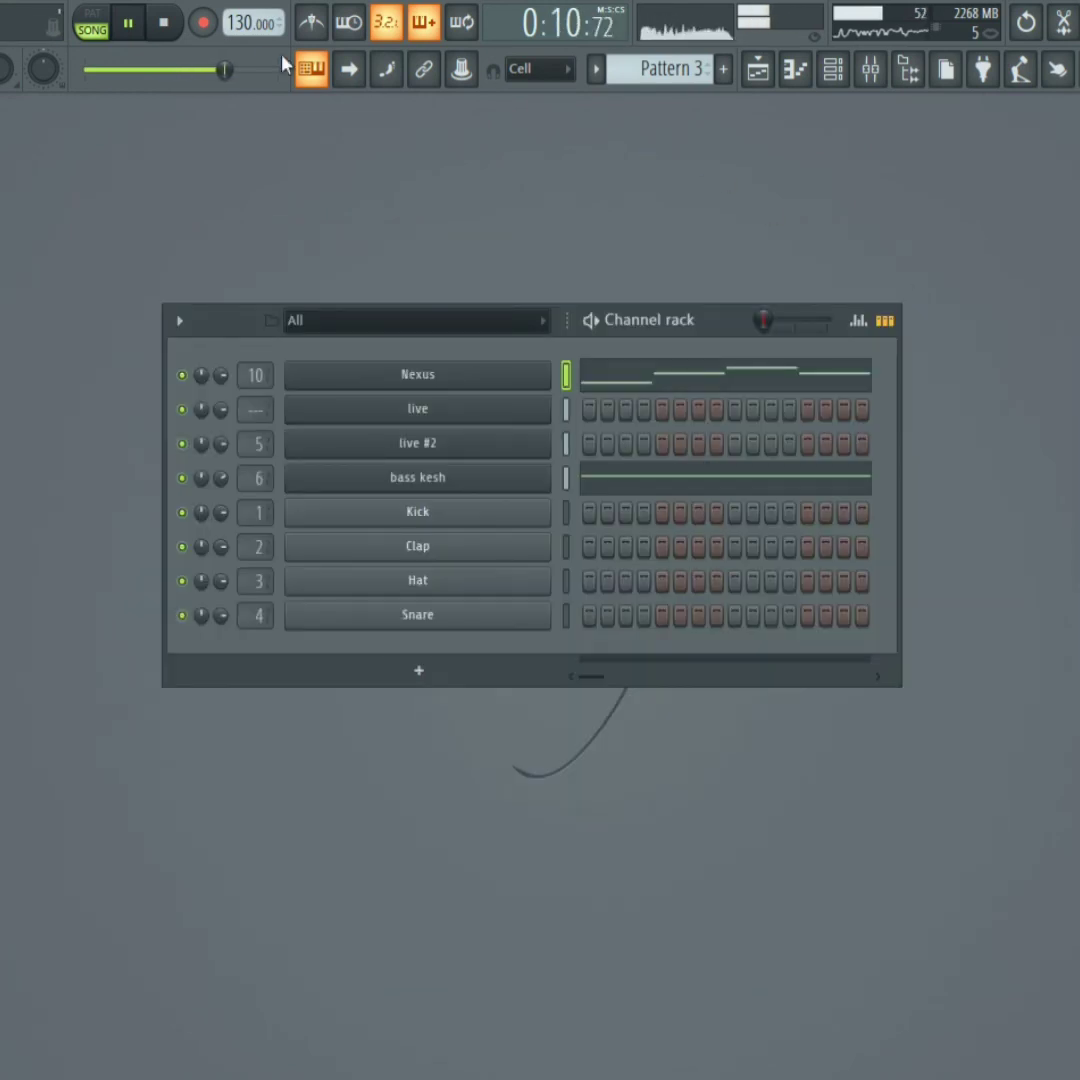